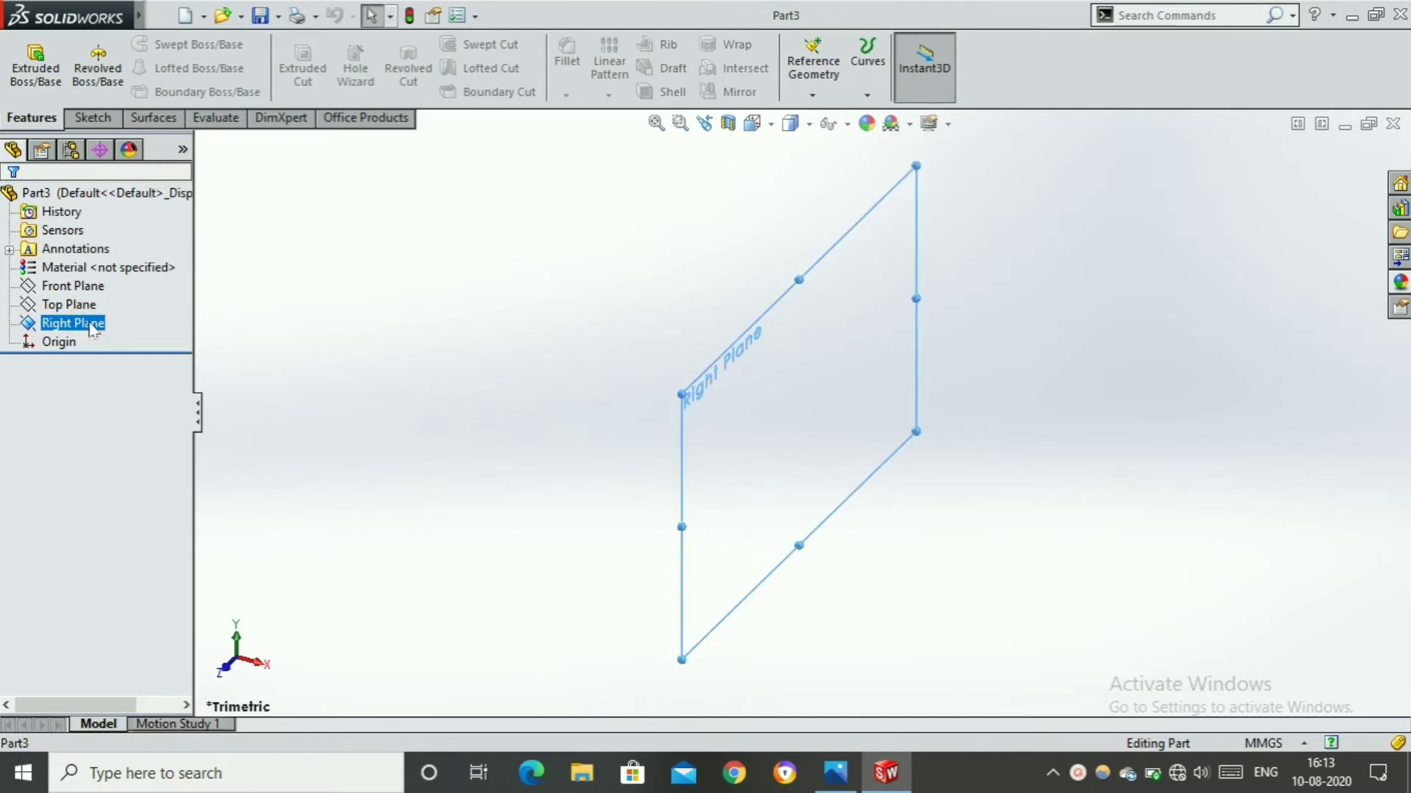
# Consult the hammer head drawing in Photos and sketch an origin-centred circle about 110 mm in diameter on the Right Plane
pyautogui.hotkey('ctrl', '8')
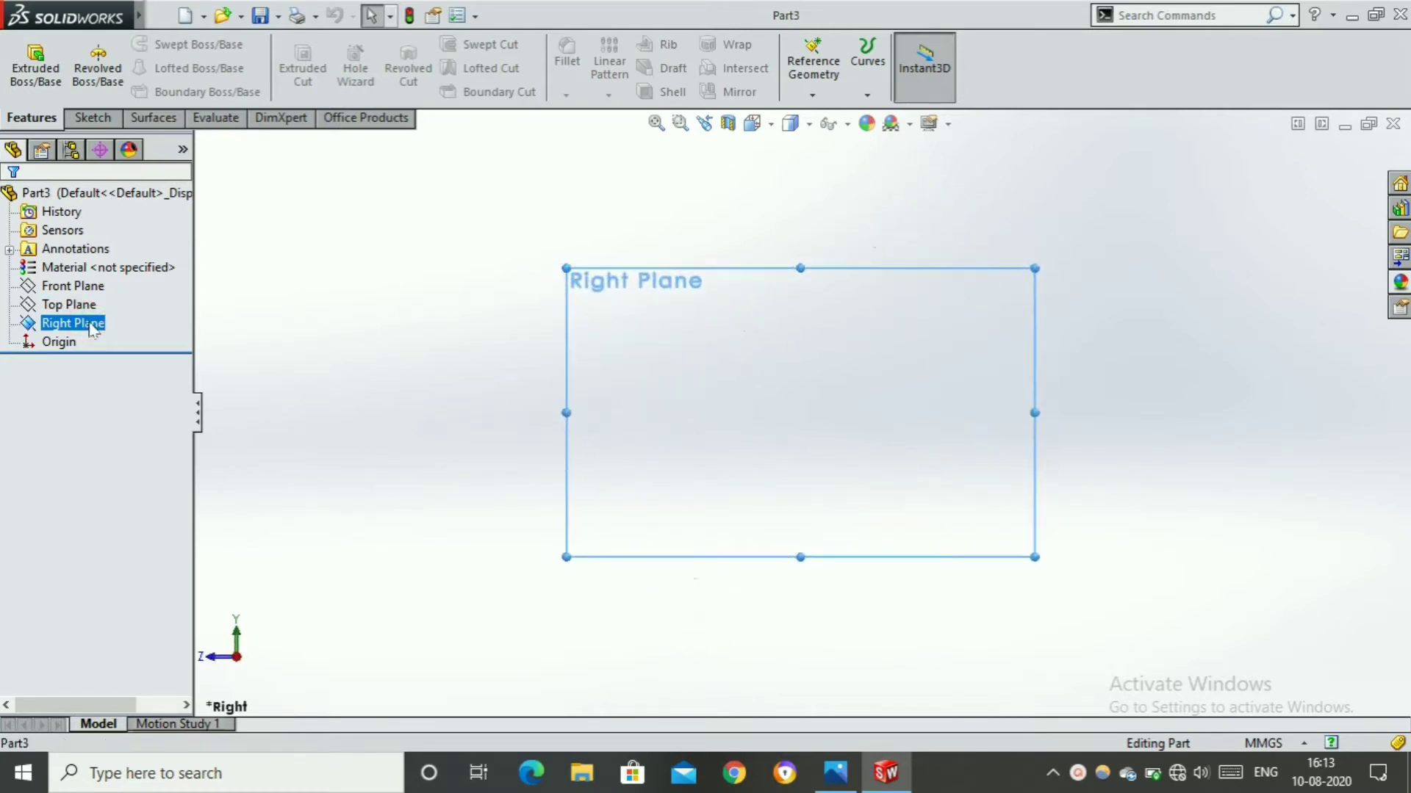
pyautogui.click(89, 118)
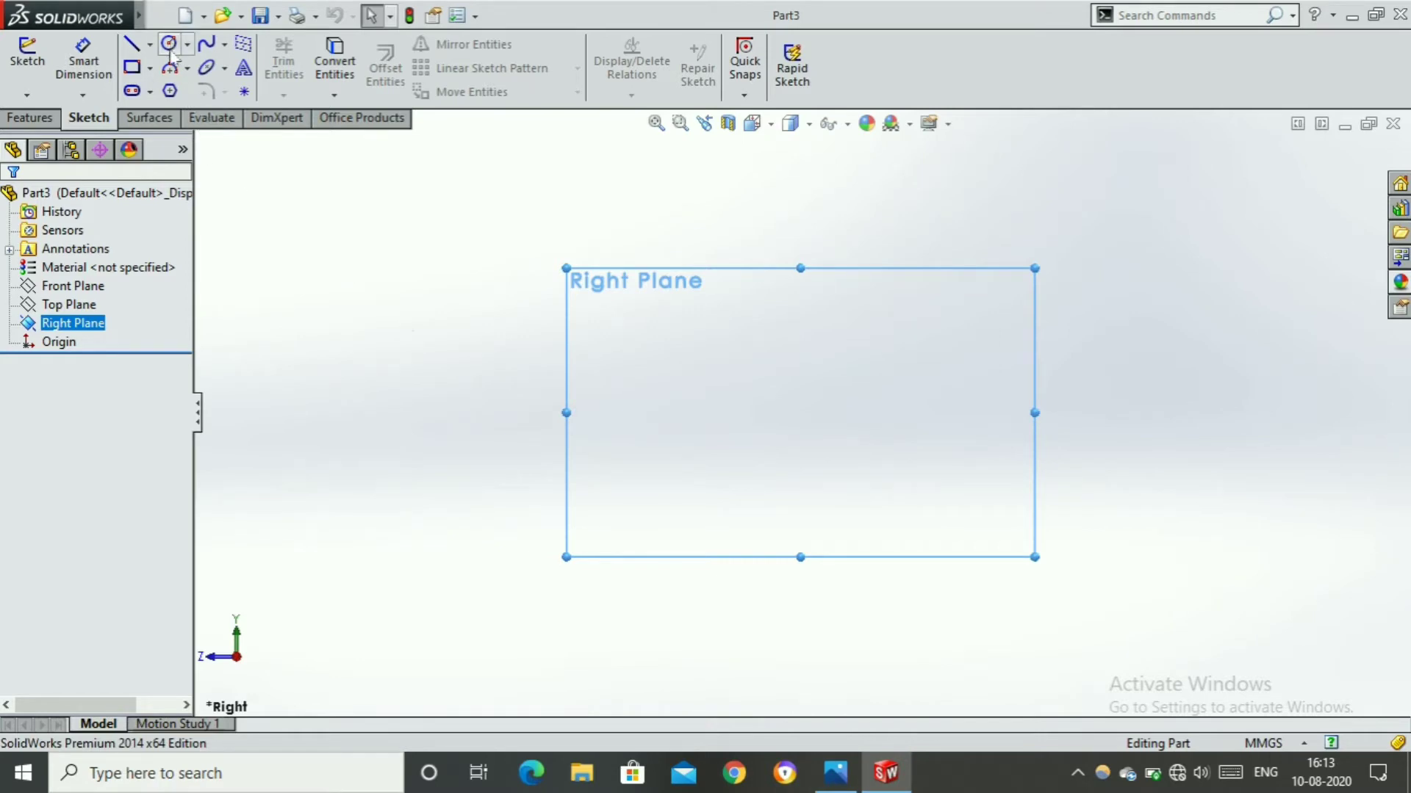
pyautogui.click(835, 773)
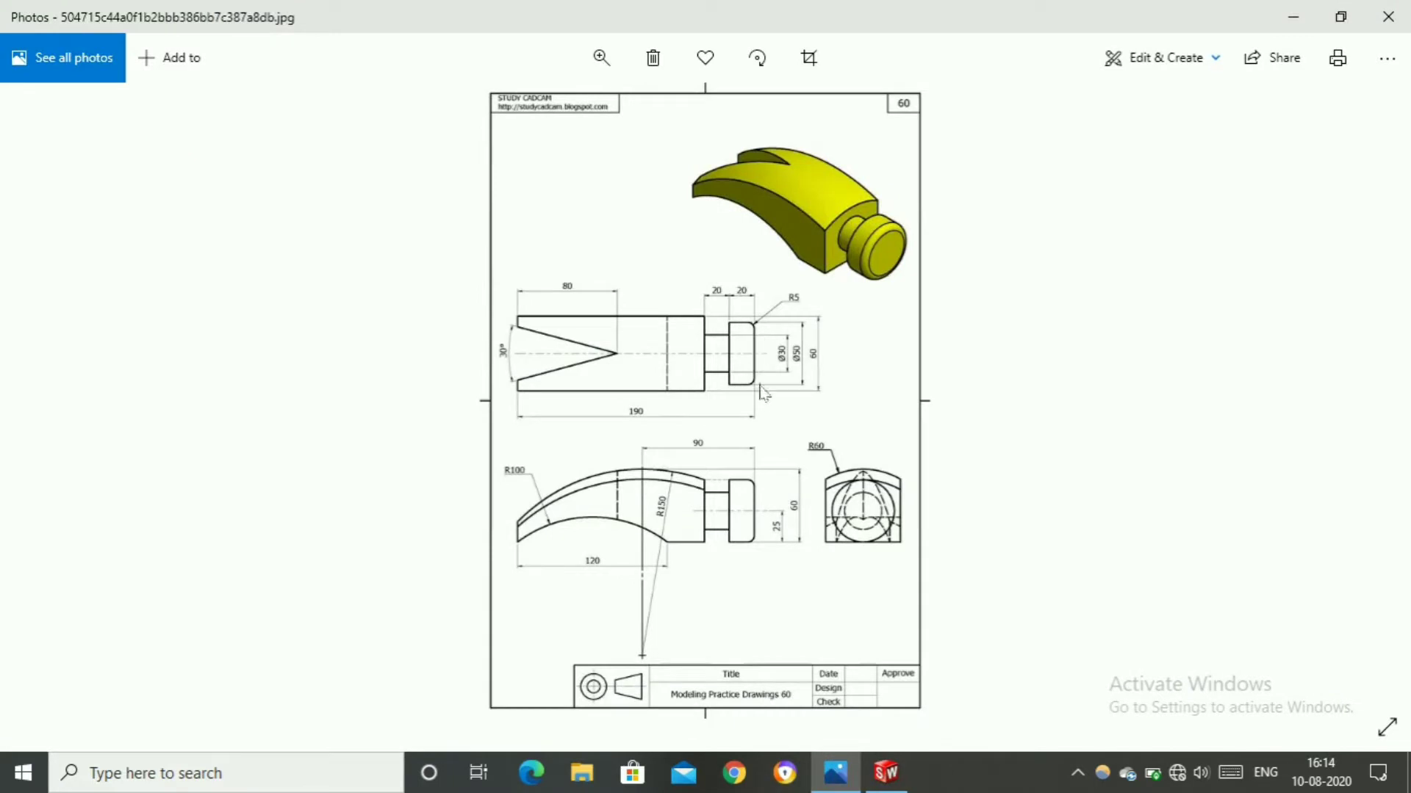
pyautogui.click(888, 772)
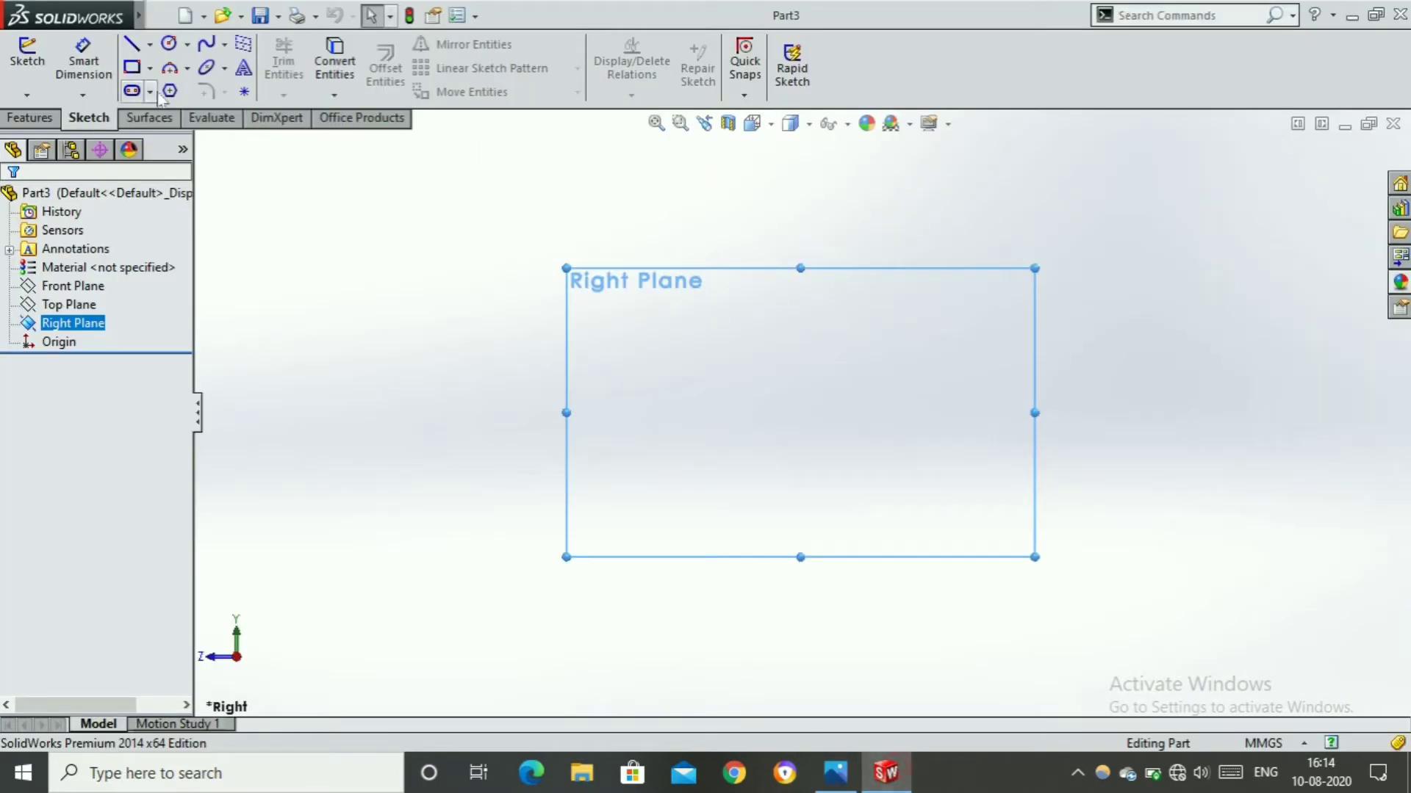
pyautogui.click(170, 46)
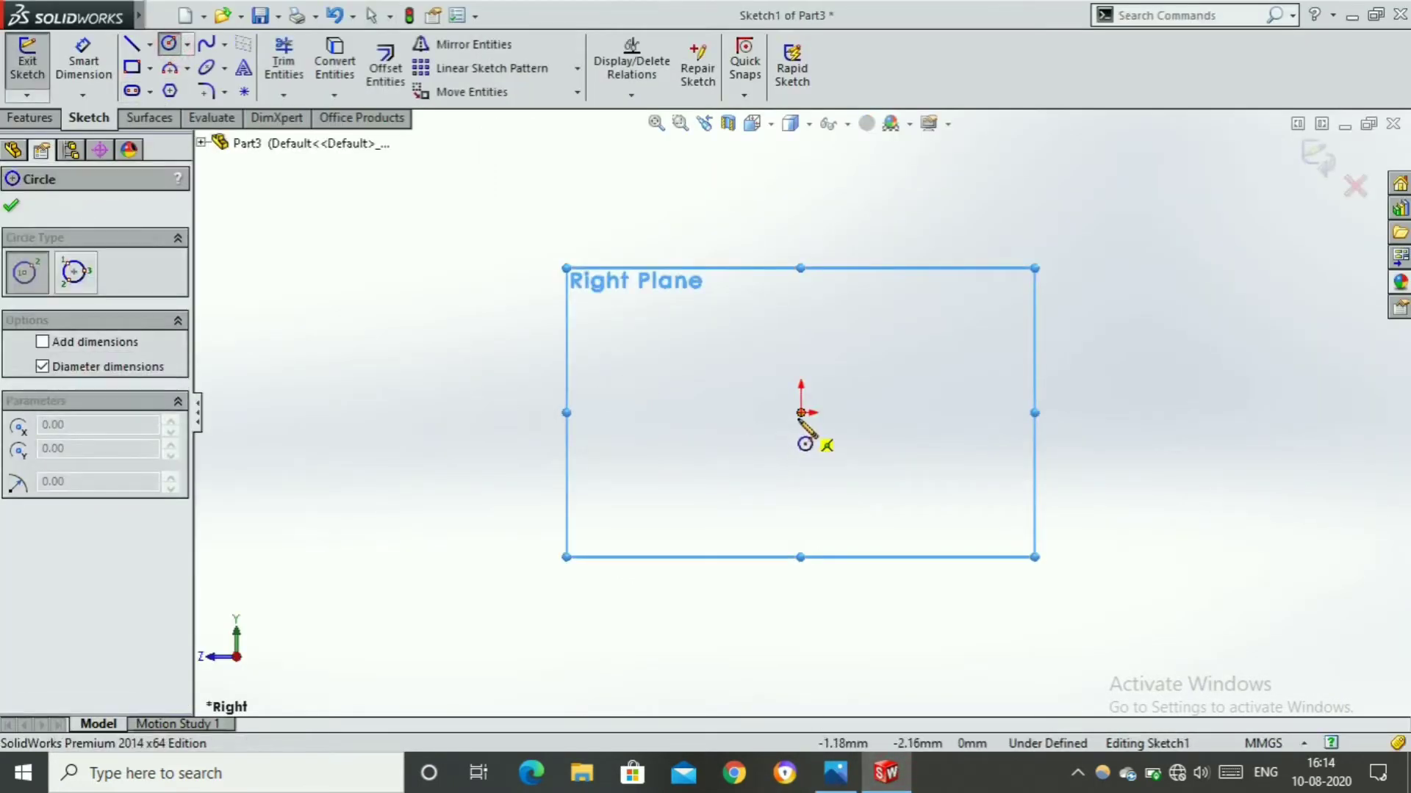
pyautogui.click(801, 412)
pyautogui.click(801, 558)
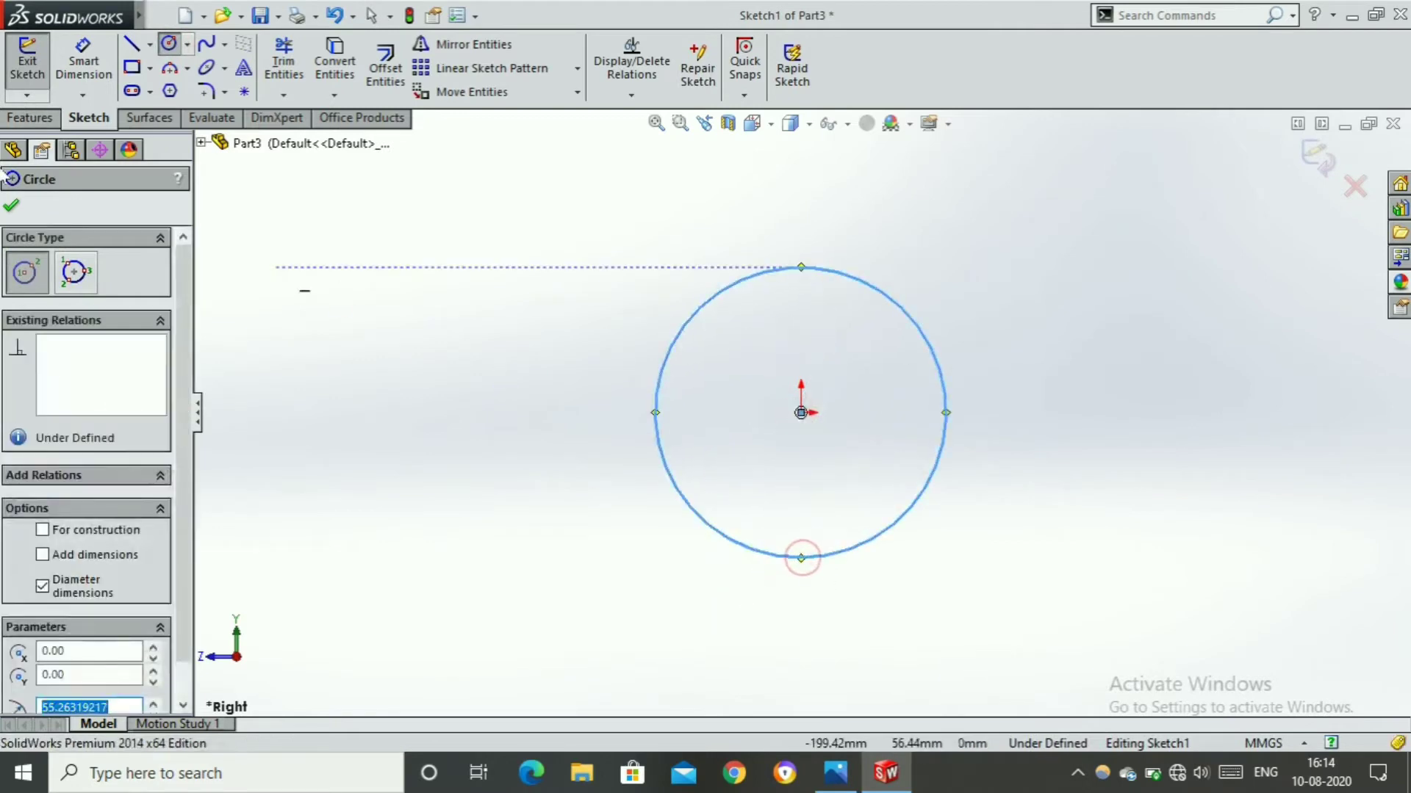
pyautogui.click(12, 206)
# Dimension the circle's diameter as 50 mm
pyautogui.click(83, 62)
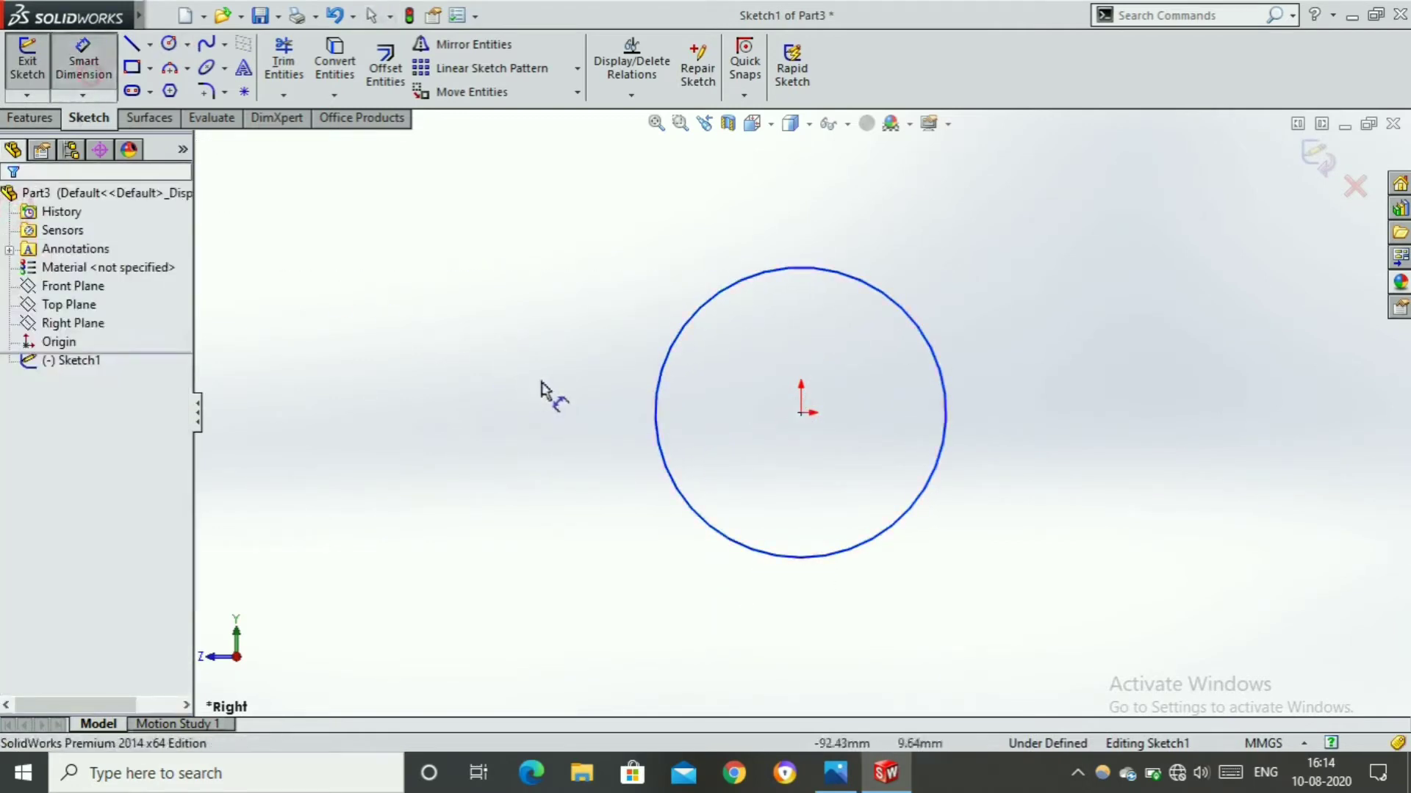
pyautogui.click(655, 432)
pyautogui.click(558, 406)
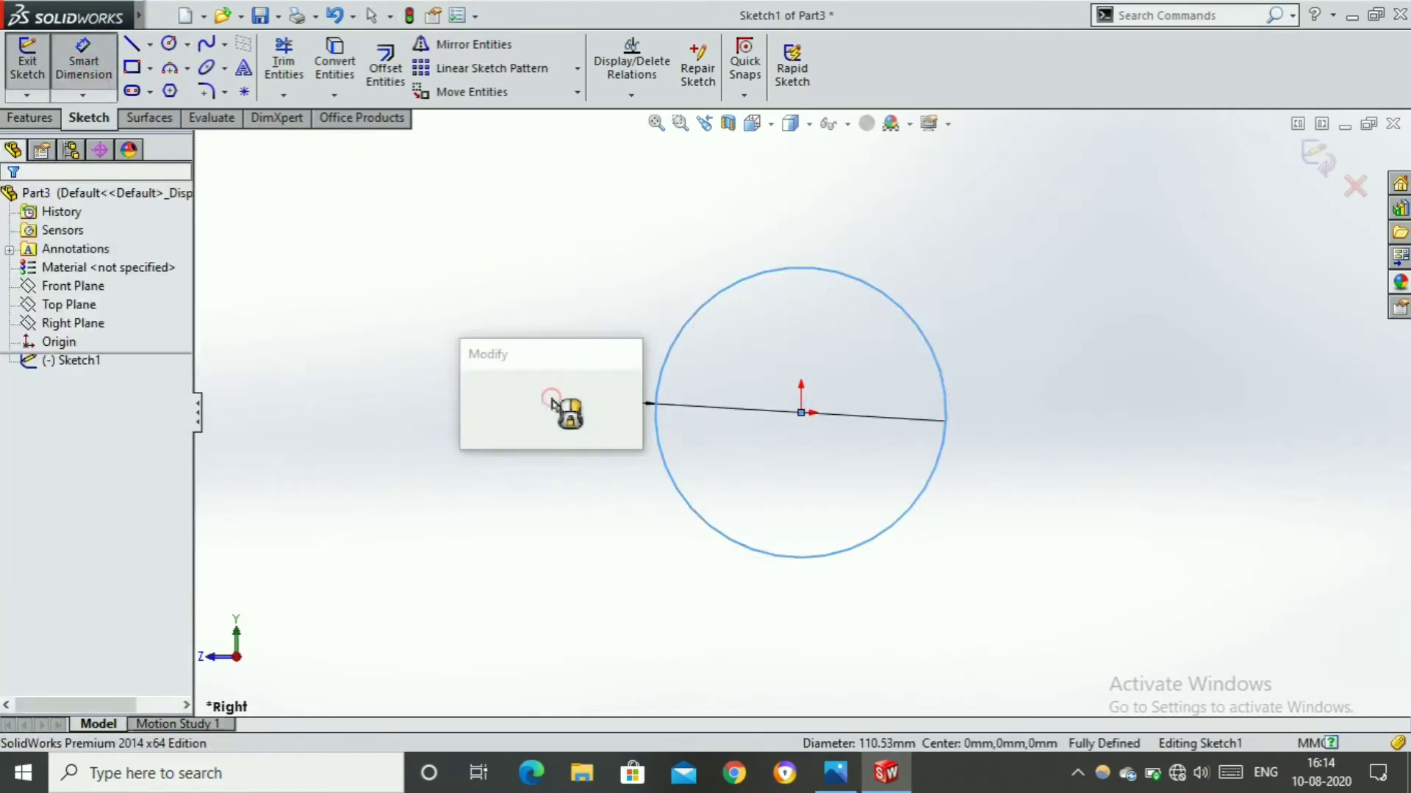
pyautogui.write('5')
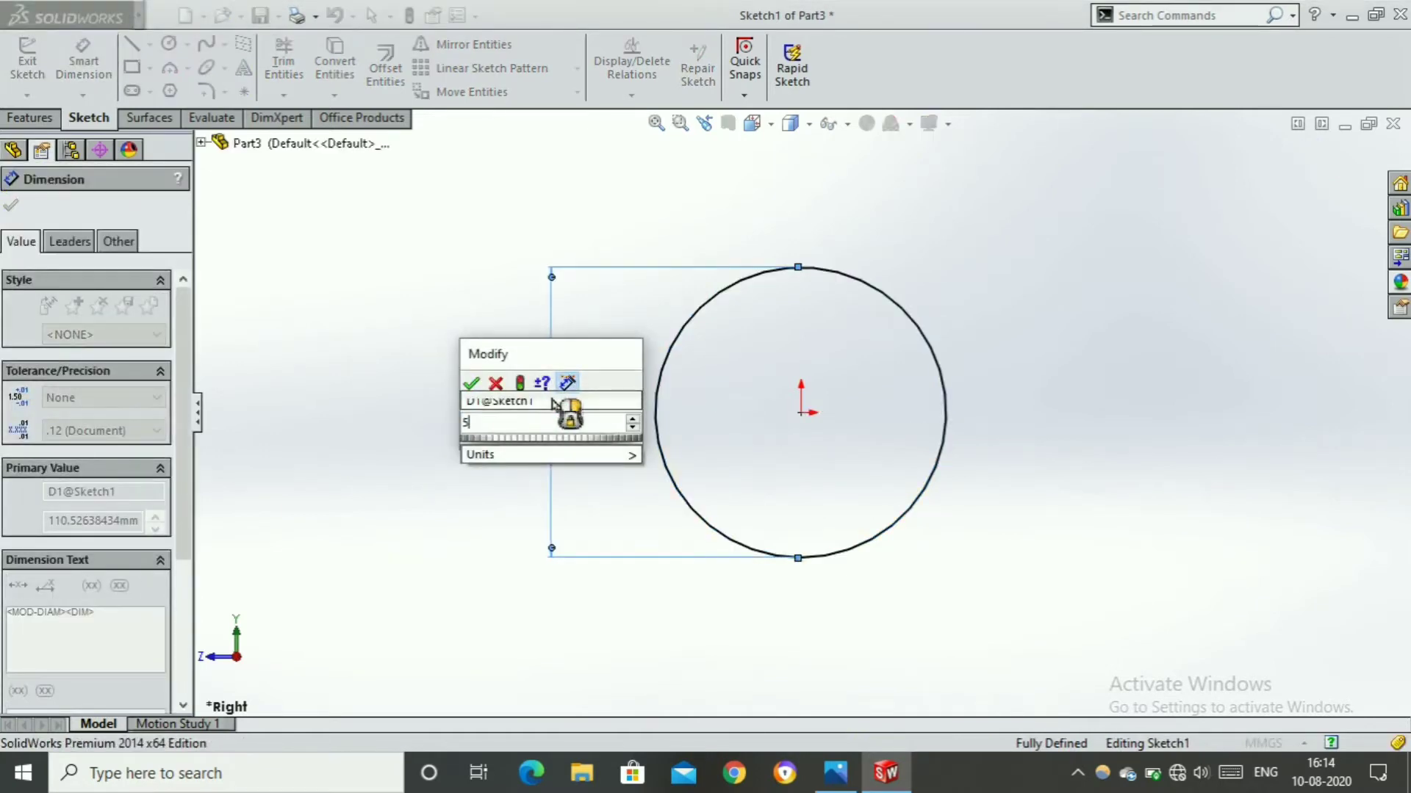
pyautogui.write('0')
pyautogui.press('Return')
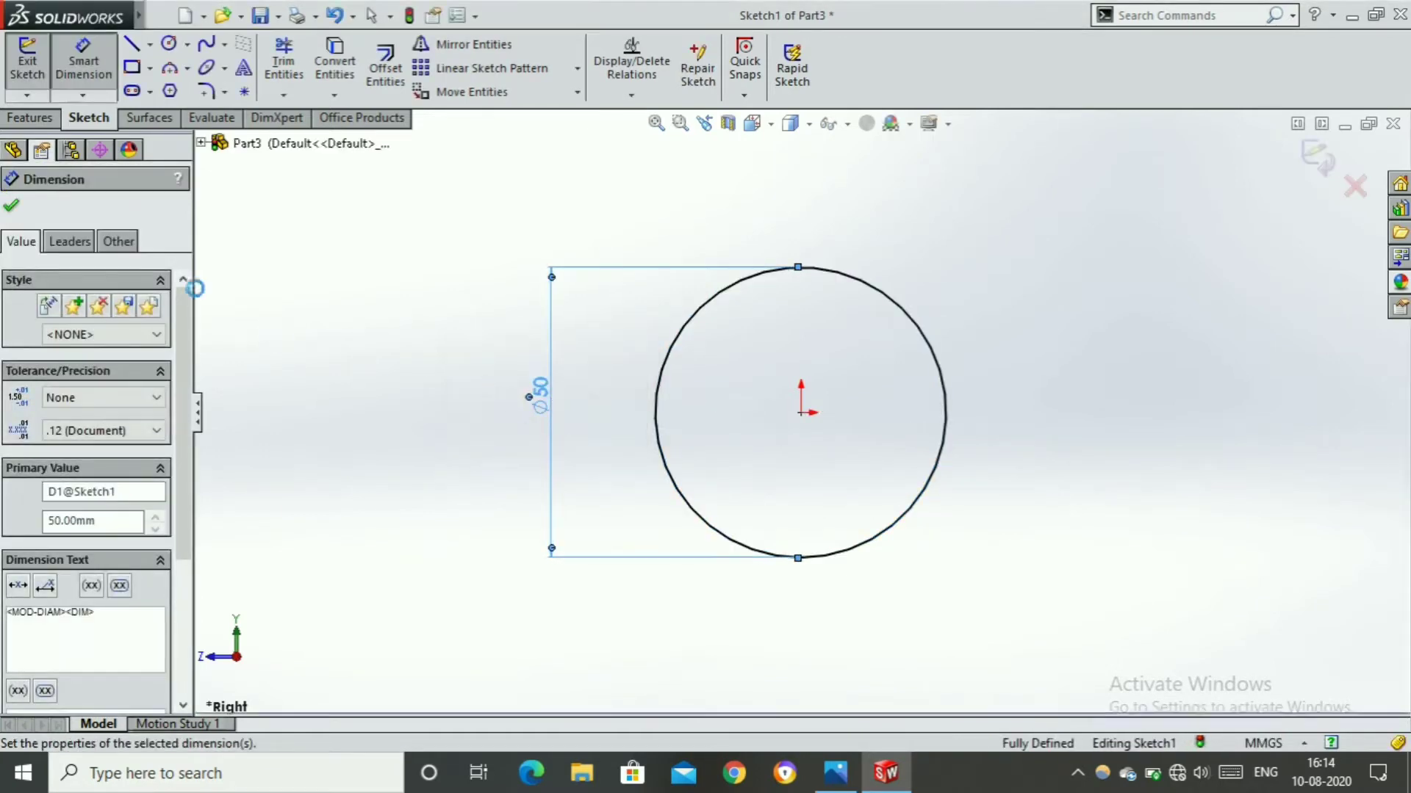
pyautogui.click(11, 206)
# Extrude the 50 mm circle as a blind boss with a depth of 20 mm
pyautogui.click(28, 119)
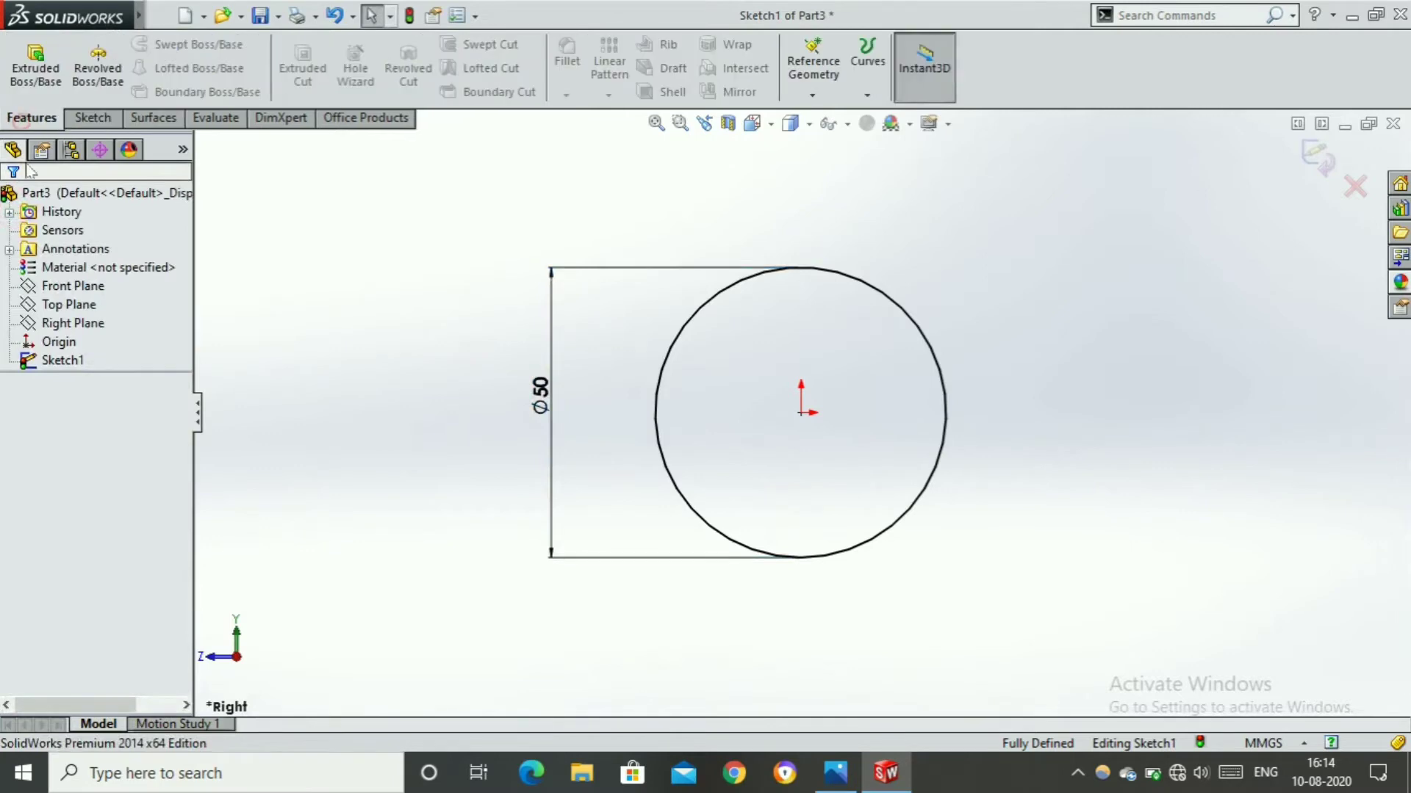
pyautogui.click(35, 66)
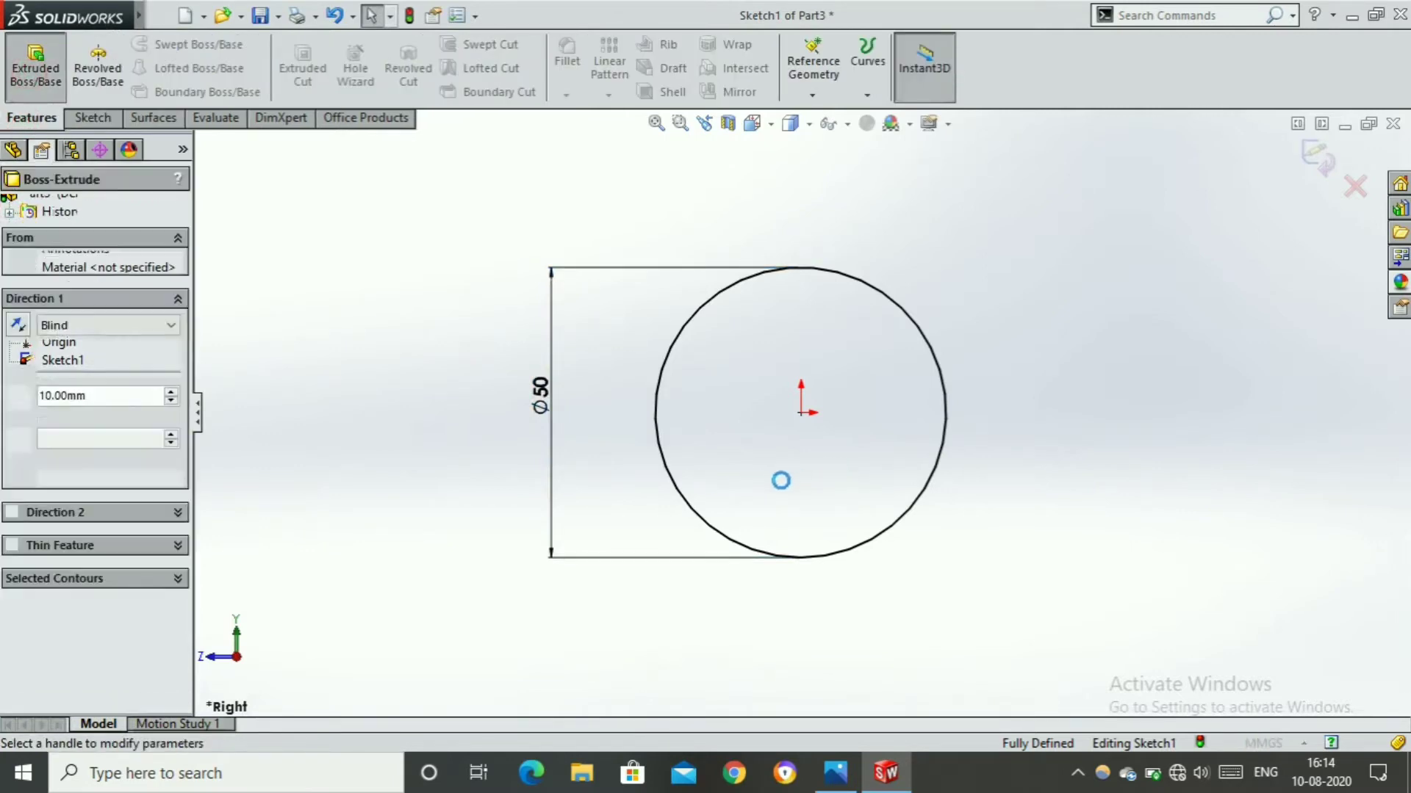
pyautogui.doubleClick(96, 396)
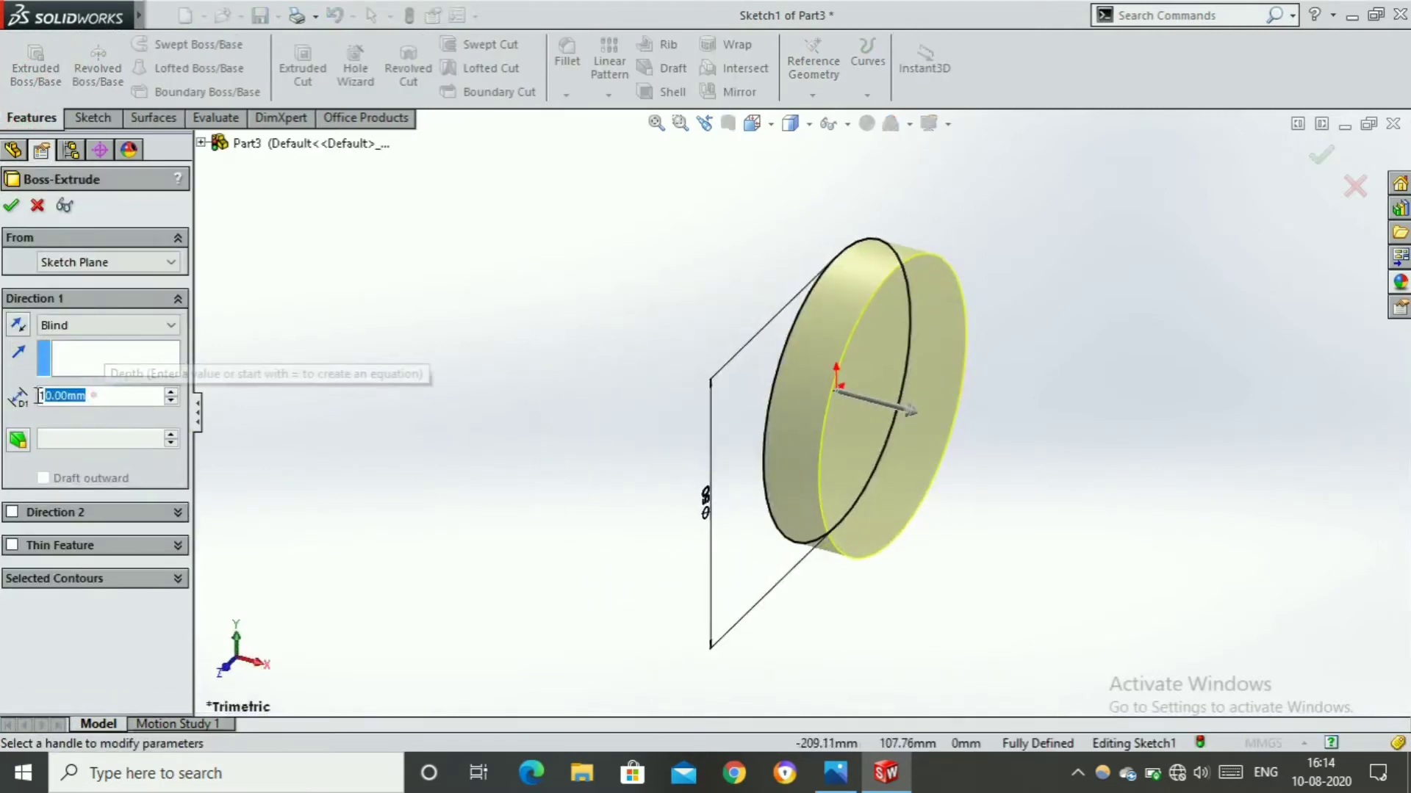
pyautogui.write('20')
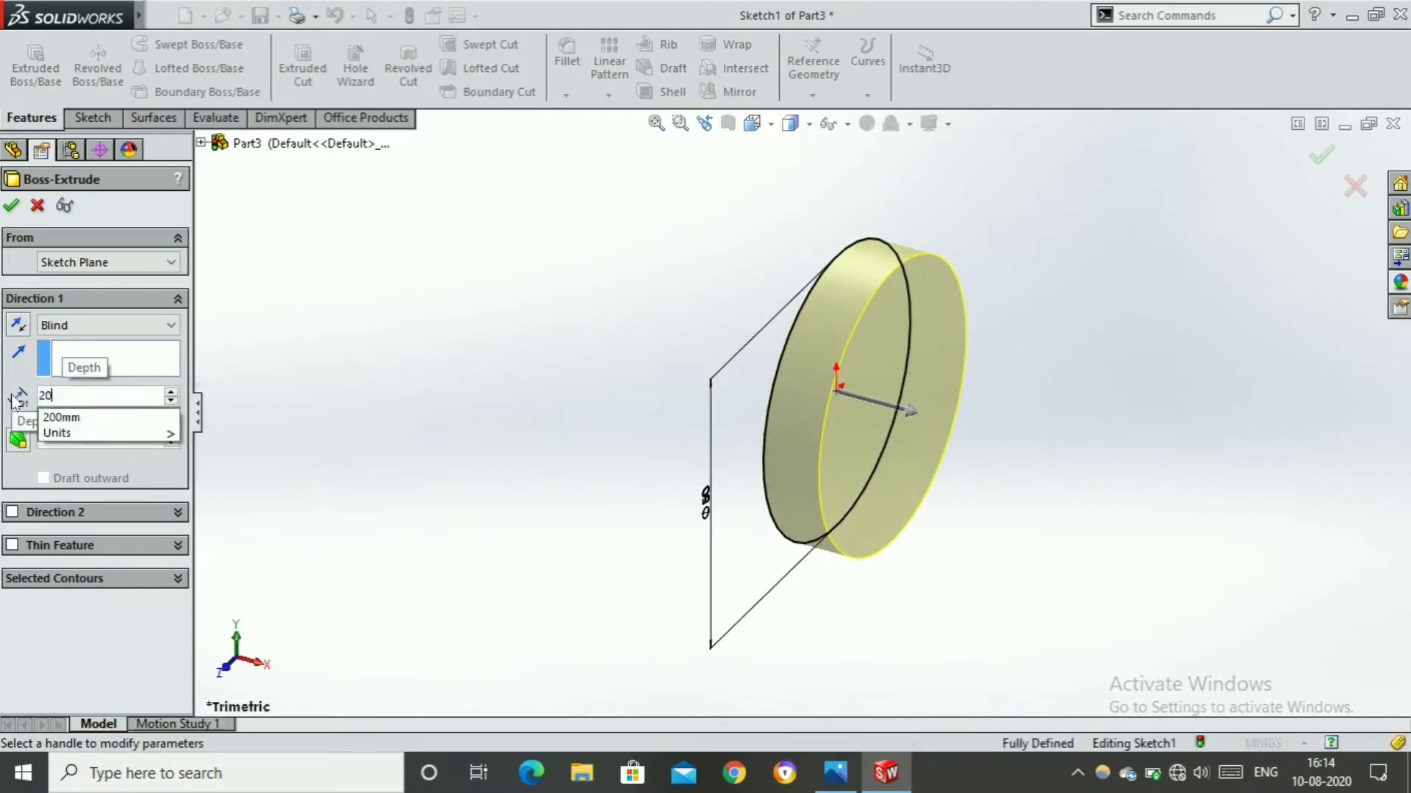
pyautogui.press('Return')
pyautogui.click(11, 206)
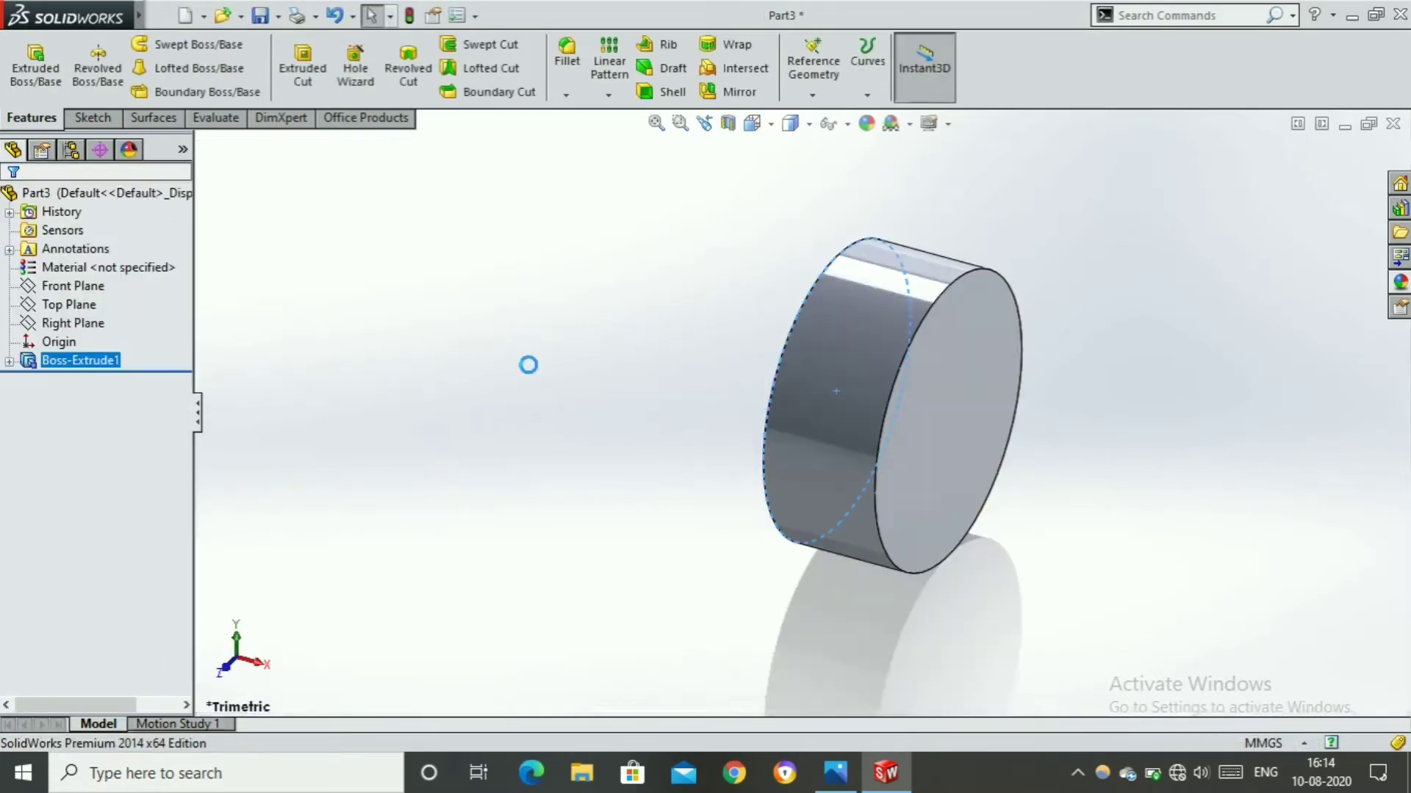
pyautogui.click(541, 365)
# Fillet the outer edge of the disc's front face with a 5 mm radius
pyautogui.moveTo(955, 359); pyautogui.dragTo(852, 295, button='middle')
pyautogui.click(567, 59)
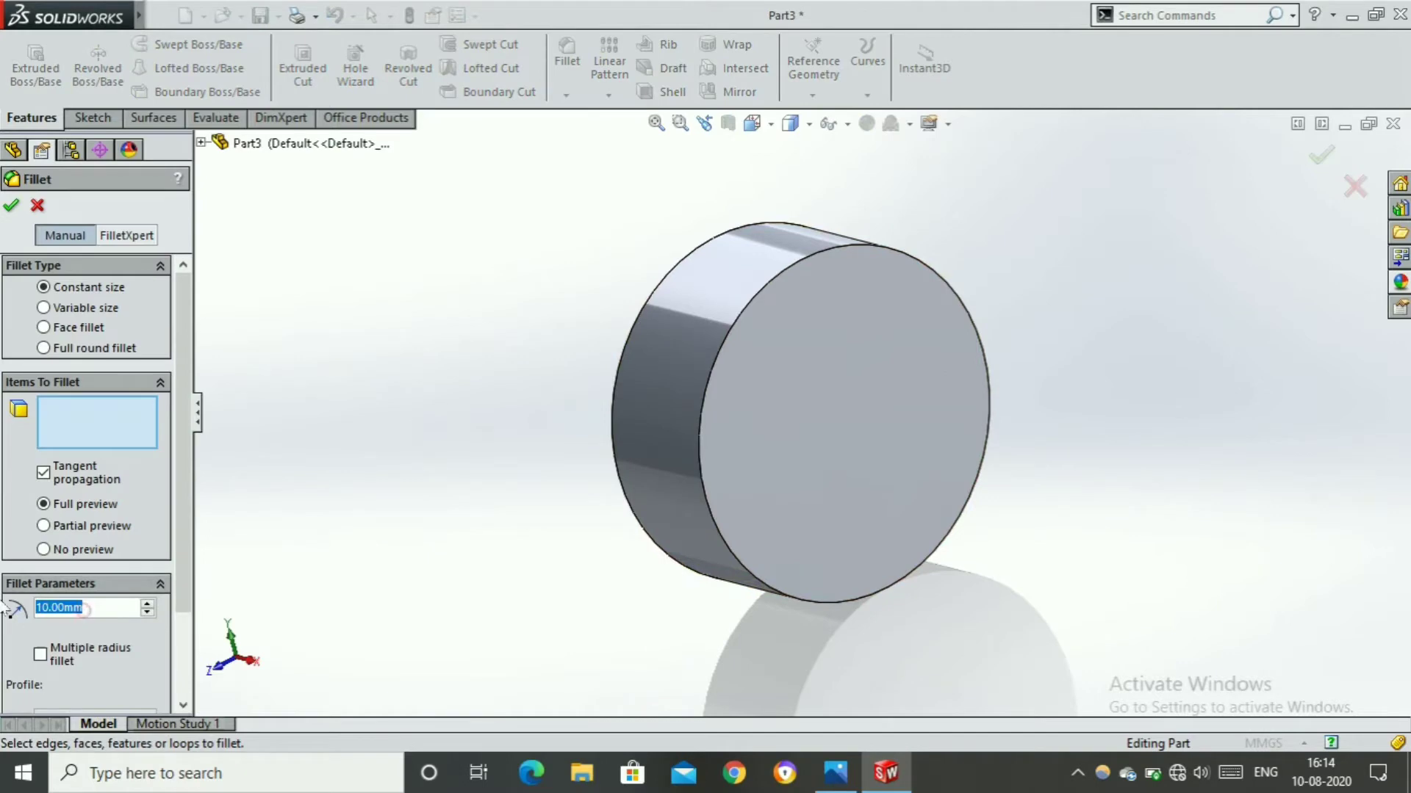
pyautogui.write('5')
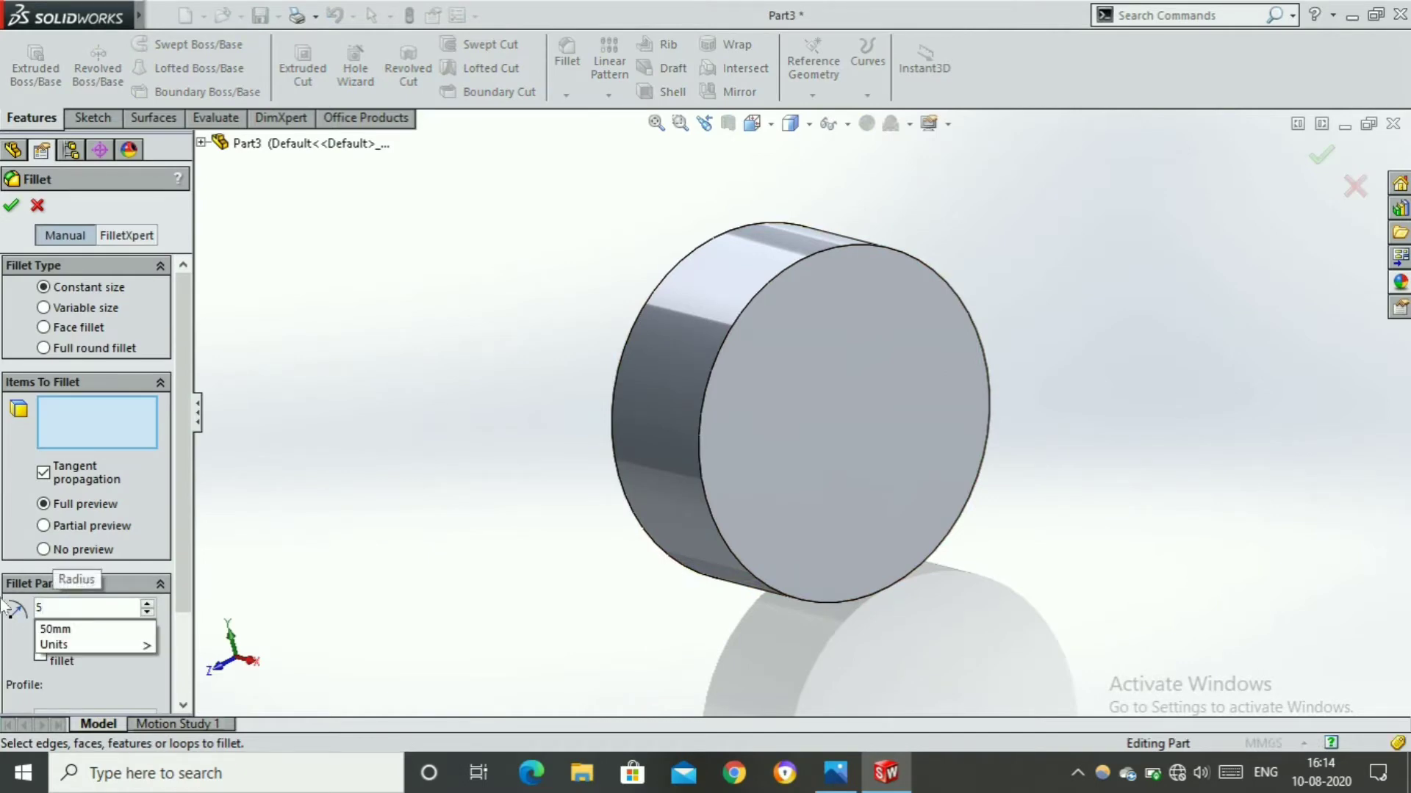
pyautogui.click(799, 417)
pyautogui.moveTo(817, 402); pyautogui.dragTo(507, 550, button='middle')
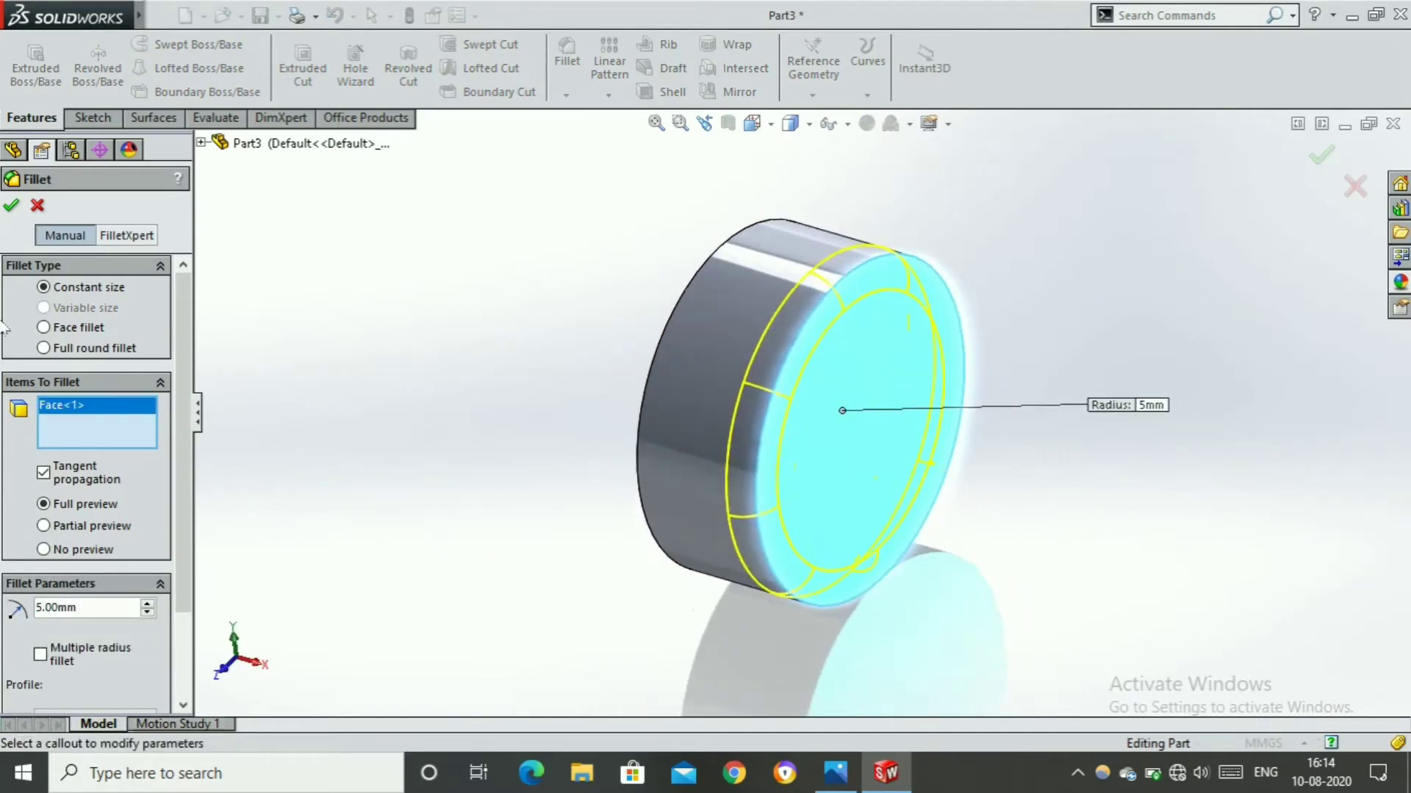
pyautogui.click(12, 207)
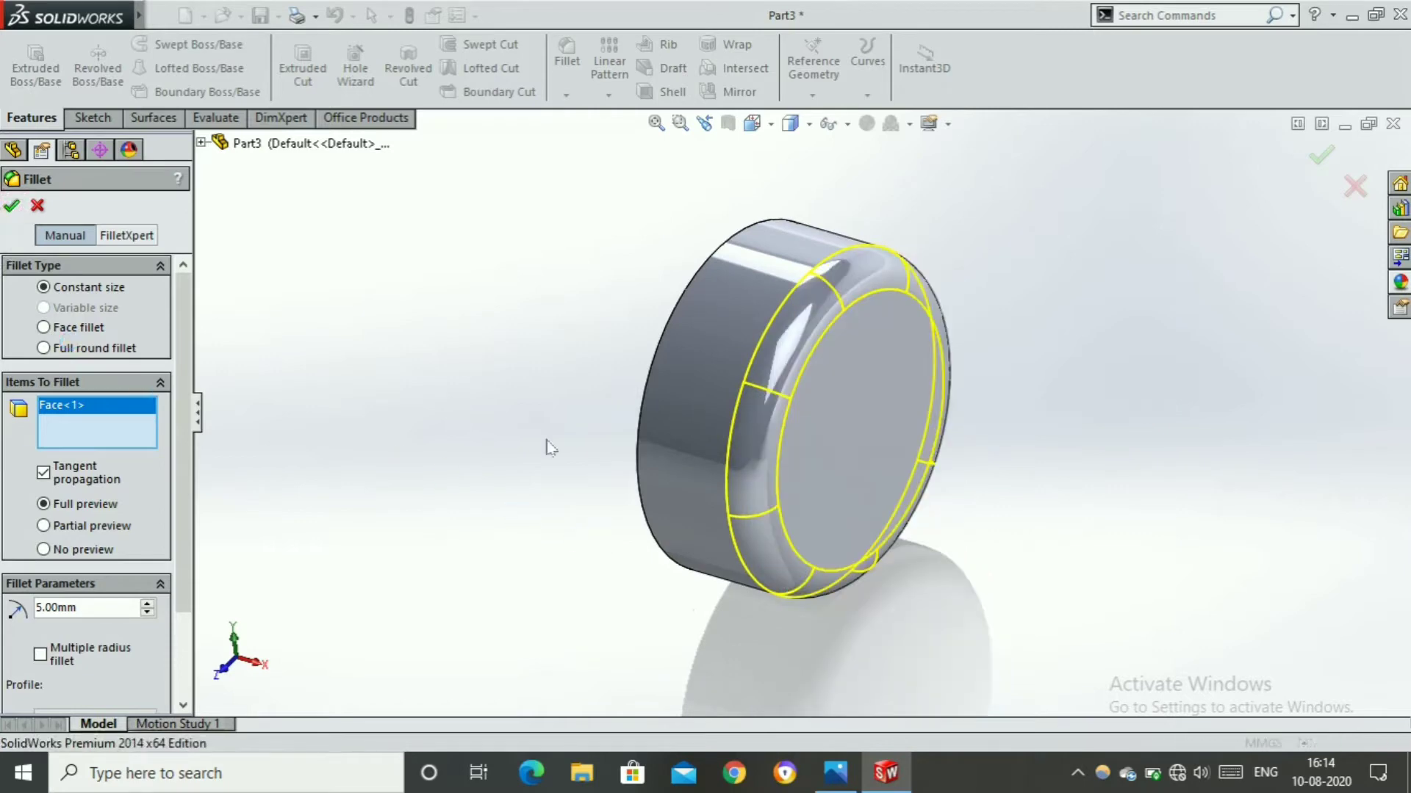
# Sketch a circle about 34 mm in diameter on the disc's unfilleted back face, centred on the origin
pyautogui.moveTo(637, 544); pyautogui.dragTo(722, 473, button='middle')
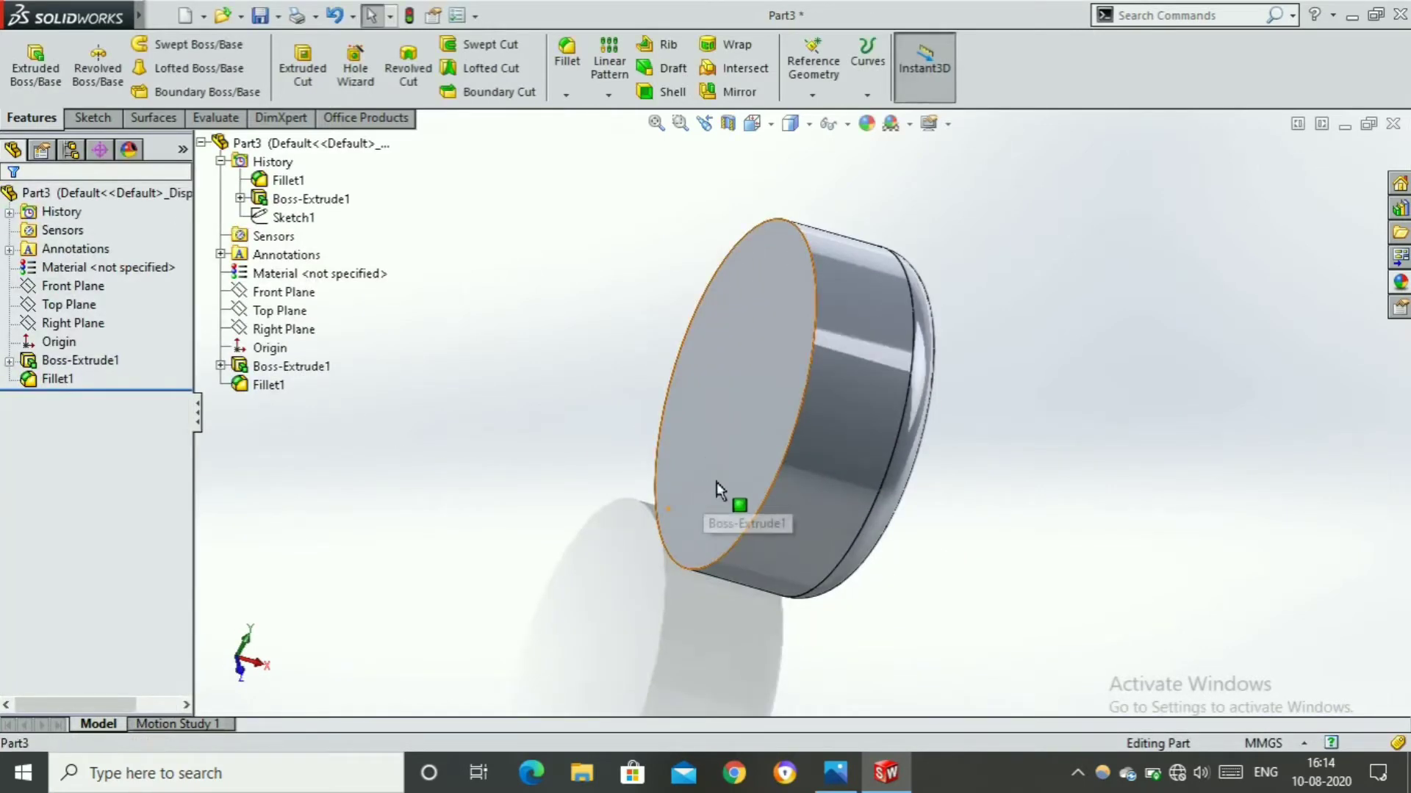
pyautogui.click(716, 482)
pyautogui.hotkey('ctrl', '8')
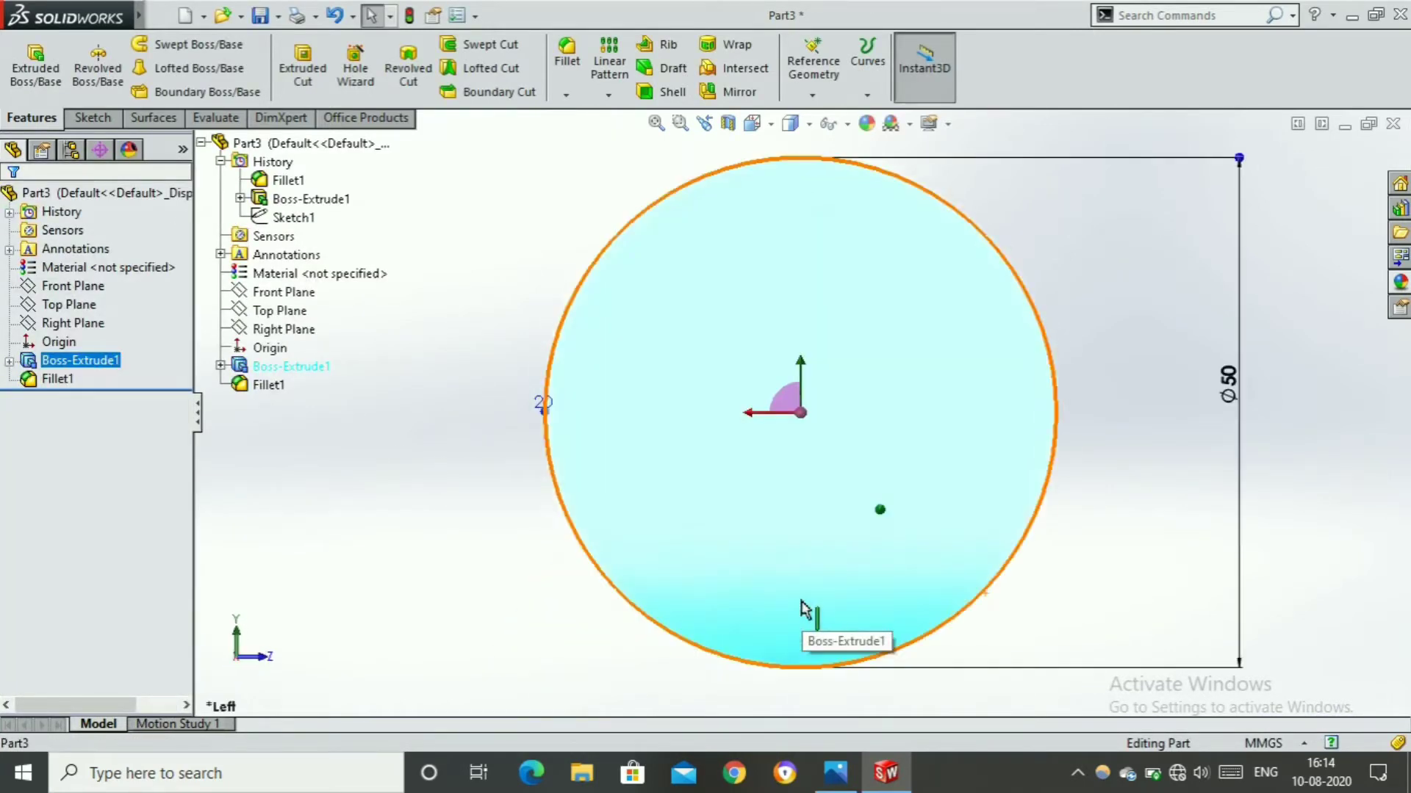
pyautogui.click(94, 119)
pyautogui.click(169, 43)
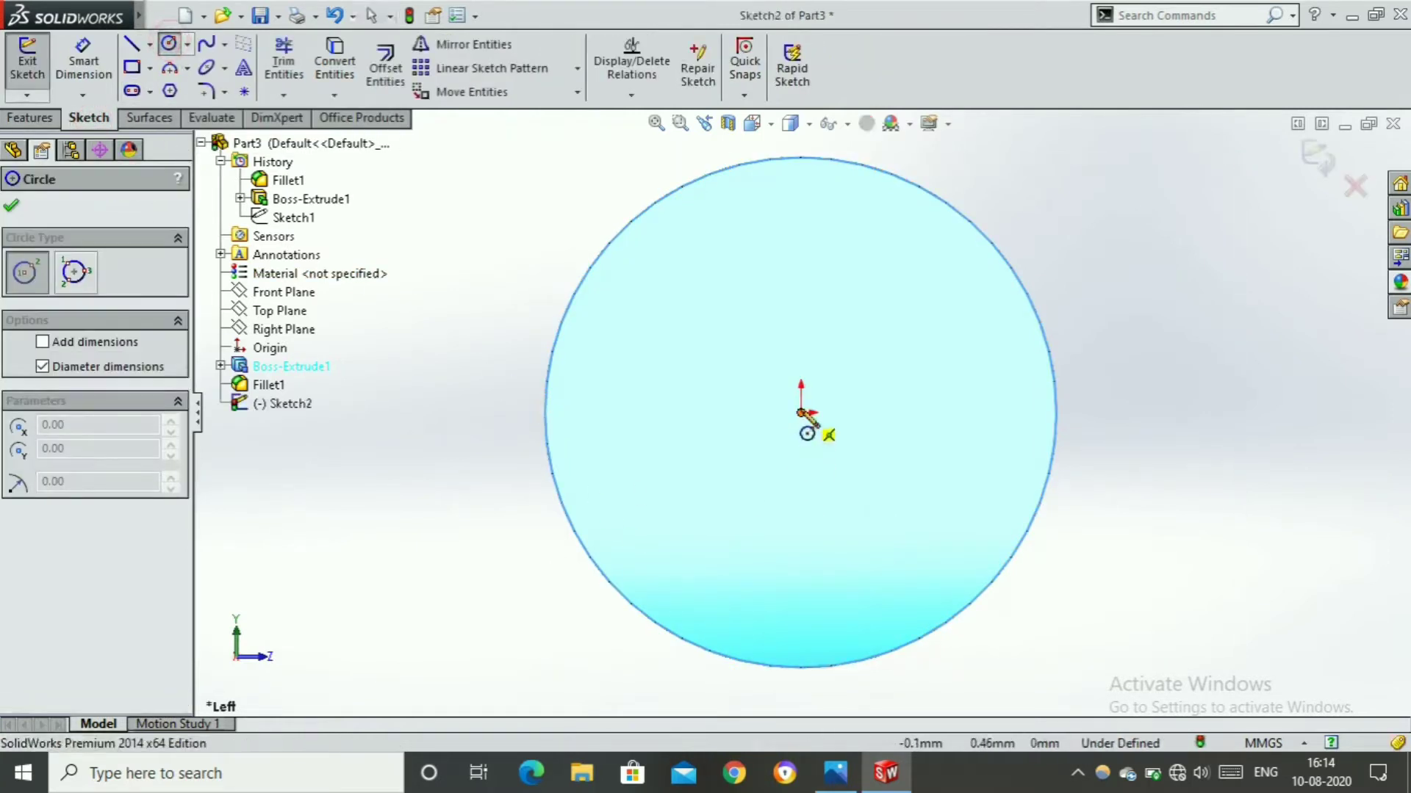
pyautogui.click(801, 413)
pyautogui.click(825, 586)
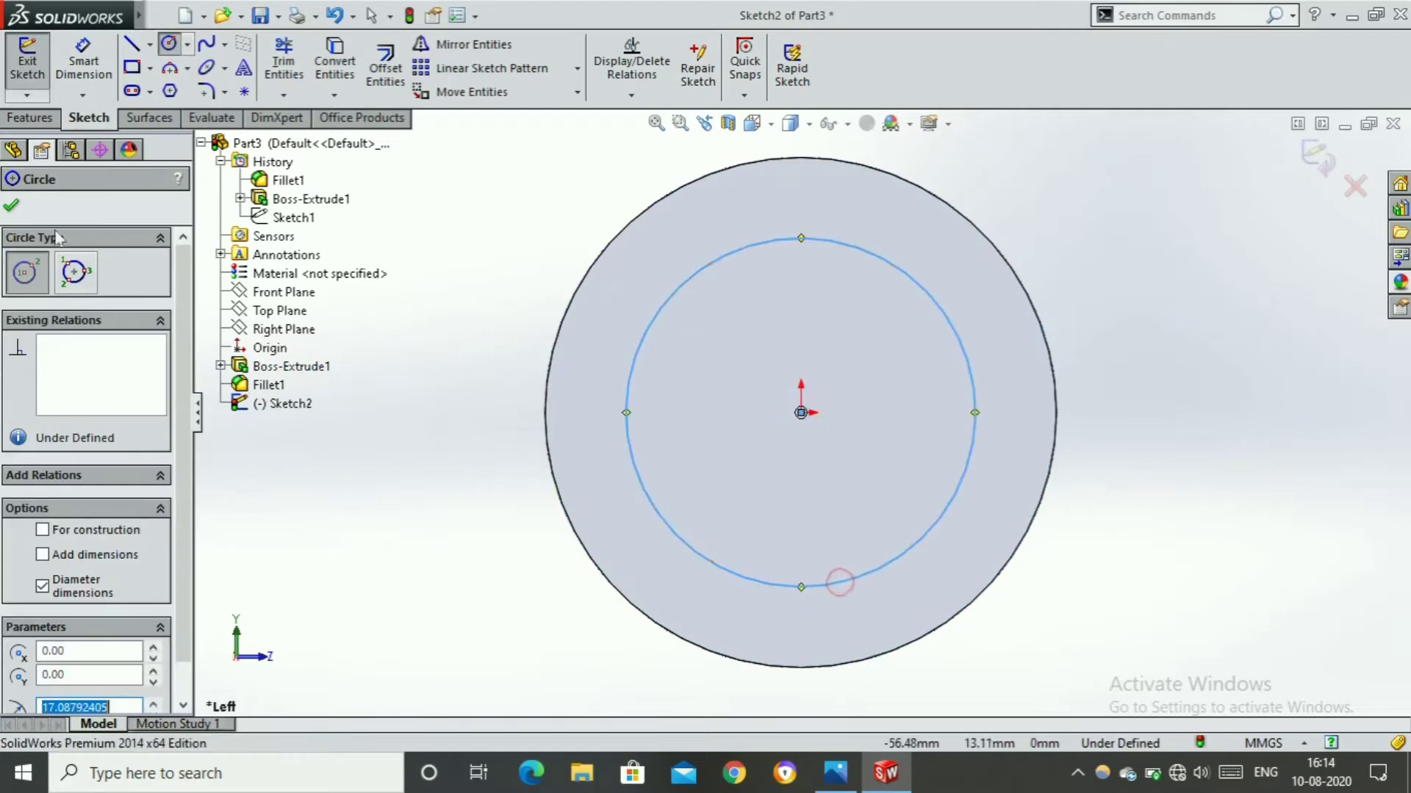
pyautogui.click(10, 207)
# Dimension the diameter of the circle on the back face as 30 mm
pyautogui.click(83, 62)
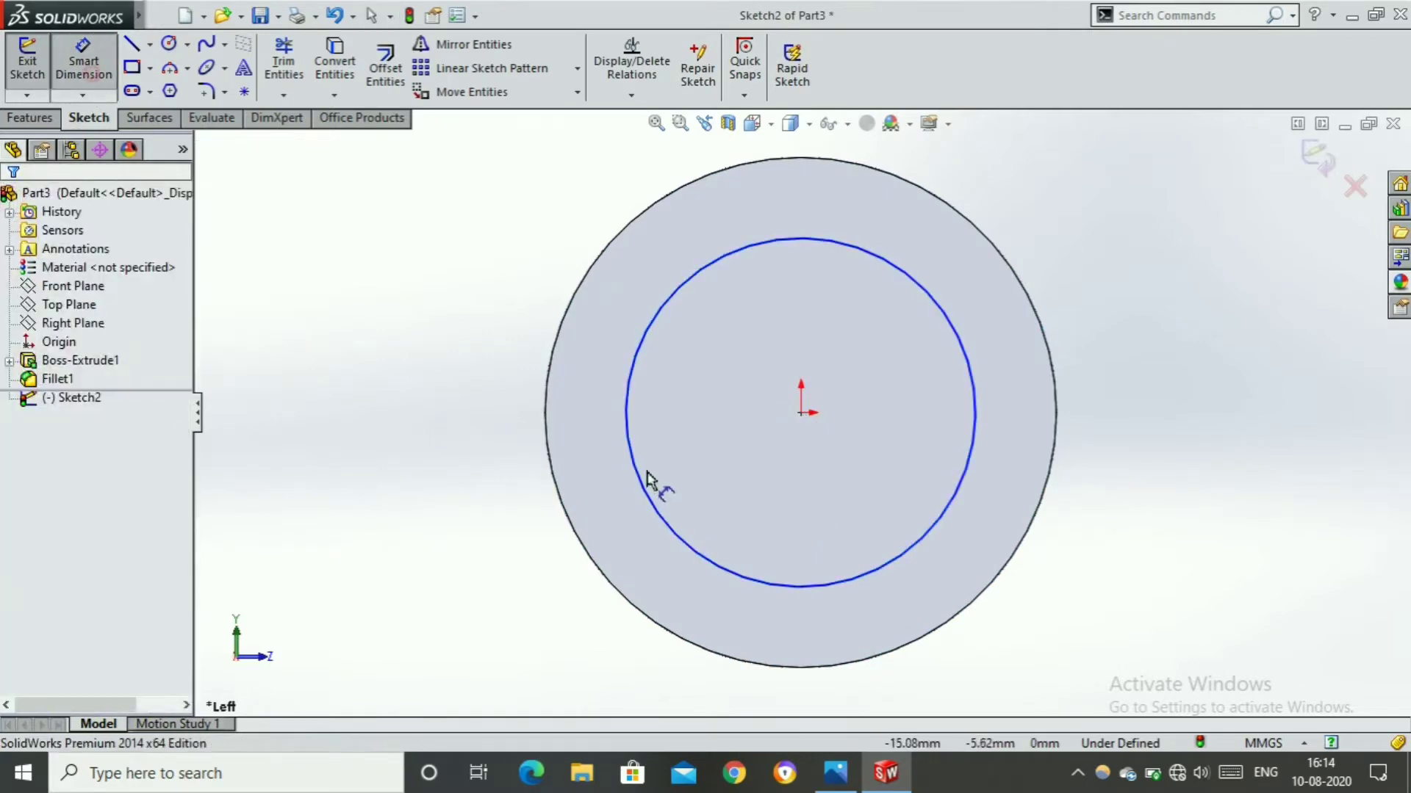
pyautogui.click(624, 425)
pyautogui.click(450, 413)
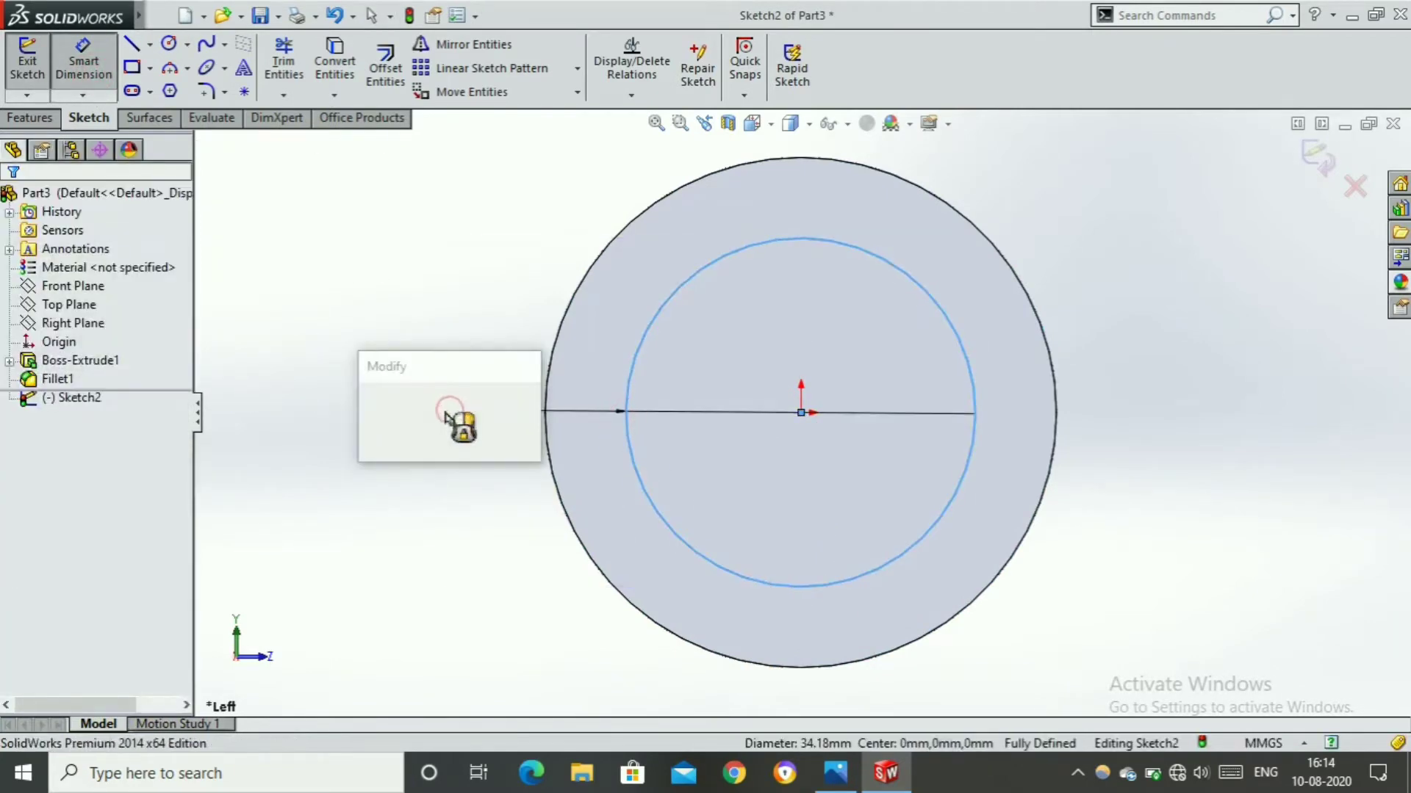
pyautogui.write('30')
pyautogui.press('Return')
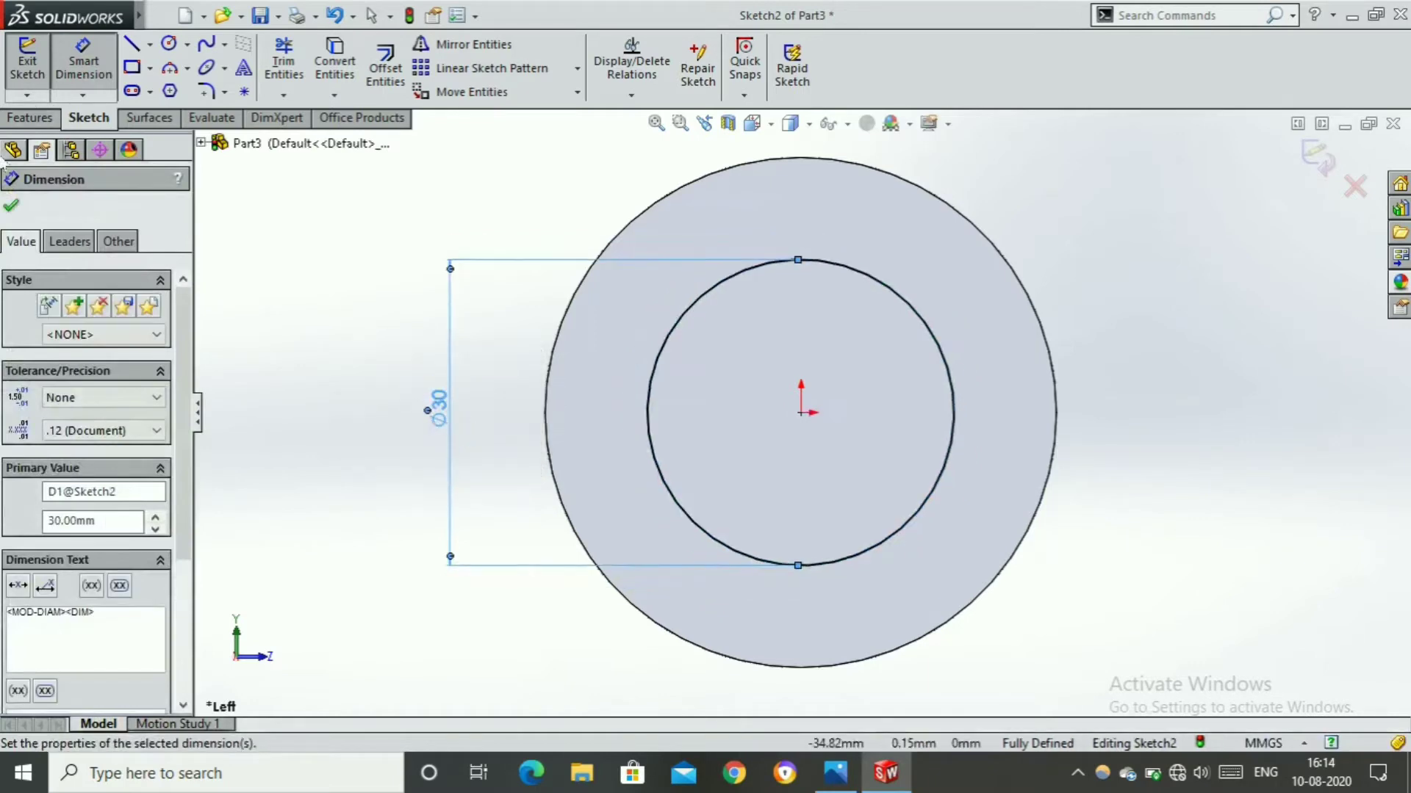
pyautogui.click(12, 209)
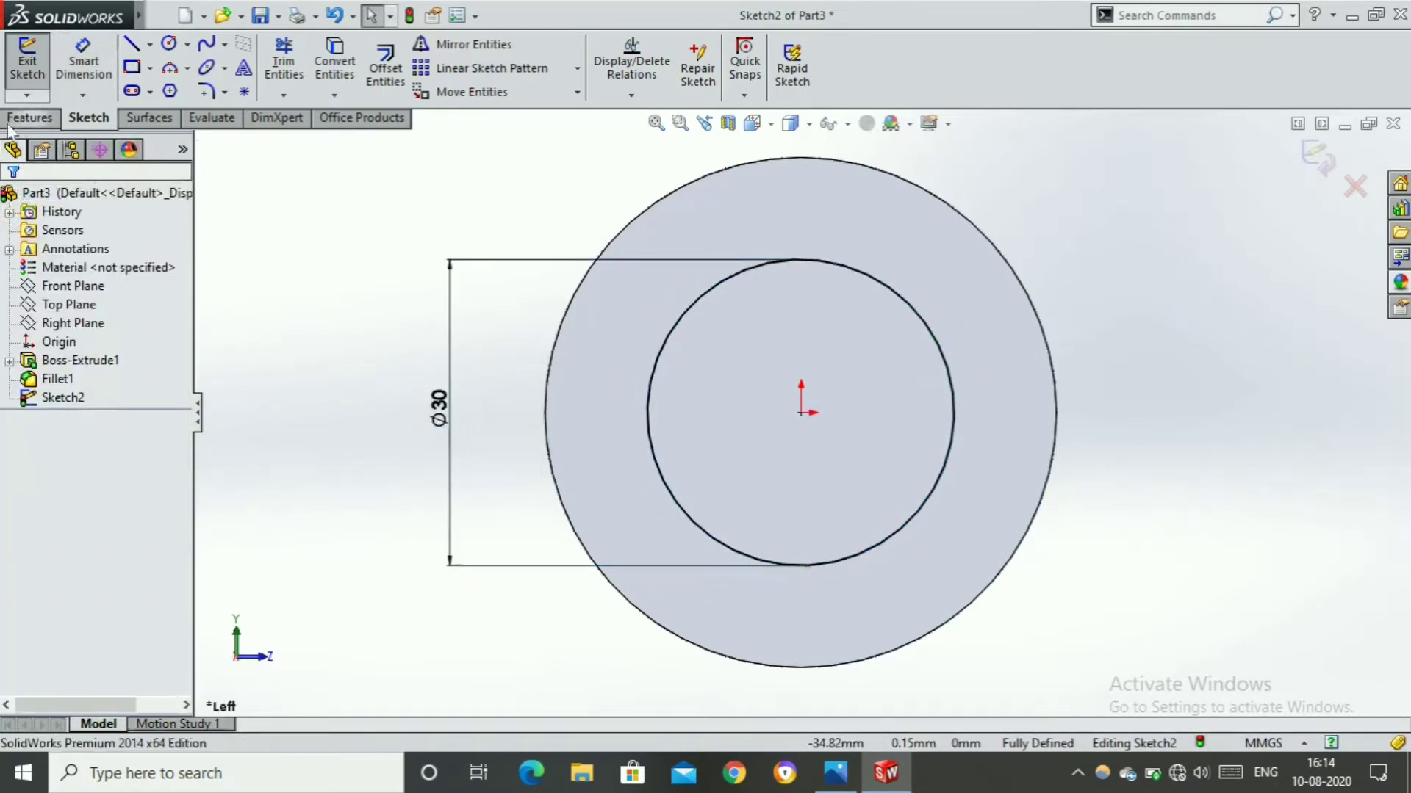
# Extrude the 30 mm circle 20 mm outward from the back face, merged with the disc, to form the neck
pyautogui.click(16, 120)
pyautogui.click(35, 66)
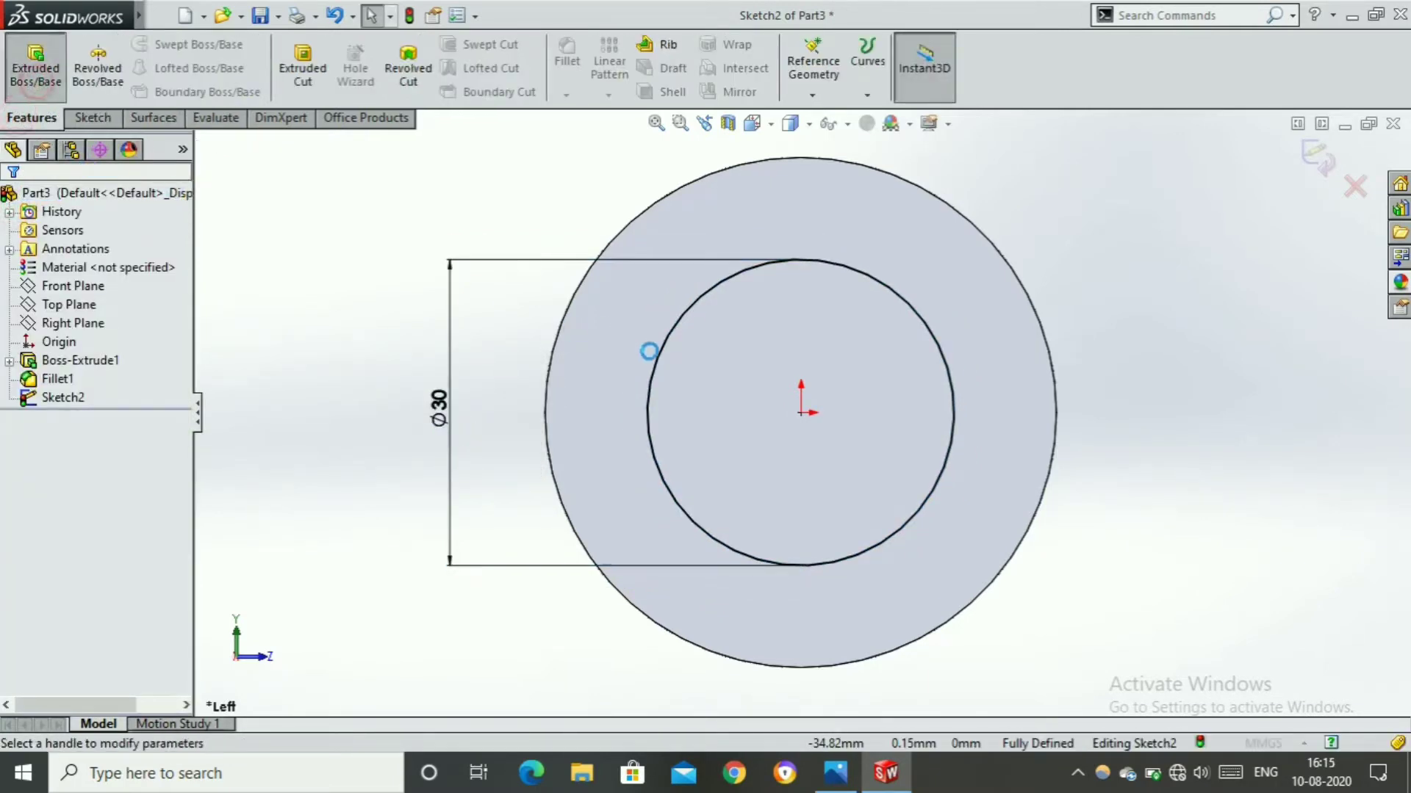
pyautogui.scroll(3, 736, 419)
pyautogui.moveTo(1035, 407); pyautogui.dragTo(948, 420, button='middle')
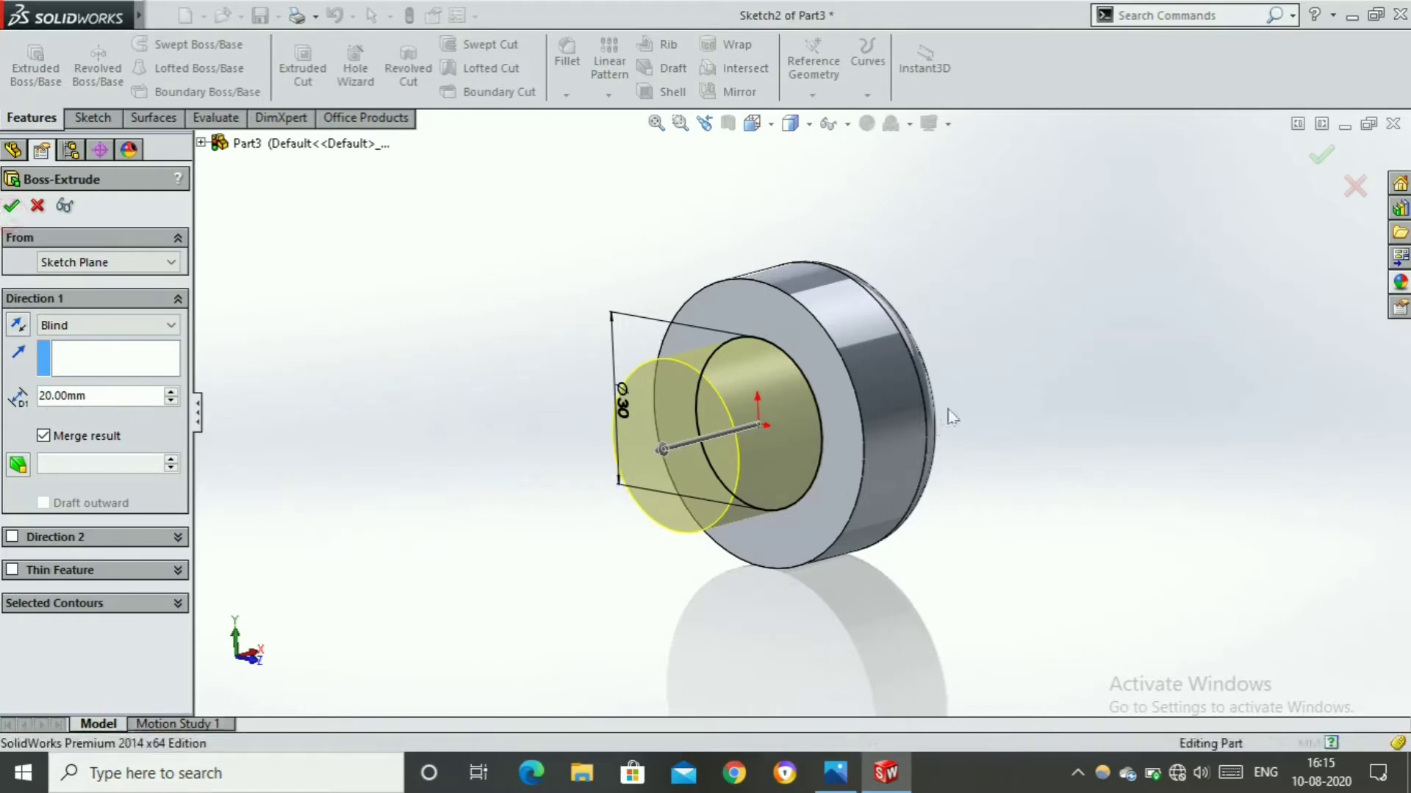
pyautogui.click(415, 346)
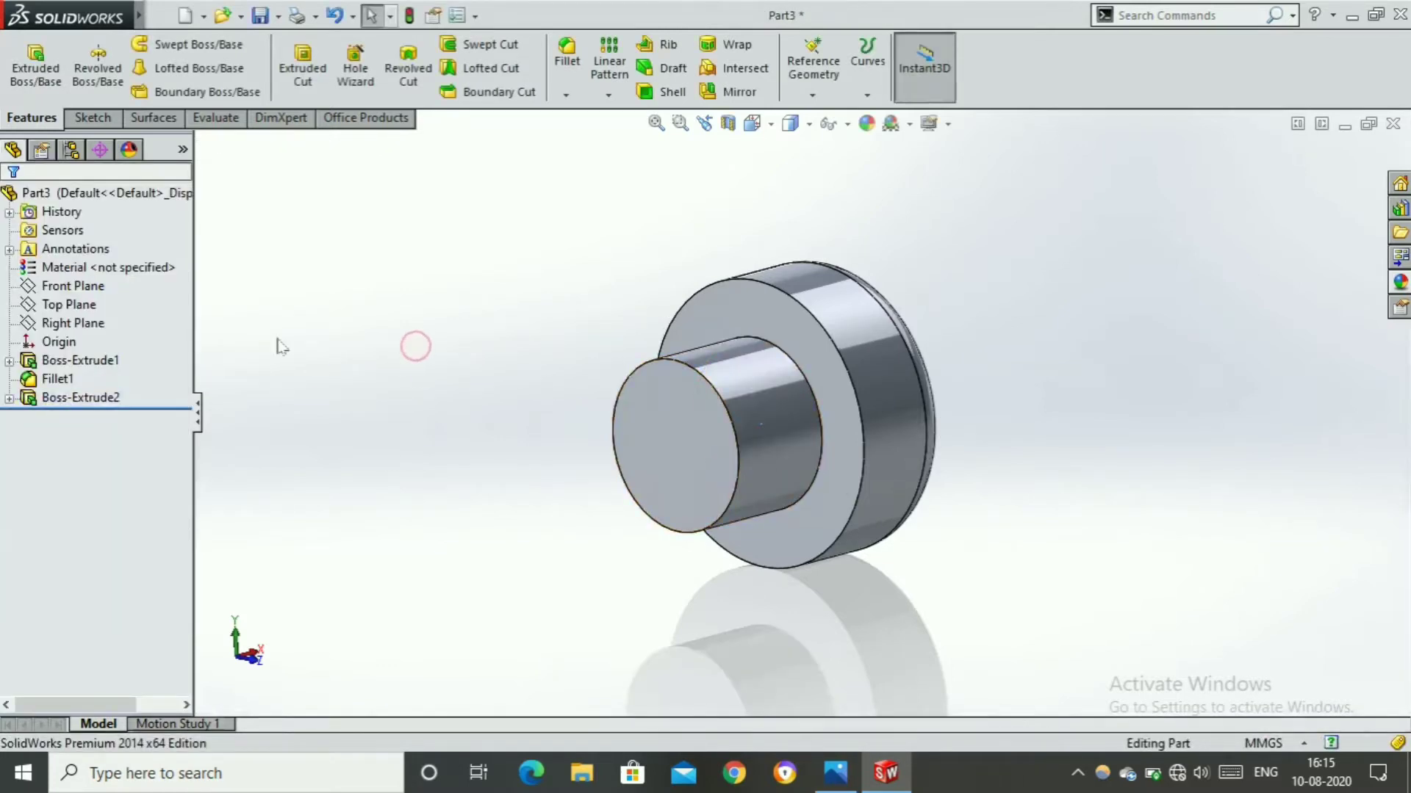
# Create a reference plane parallel to the Front Plane at an offset of 30 mm
pyautogui.moveTo(924, 367); pyautogui.dragTo(865, 371, button='middle')
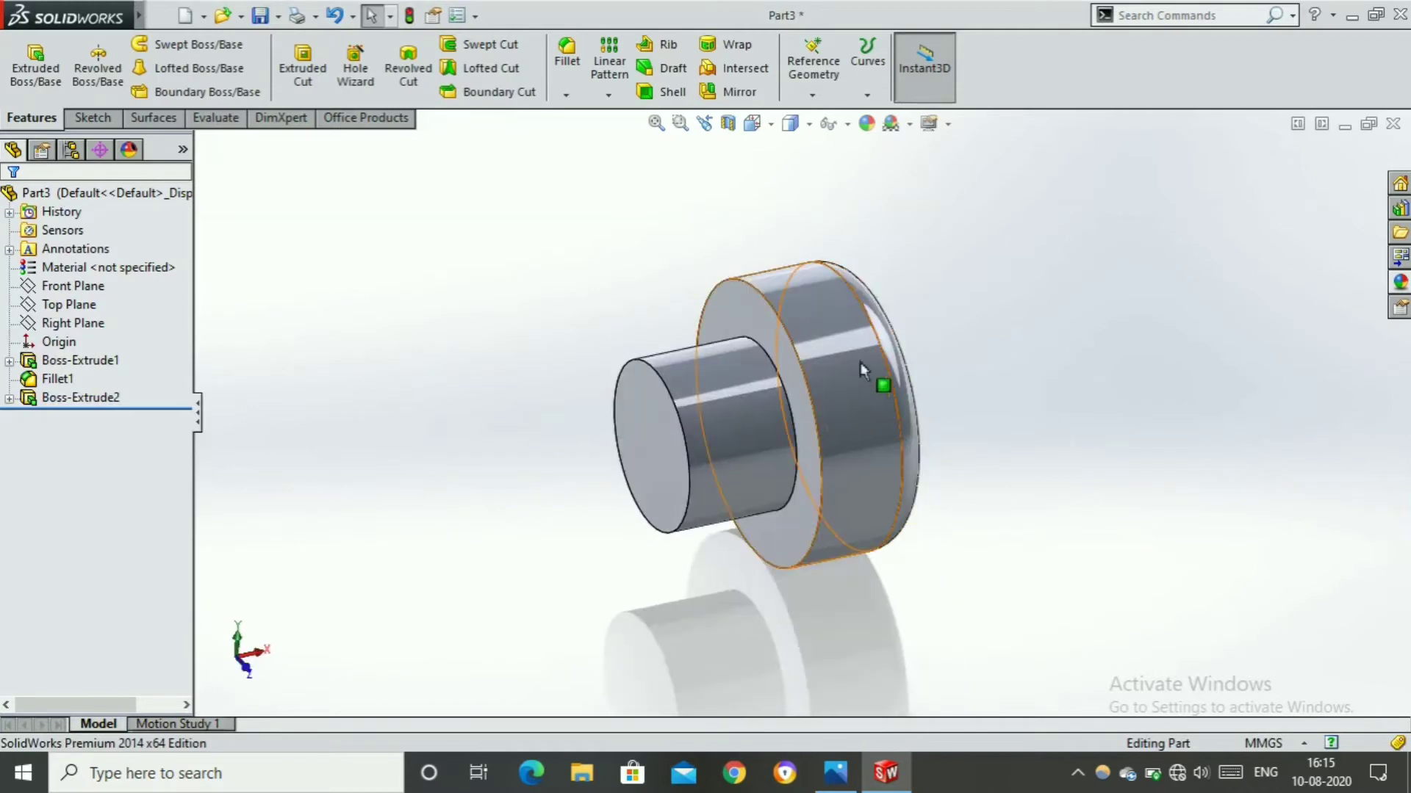
pyautogui.click(812, 94)
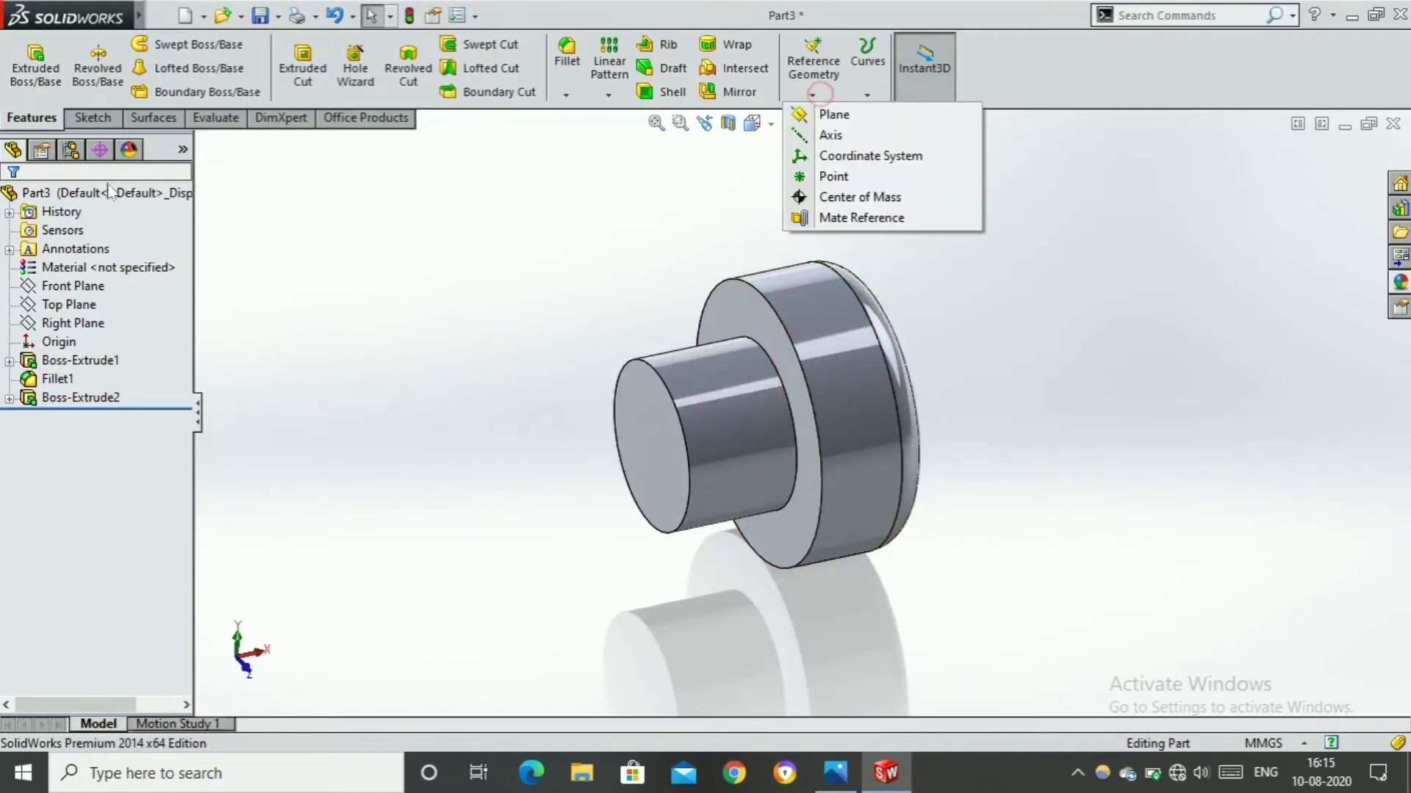
pyautogui.click(845, 114)
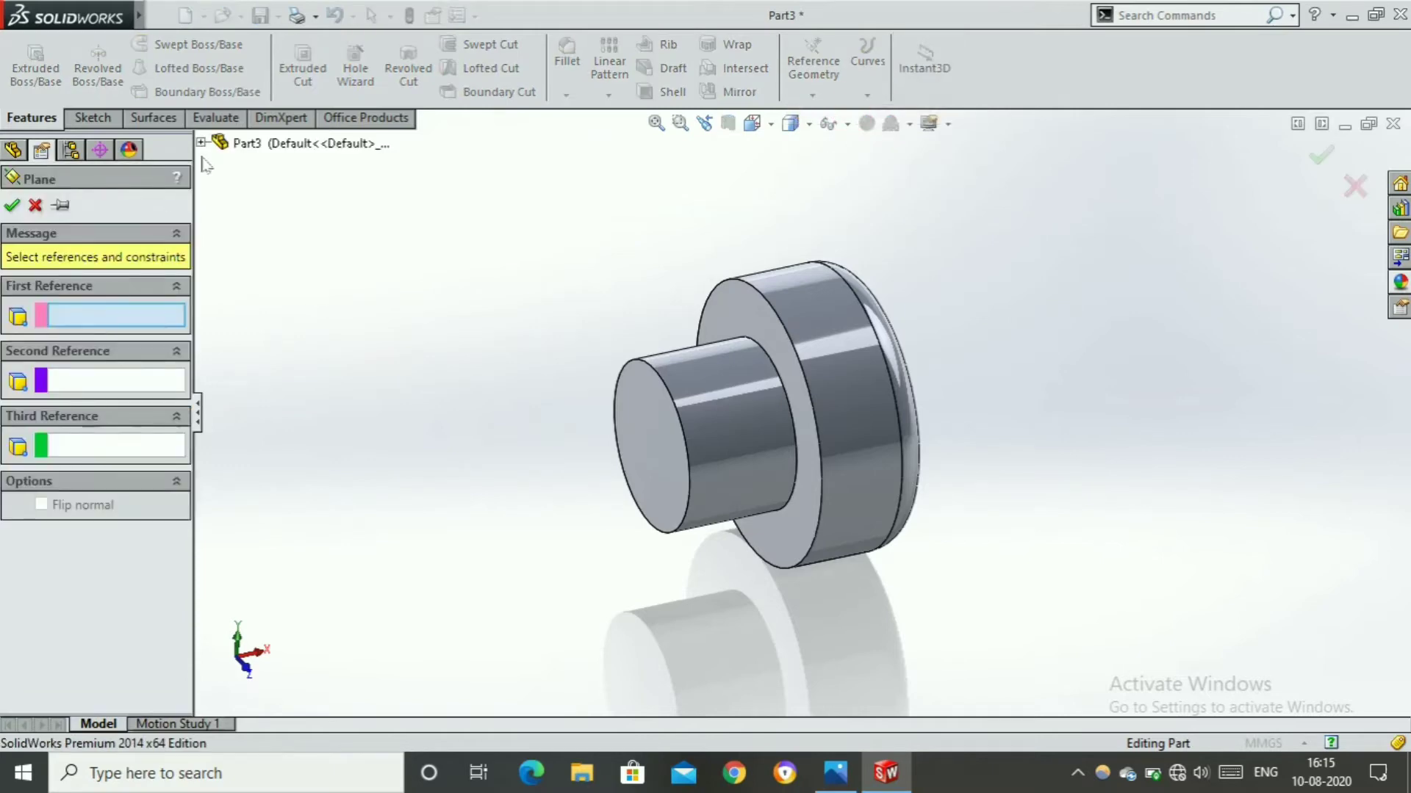
pyautogui.click(200, 142)
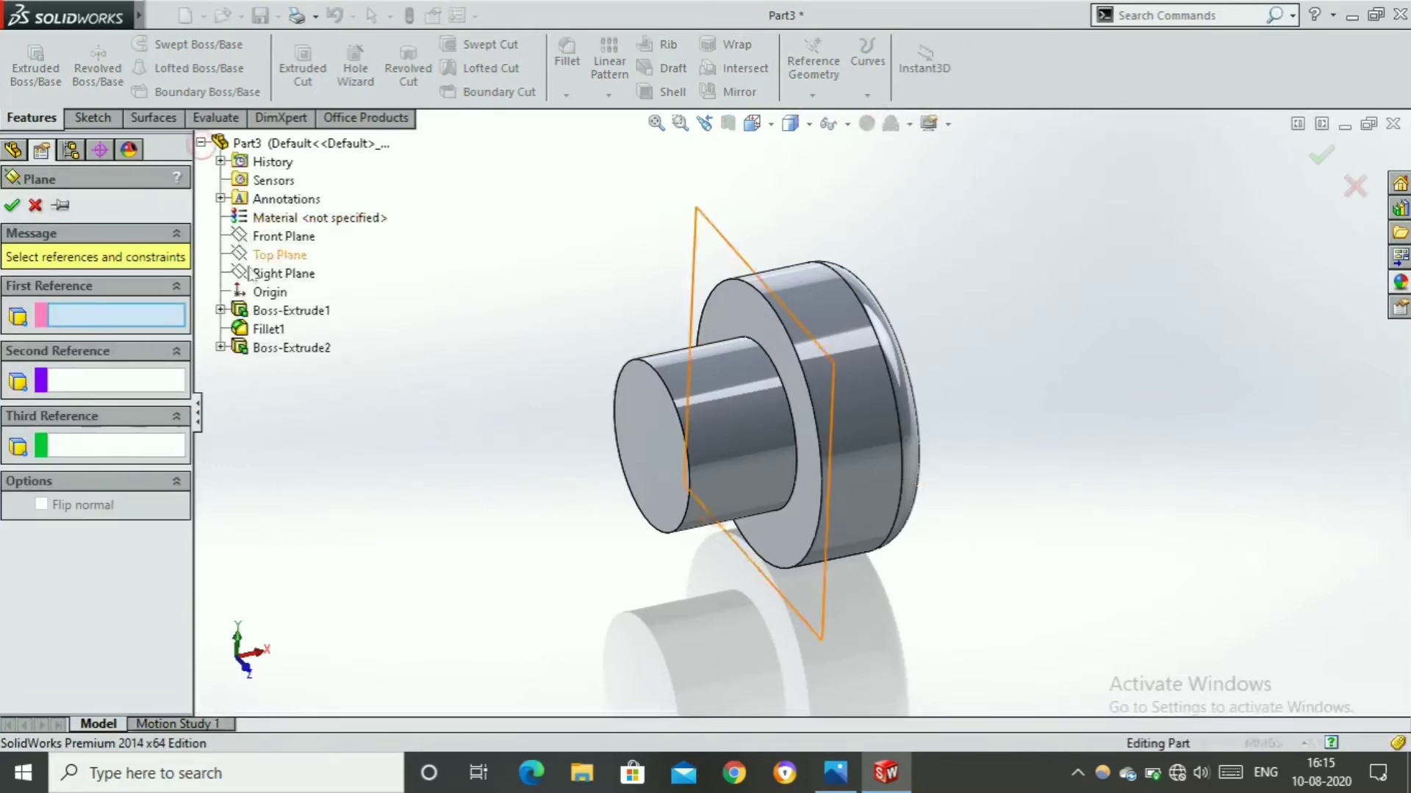
pyautogui.click(282, 236)
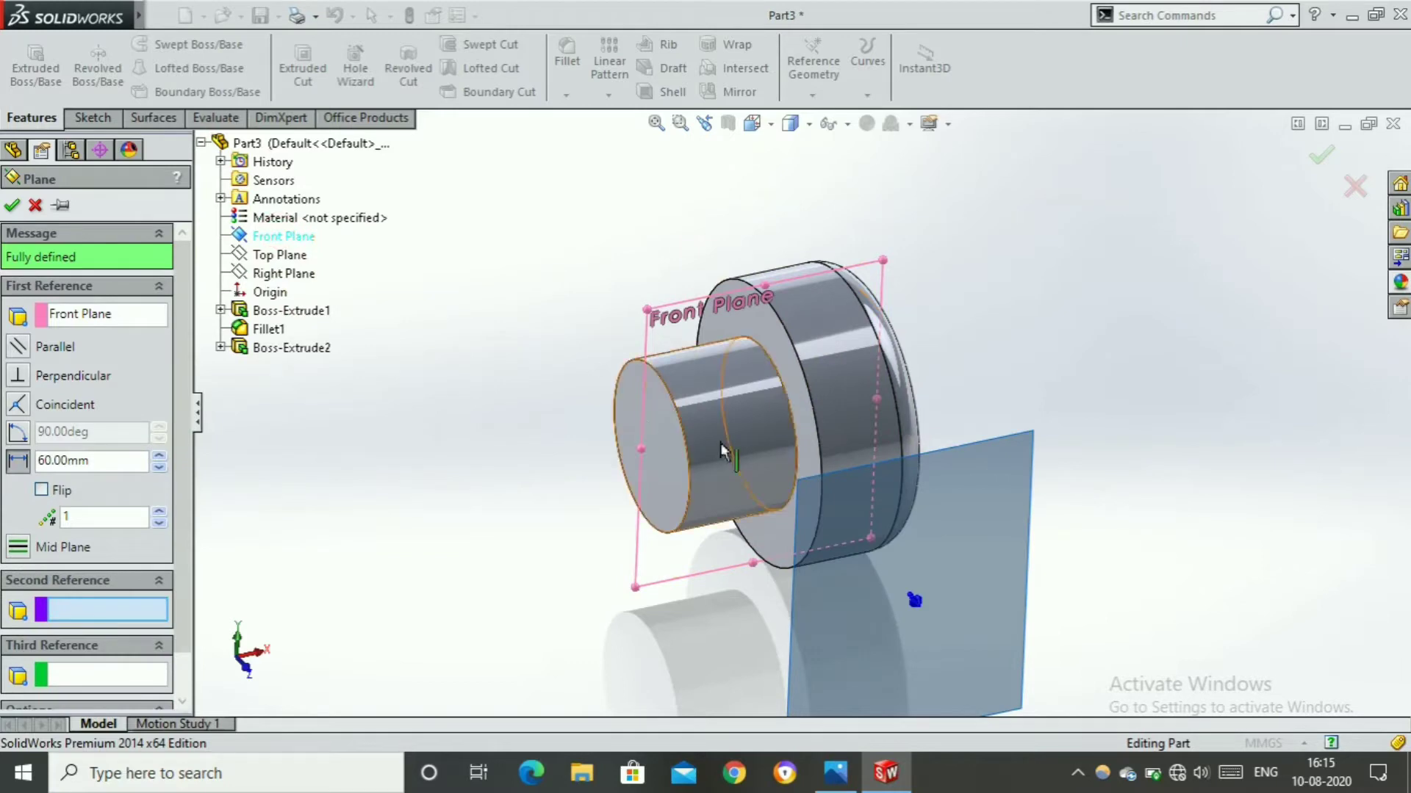
pyautogui.moveTo(764, 463); pyautogui.dragTo(519, 451, button='middle')
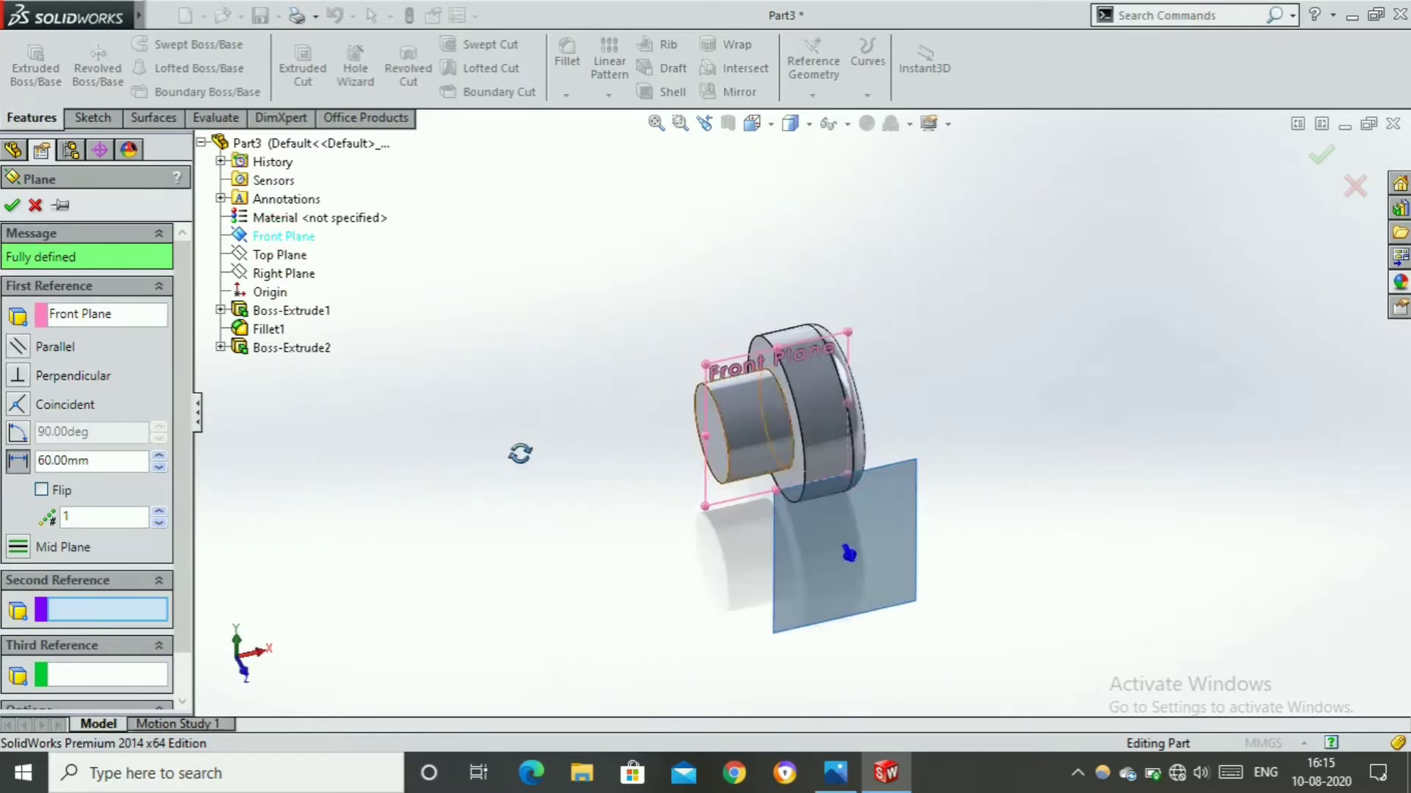
pyautogui.doubleClick(105, 459)
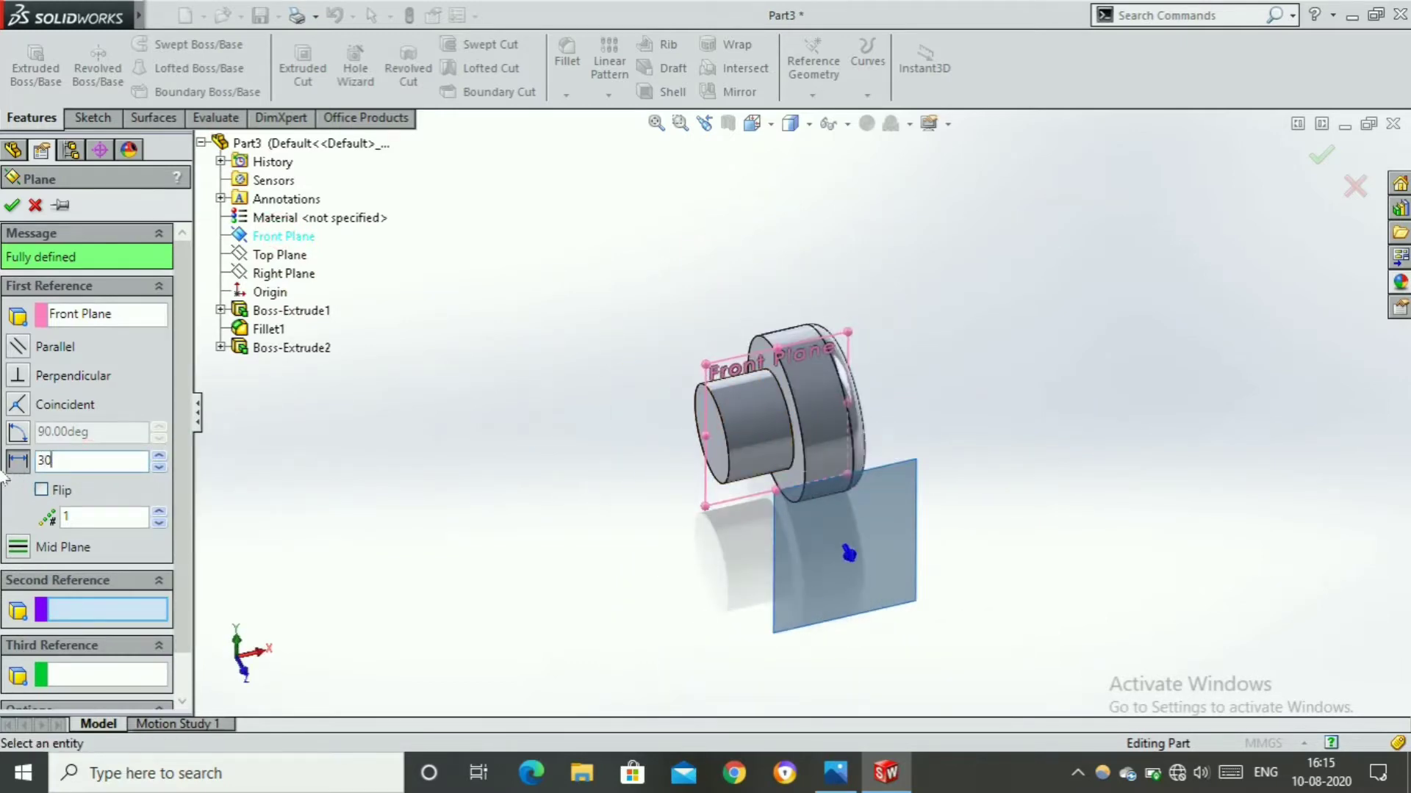
pyautogui.press('Return')
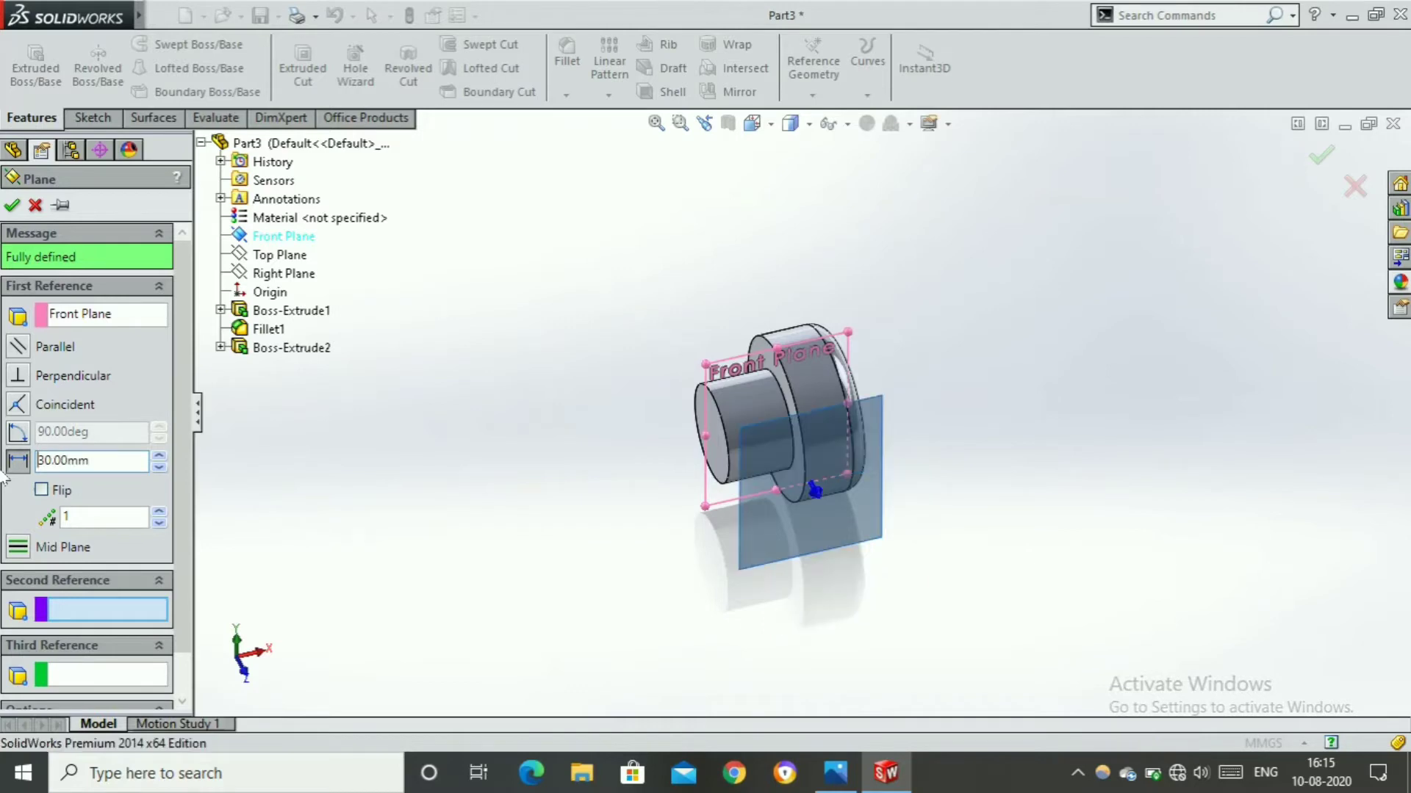
pyautogui.moveTo(996, 543); pyautogui.dragTo(1036, 576, button='middle')
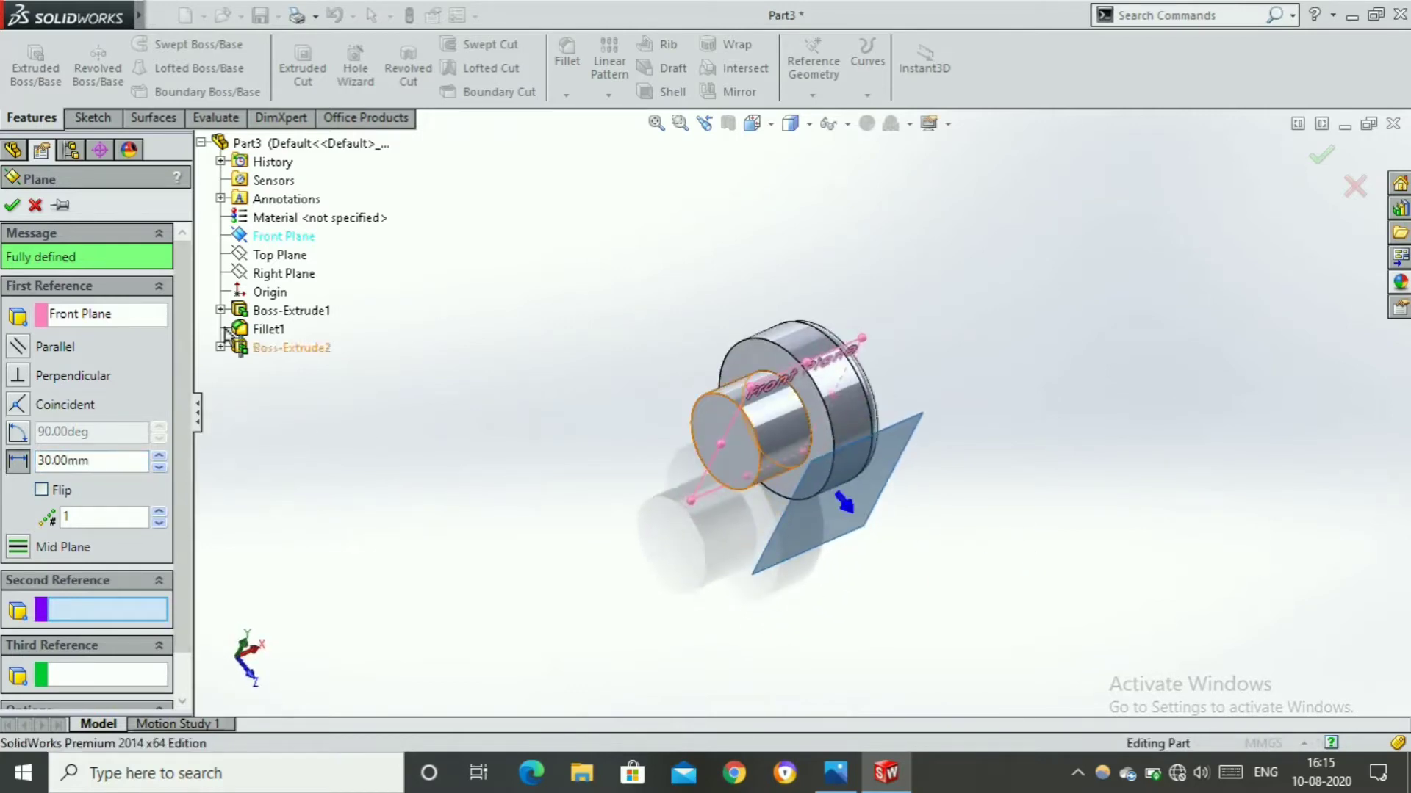
pyautogui.click(12, 205)
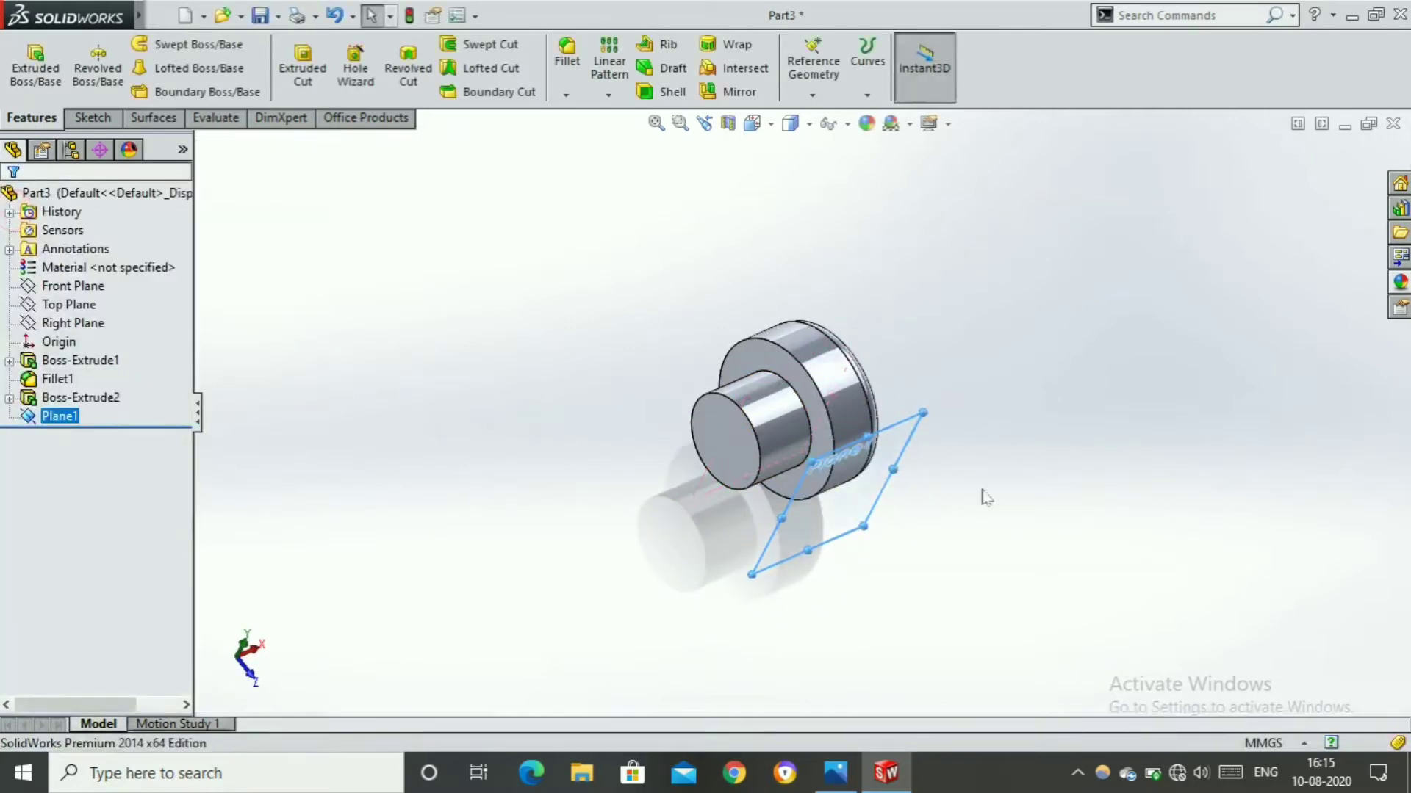
# Sketch a circle about 198 mm in diameter on the new offset plane, centred about 83 mm behind and 49 mm below the origin
pyautogui.moveTo(985, 494); pyautogui.dragTo(962, 444, button='middle')
pyautogui.hotkey('ctrl', '8')
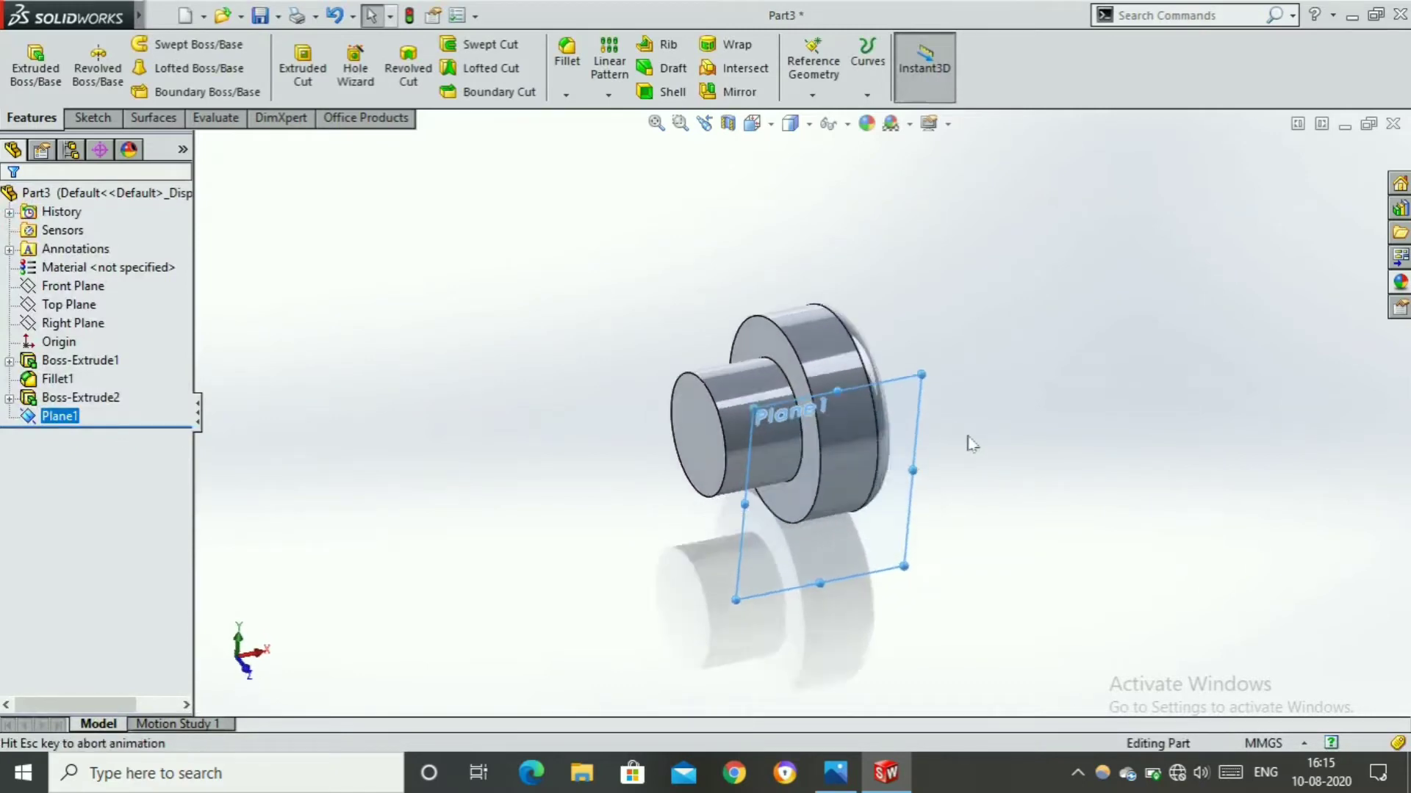
pyautogui.scroll(8, 845, 478)
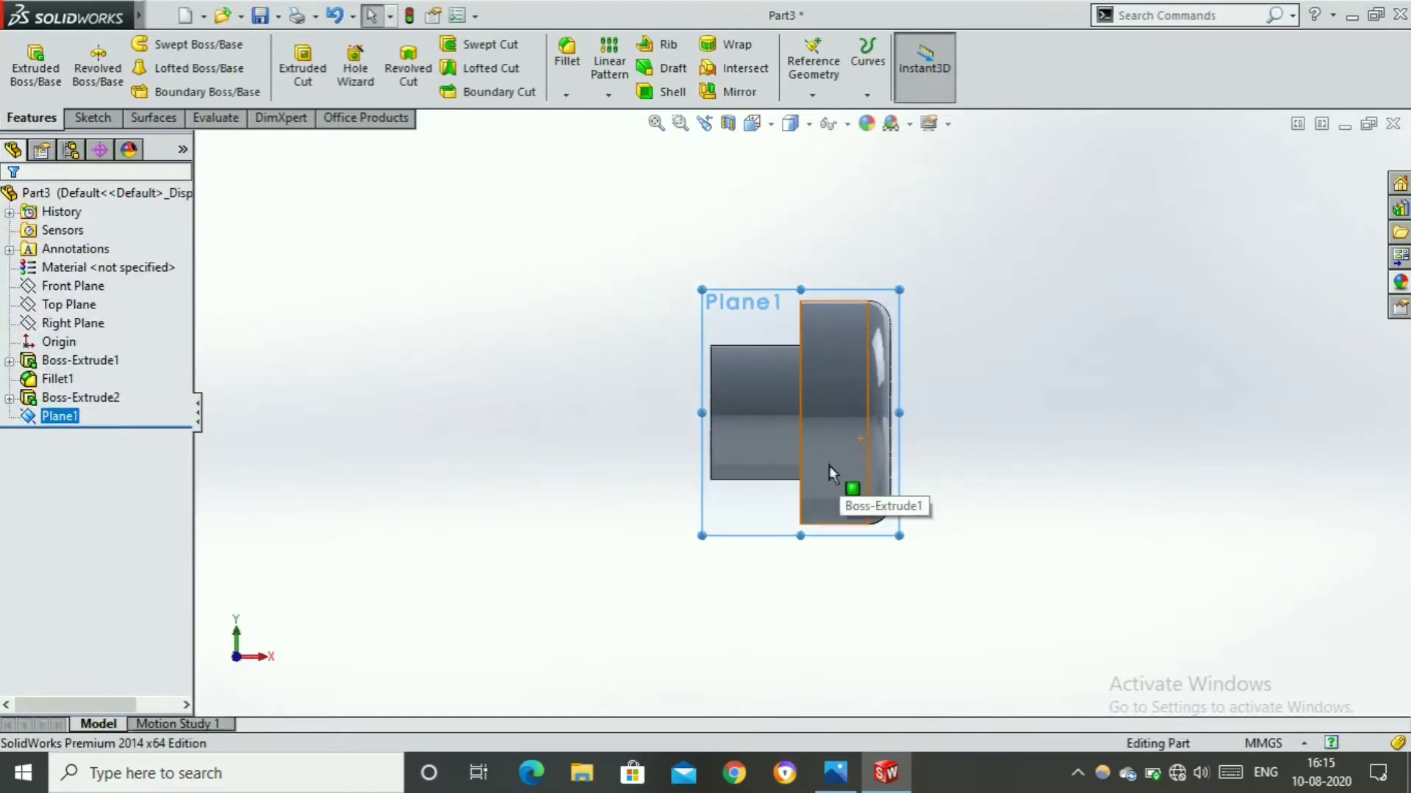
pyautogui.click(103, 119)
pyautogui.click(169, 44)
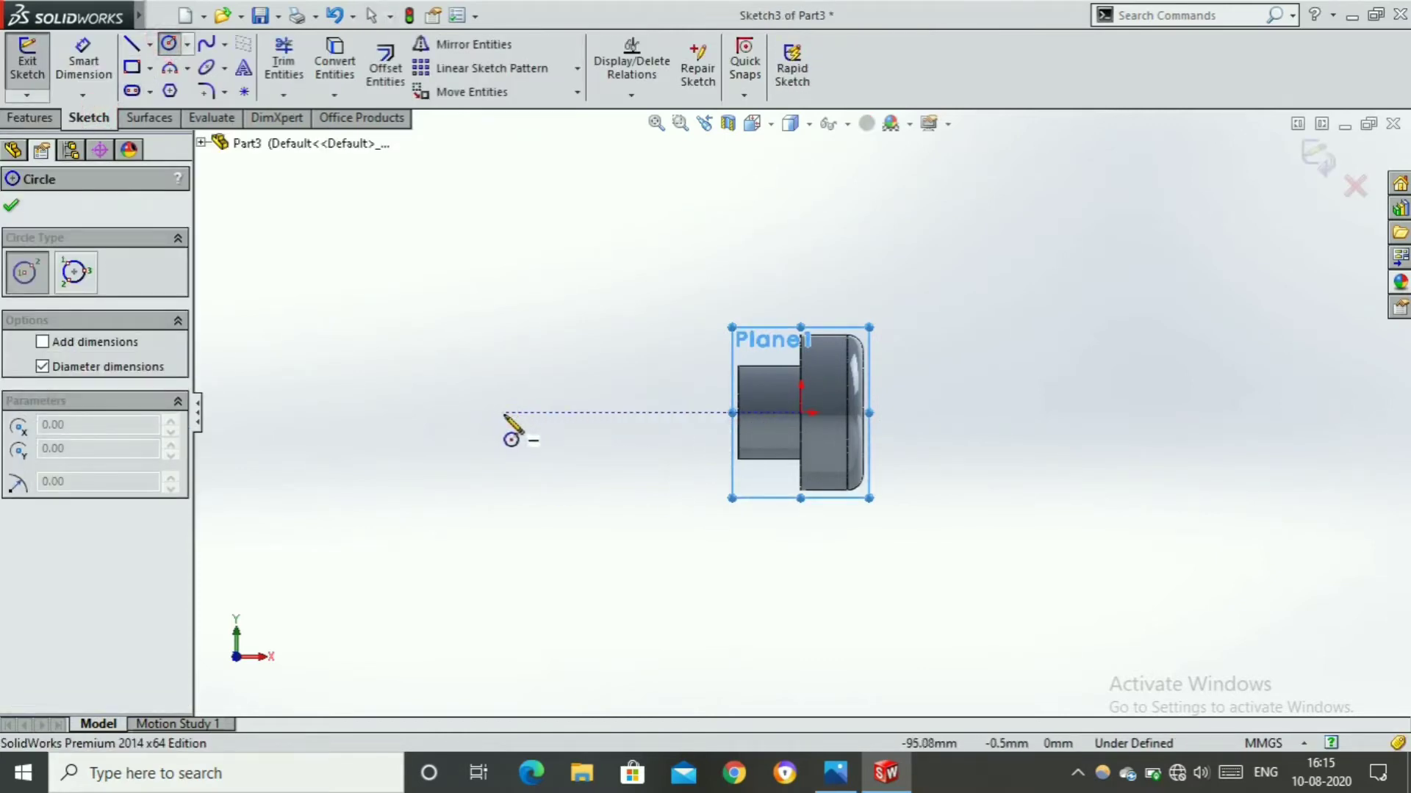
pyautogui.click(542, 565)
pyautogui.click(850, 583)
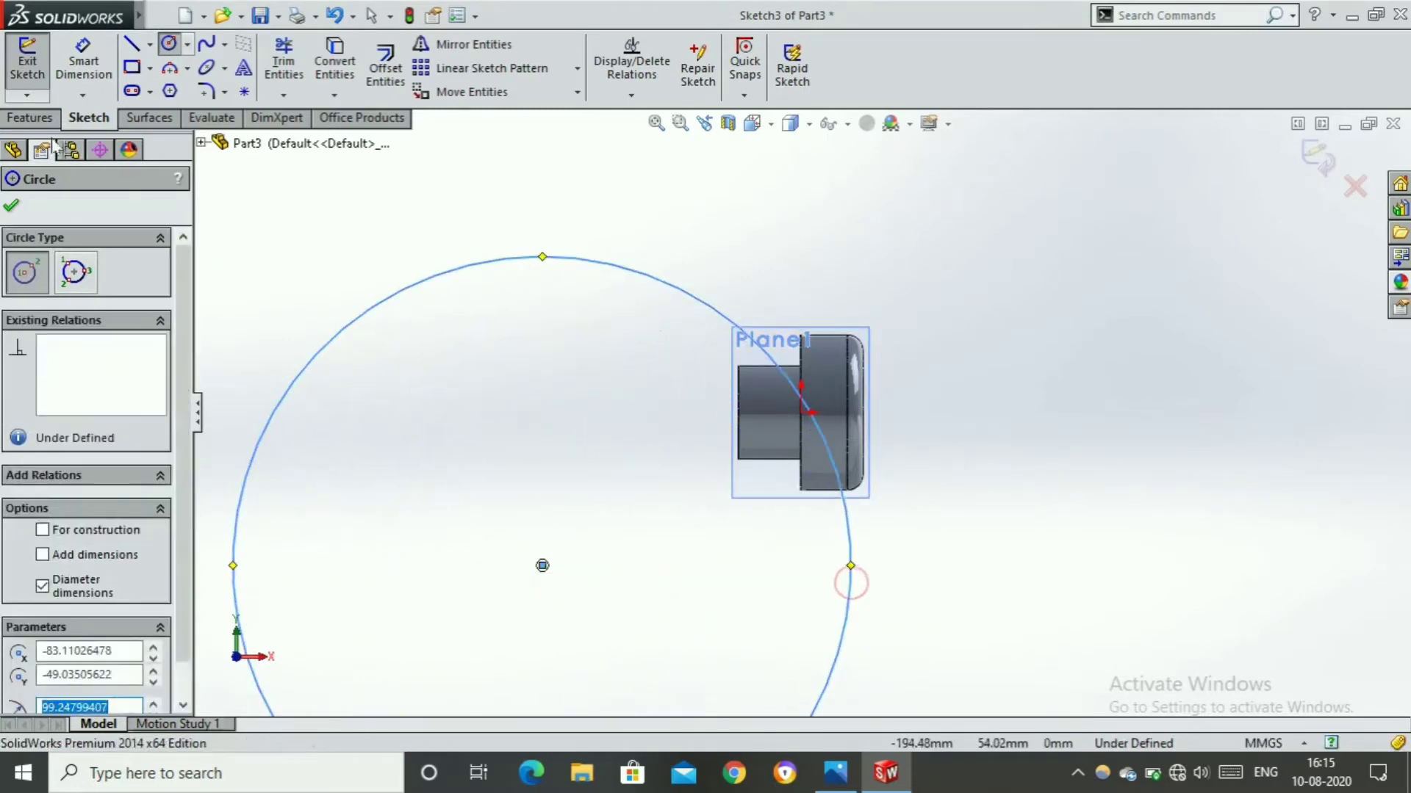
pyautogui.click(10, 205)
# Dimension the large circle's diameter as 300 mm
pyautogui.click(83, 63)
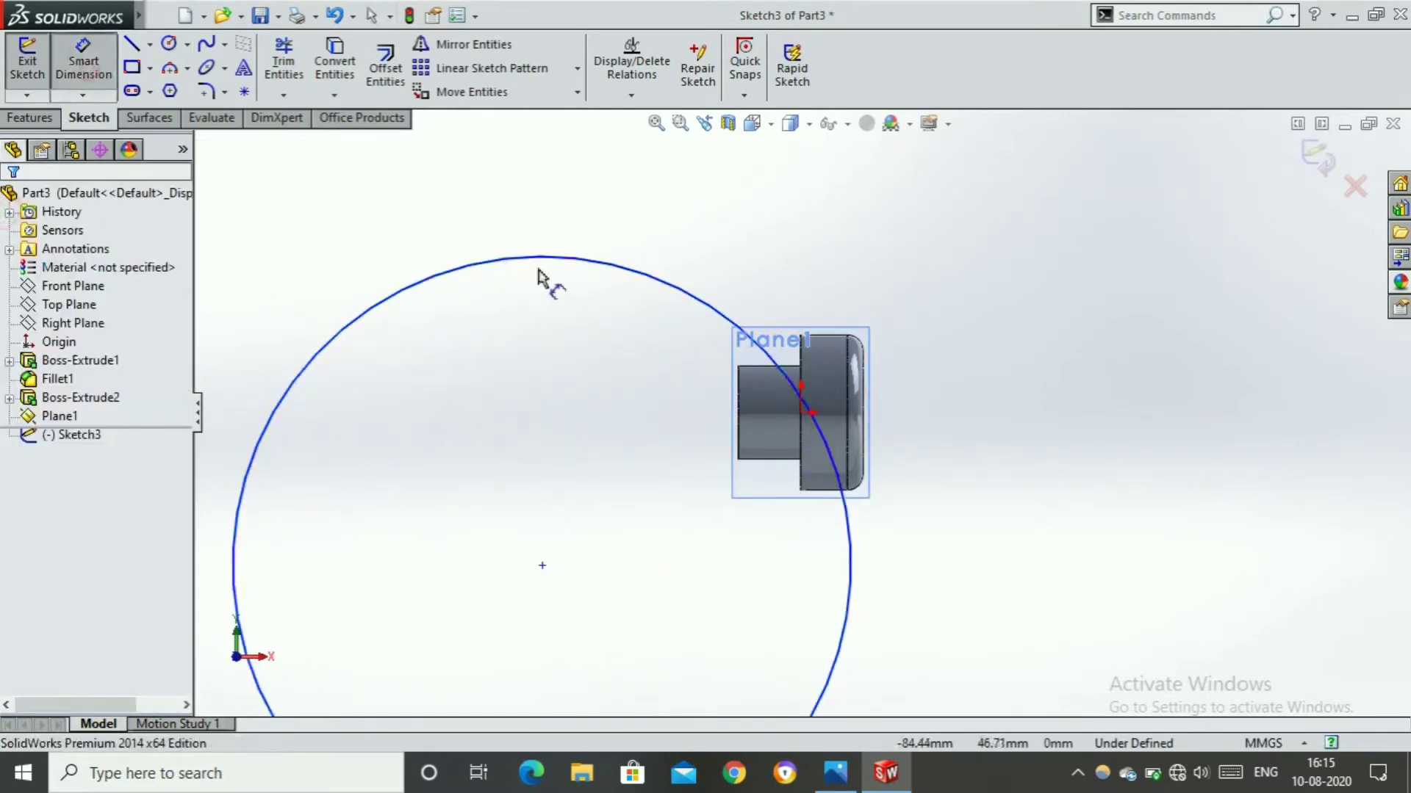
pyautogui.click(527, 261)
pyautogui.click(576, 178)
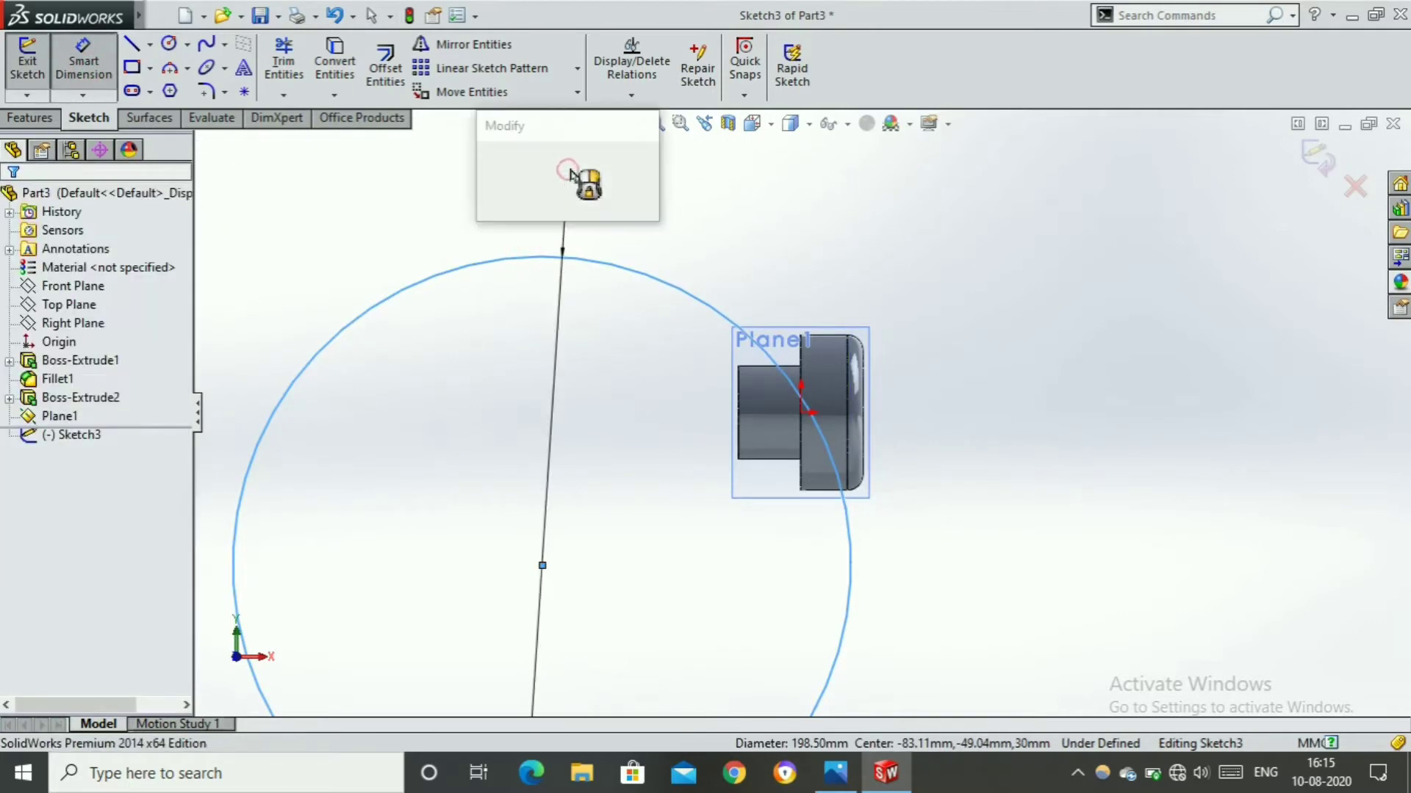
pyautogui.write('300')
pyautogui.press('Return')
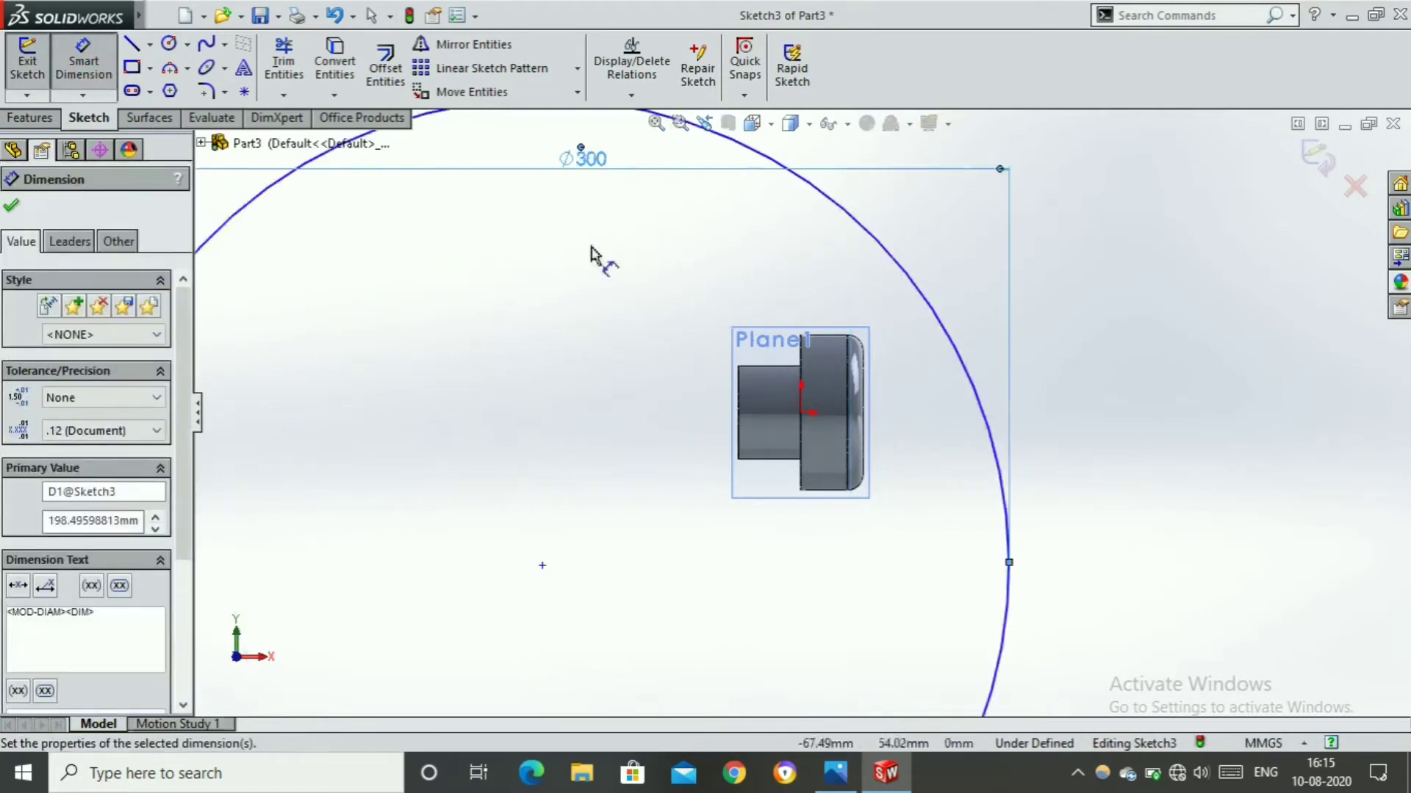
pyautogui.click(12, 206)
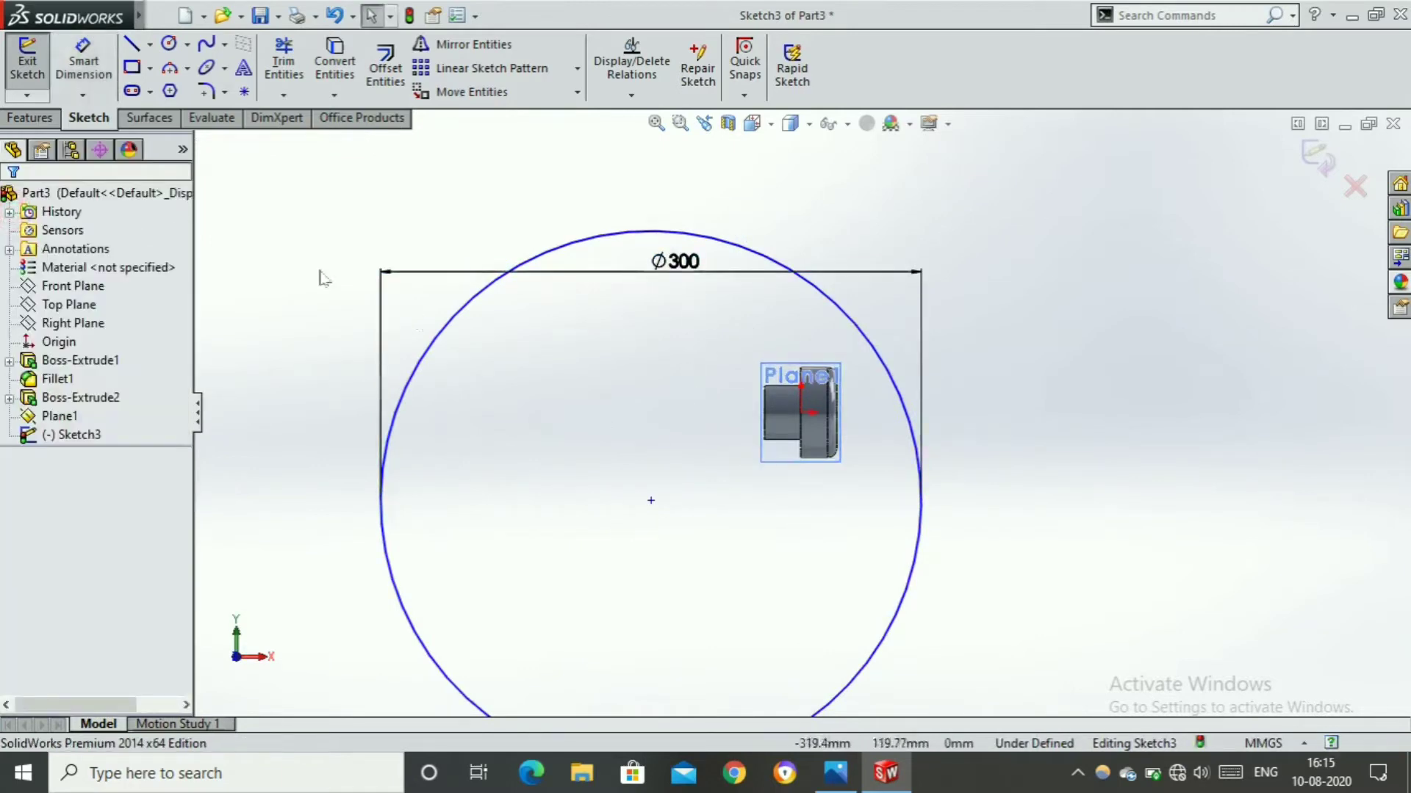
# Dimension the horizontal distance from the circle's centre to the disc's filleted striking face as 90 mm
pyautogui.press('d')
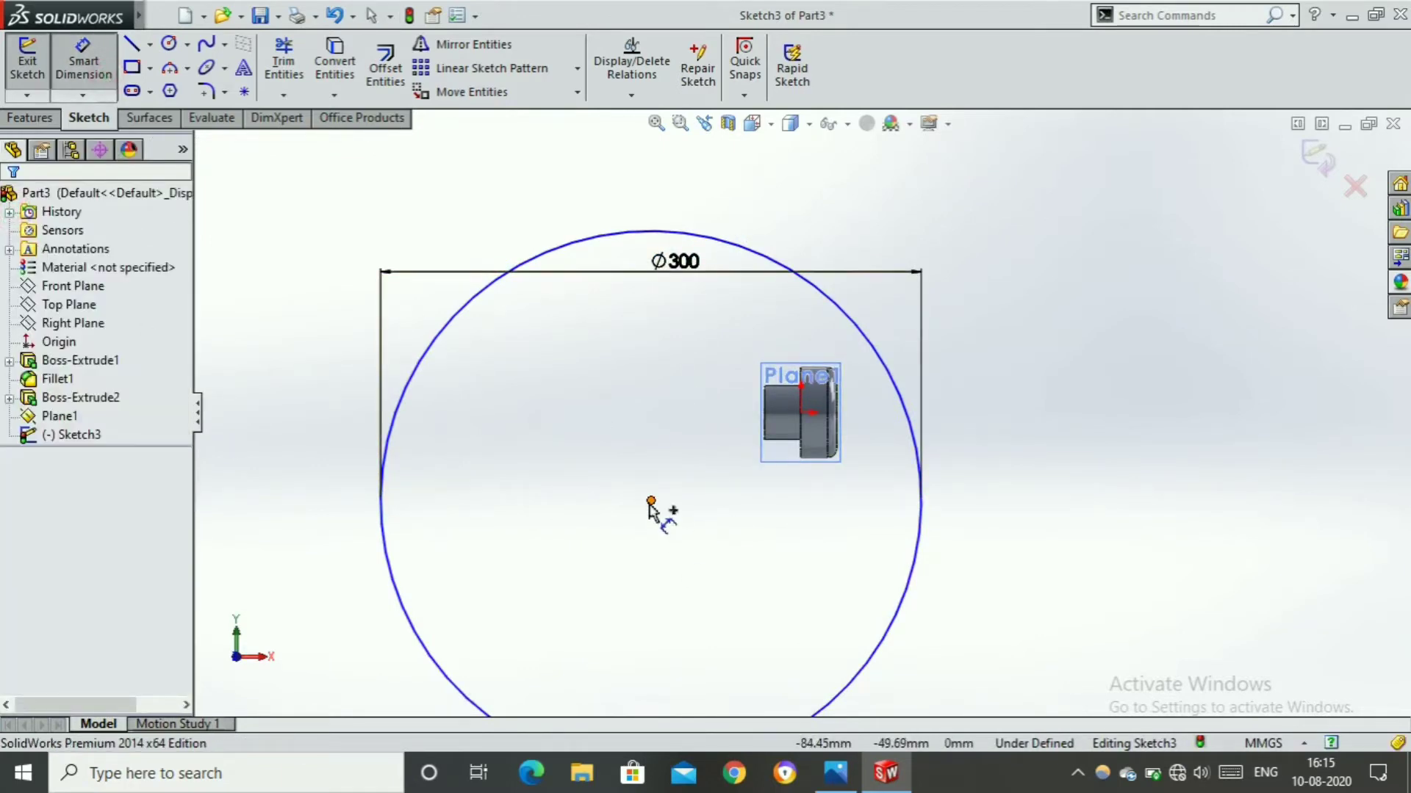
pyautogui.click(651, 502)
pyautogui.scroll(-5, 845, 443)
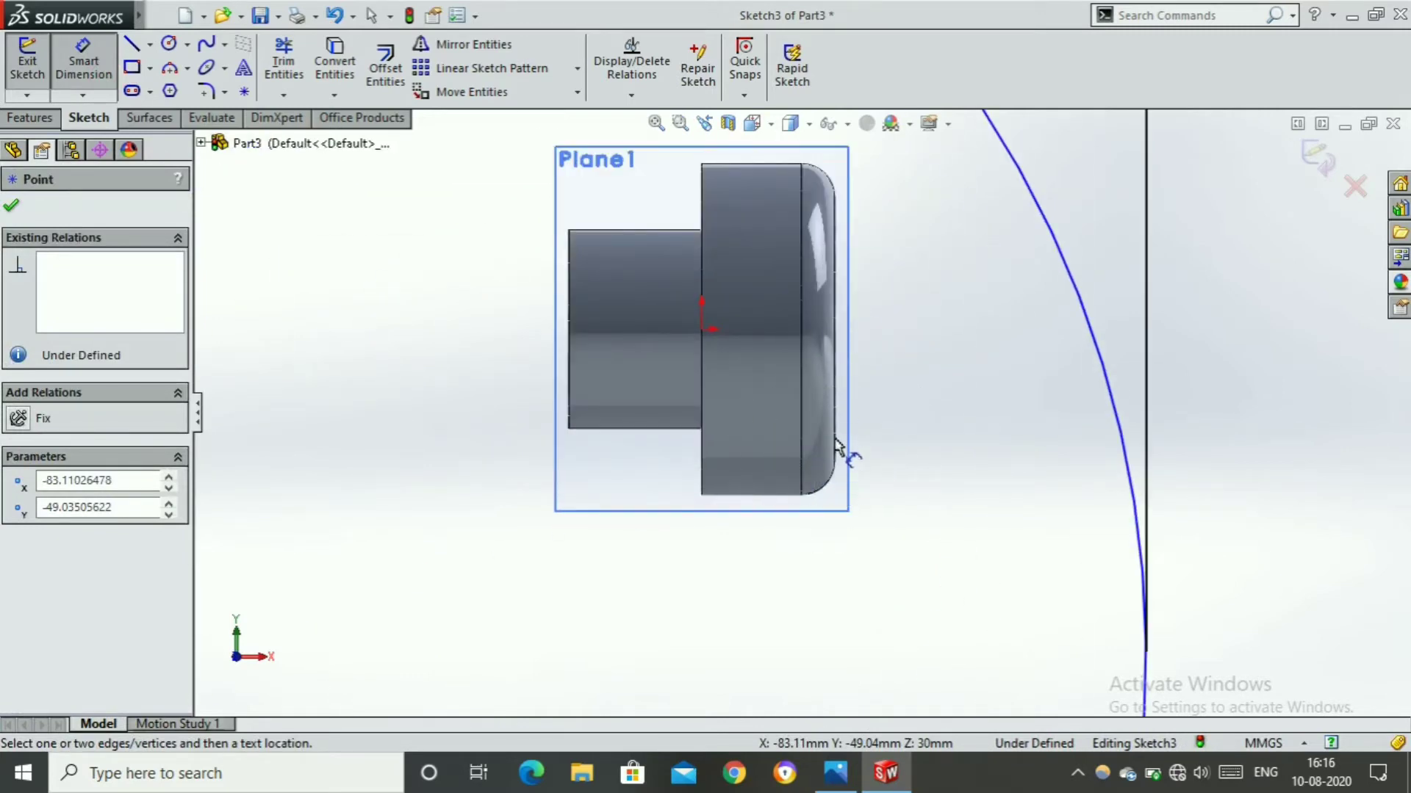
pyautogui.click(838, 441)
pyautogui.scroll(3, 654, 629)
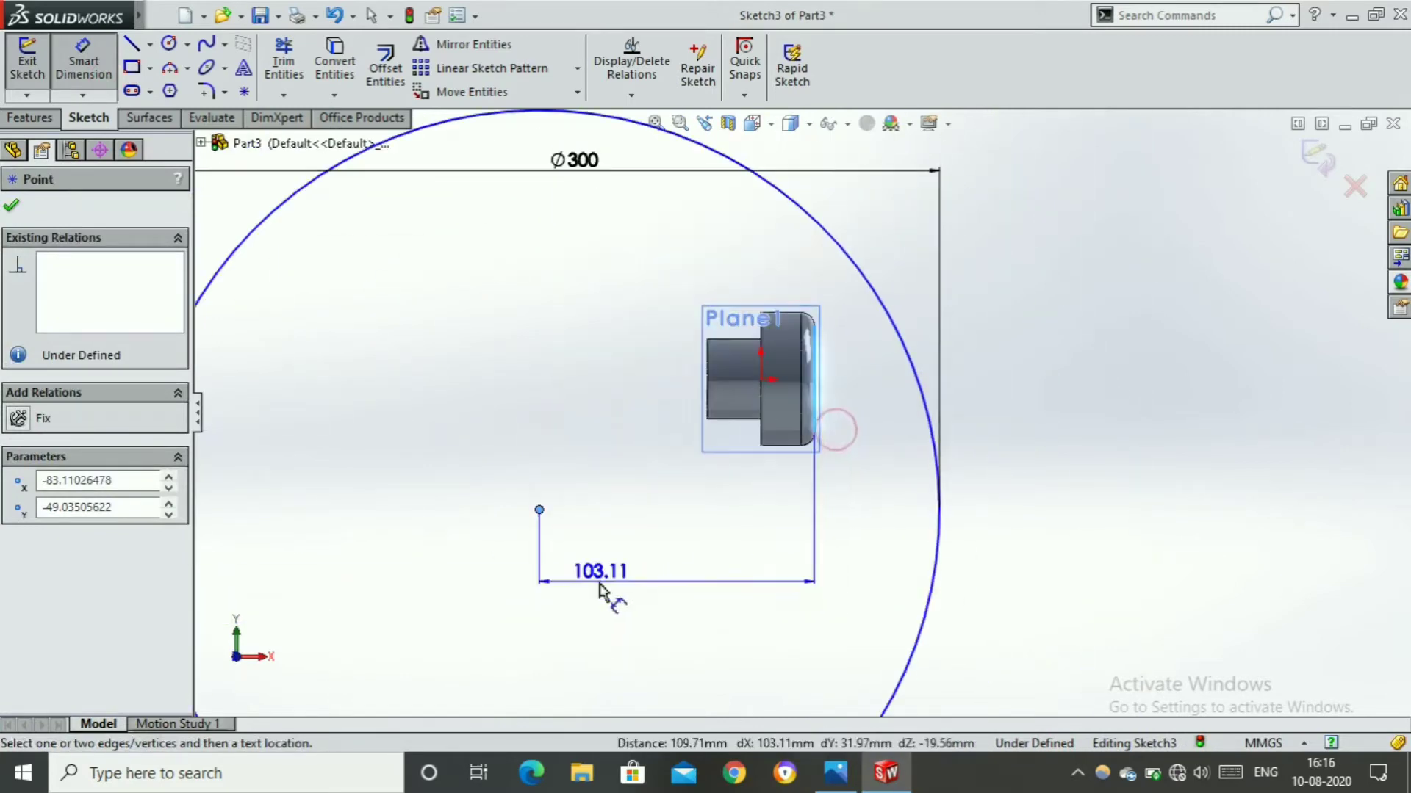
pyautogui.click(672, 587)
pyautogui.write('90')
pyautogui.press('Return')
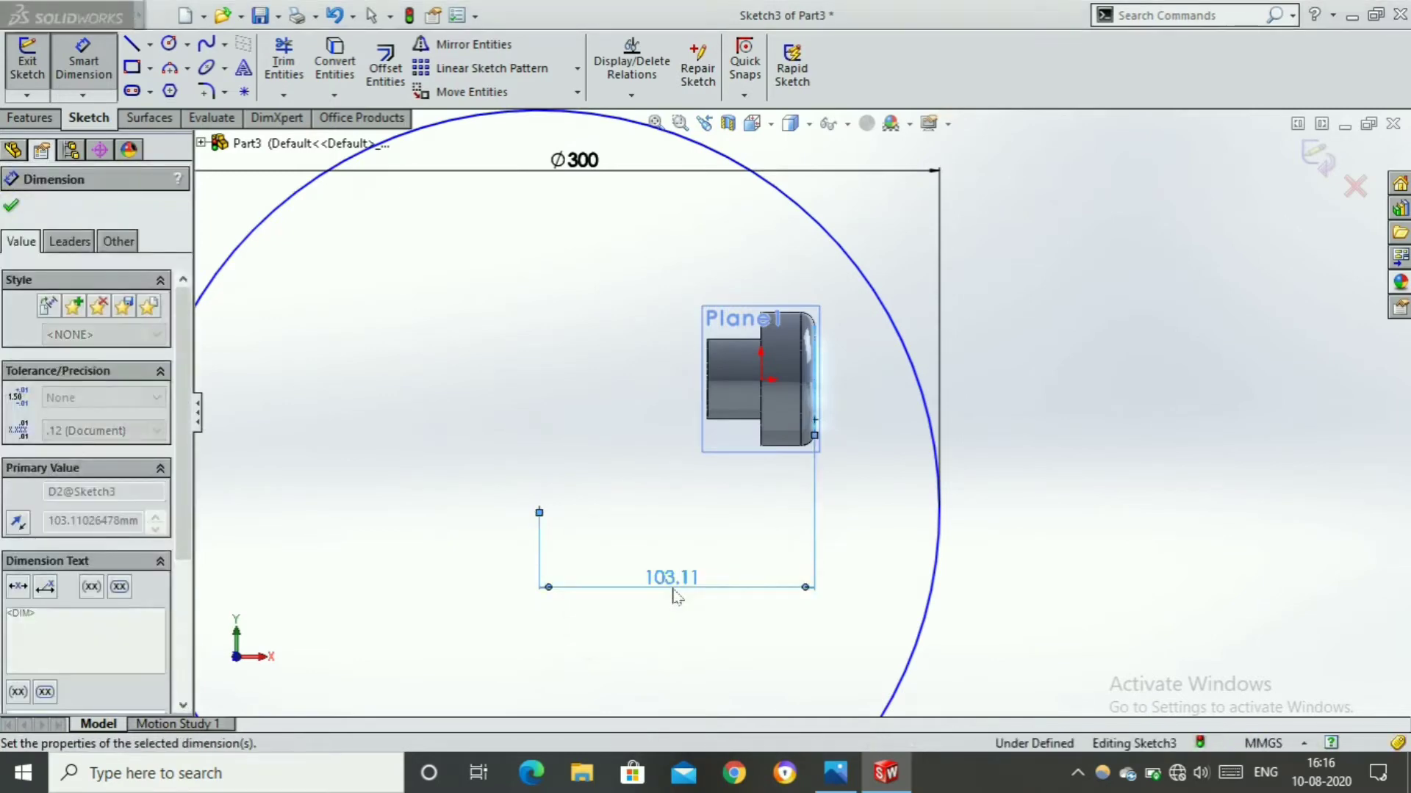
pyautogui.scroll(5, 662, 565)
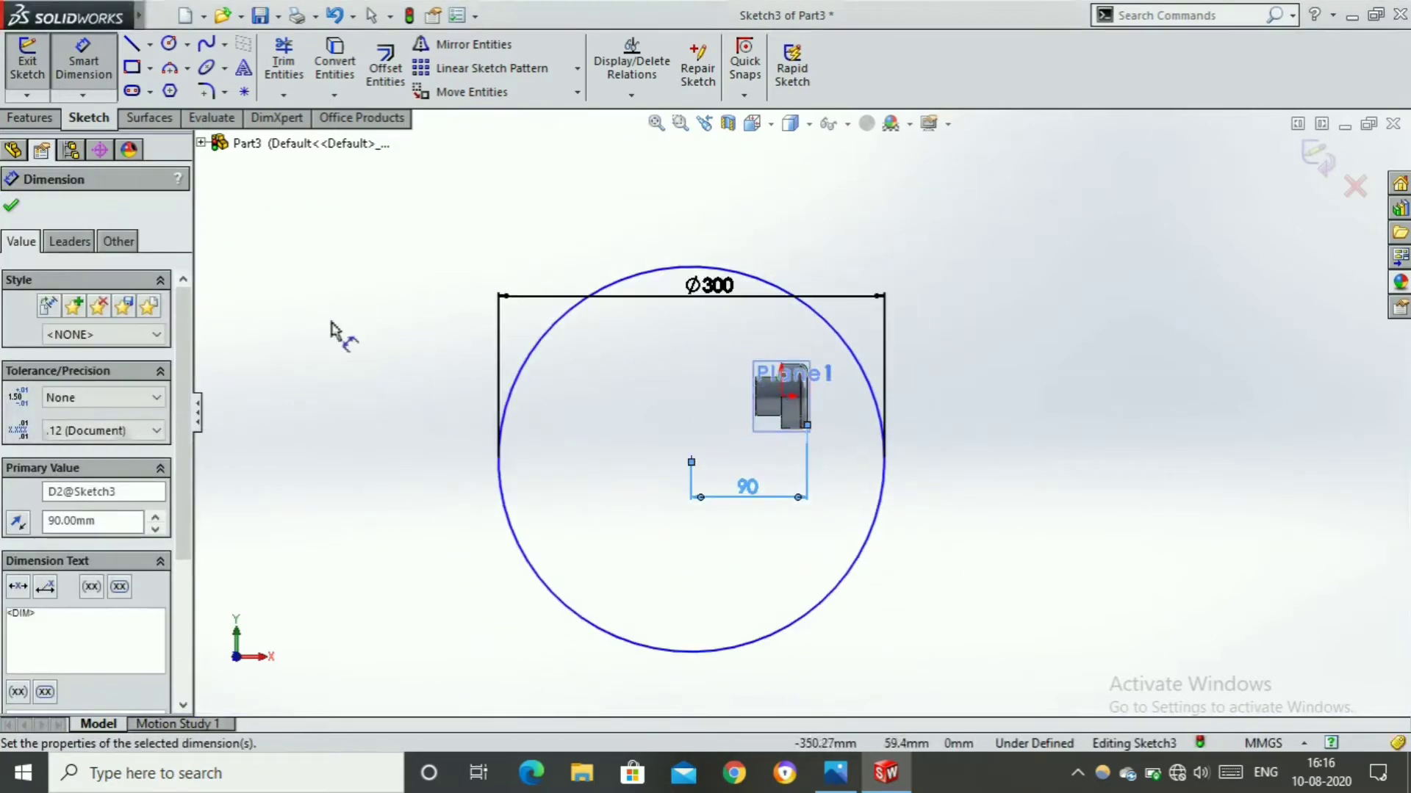
pyautogui.click(11, 205)
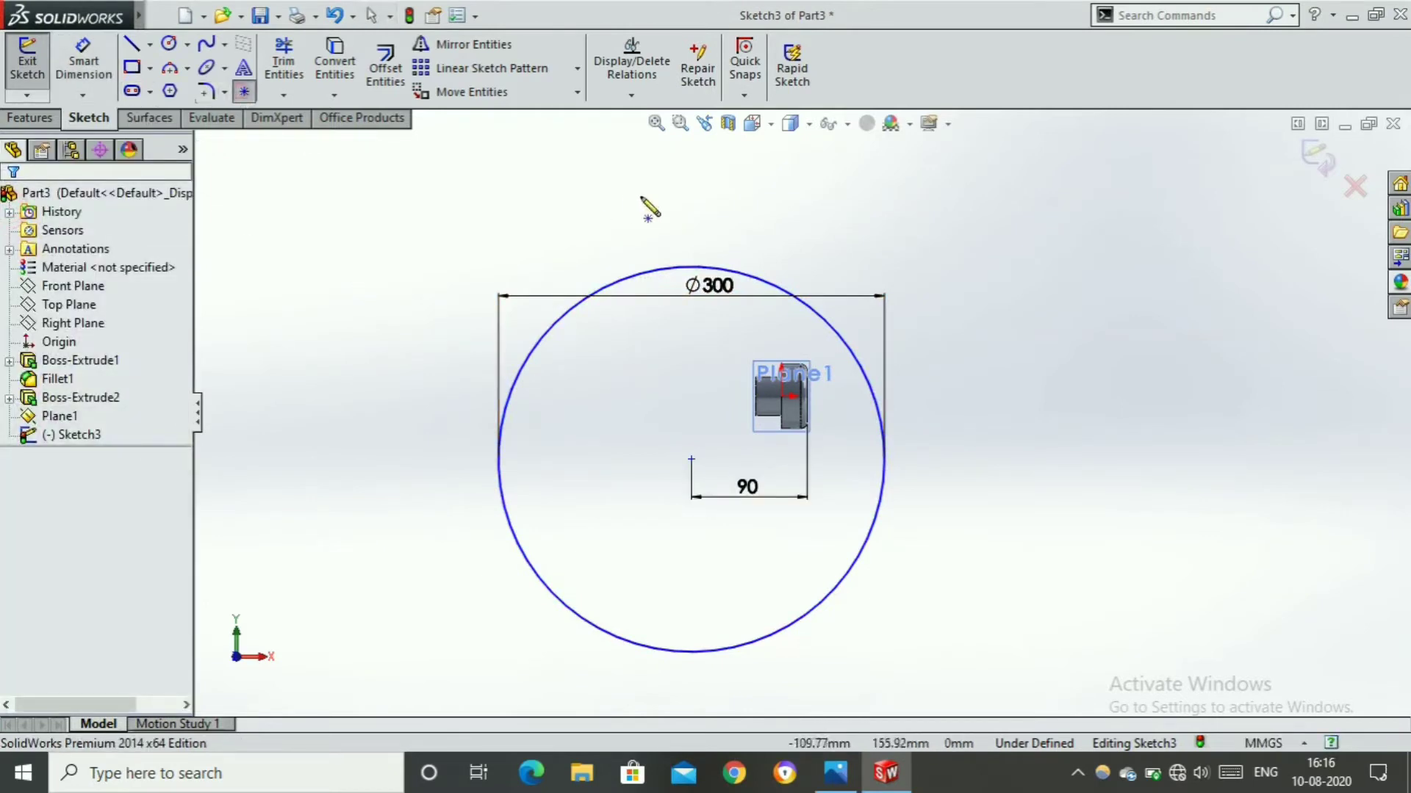
# Place a sketch point on the uppermost quadrant of the 300 mm circle
pyautogui.scroll(-3, 641, 200)
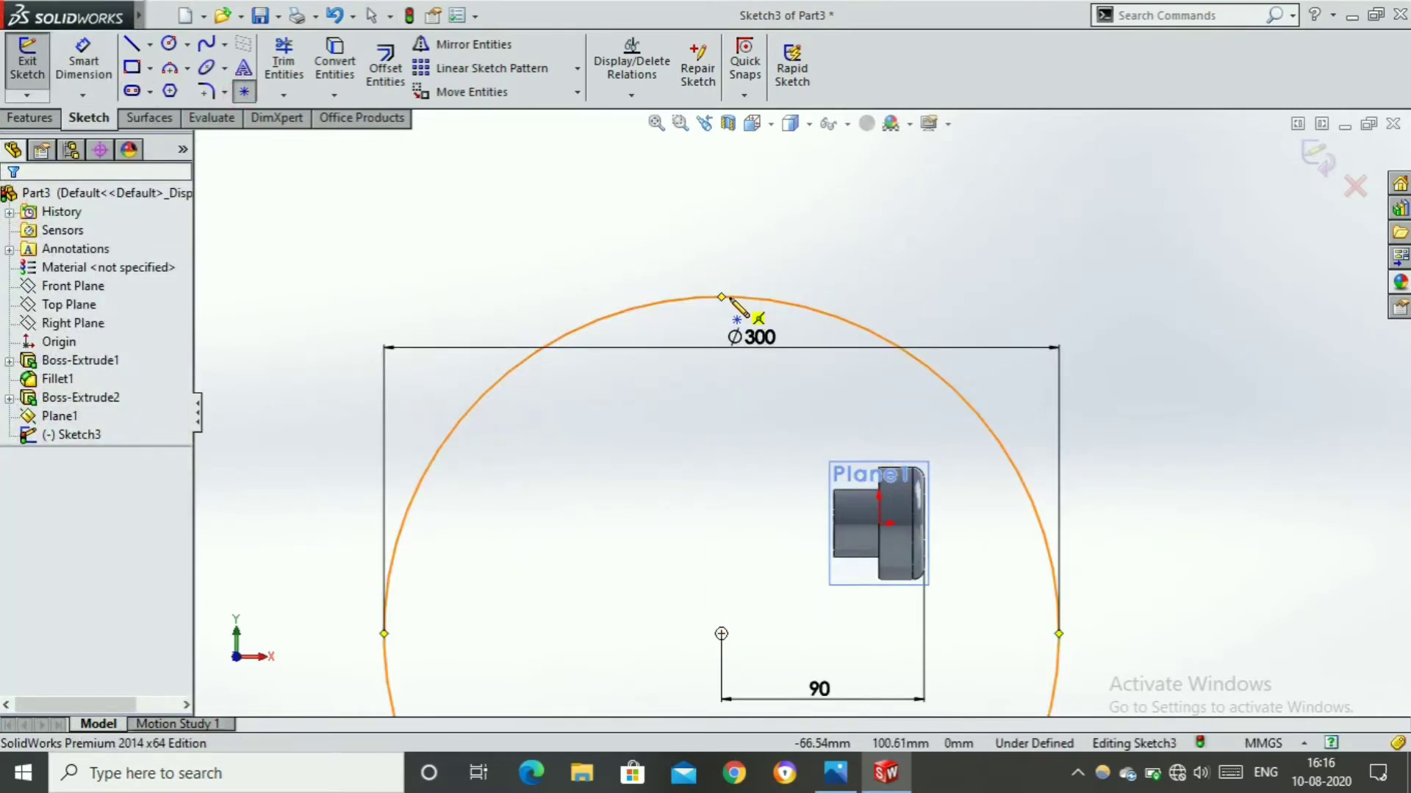
pyautogui.click(723, 299)
pyautogui.click(262, 308)
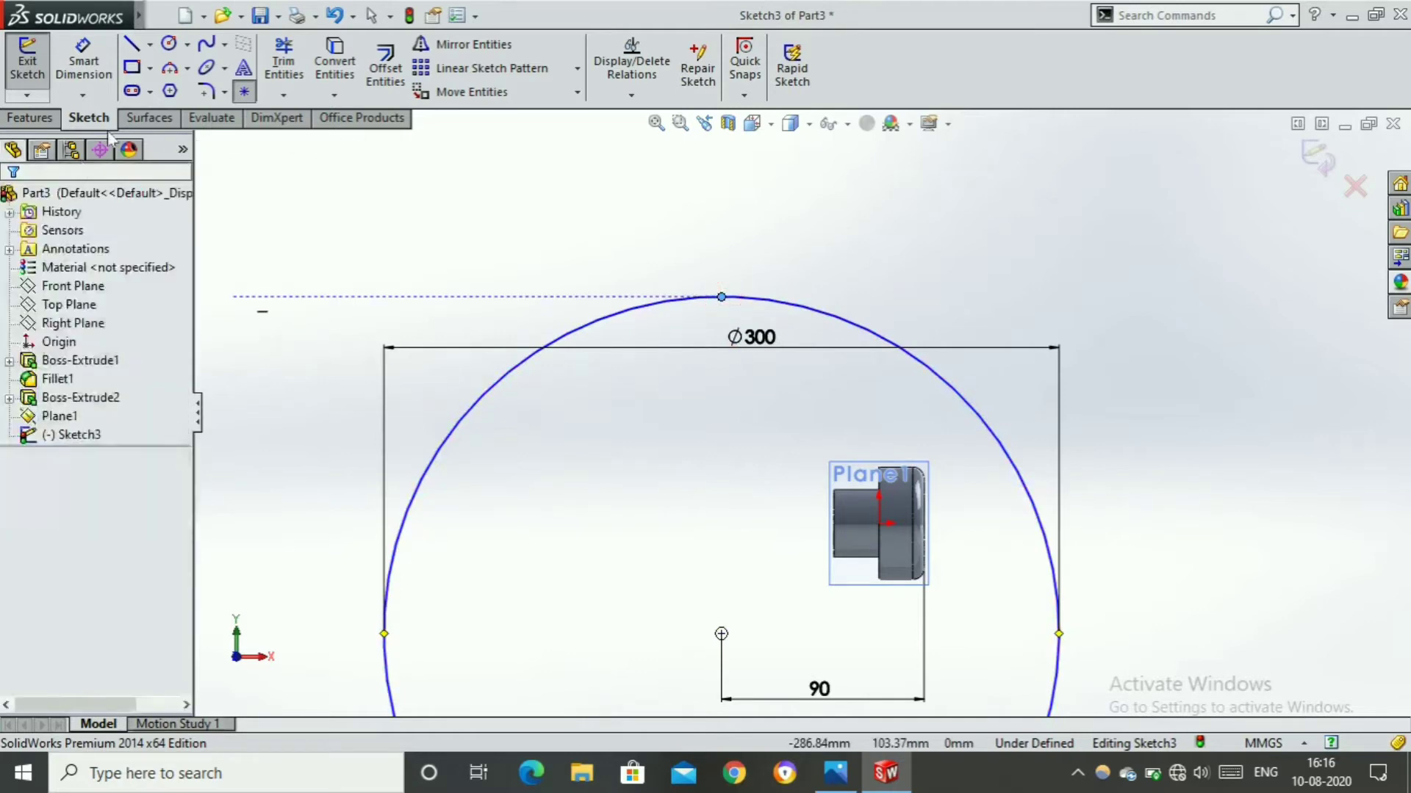
# Dimension the vertical distance from the circle's uppermost point to the disc's lower edge as 60 mm
pyautogui.click(83, 61)
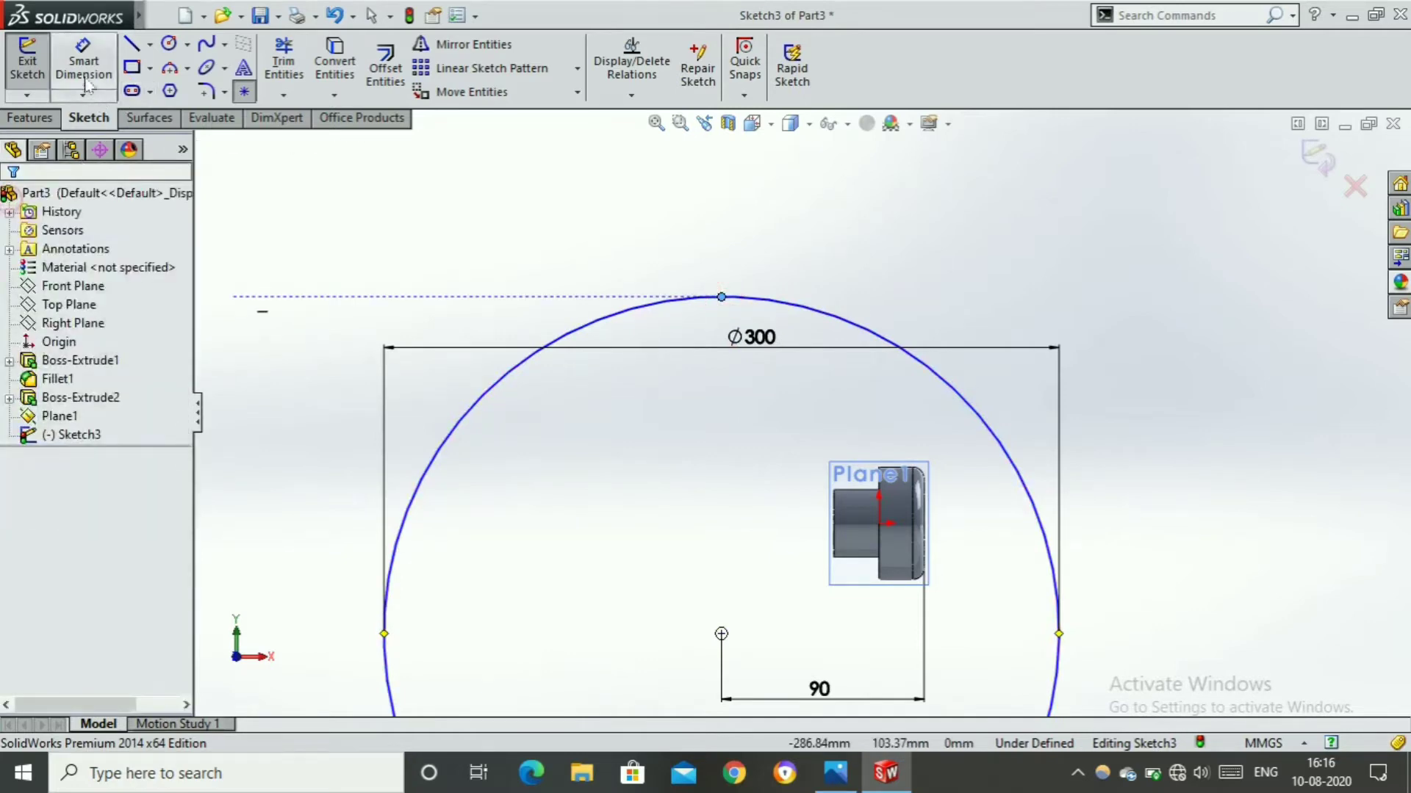
pyautogui.click(721, 298)
pyautogui.scroll(-5, 892, 599)
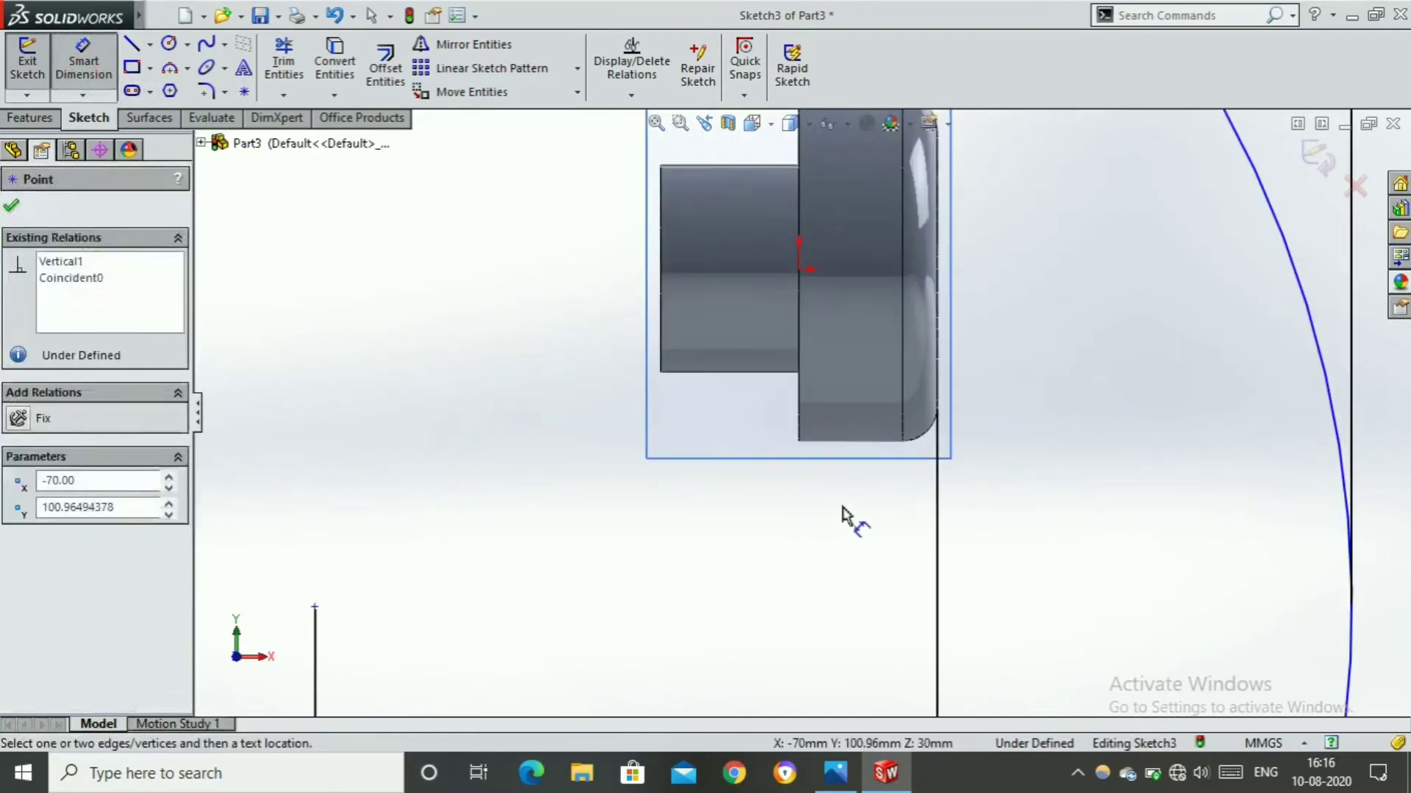
pyautogui.click(859, 441)
pyautogui.scroll(5, 919, 449)
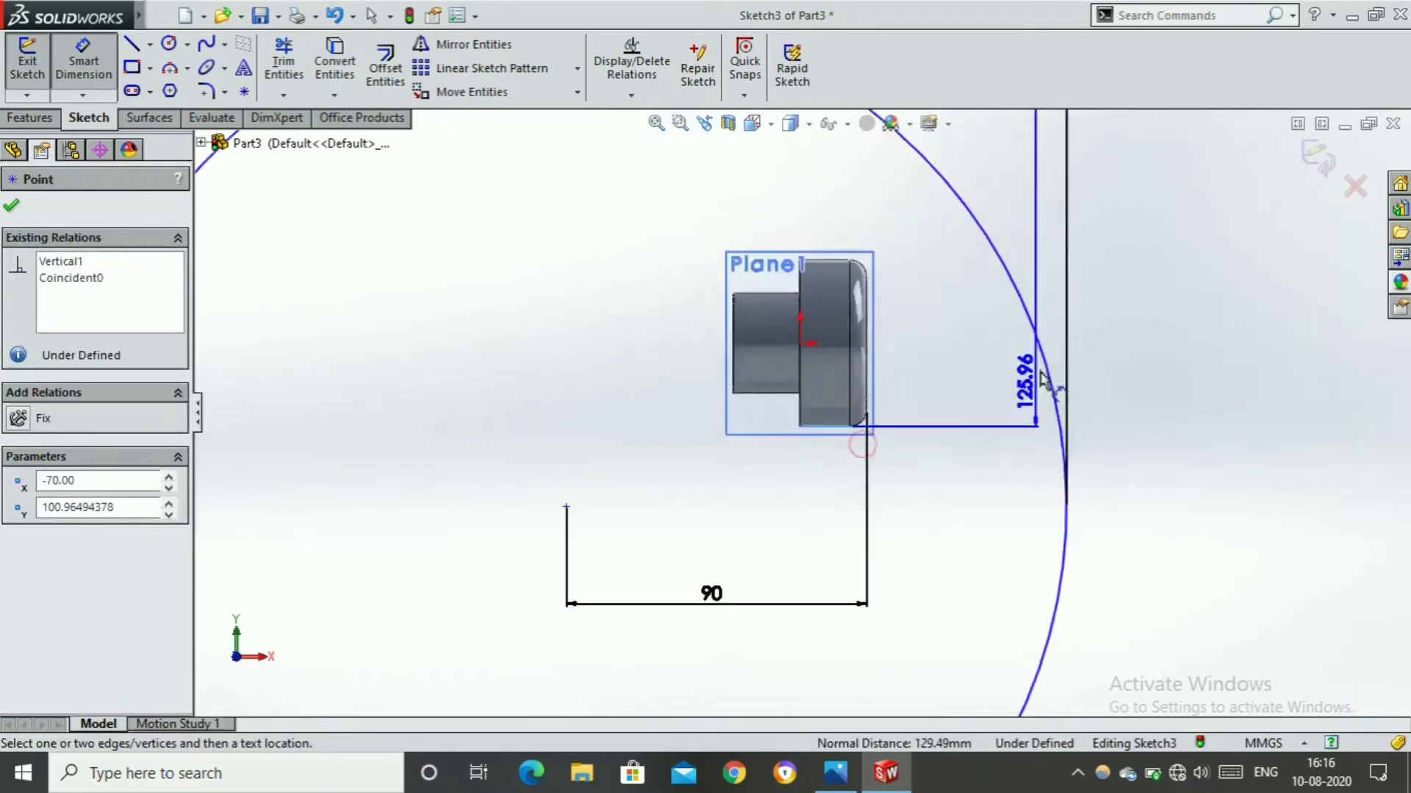
pyautogui.click(1050, 365)
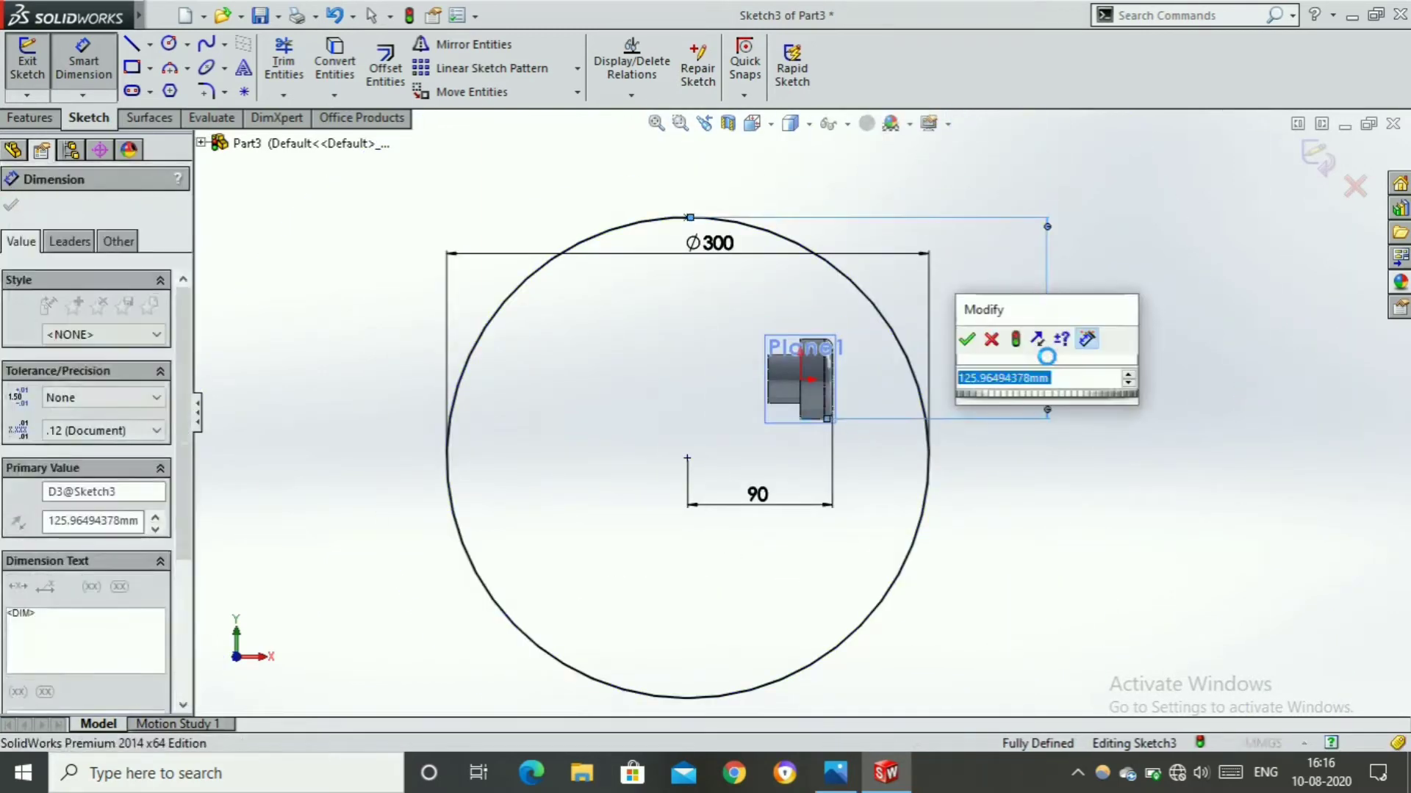
pyautogui.write('60')
pyautogui.press('Return')
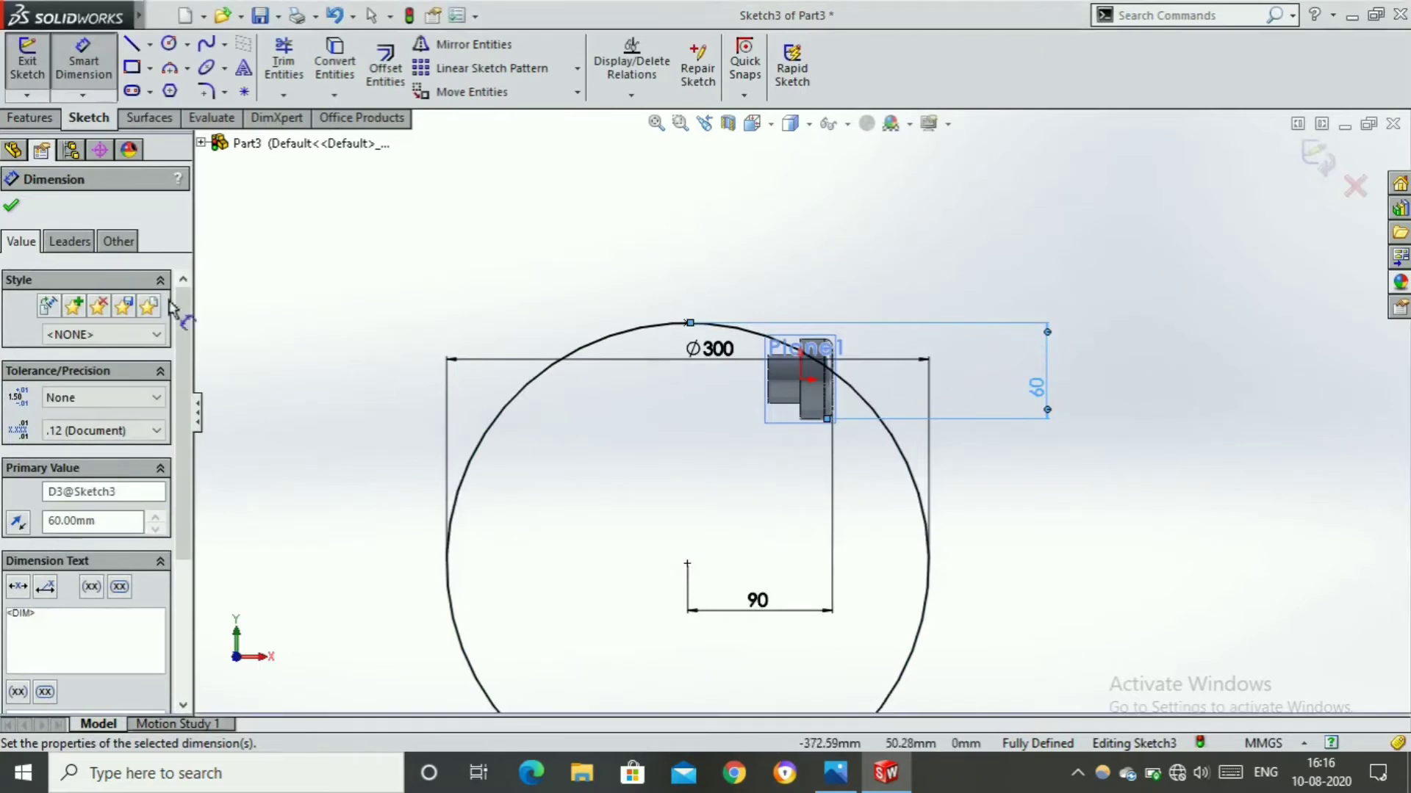
pyautogui.click(438, 239)
pyautogui.press('Escape')
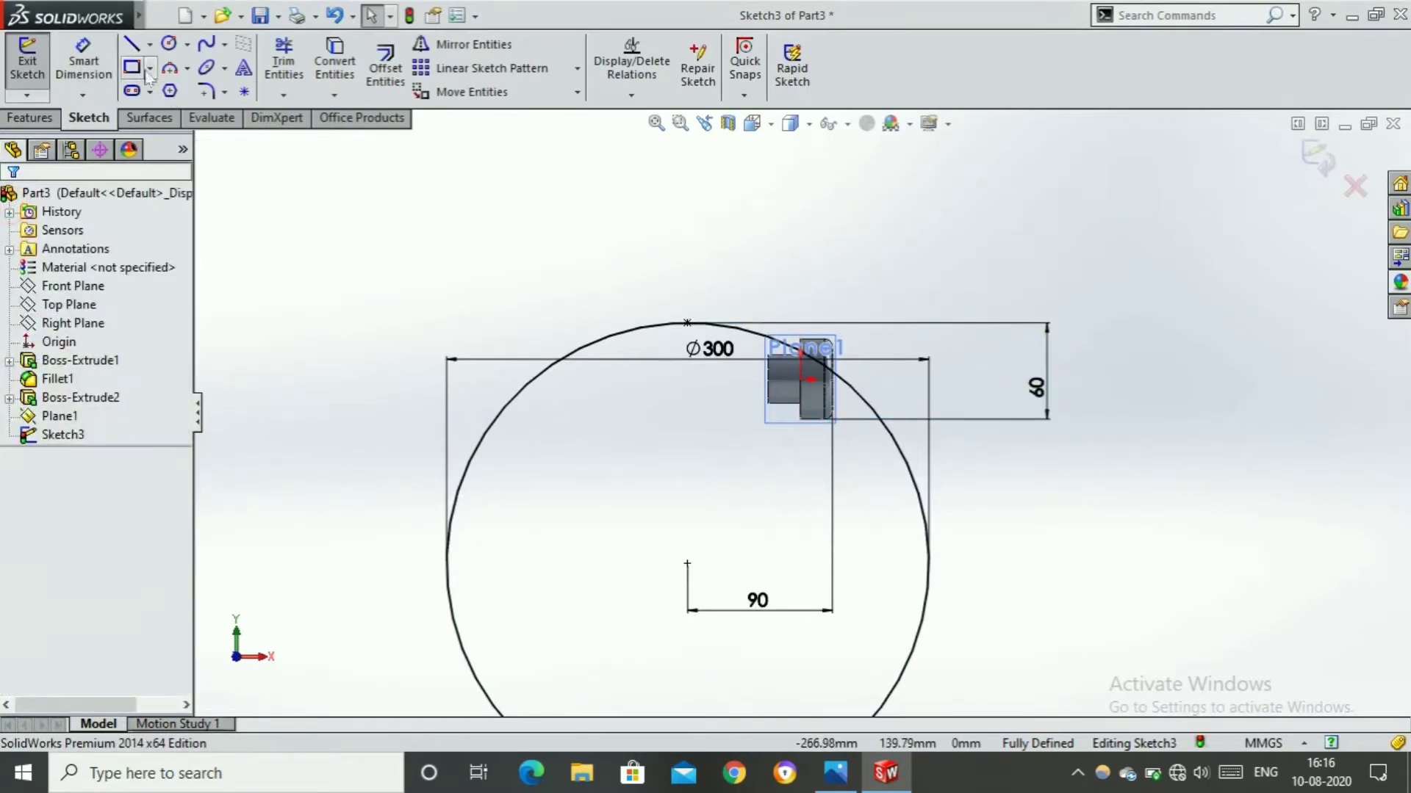
# Sketch a vertical line crossing the 300 mm circle near its side opposite the hammer face, starting above the circle and ending inside it
pyautogui.click(134, 47)
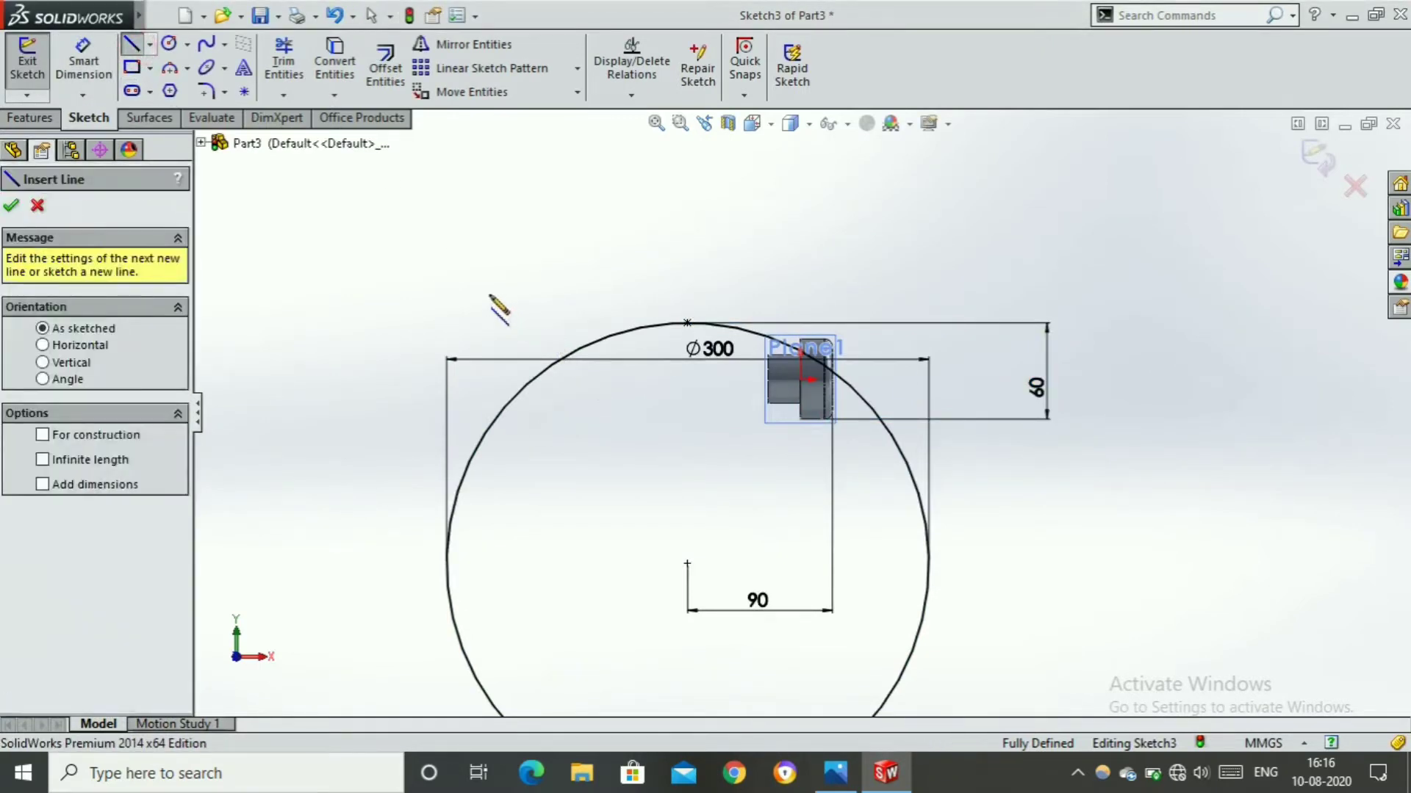
pyautogui.click(482, 283)
pyautogui.click(482, 552)
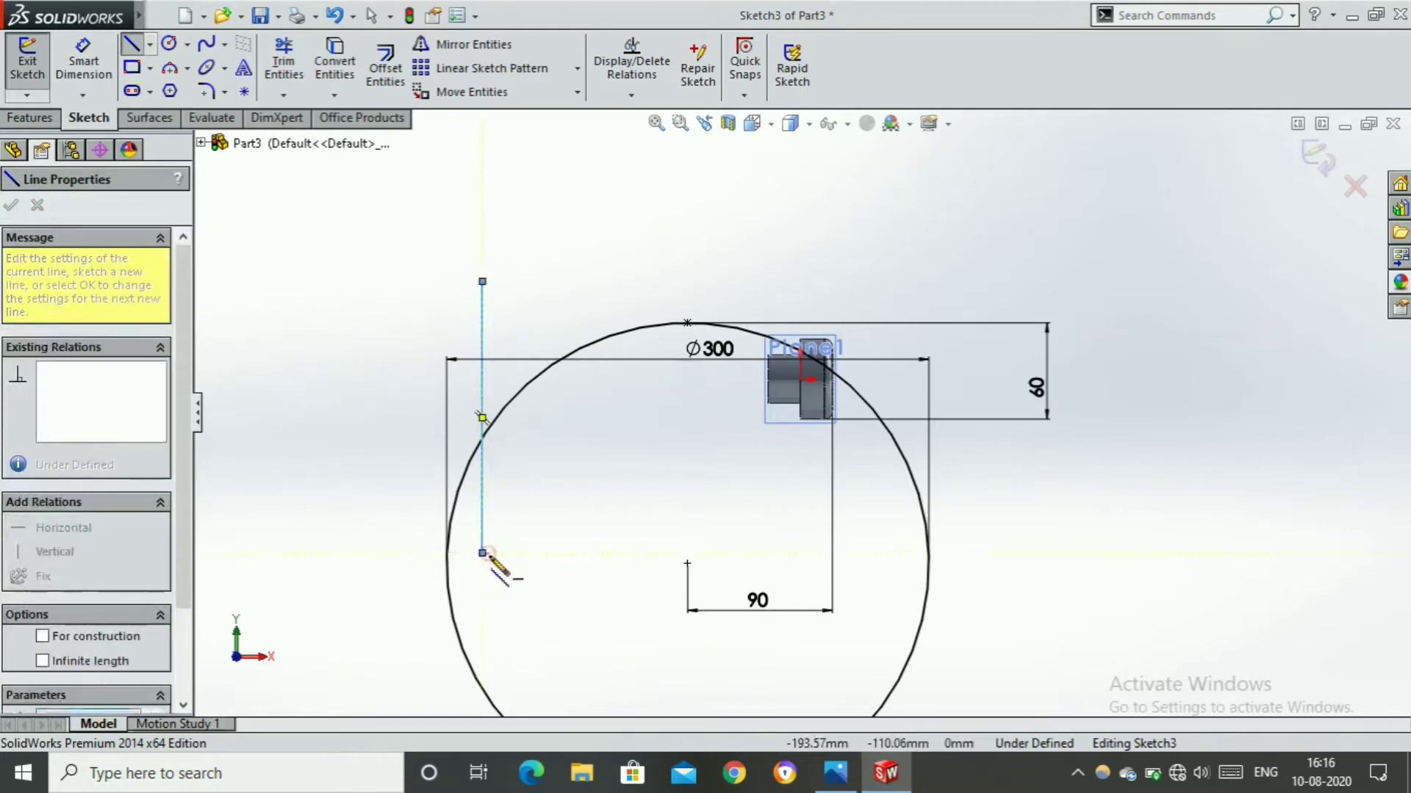
pyautogui.press('Escape')
pyautogui.click(483, 509)
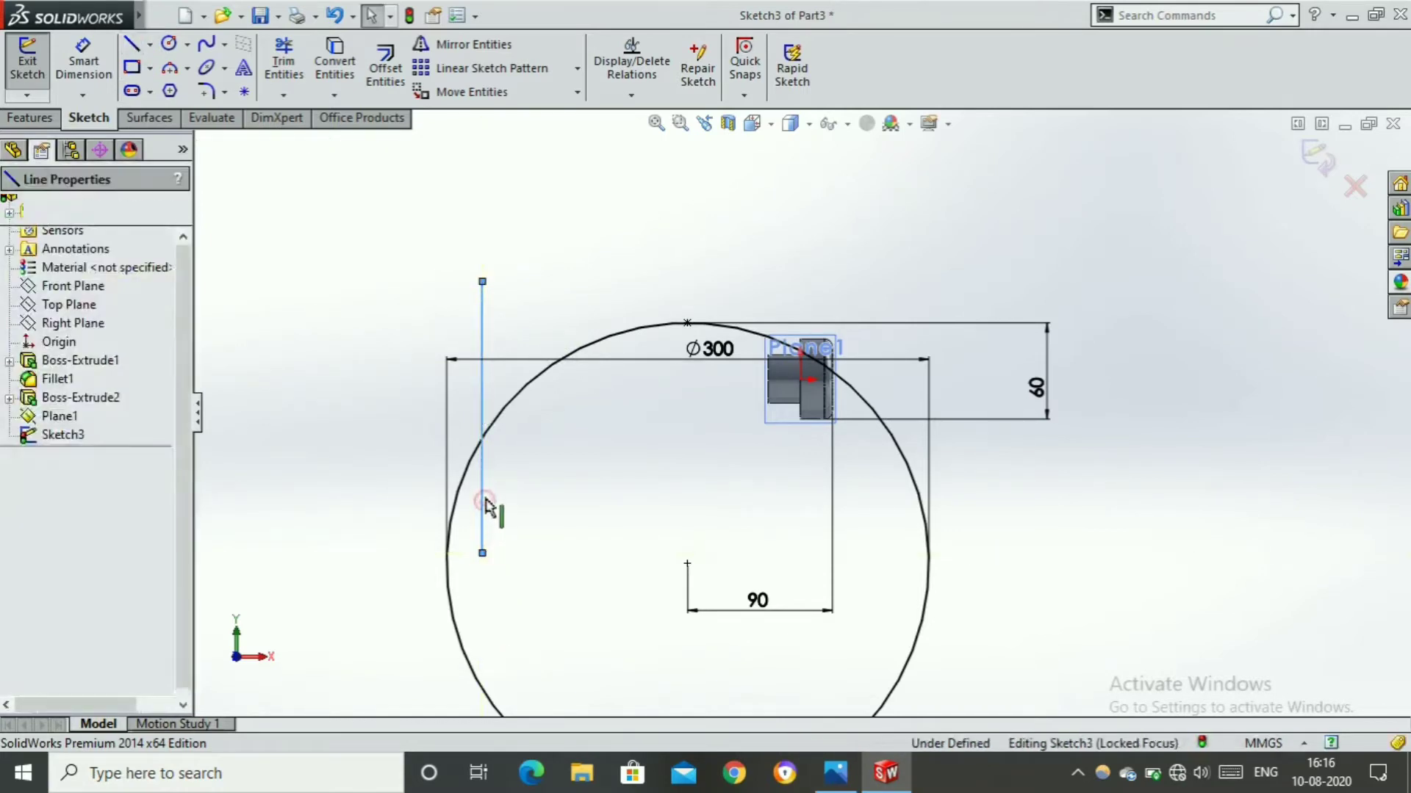
# Add a vertical relation to the line crossing the 300 mm circle opposite the hammer face
pyautogui.click(566, 415)
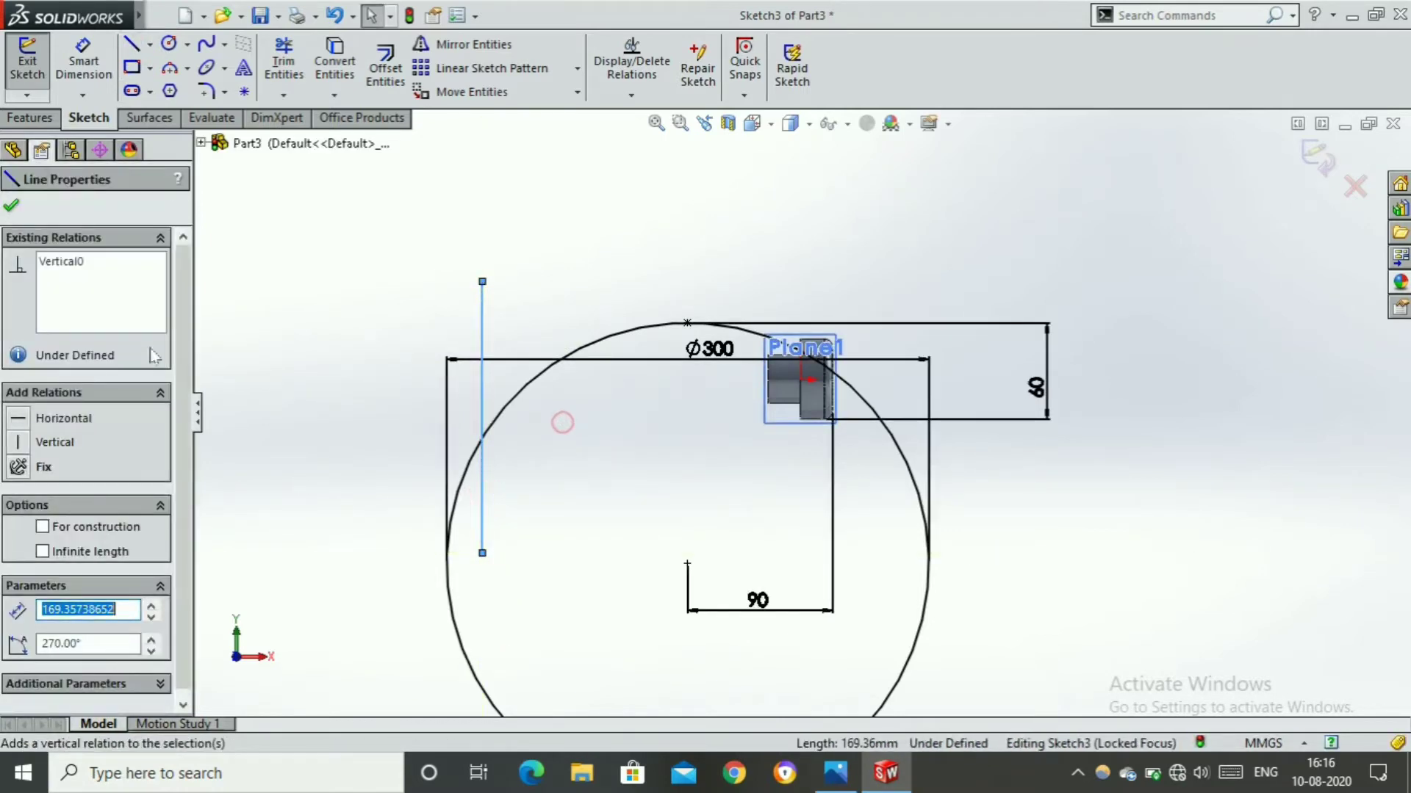
pyautogui.click(19, 210)
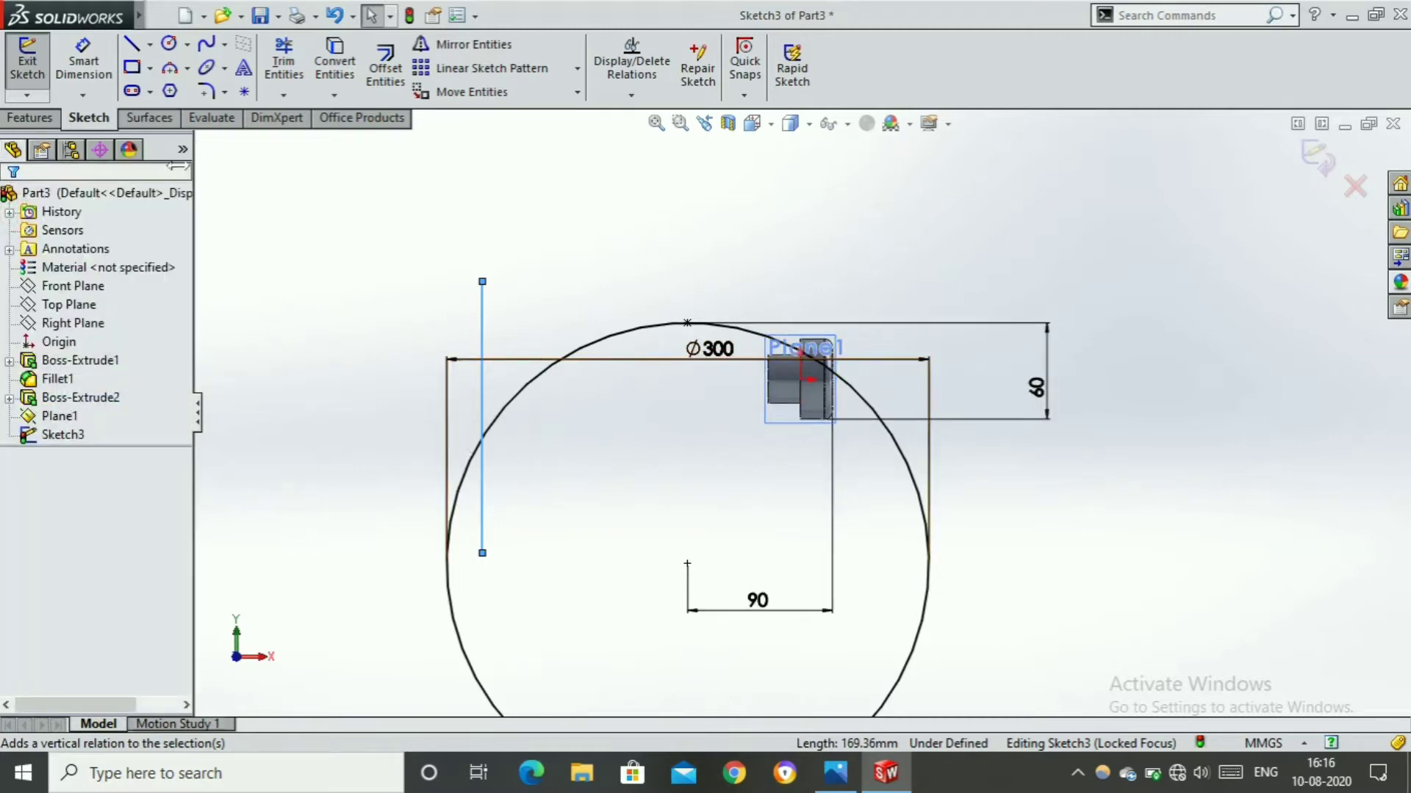
# Sketch a vertical line about 49 mm long across the hammer neck, from level with the disc's lower edge up to the 300 mm circle
pyautogui.click(132, 45)
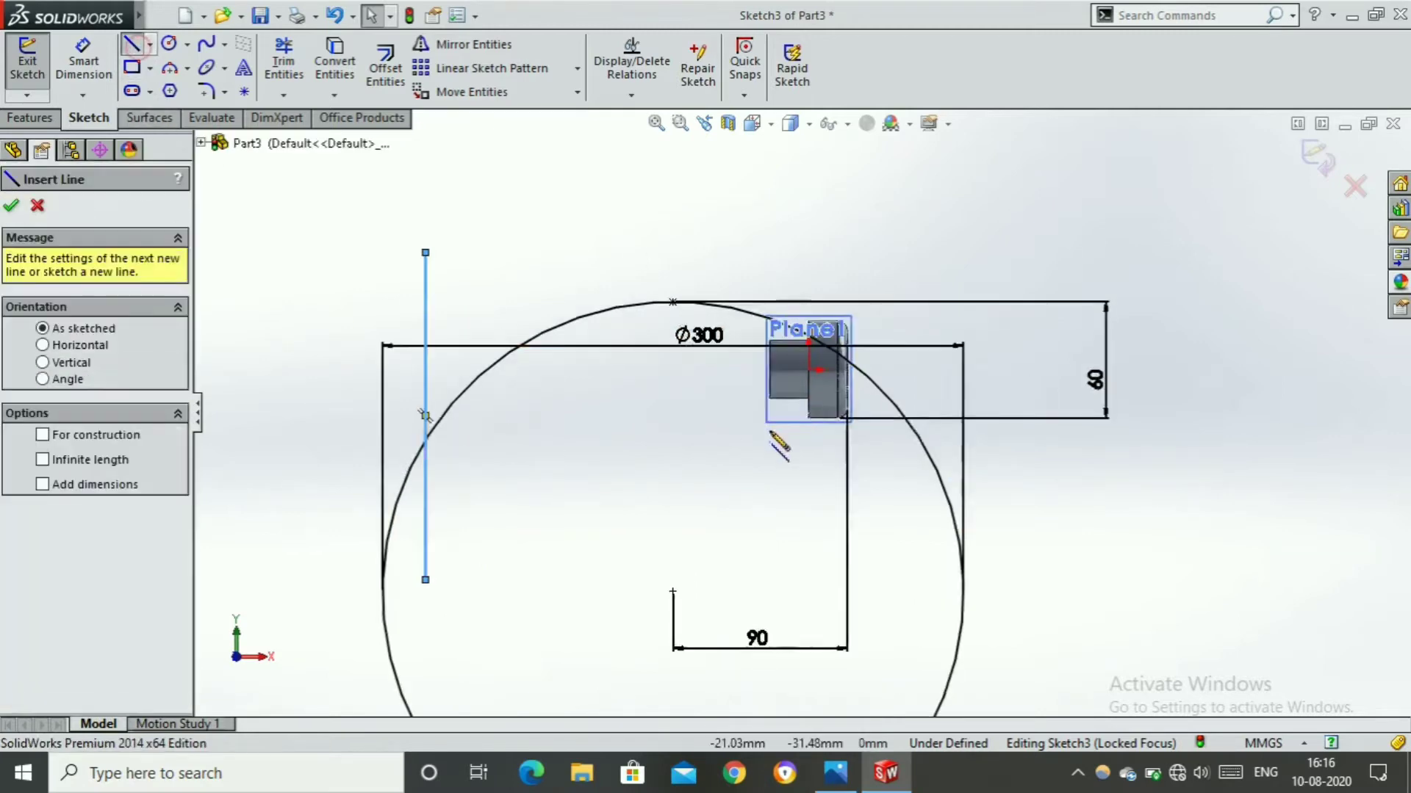
pyautogui.scroll(4, 766, 433)
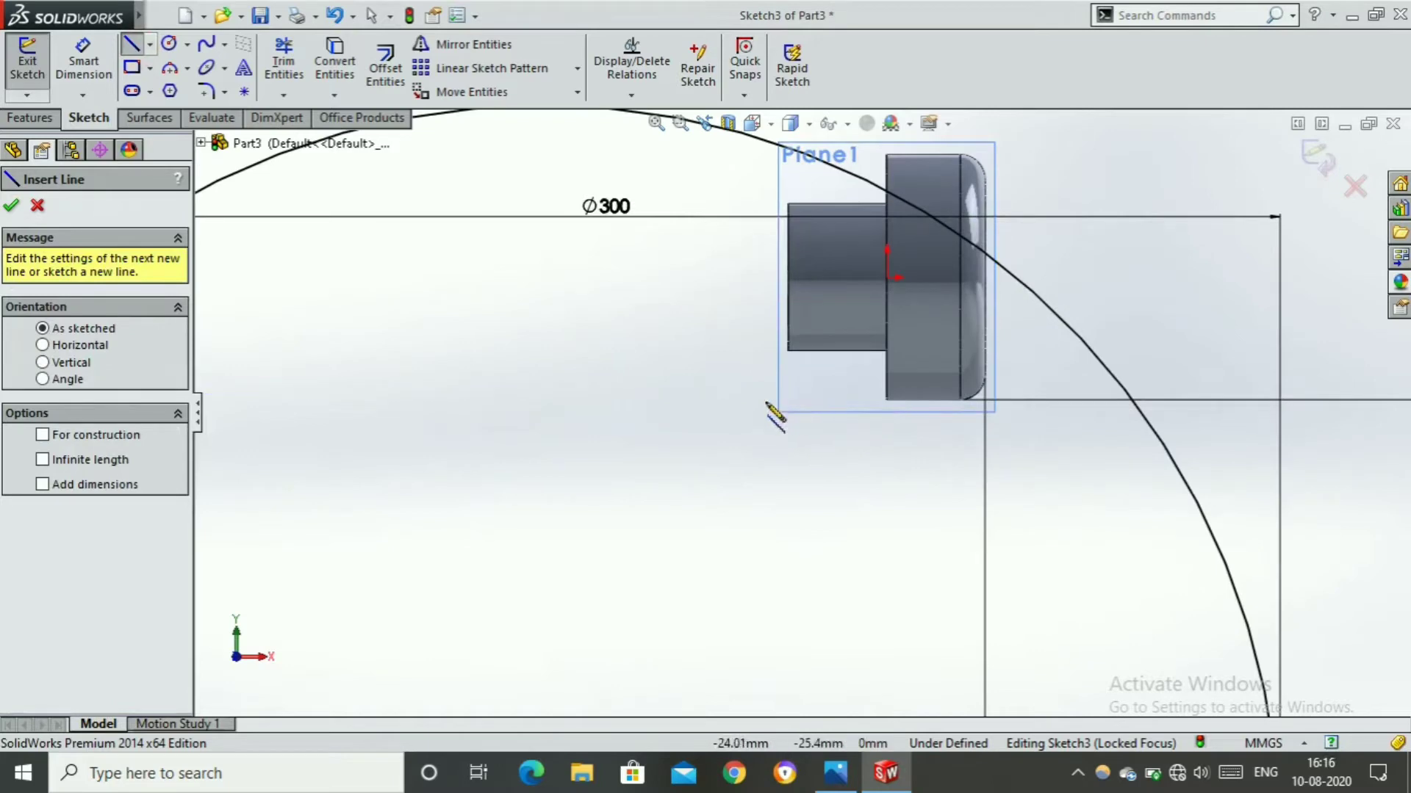
pyautogui.scroll(2, 890, 404)
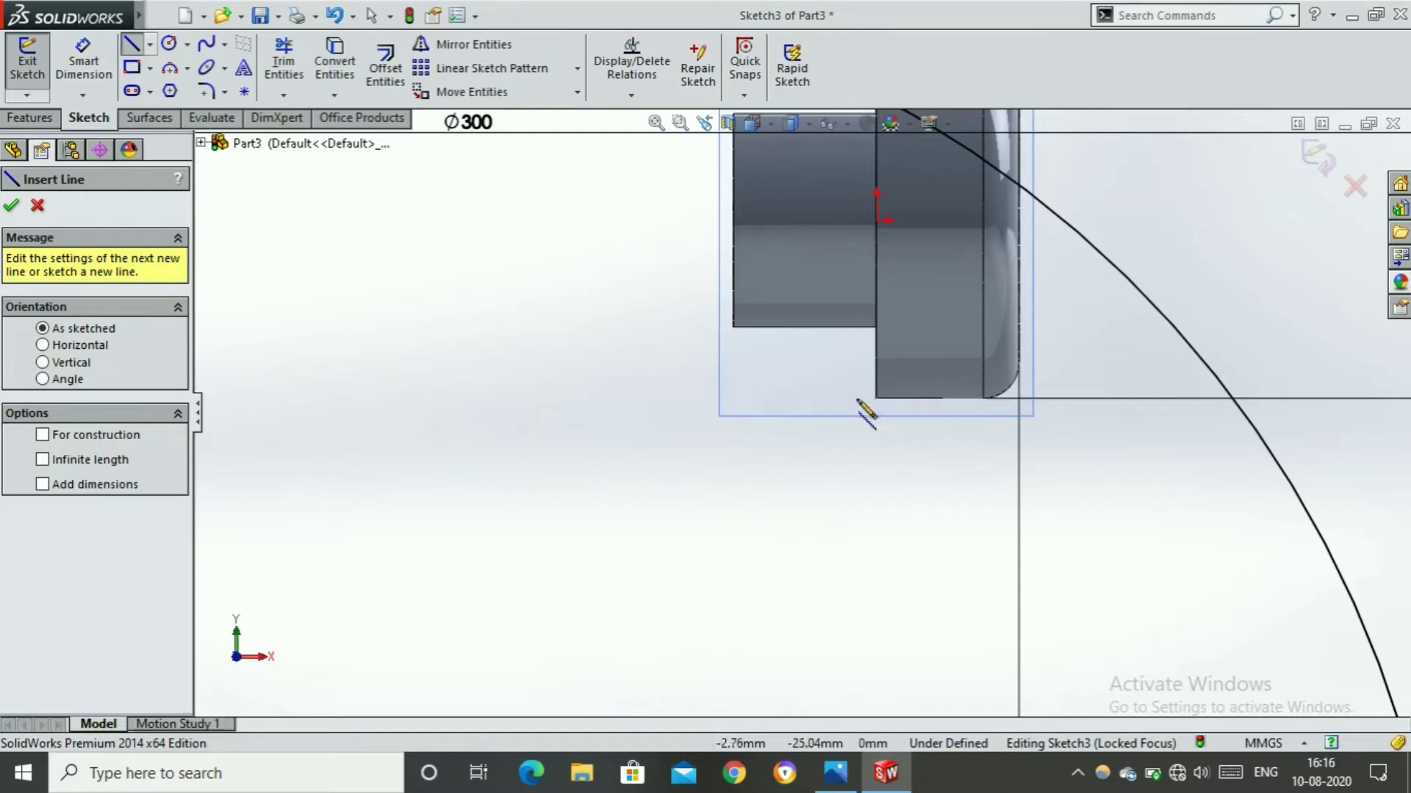
pyautogui.scroll(2, 873, 403)
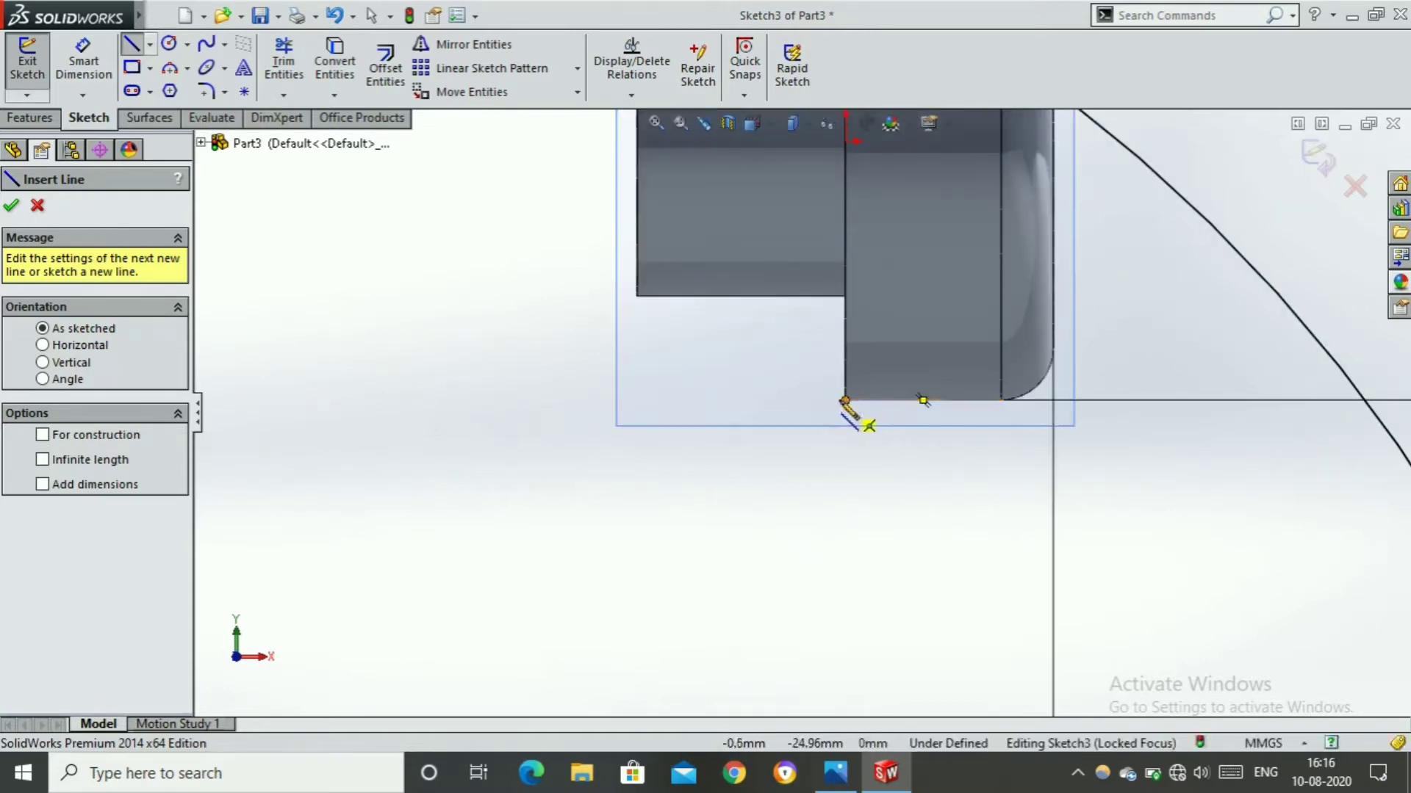
pyautogui.click(716, 401)
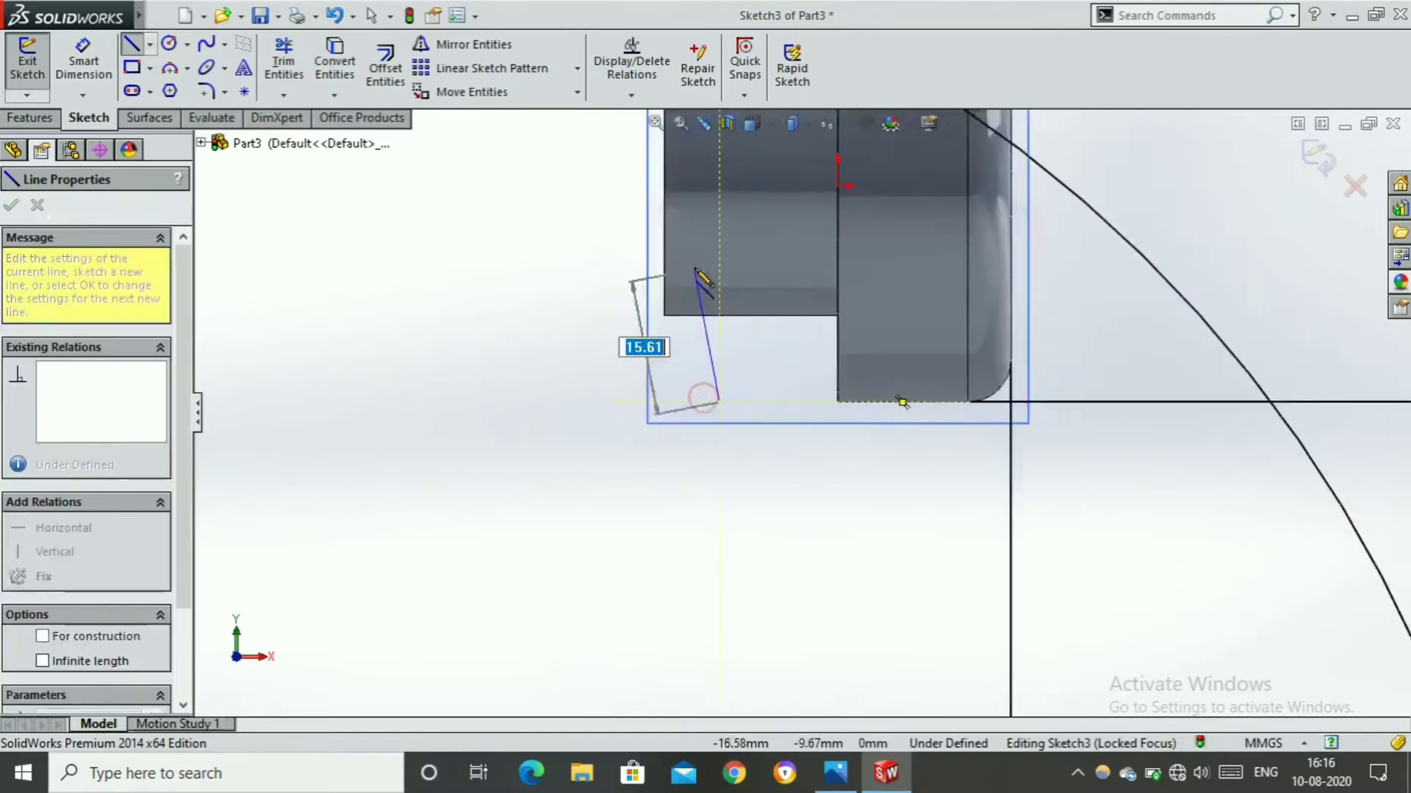
pyautogui.scroll(-4, 779, 294)
pyautogui.scroll(5, 778, 273)
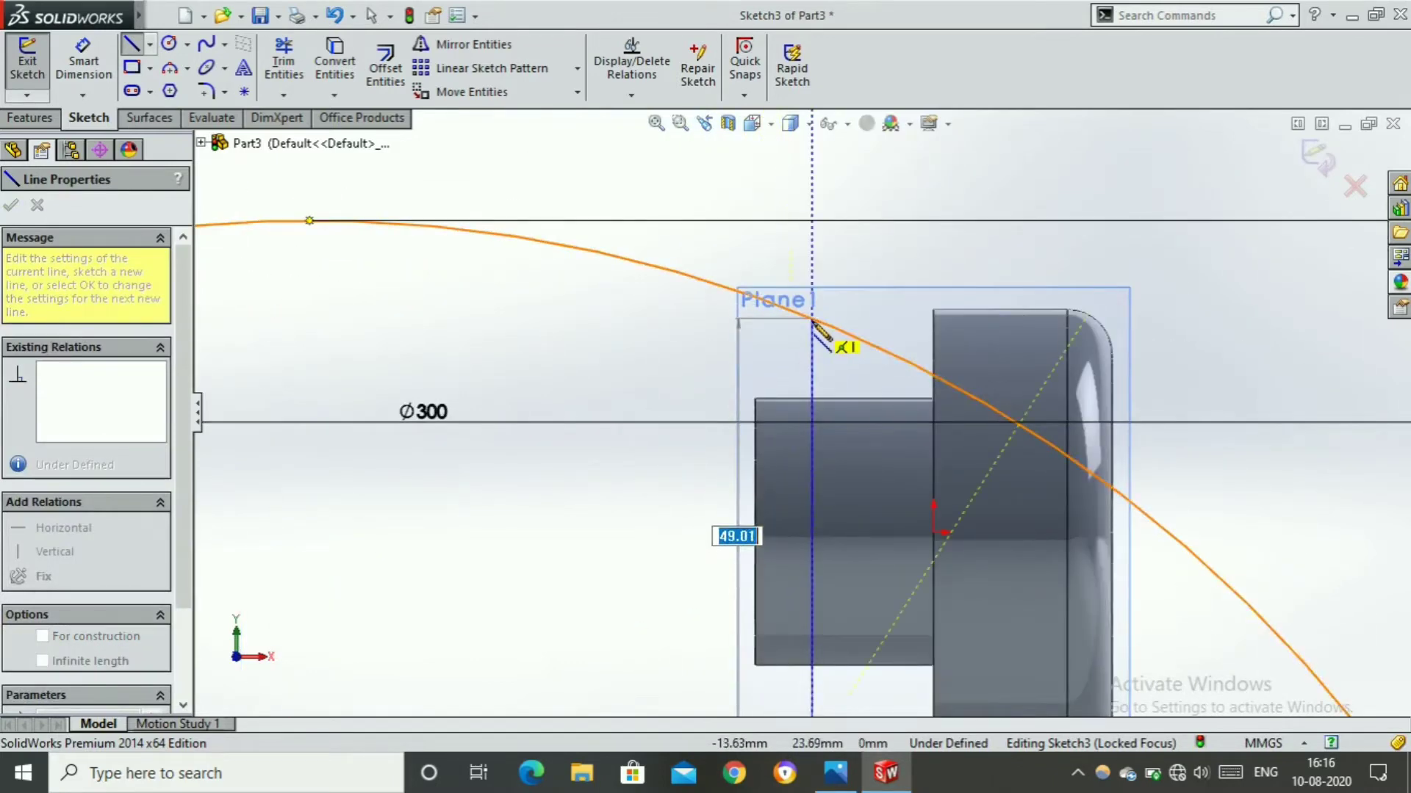
pyautogui.click(814, 318)
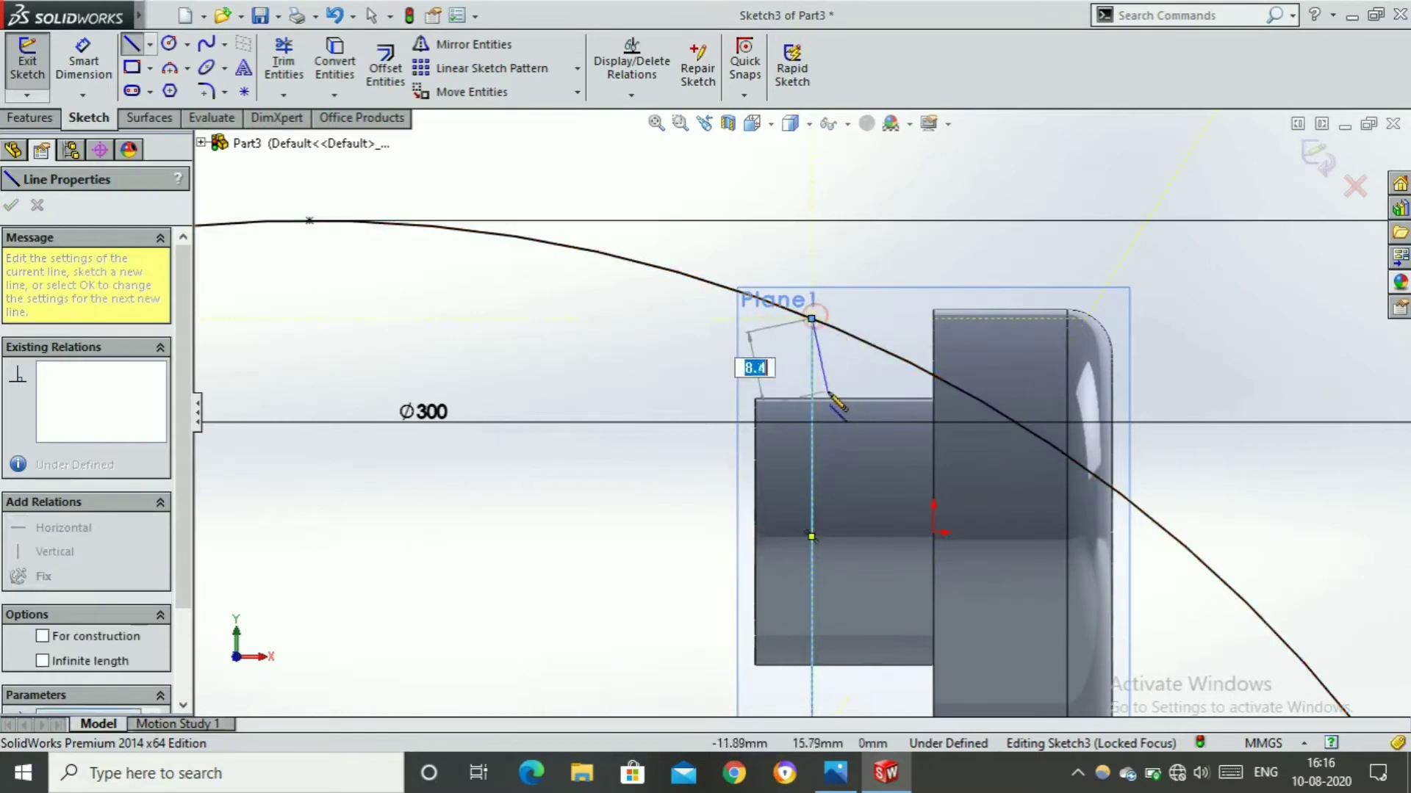
pyautogui.press('Escape')
pyautogui.press('Escape')
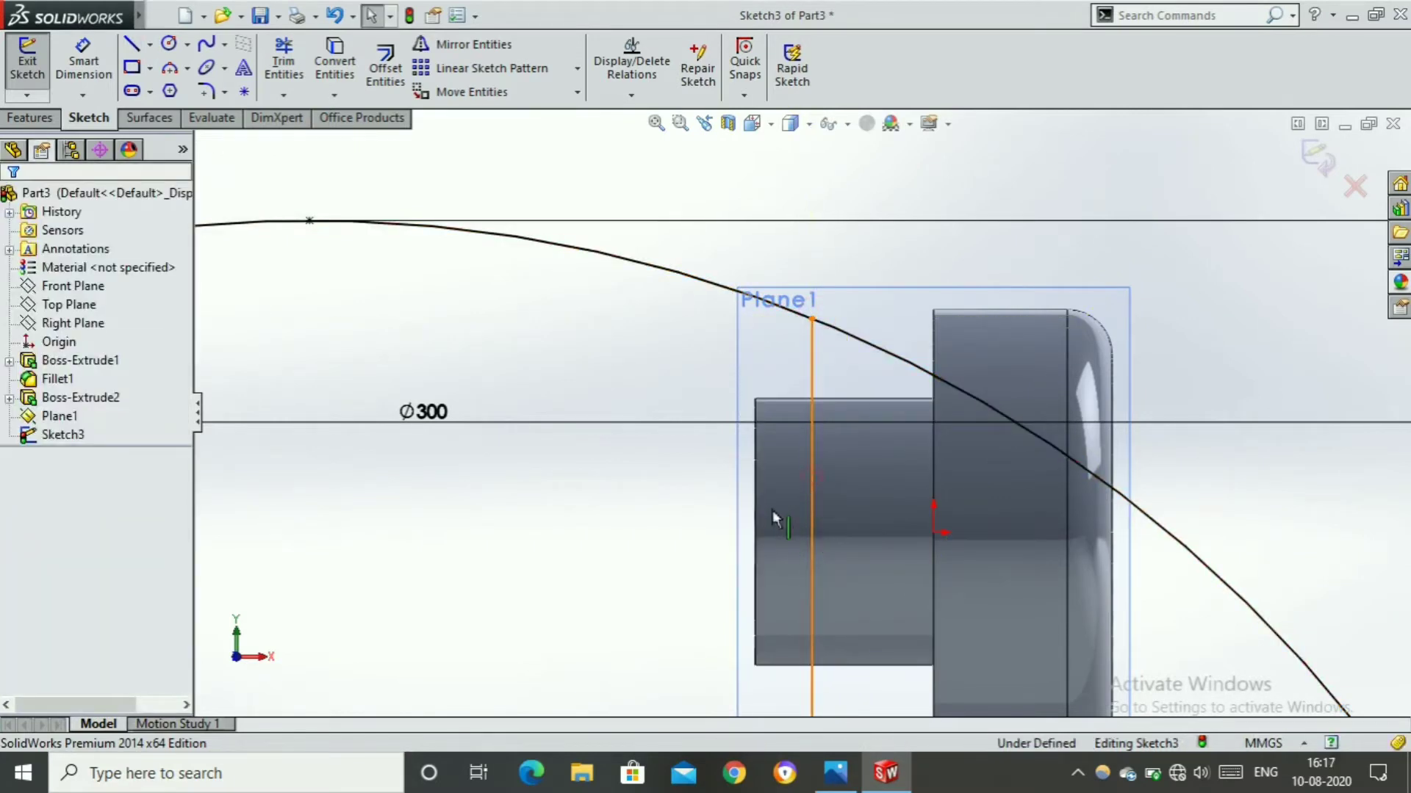
# Make the new vertical line collinear with the free end edge of the hammer neck
pyautogui.click(812, 487)
pyautogui.keyDown('ctrl'); pyautogui.click(757, 501); pyautogui.keyUp('ctrl')
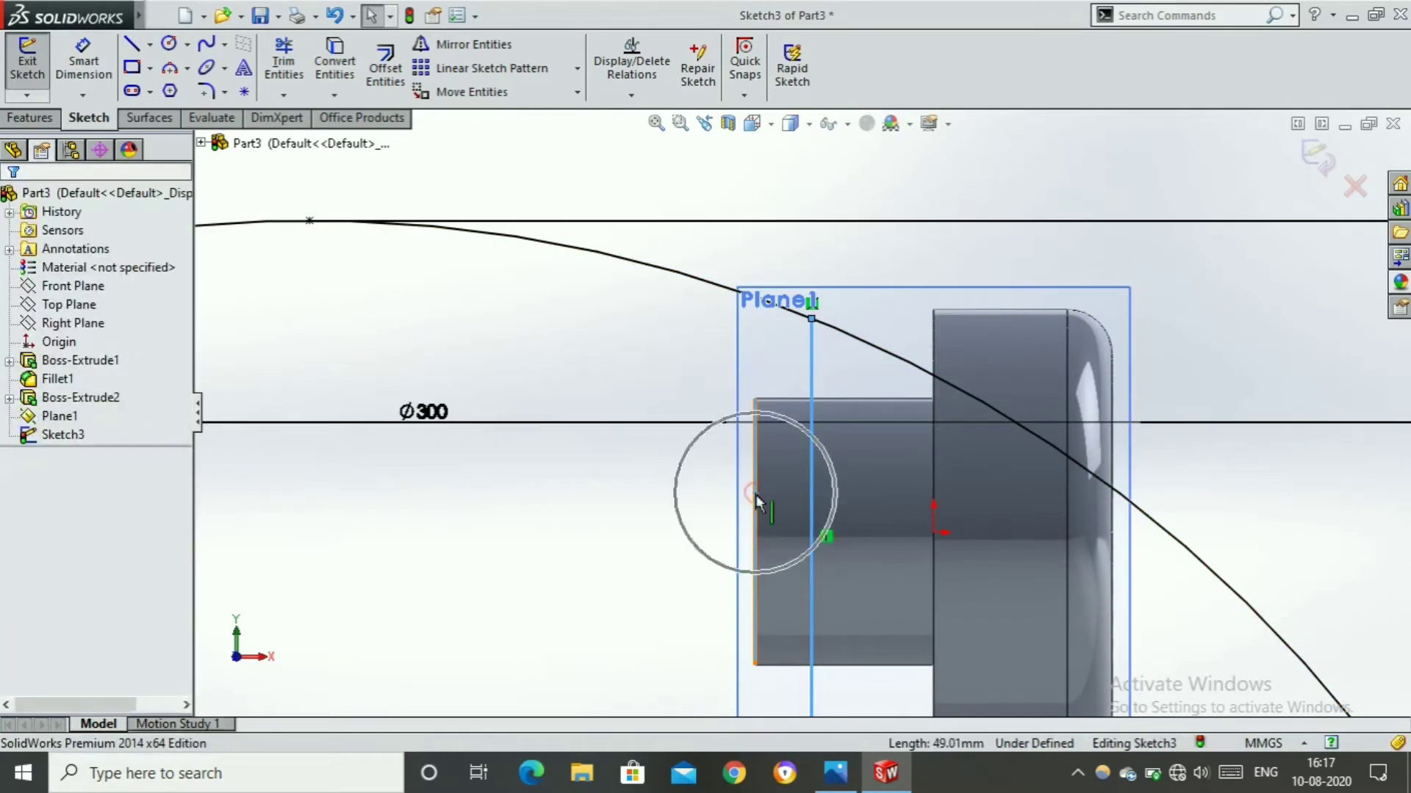
pyautogui.click(813, 406)
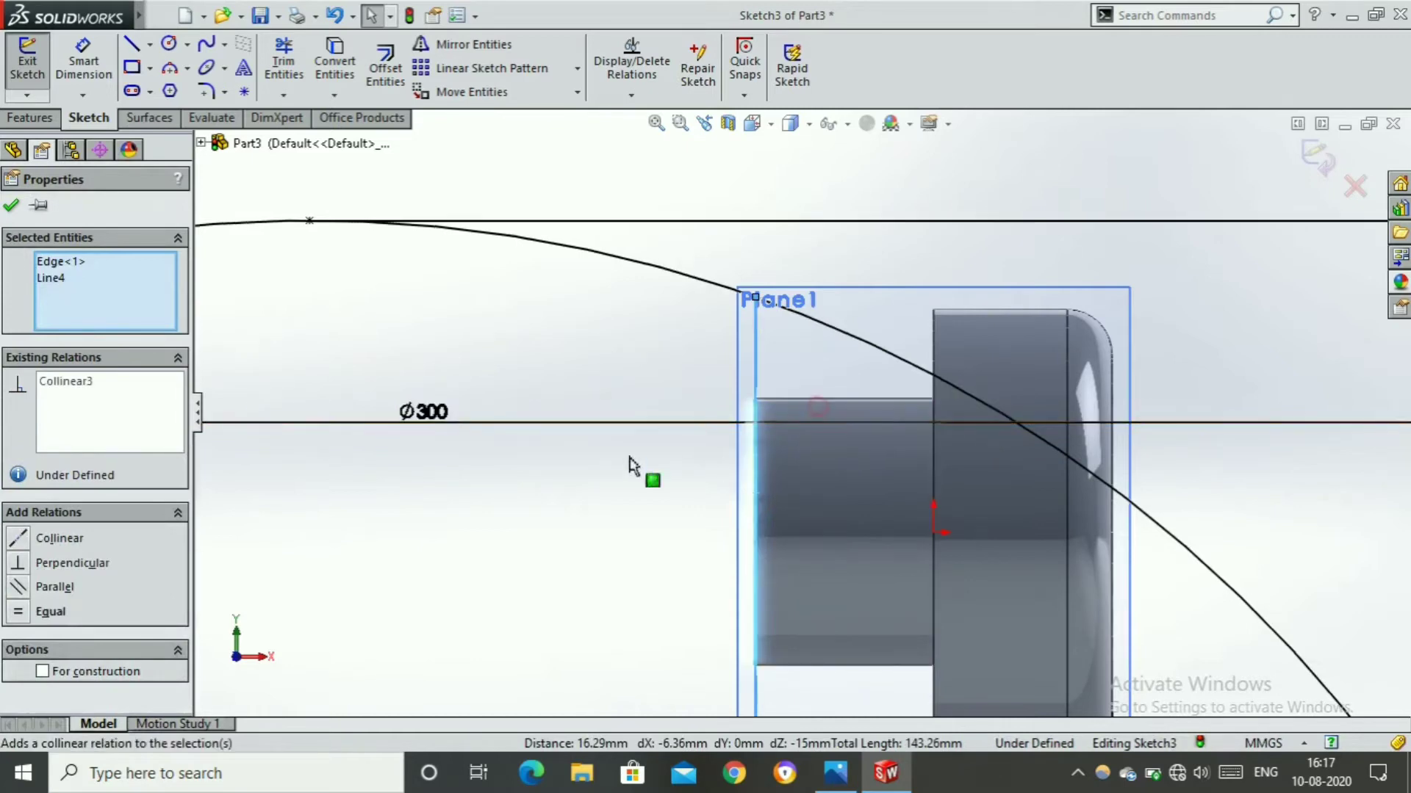
pyautogui.scroll(-3, 227, 347)
pyautogui.scroll(5, 264, 365)
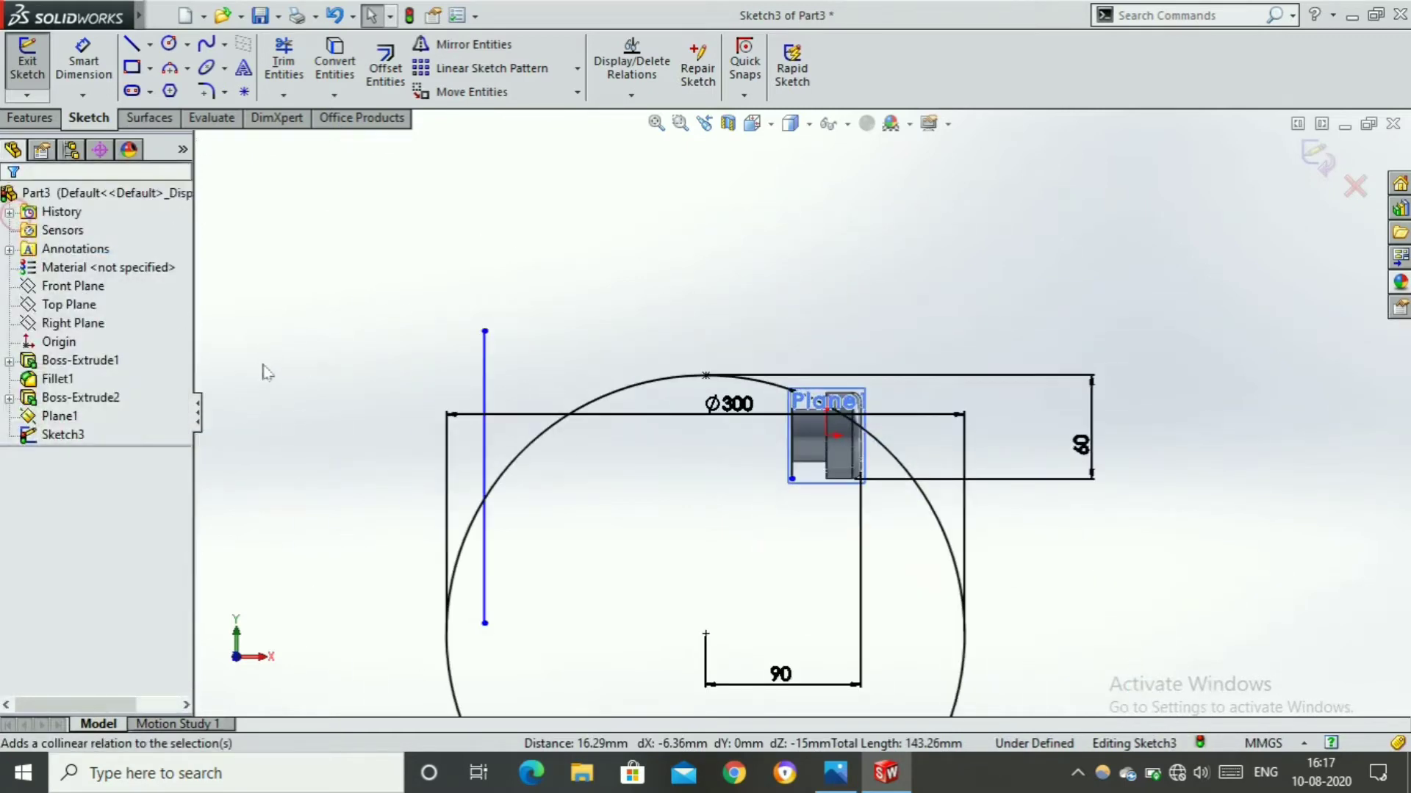
# Sketch a nearly horizontal line about 178 mm long from the neck line's lower end to the midpoint of the far vertical line
pyautogui.click(130, 44)
pyautogui.scroll(-5, 598, 551)
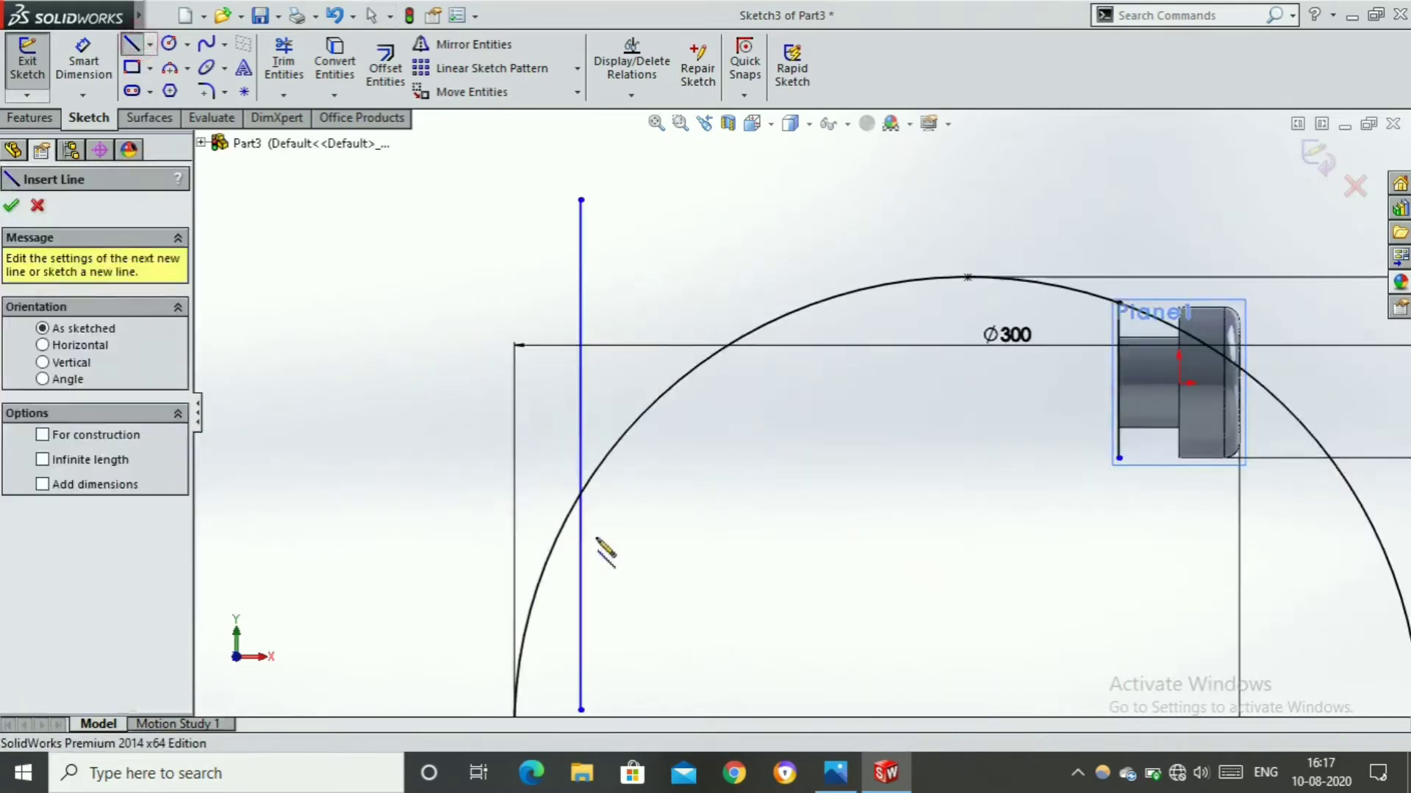
pyautogui.click(1363, 416)
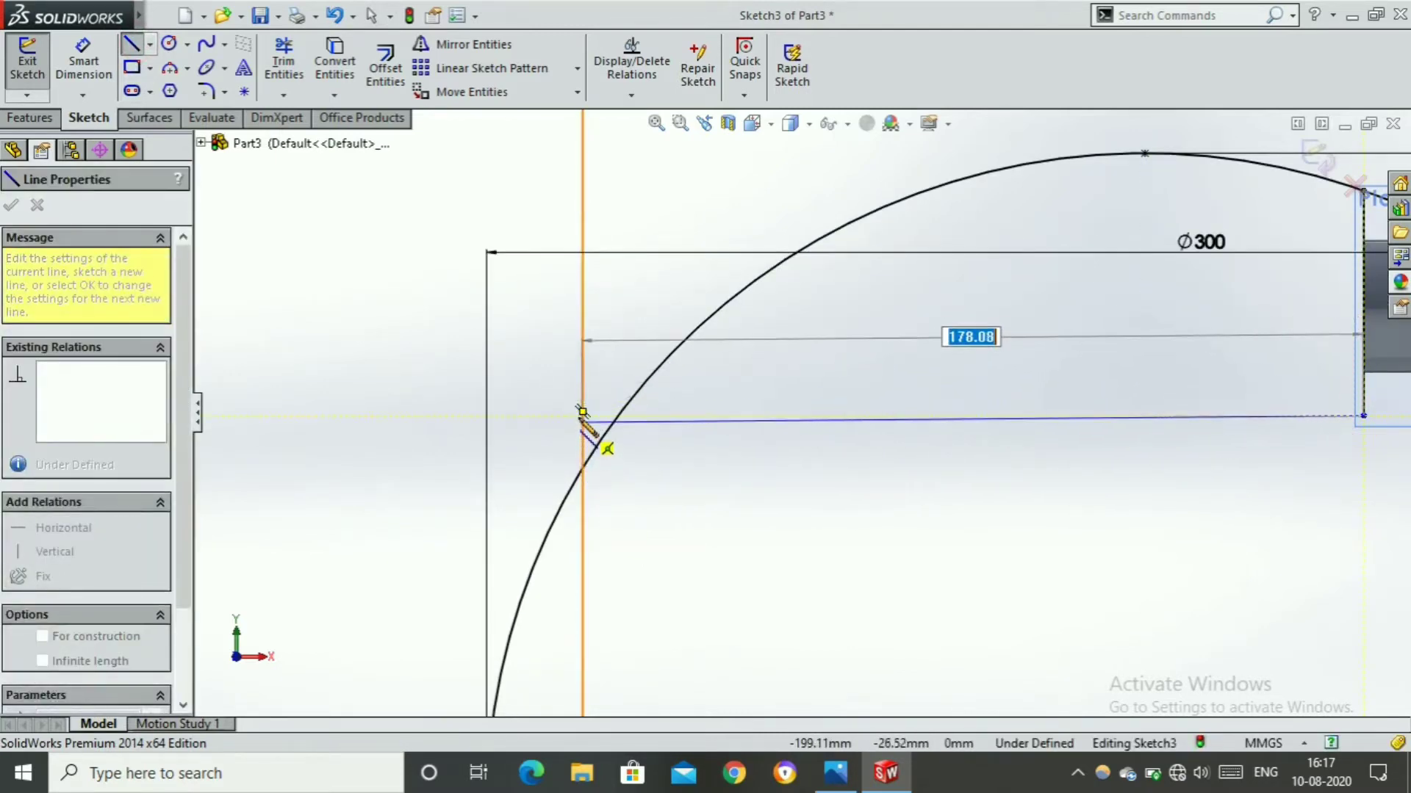
pyautogui.scroll(3, 579, 409)
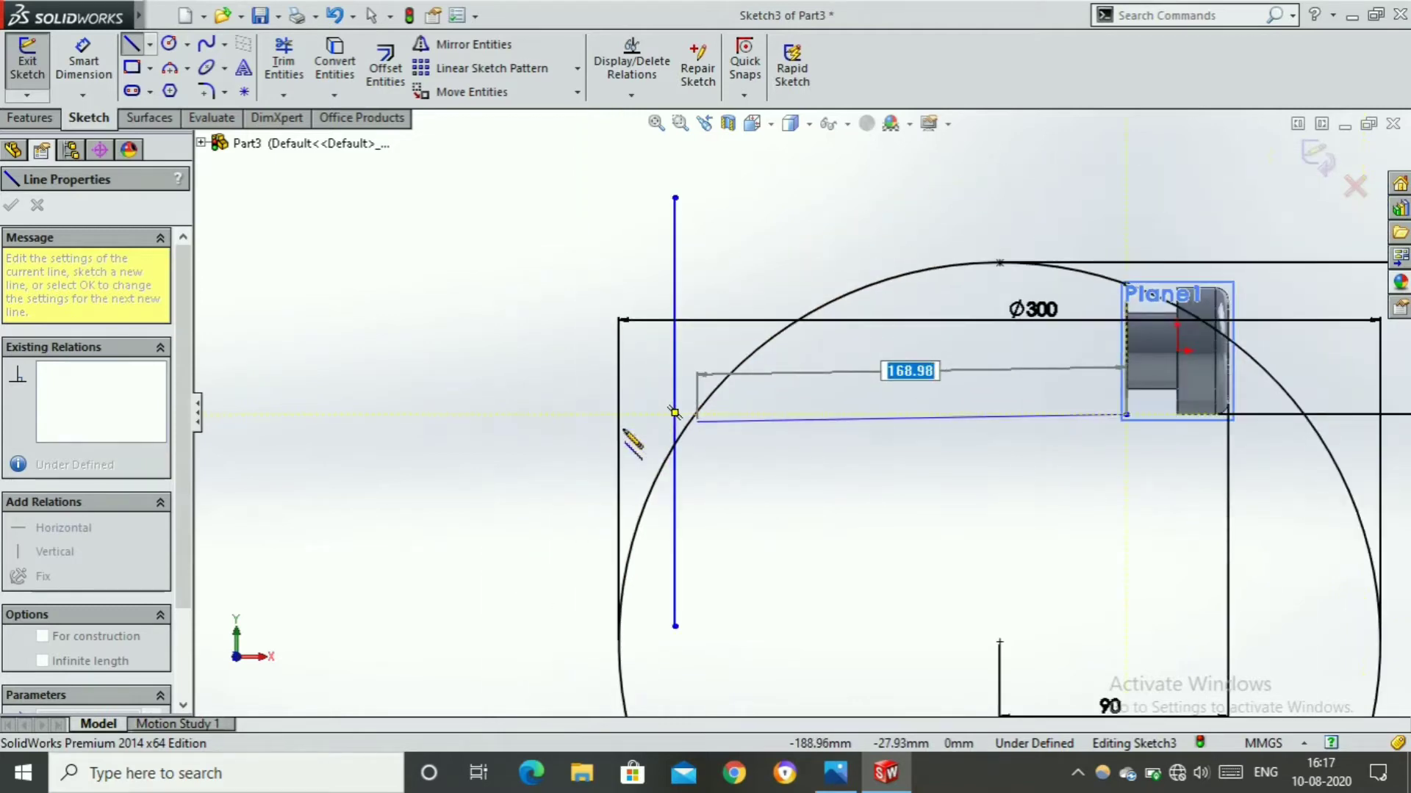
pyautogui.click(675, 413)
pyautogui.press('Escape')
pyautogui.press('Escape')
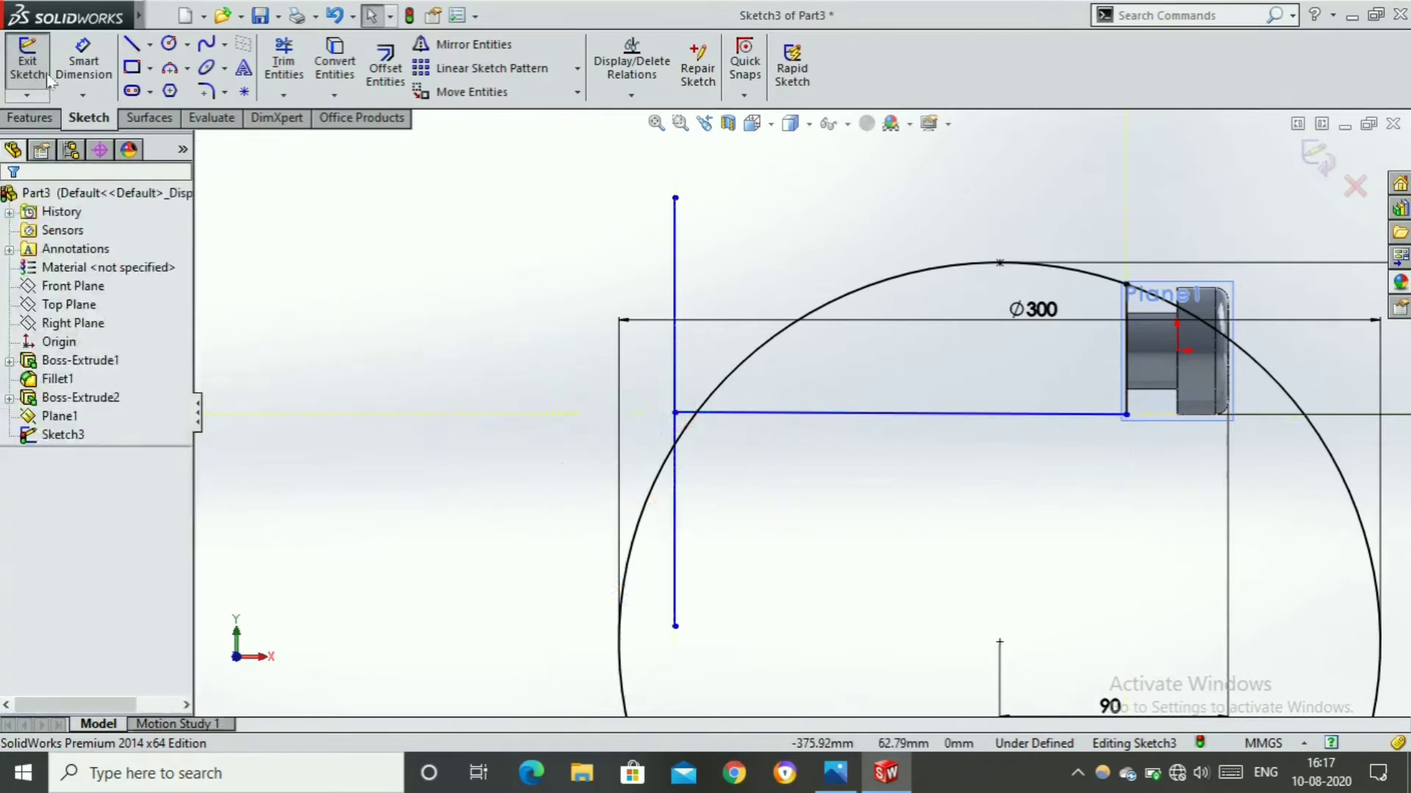
# Dimension the horizontal distance from the far vertical line to the disc's striking face as 190 mm
pyautogui.click(80, 66)
pyautogui.scroll(2, 742, 474)
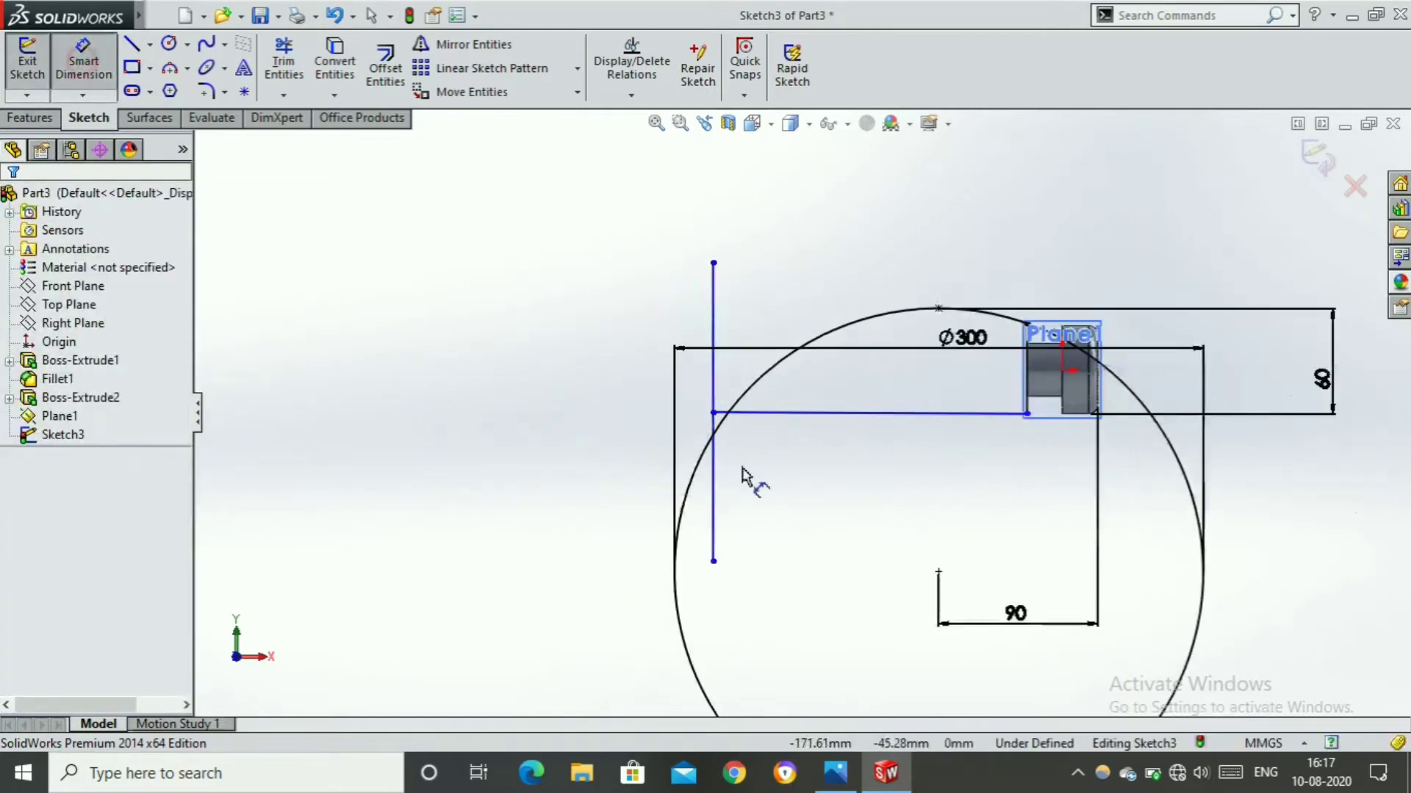
pyautogui.click(713, 492)
pyautogui.scroll(-5, 1025, 412)
pyautogui.scroll(-2, 1023, 403)
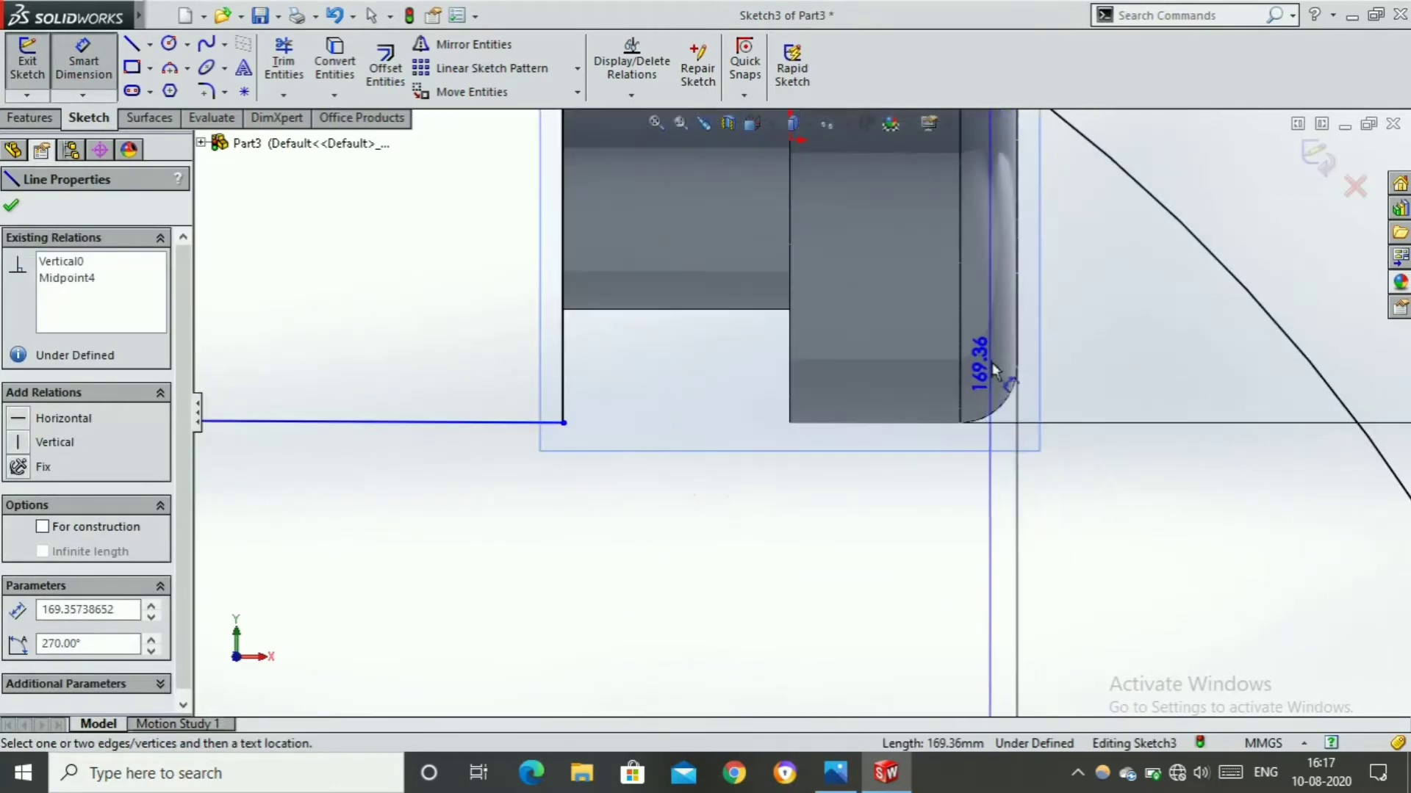
pyautogui.click(1017, 338)
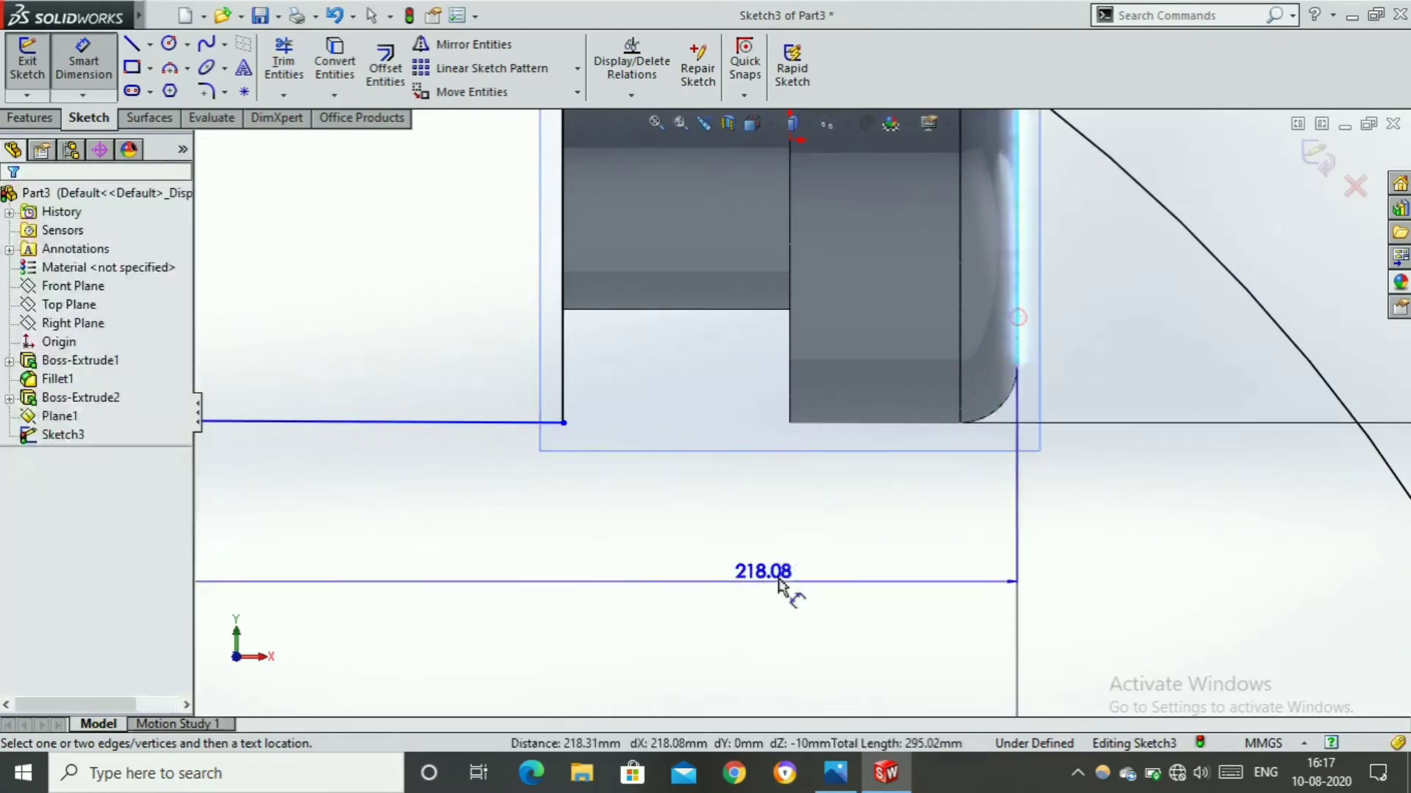
pyautogui.scroll(6, 782, 585)
pyautogui.click(616, 598)
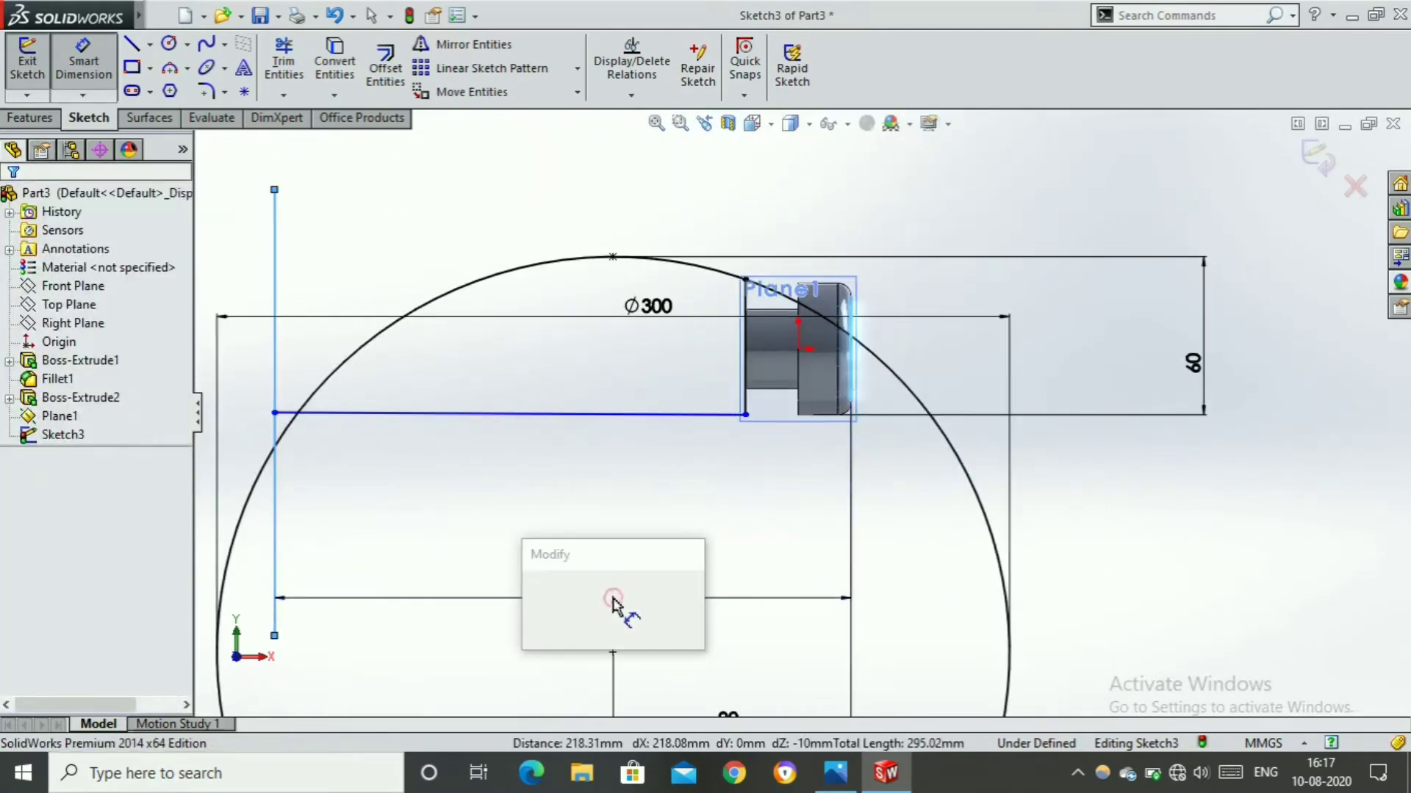
pyautogui.write('190')
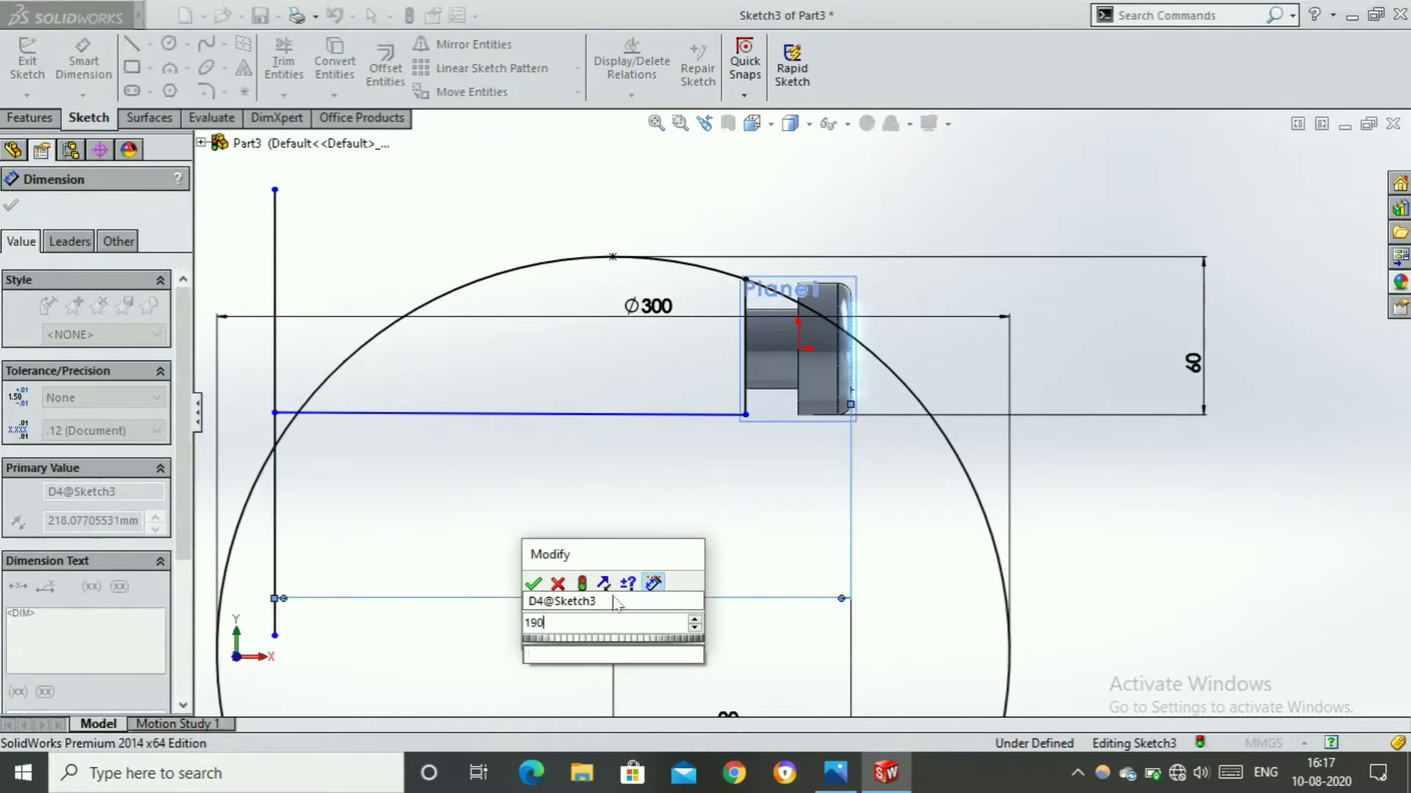
pyautogui.press('Return')
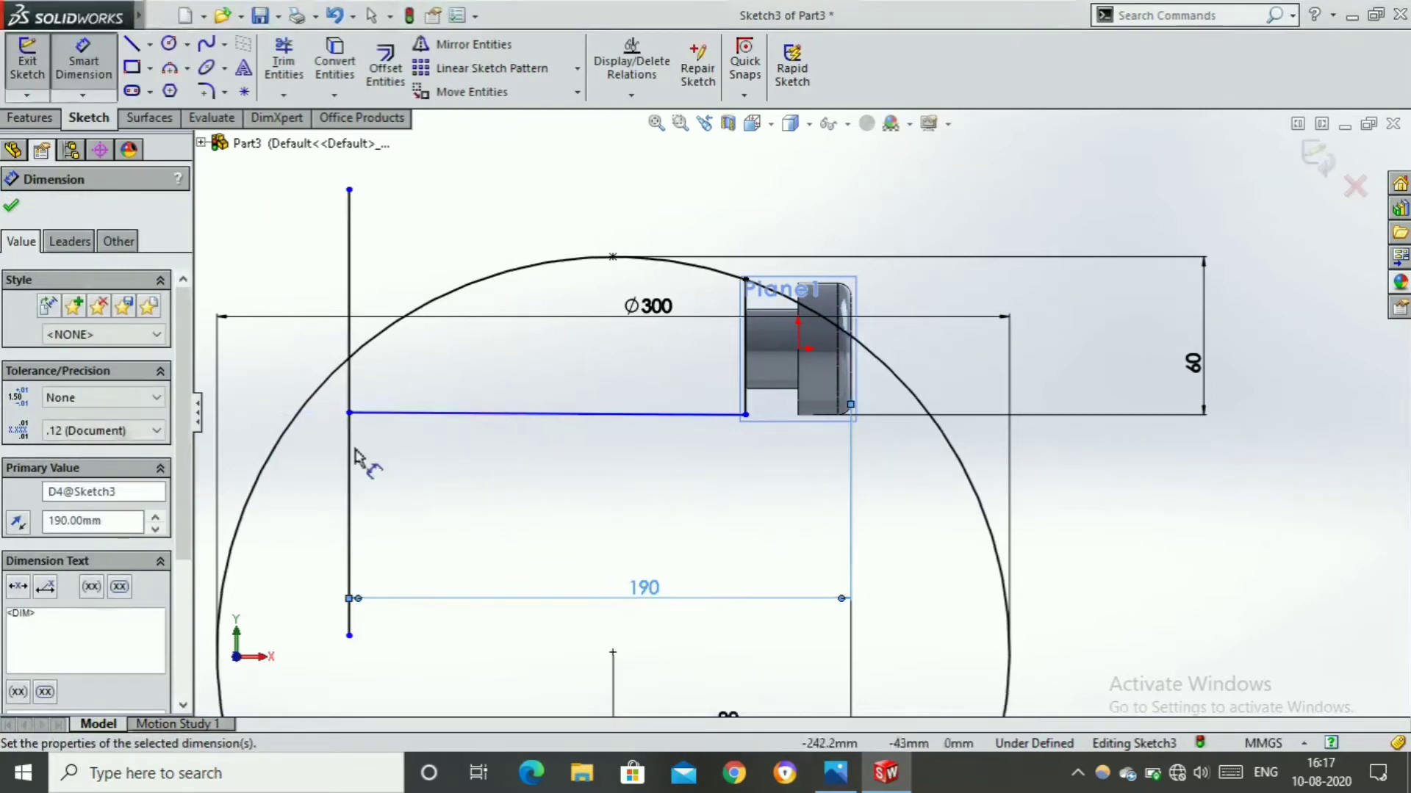
pyautogui.scroll(2, 358, 451)
pyautogui.click(12, 206)
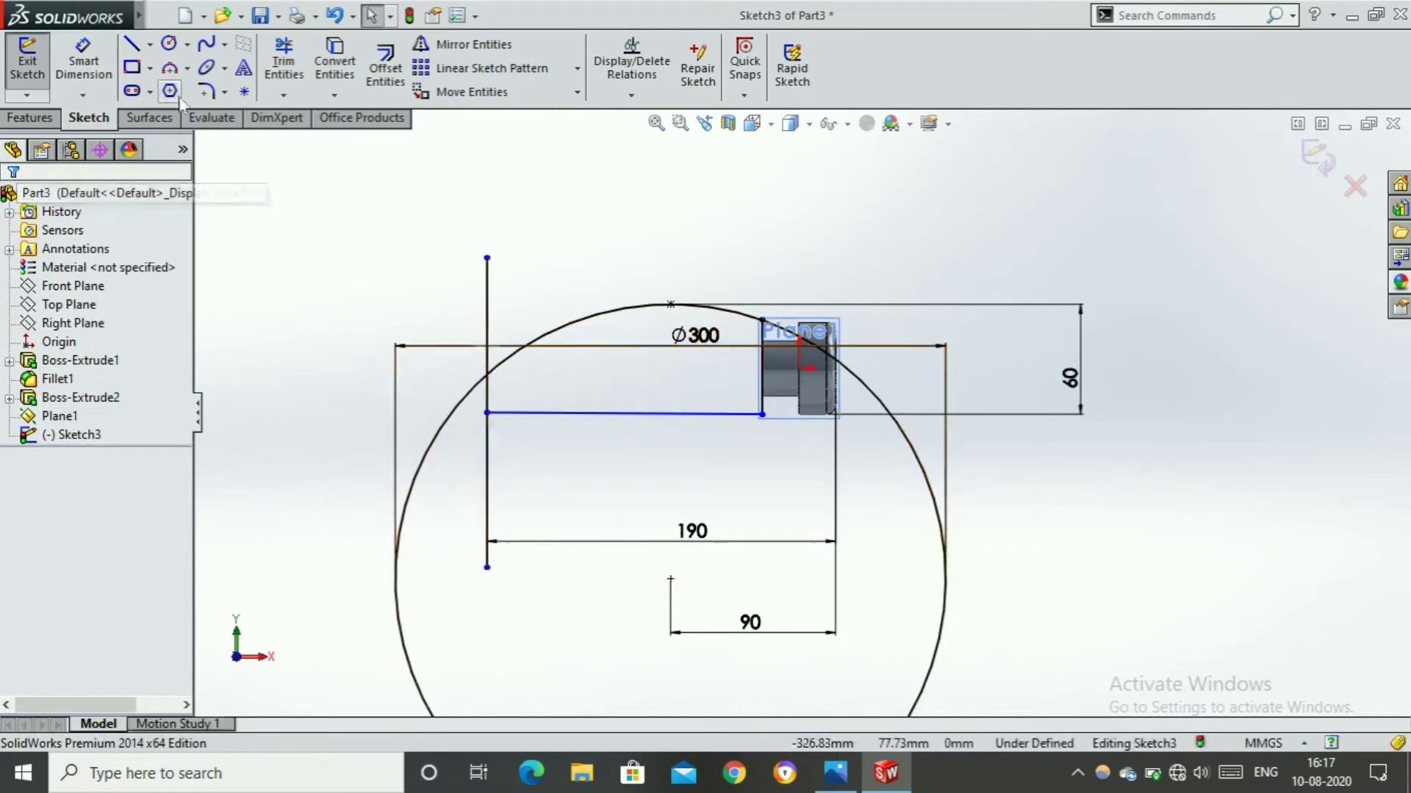
# Place two sketch points along the nearly horizontal line between the far vertical line and the neck
pyautogui.click(246, 94)
pyautogui.scroll(-2, 551, 430)
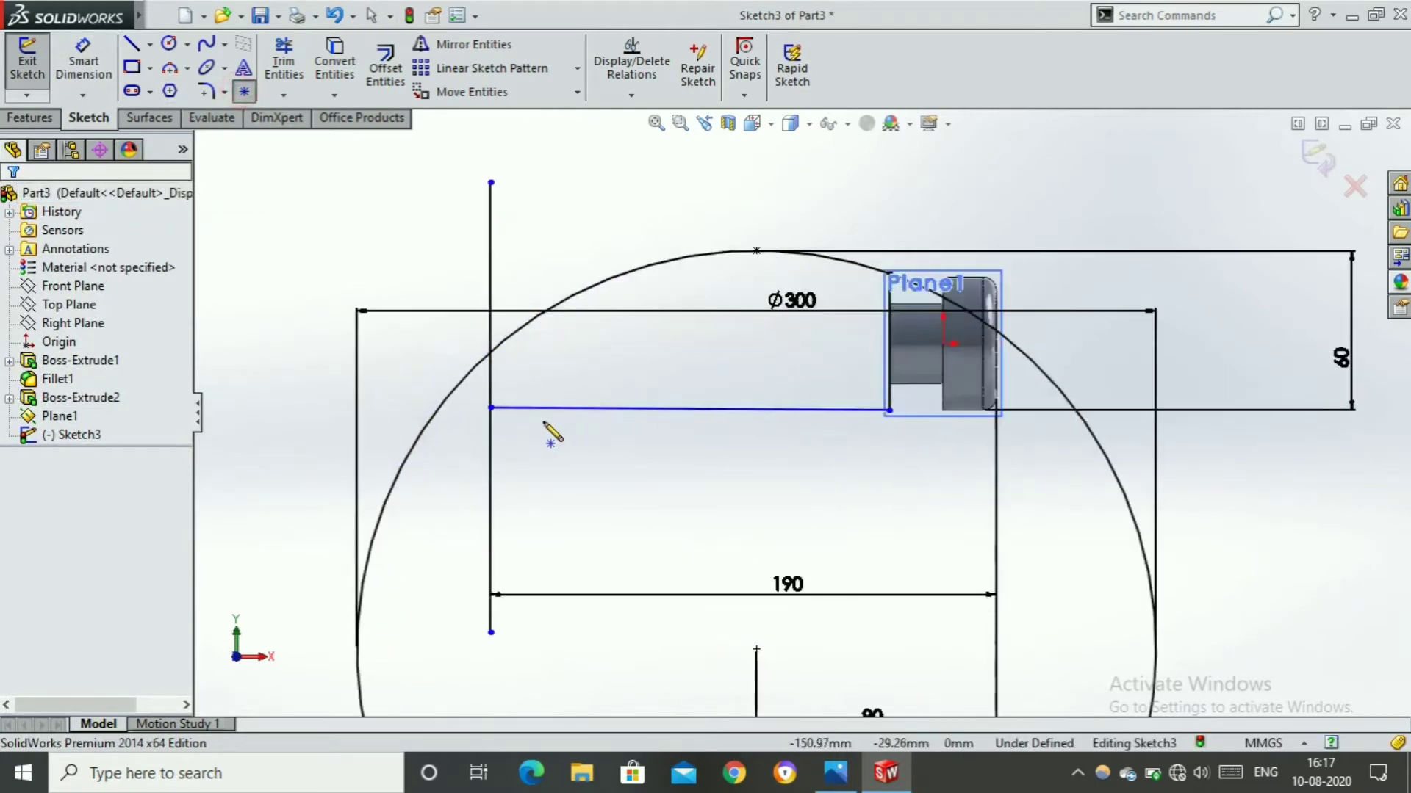
pyautogui.click(586, 409)
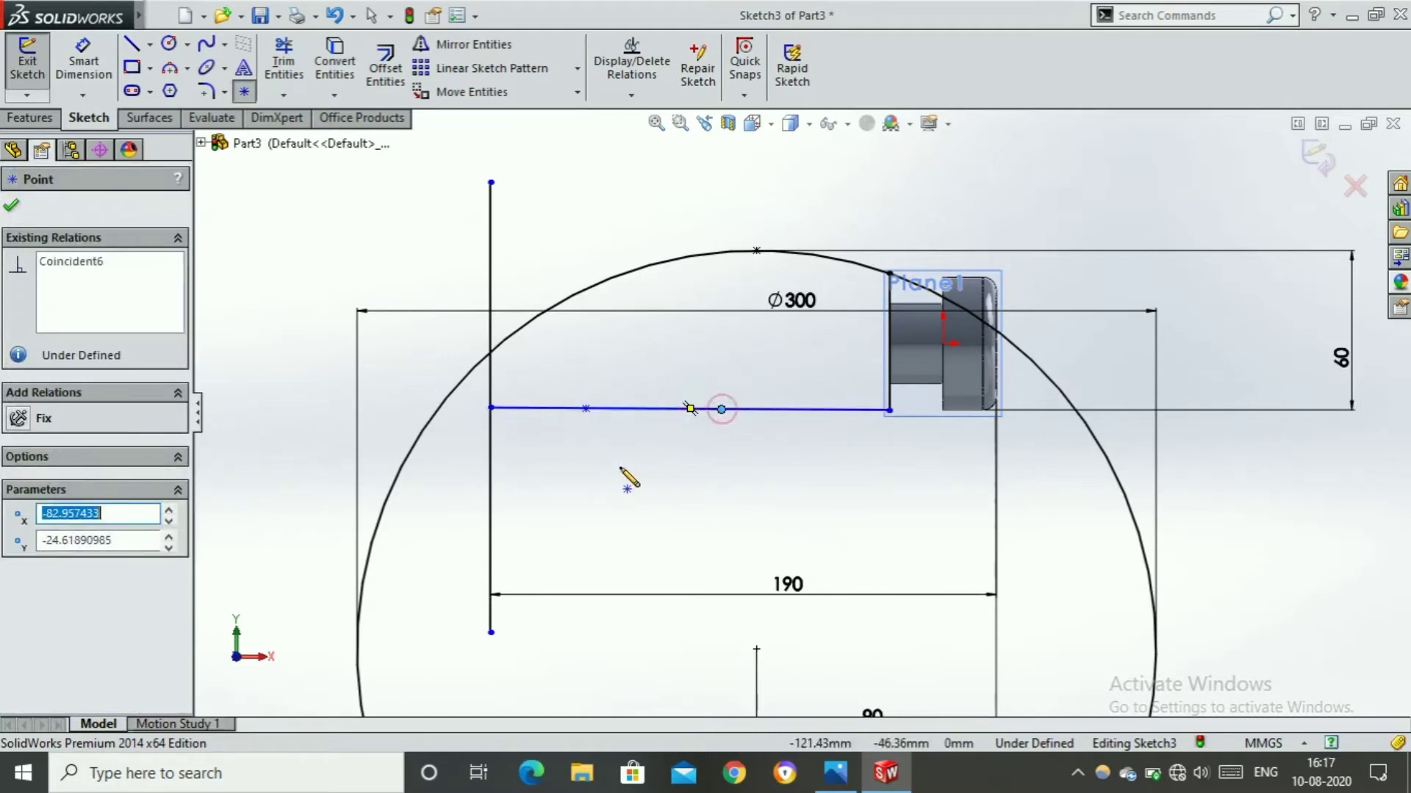
pyautogui.press('Escape')
# Dimension the distance from the far vertical line to the nearer sketch point as 60 mm
pyautogui.click(114, 86)
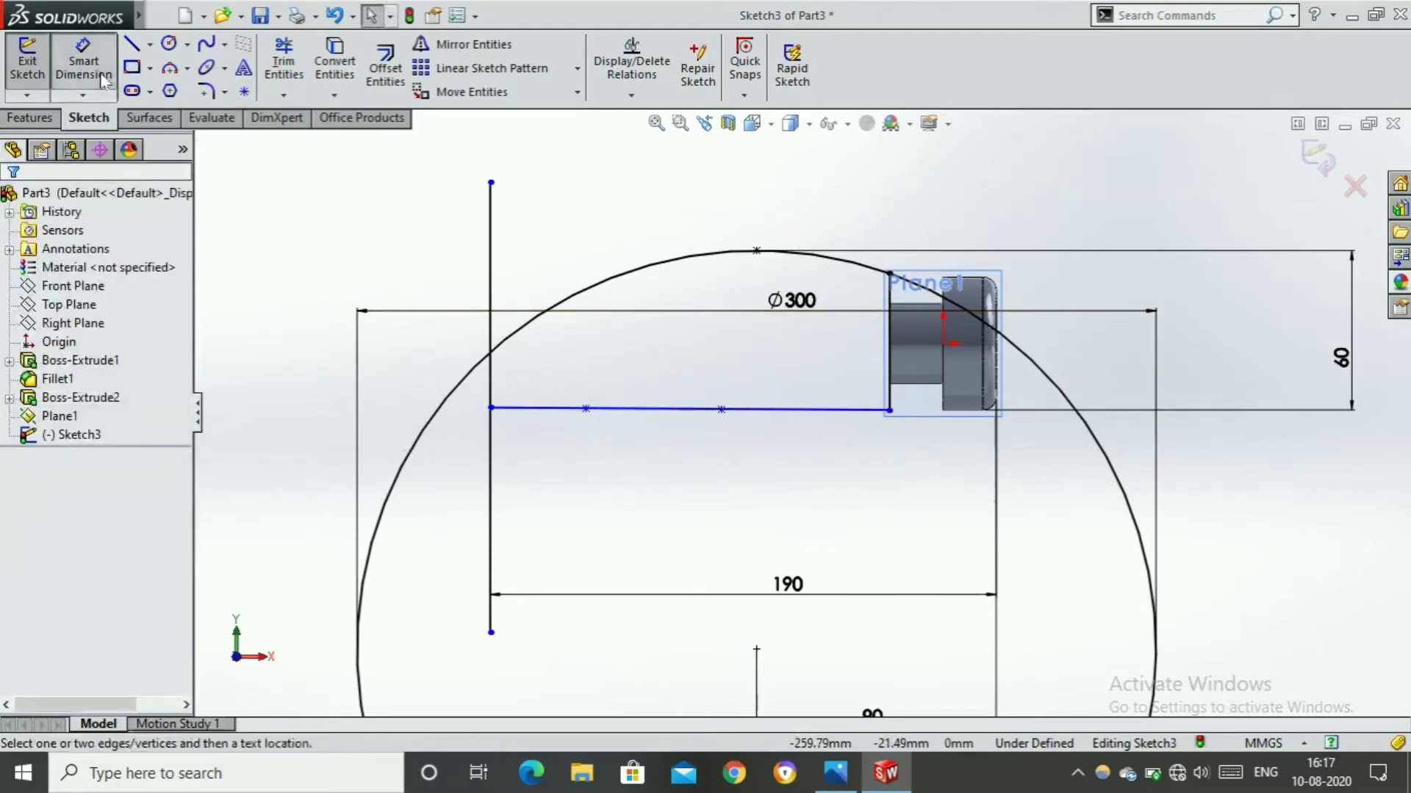
pyautogui.click(489, 398)
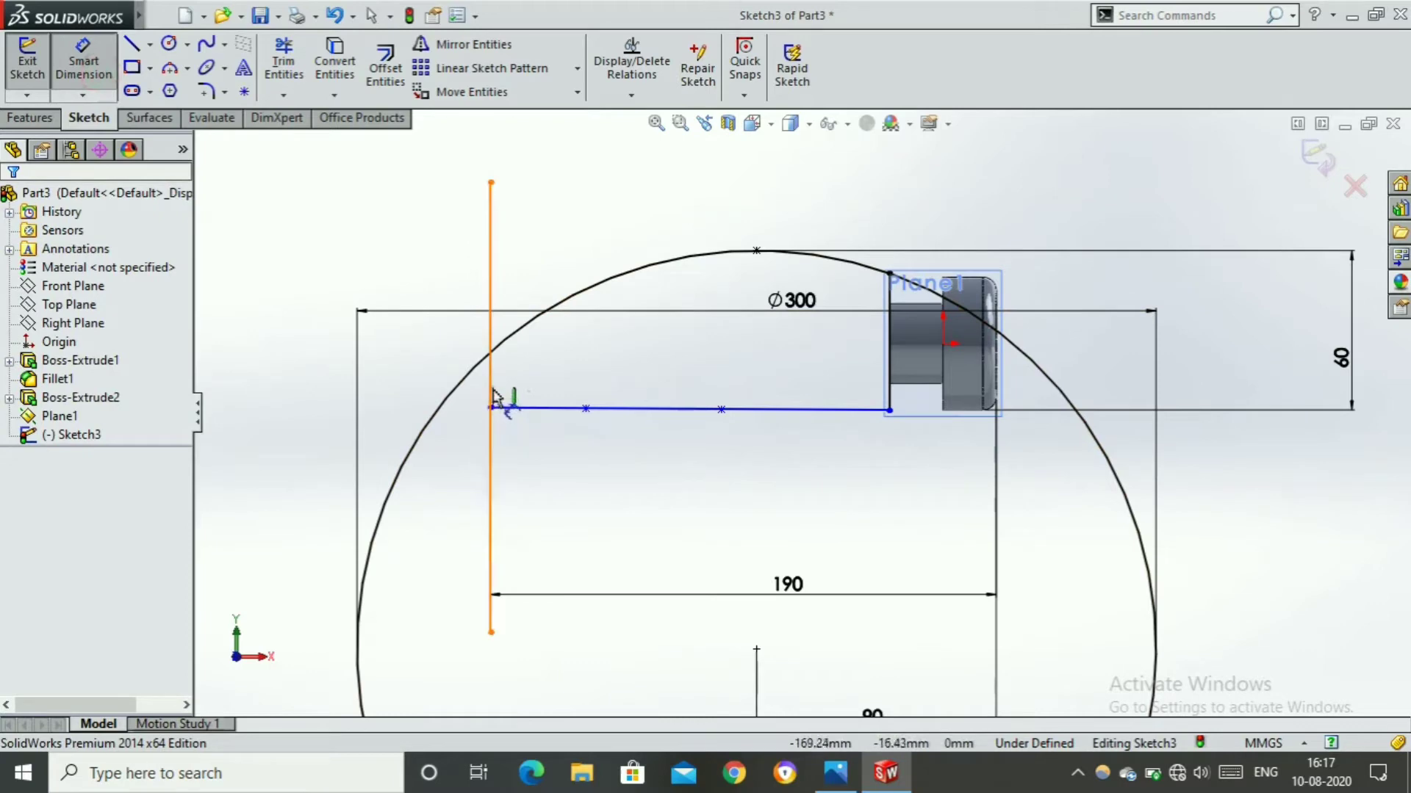
pyautogui.click(585, 408)
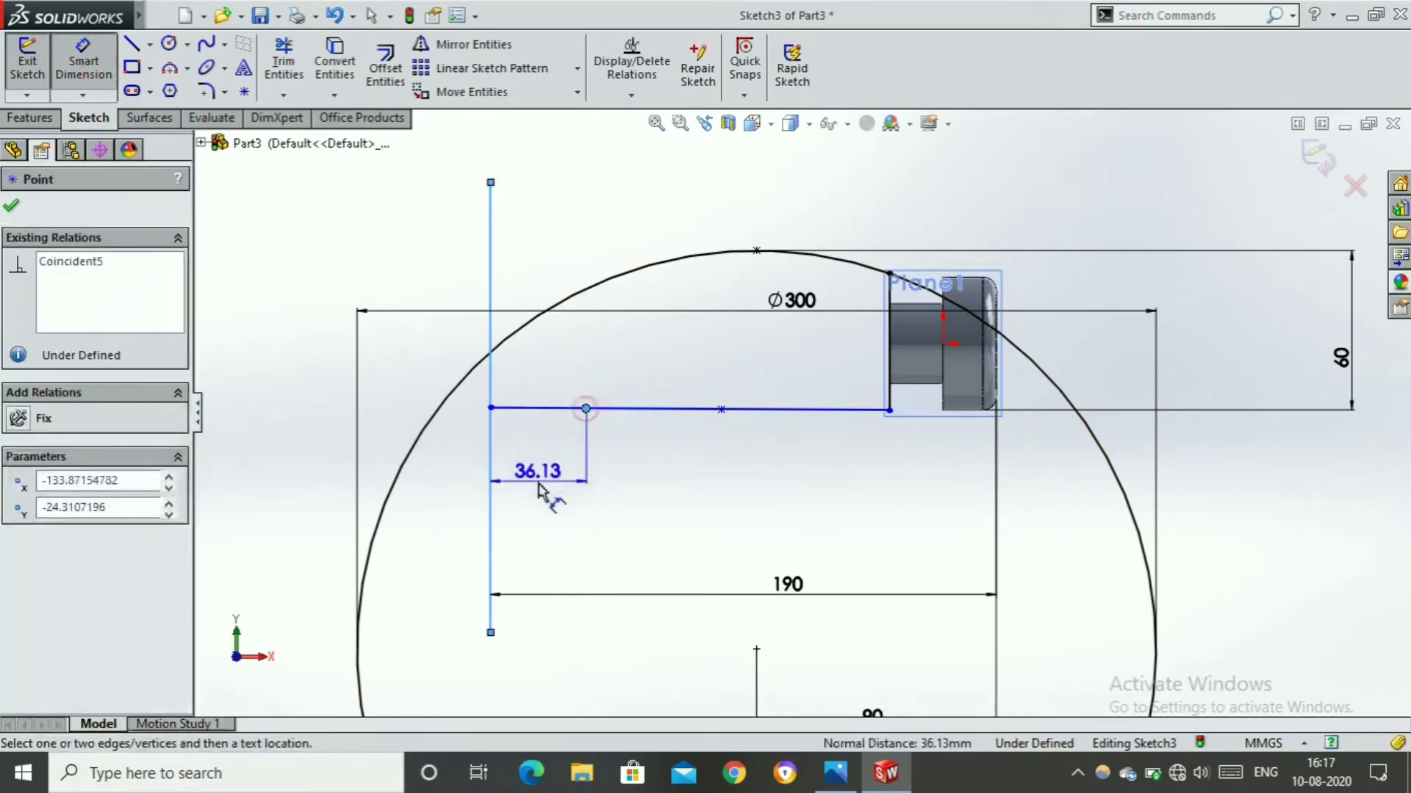
pyautogui.click(540, 487)
pyautogui.write('60')
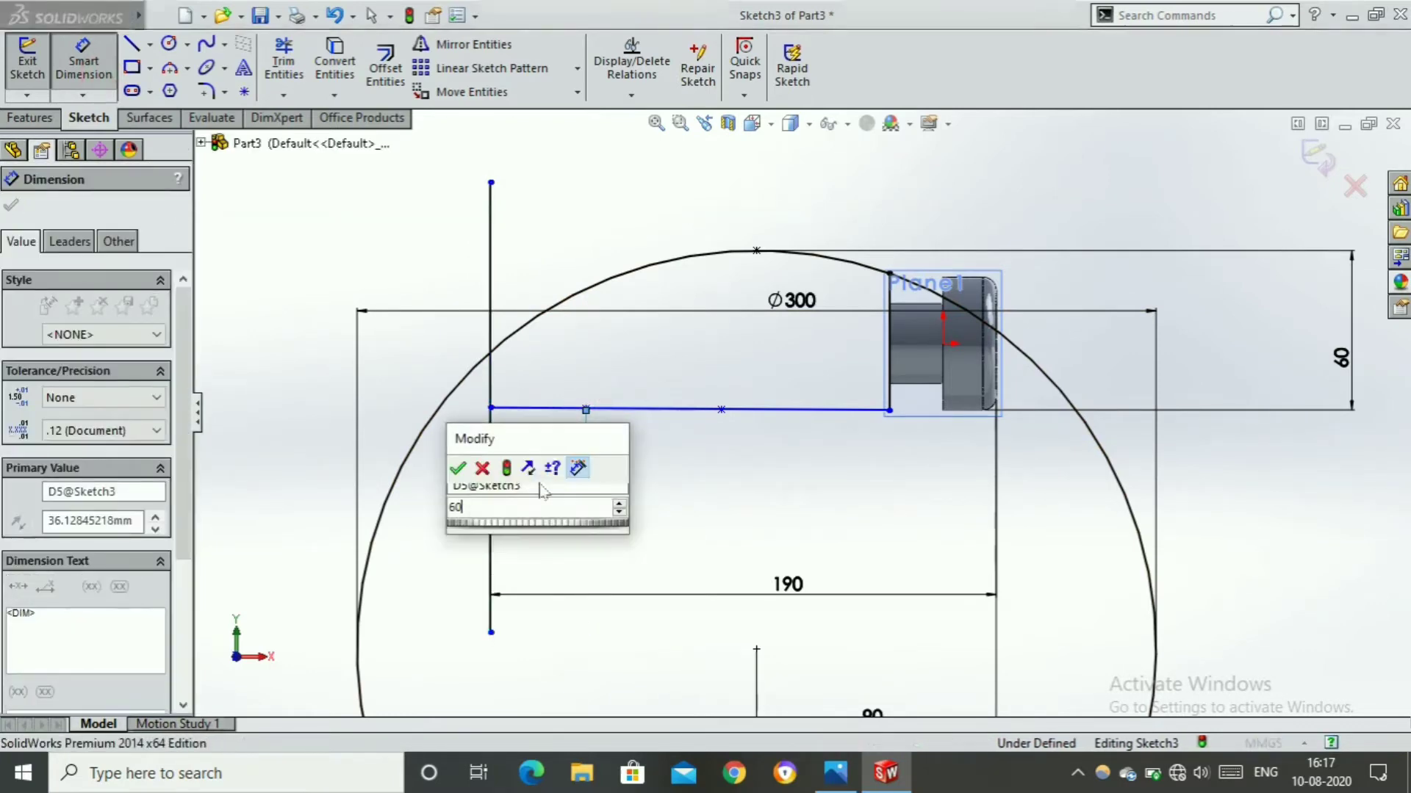
pyautogui.press('Return')
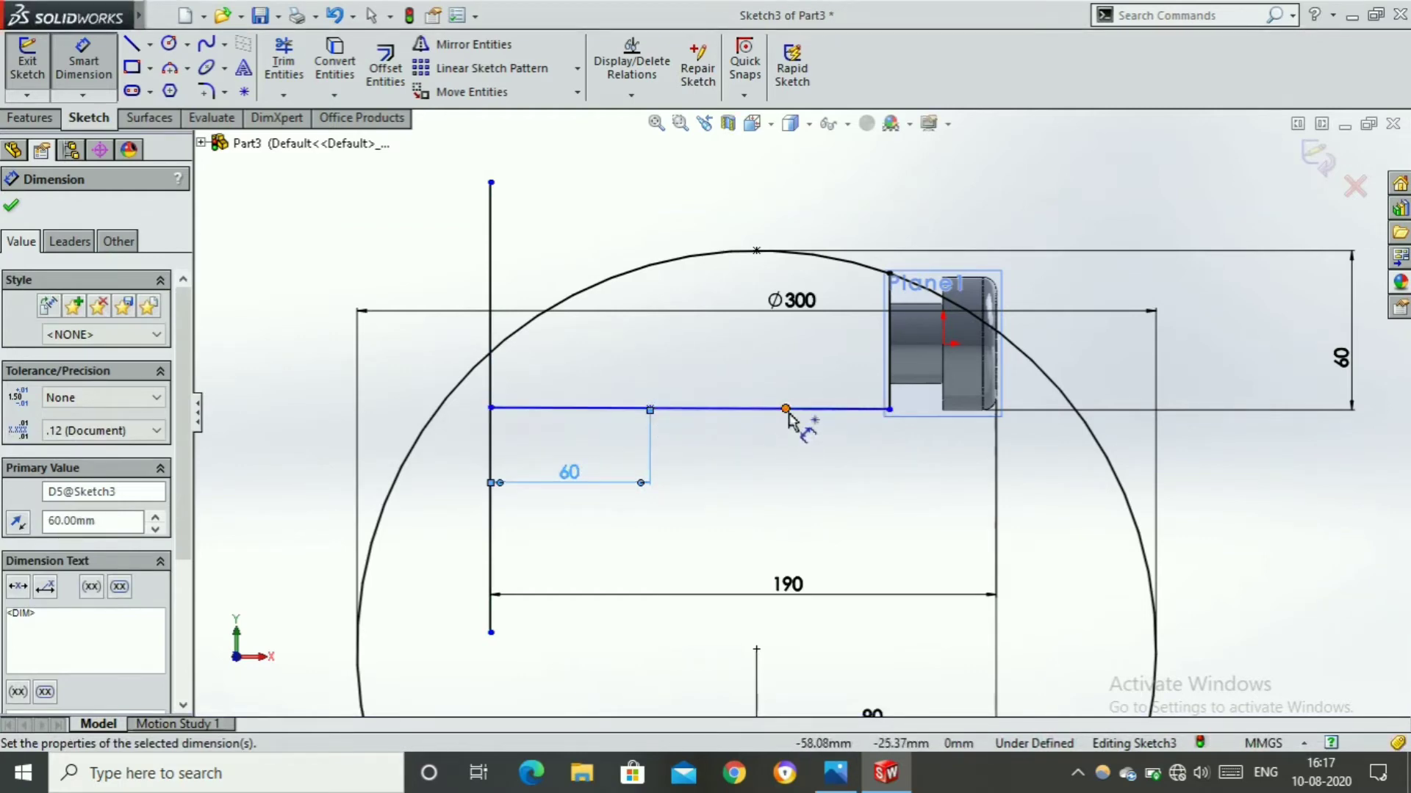
# Dimension the spacing between the two sketch points on the nearly horizontal line as 60 mm
pyautogui.click(648, 409)
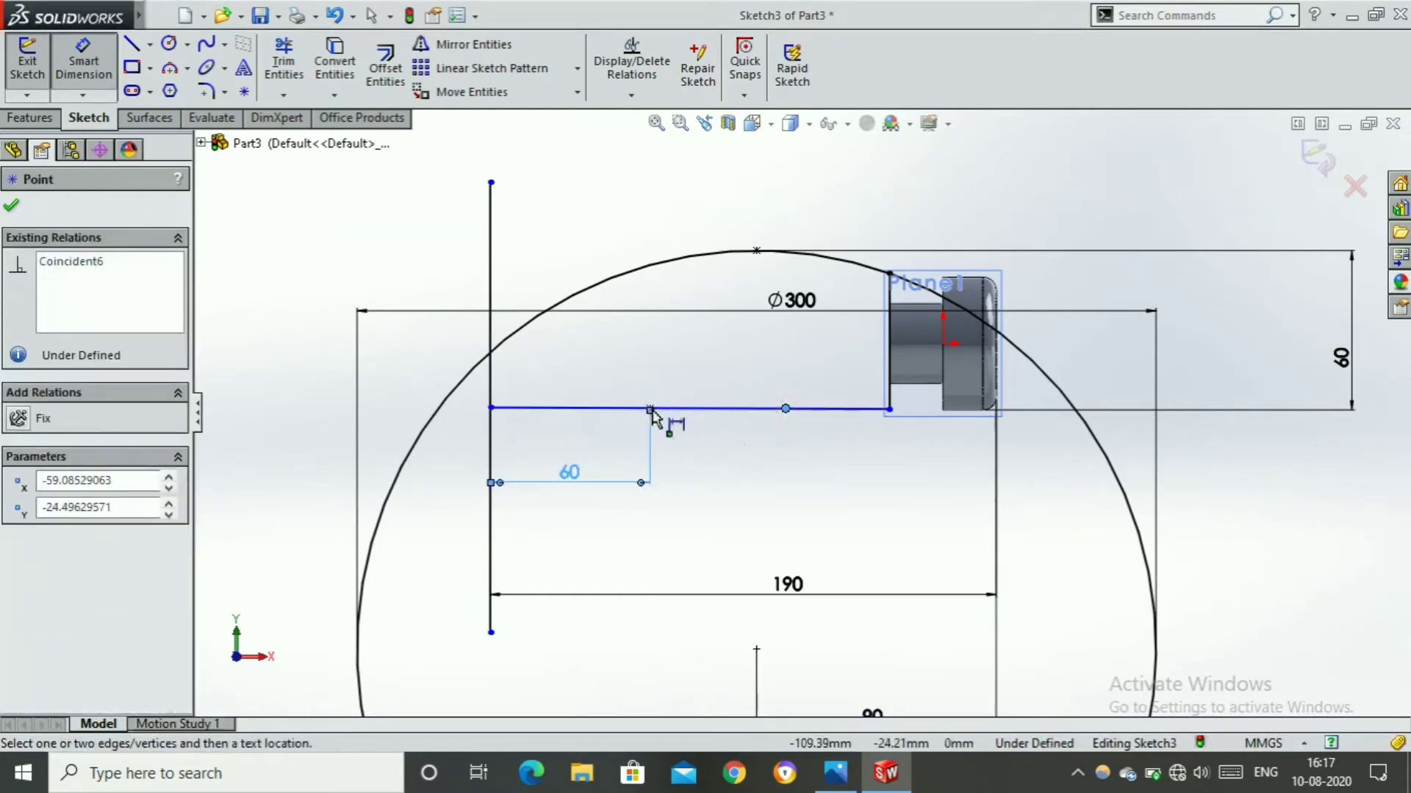
pyautogui.click(651, 410)
pyautogui.click(721, 491)
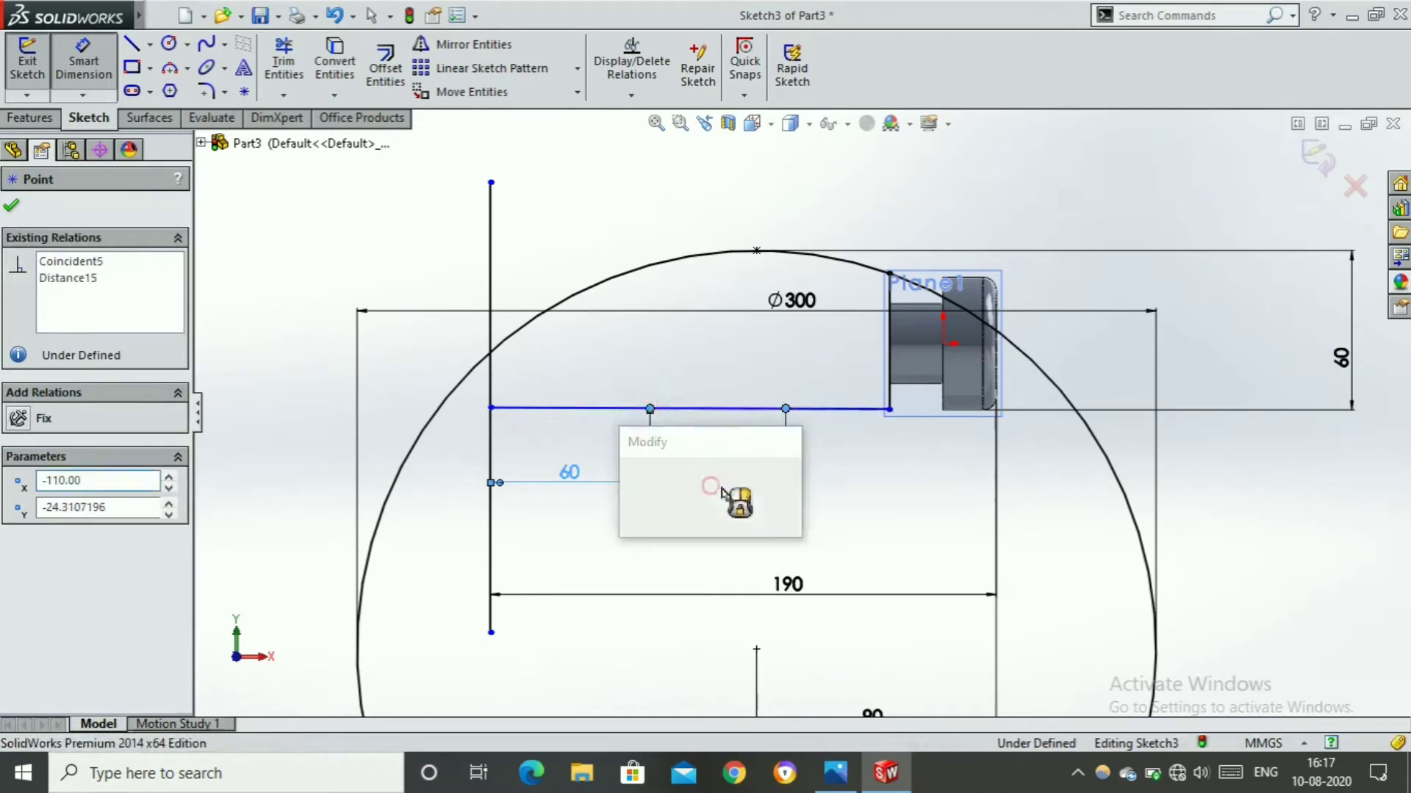
pyautogui.write('60')
pyautogui.press('Return')
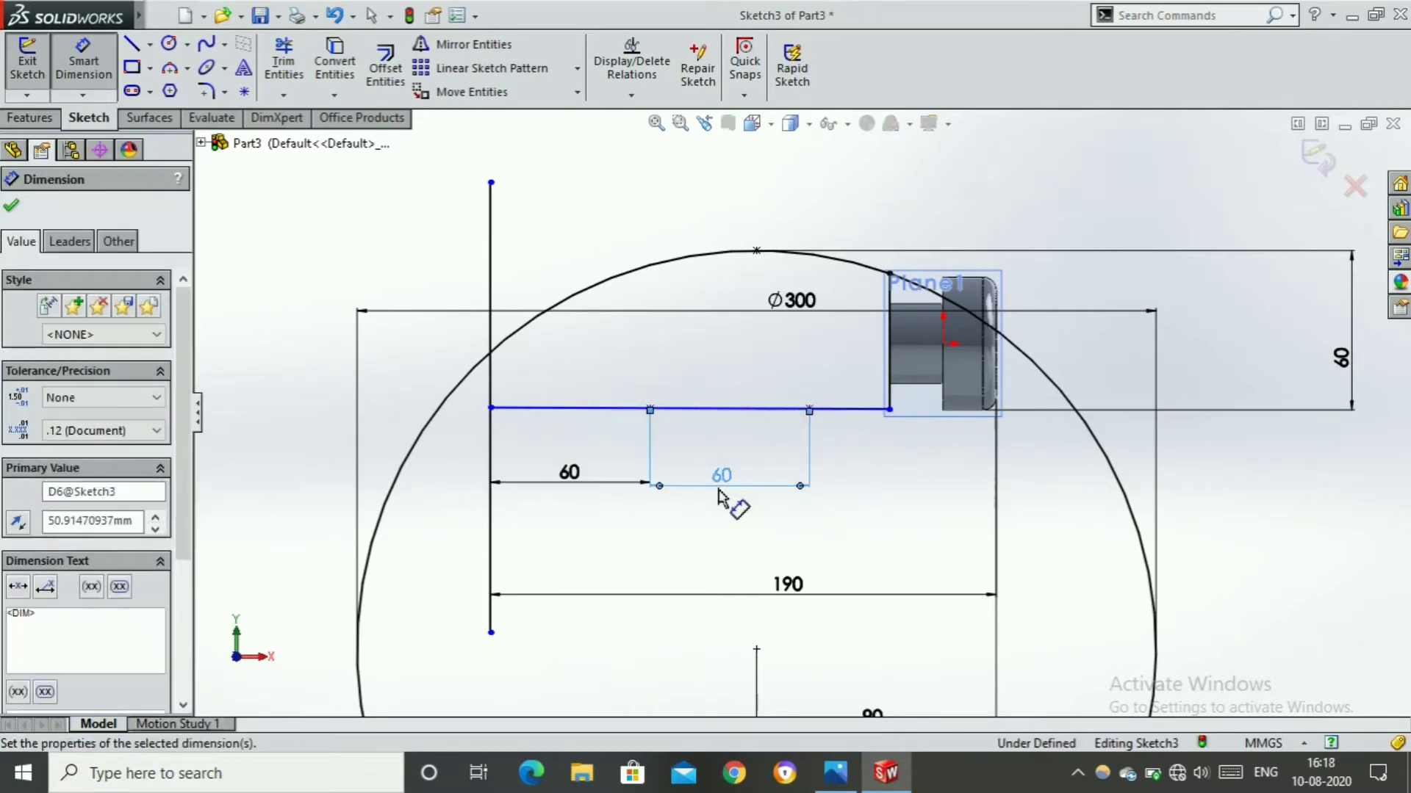
pyautogui.click(11, 208)
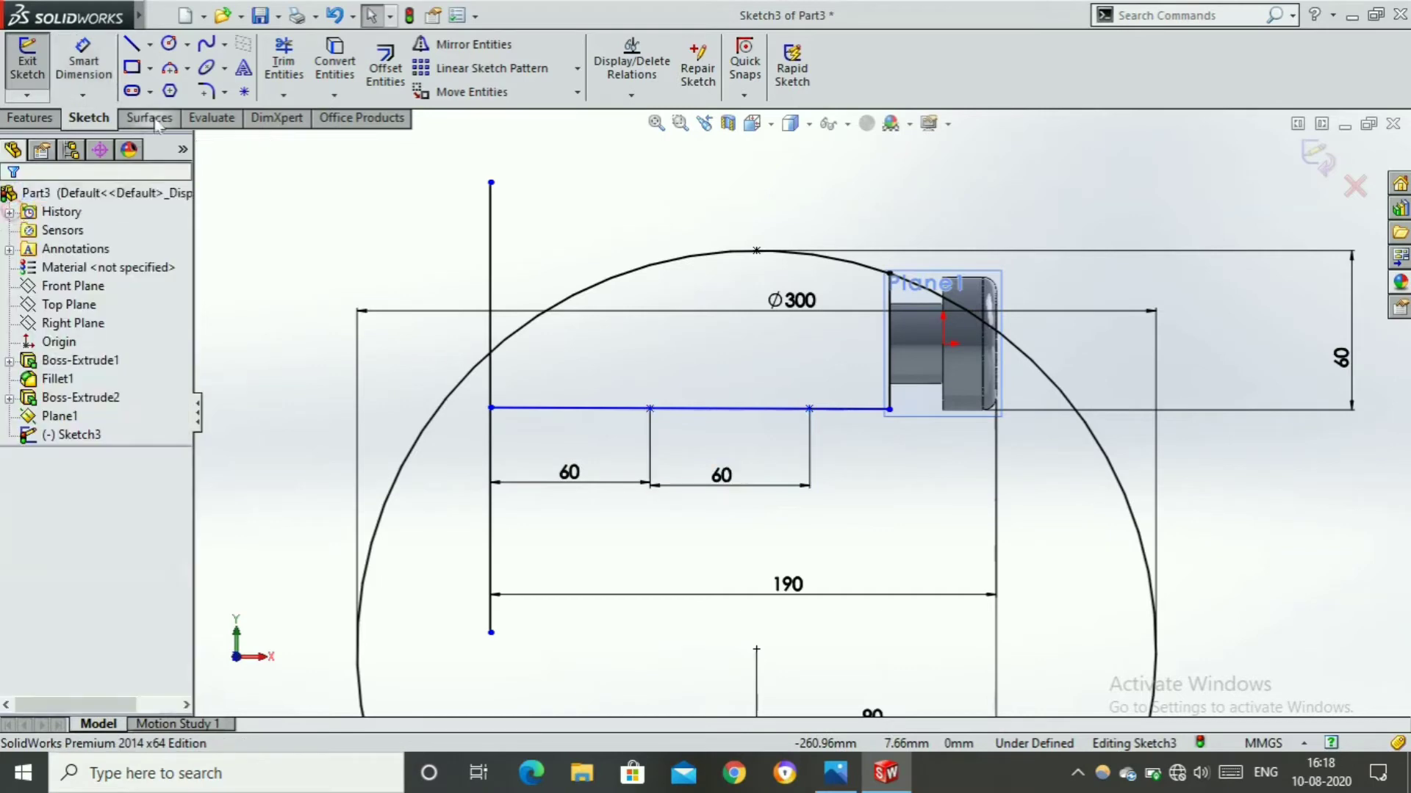
# Sketch a circle about 205 mm in diameter, centred directly below the sketch point nearer the far vertical line
pyautogui.click(168, 48)
pyautogui.scroll(2, 686, 535)
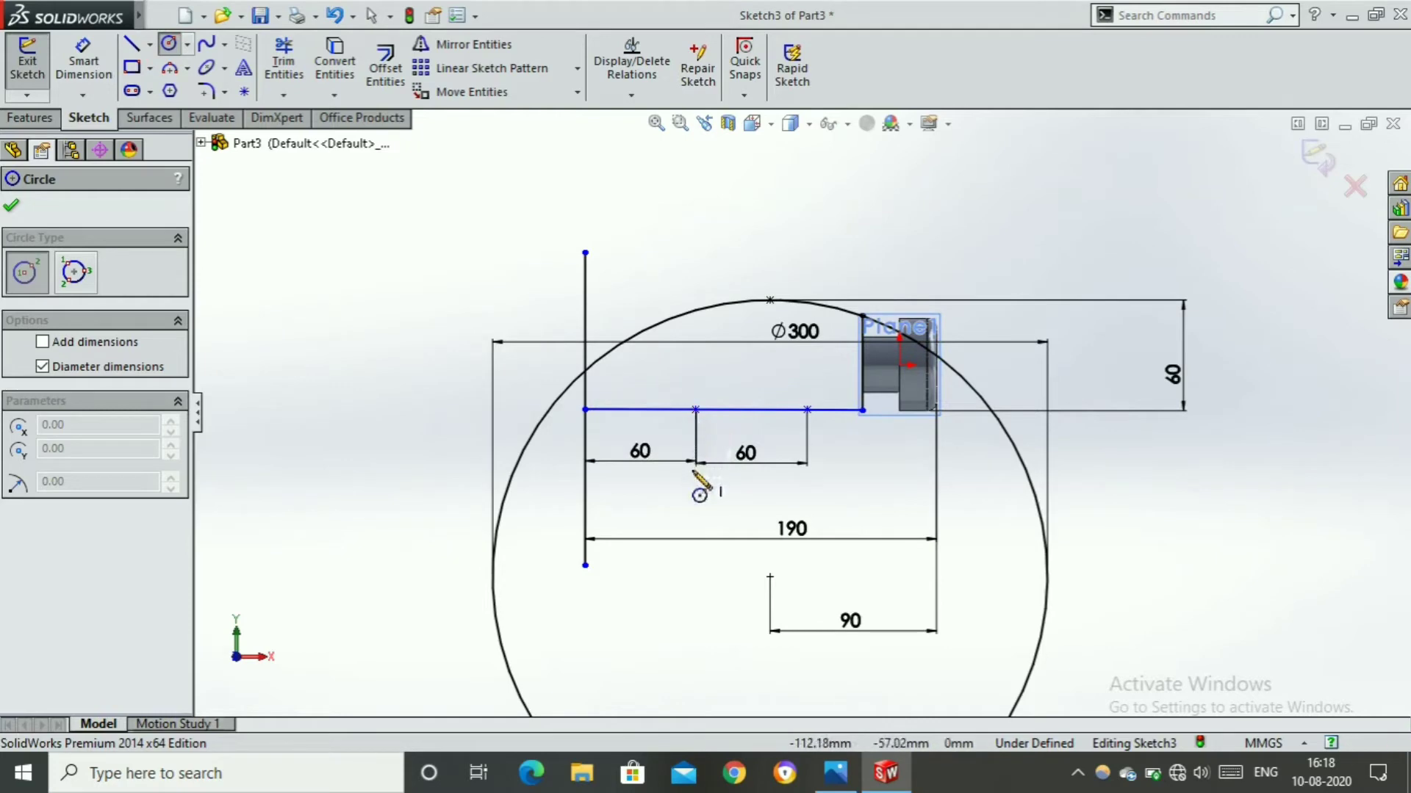
pyautogui.click(694, 531)
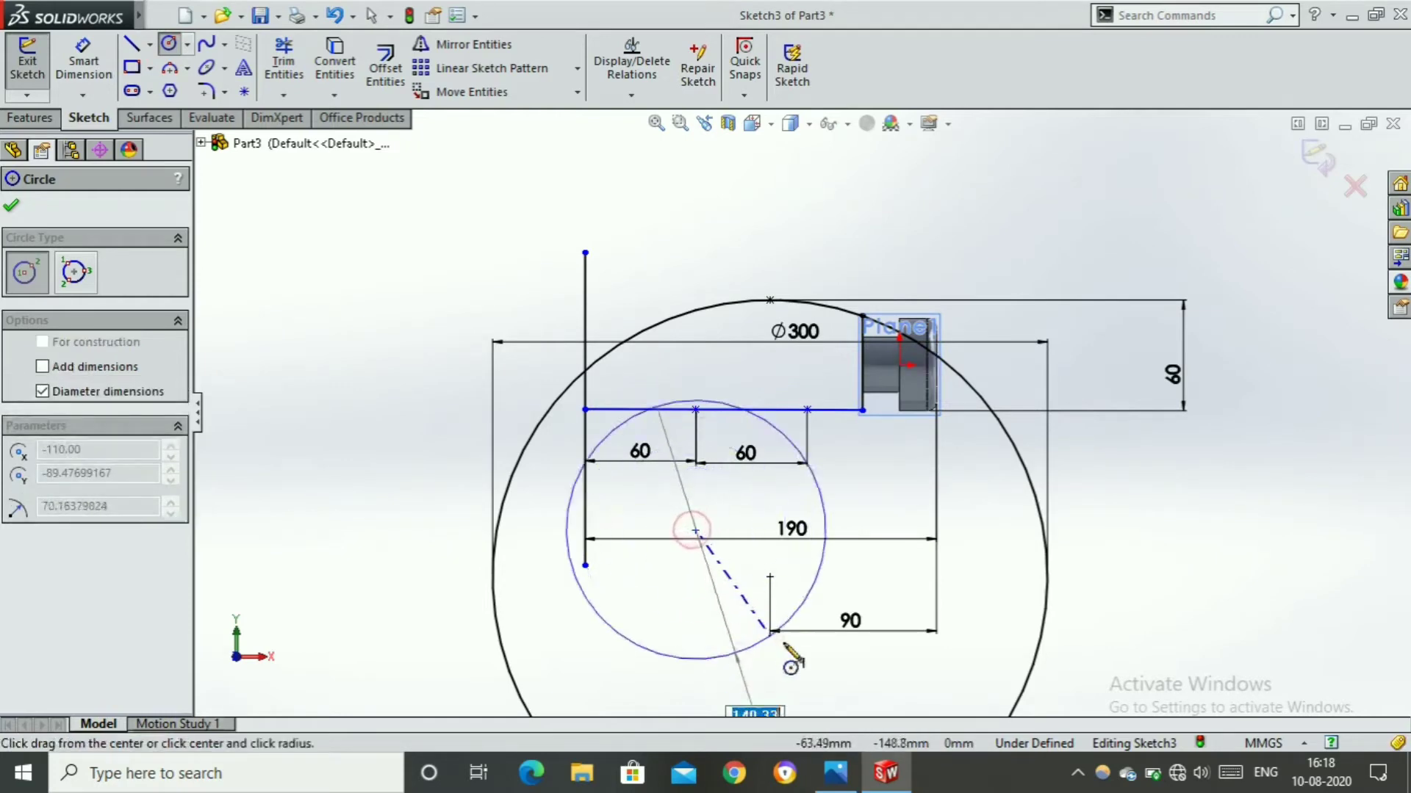
pyautogui.click(875, 593)
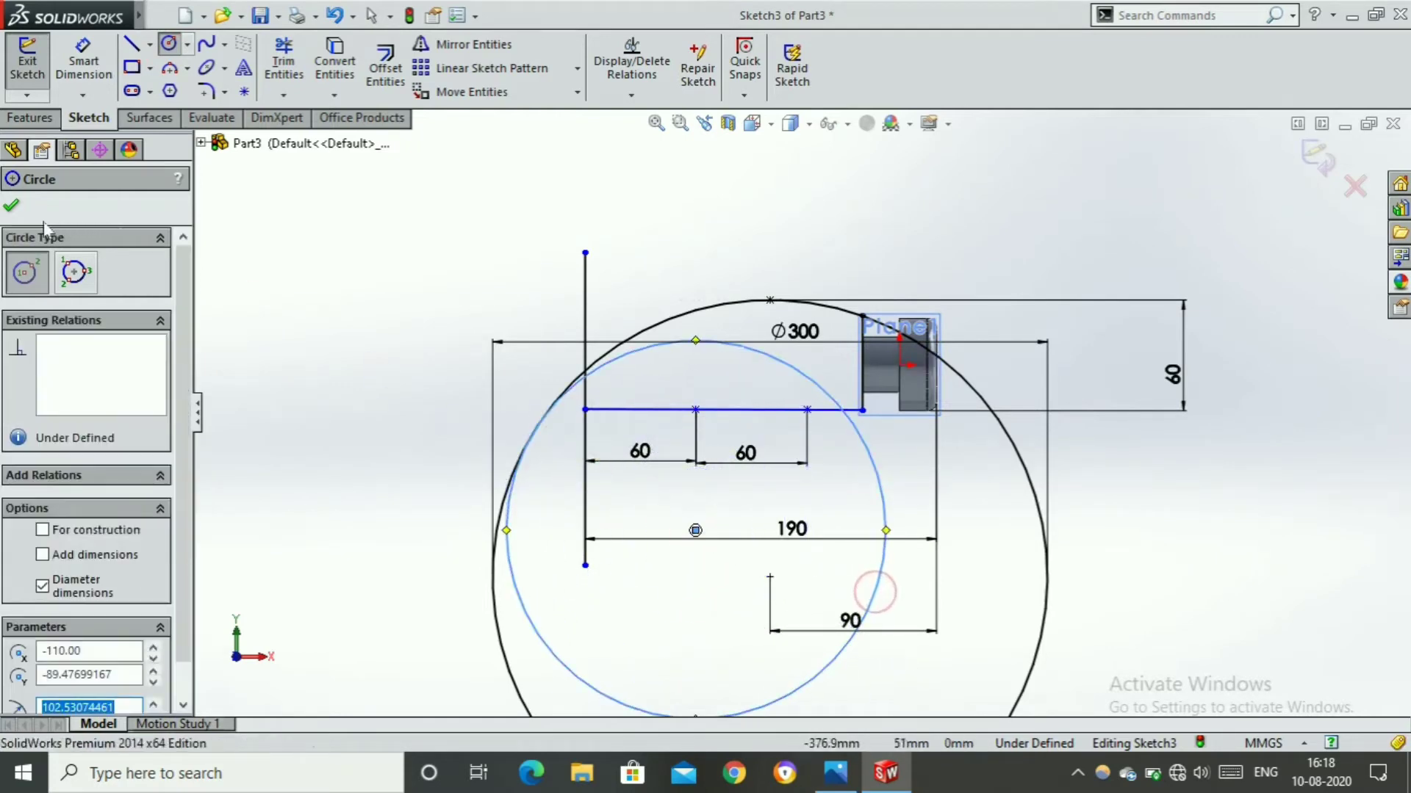
pyautogui.click(12, 207)
# Dimension the new inner circle's diameter as 200 mm
pyautogui.click(83, 62)
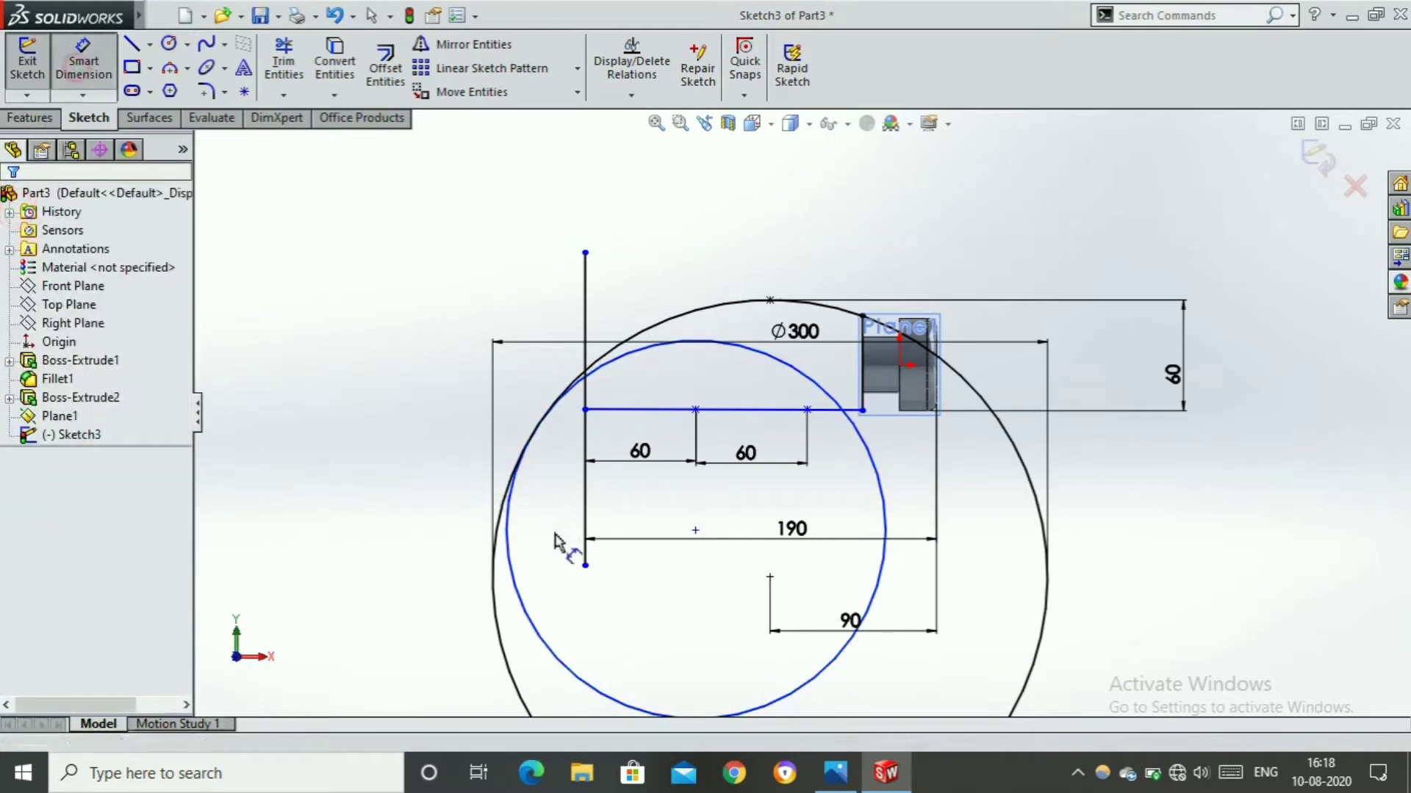
pyautogui.click(493, 556)
pyautogui.click(415, 494)
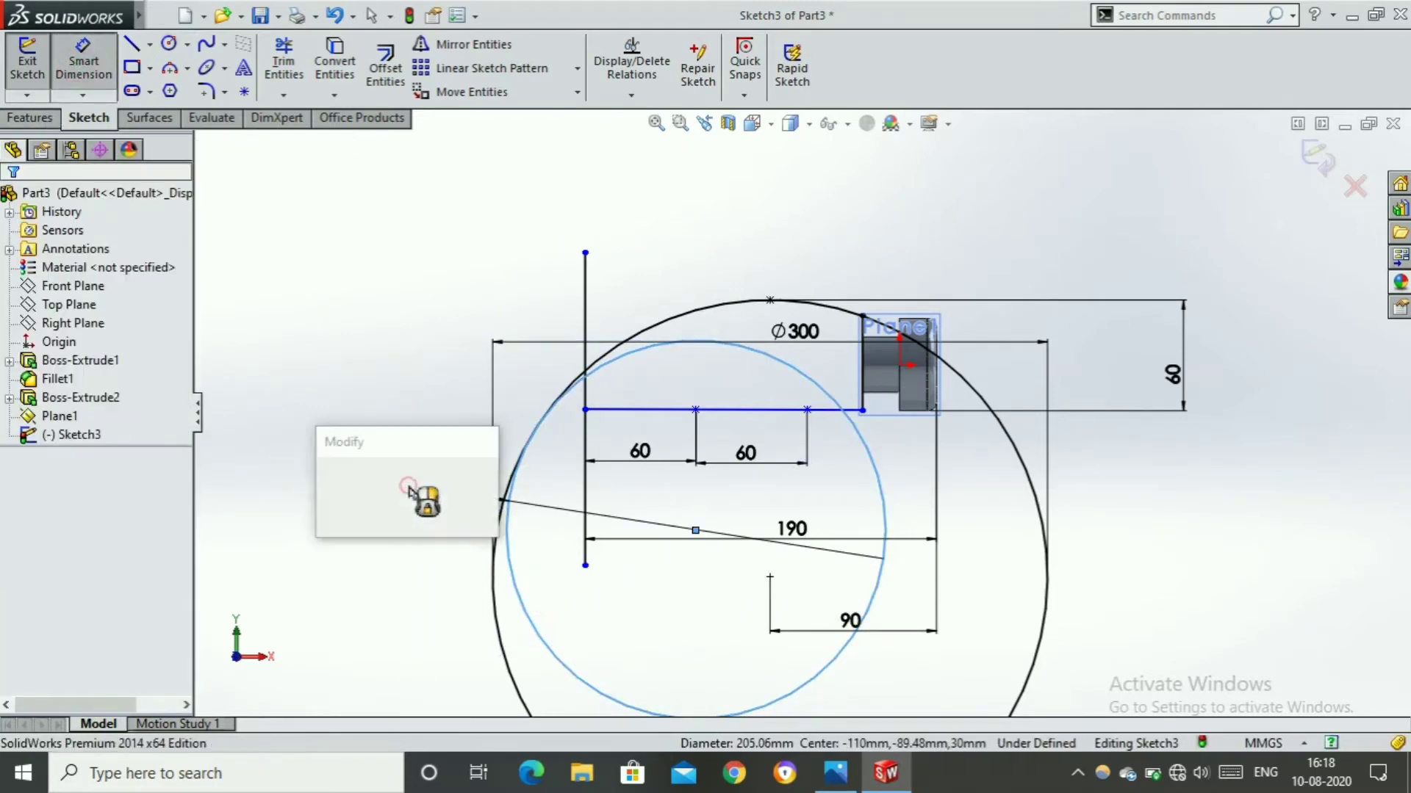
pyautogui.write('200')
pyautogui.press('Return')
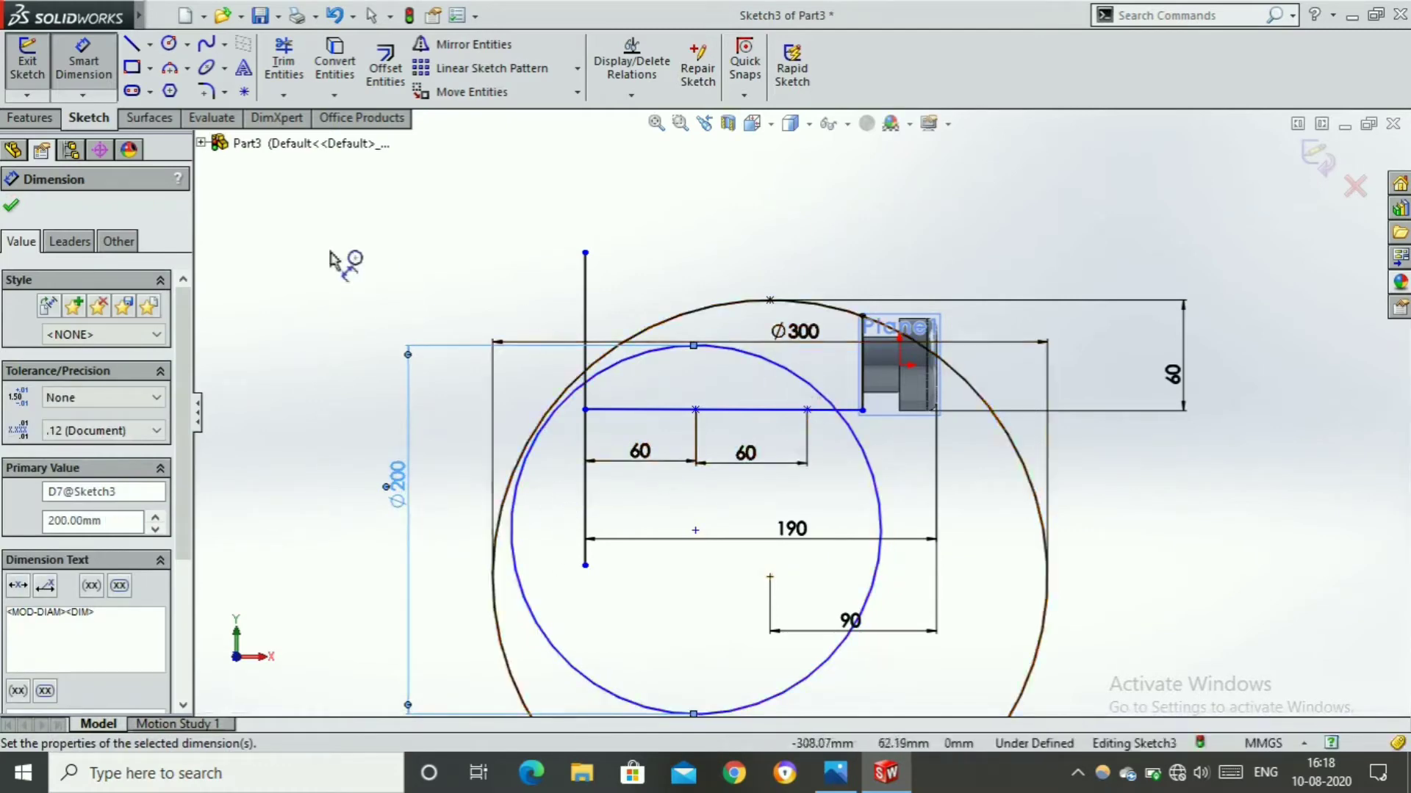
pyautogui.click(11, 207)
pyautogui.press('Escape')
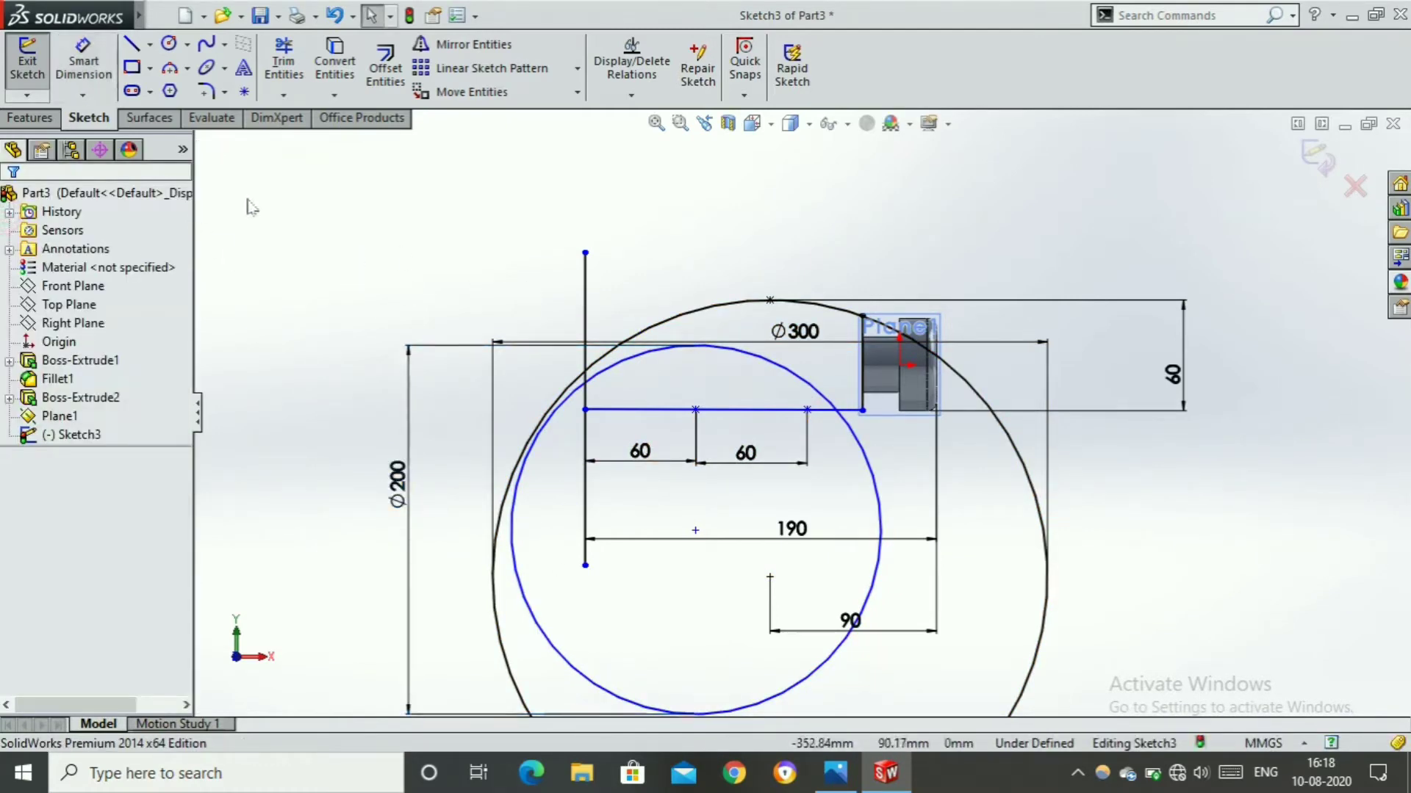
# Make the 200 mm circle coincident with the sketch point nearer the neck
pyautogui.scroll(-3, 615, 357)
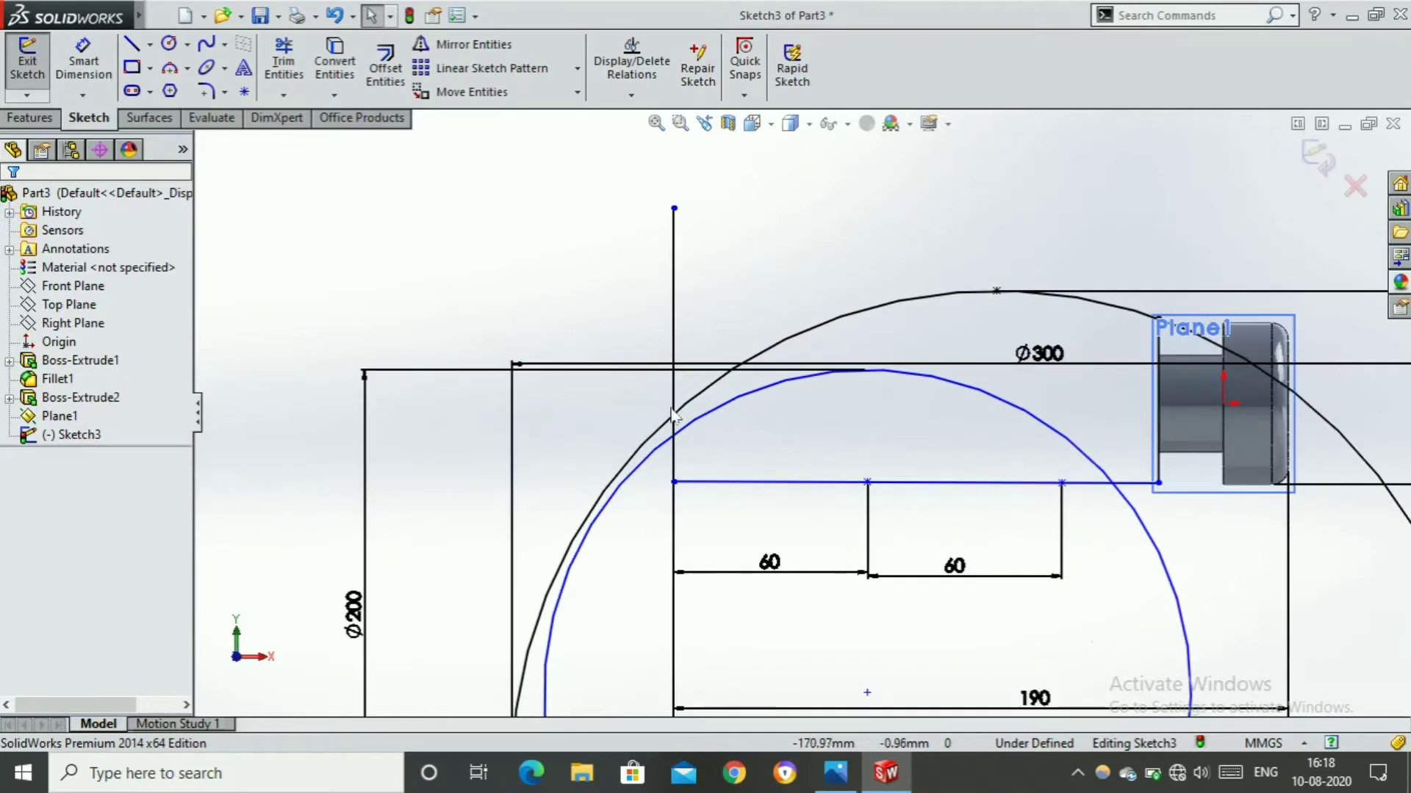
pyautogui.click(1068, 445)
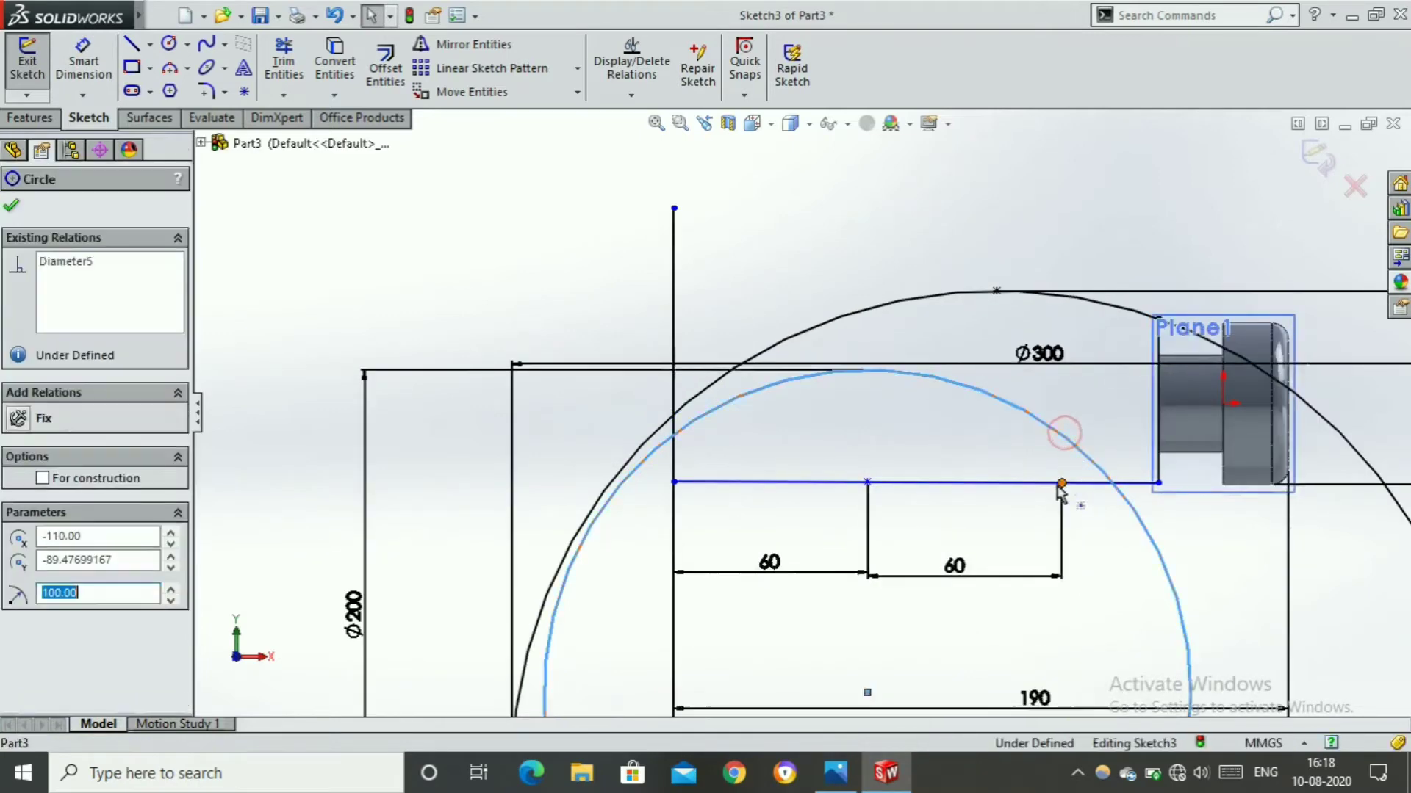
pyautogui.click(1061, 483)
pyautogui.keyDown('ctrl'); pyautogui.click(1064, 441); pyautogui.keyUp('ctrl')
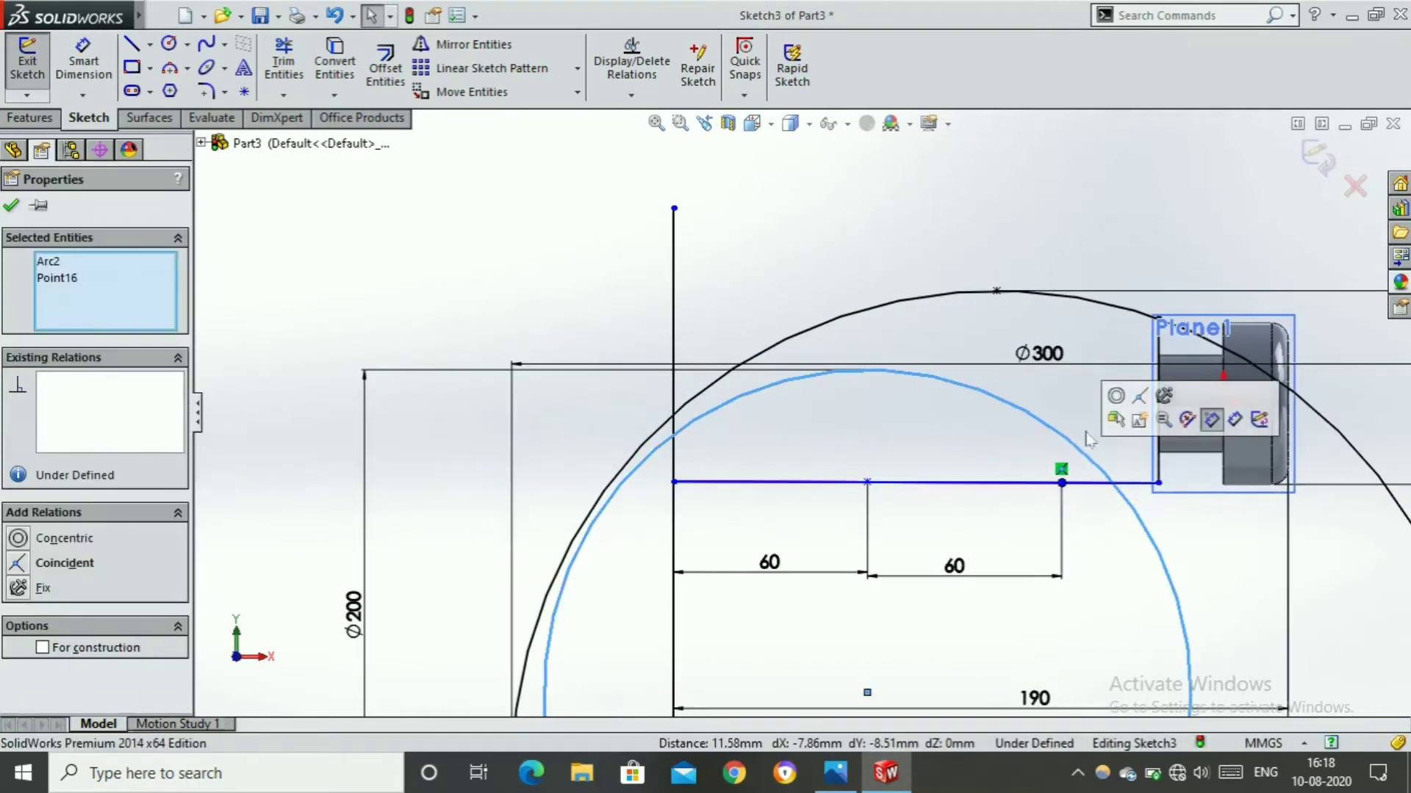
pyautogui.click(1139, 397)
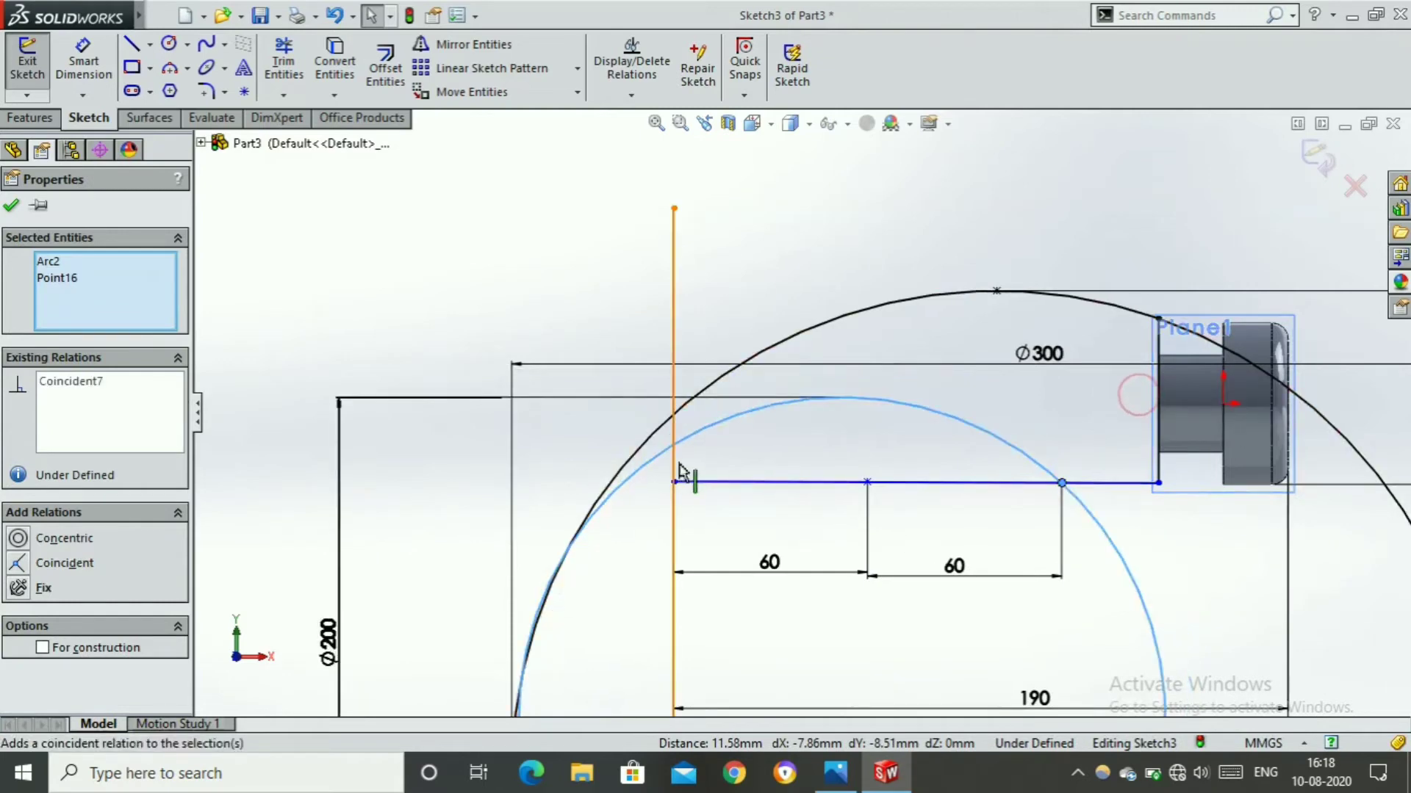
pyautogui.moveTo(631, 504); pyautogui.dragTo(674, 483)
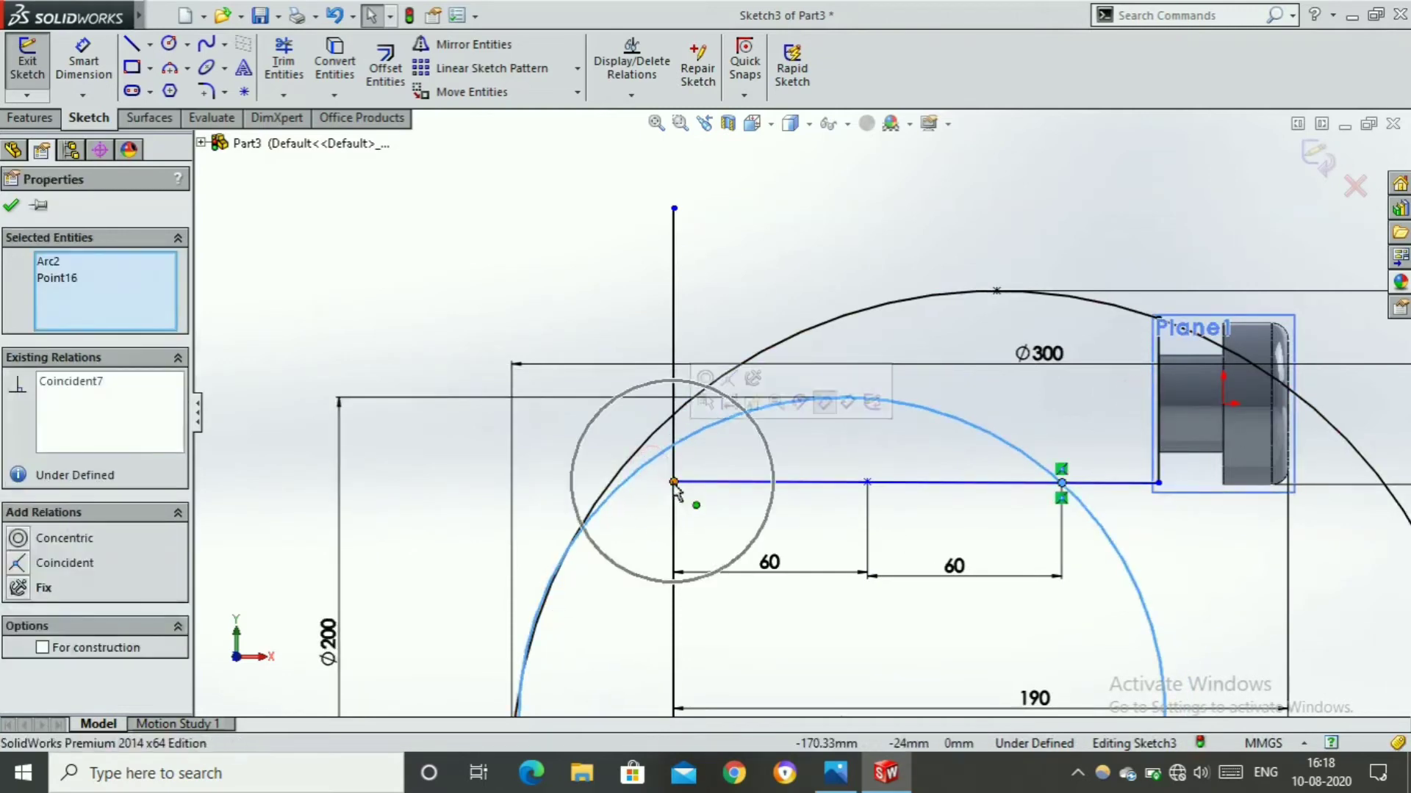
pyautogui.keyDown('ctrl'); pyautogui.click(674, 482); pyautogui.keyUp('ctrl')
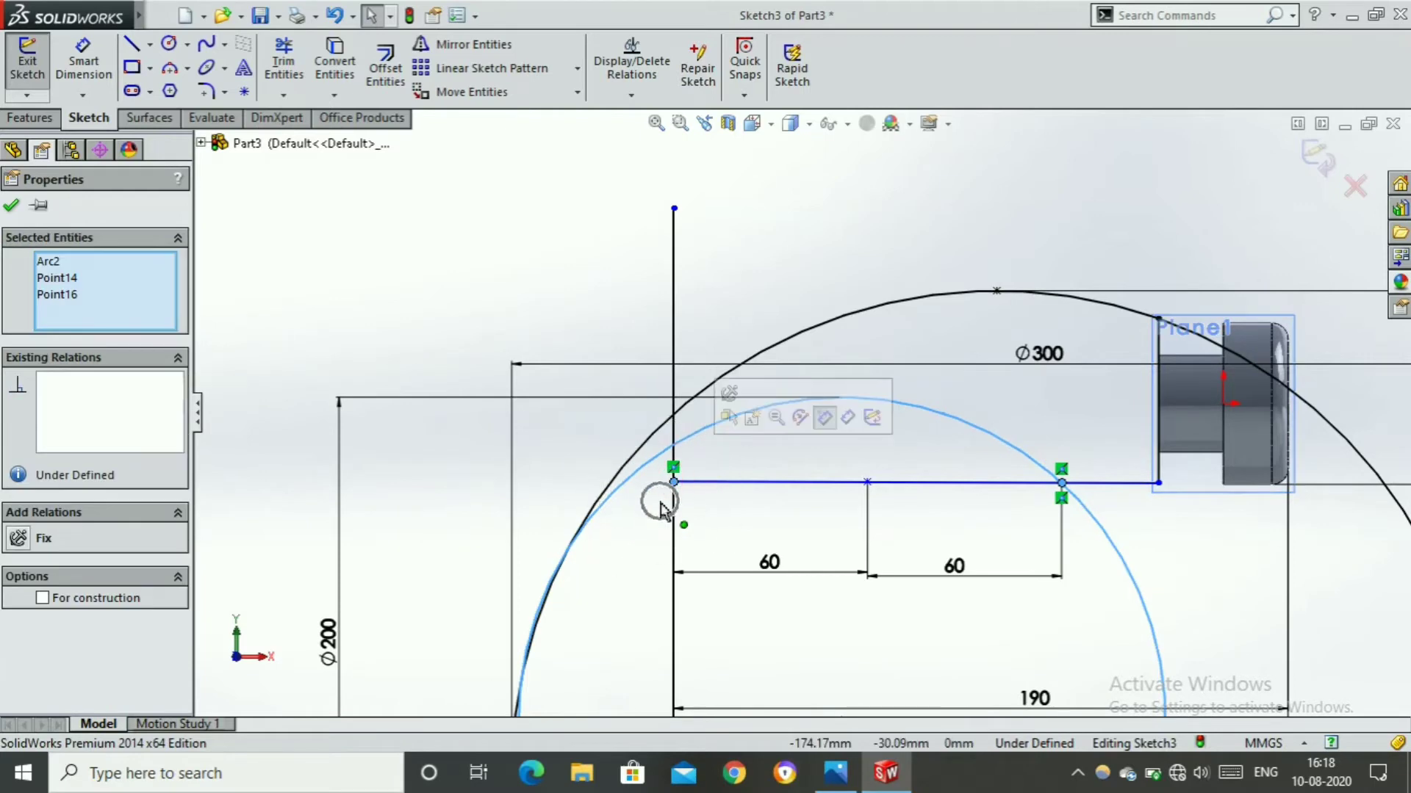
pyautogui.click(717, 472)
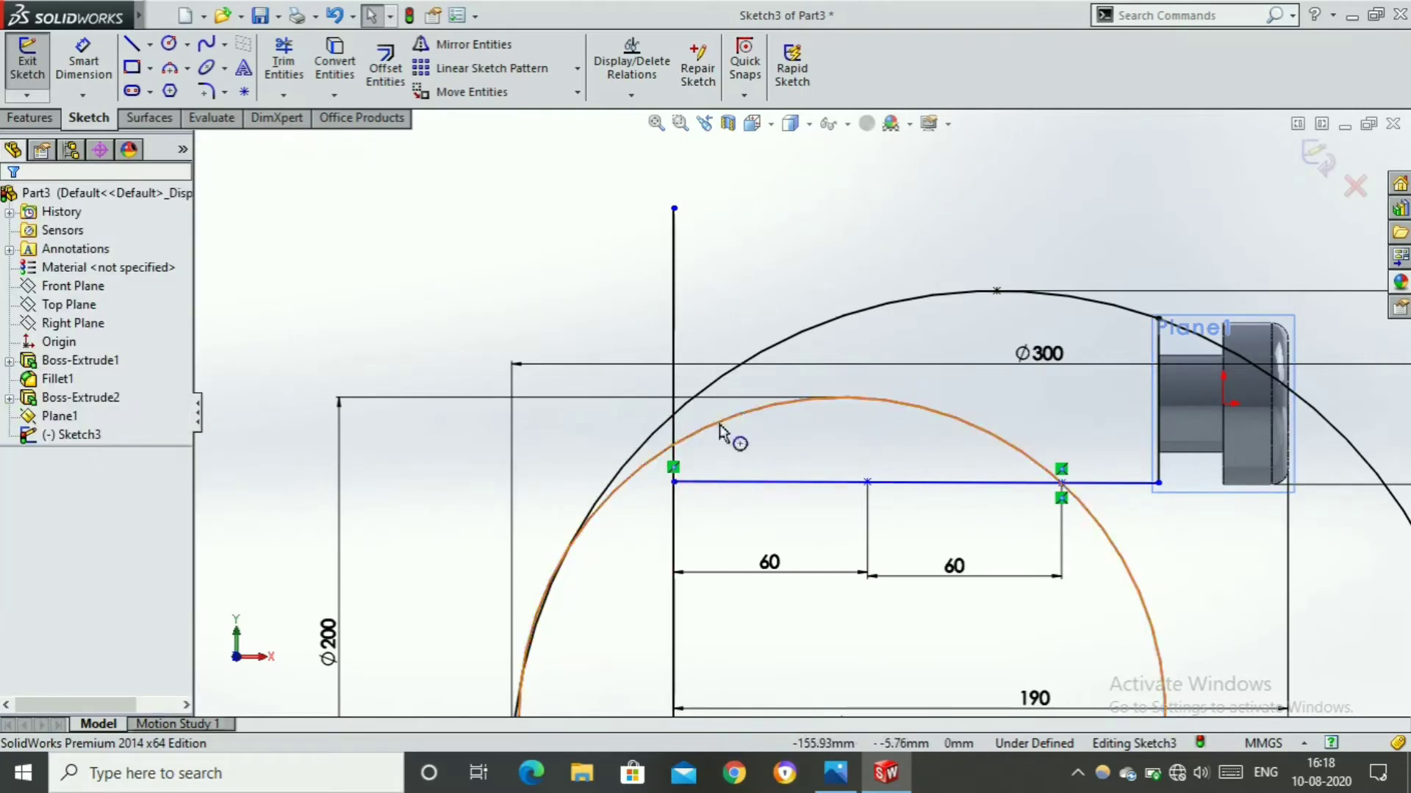
# Make the 200 mm circle coincident with the nearly horizontal line's endpoint on the far vertical line
pyautogui.click(713, 445)
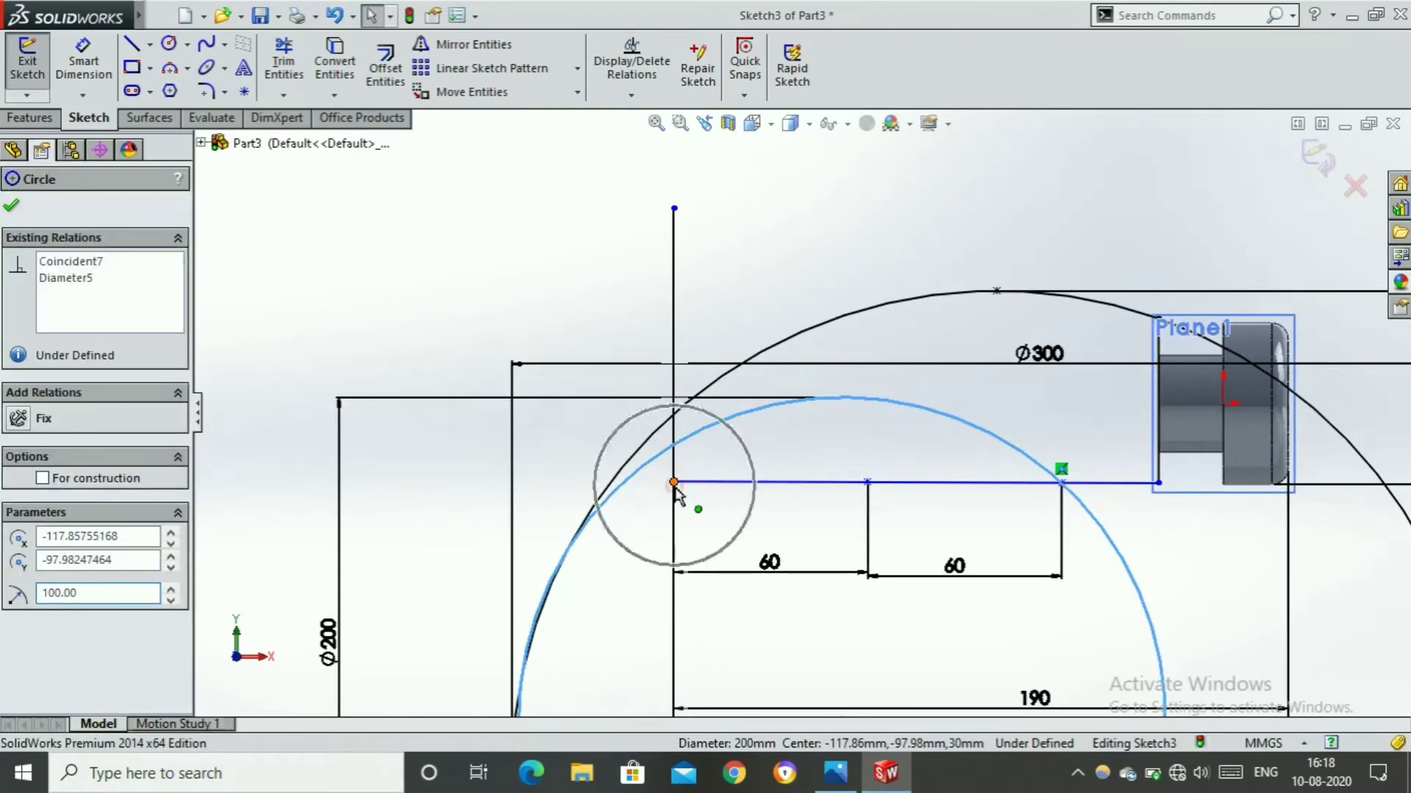
pyautogui.keyDown('ctrl'); pyautogui.click(674, 483); pyautogui.keyUp('ctrl')
pyautogui.click(755, 399)
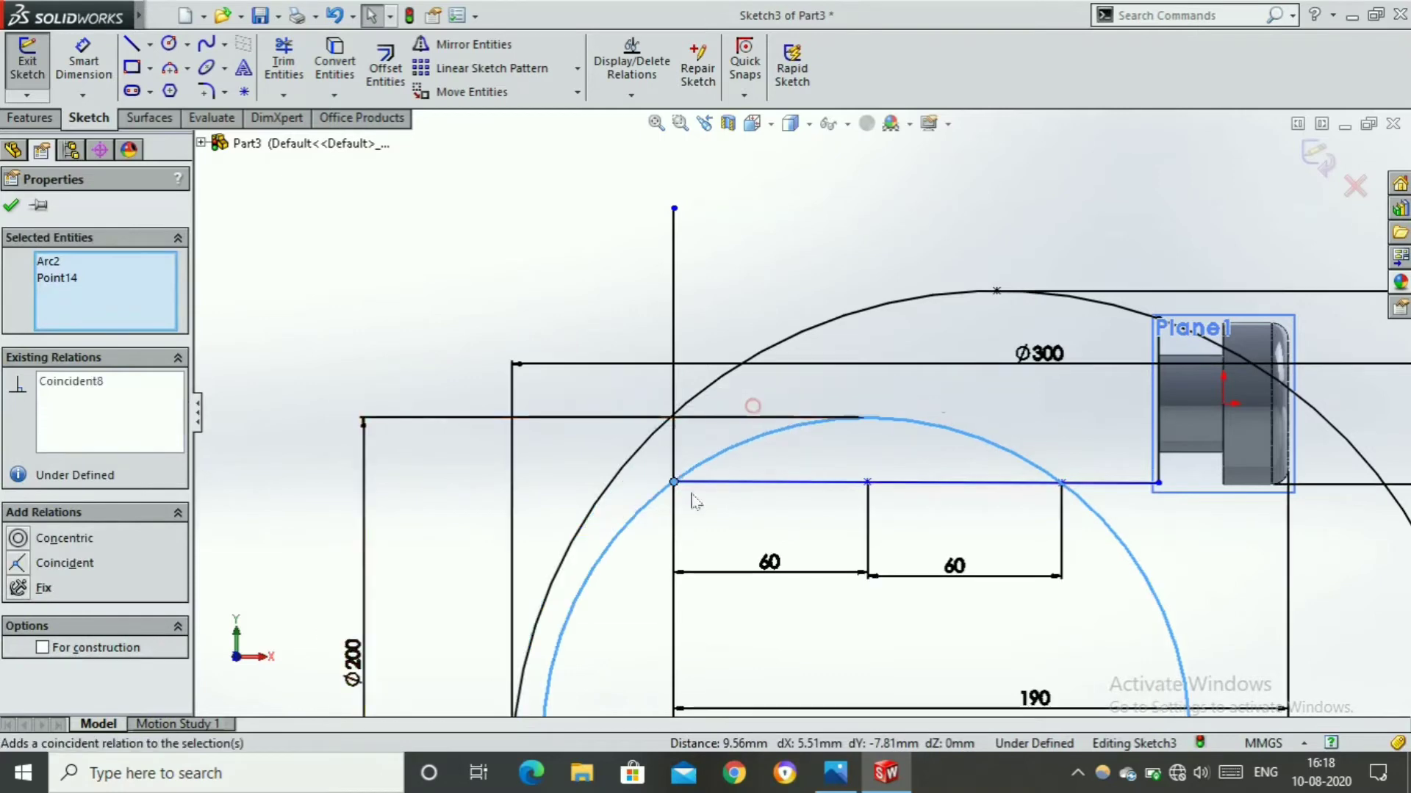
pyautogui.click(12, 207)
# Trim both circles to their upper arcs inside the profile and remove the straight line segments beneath the smaller arc
pyautogui.scroll(4, 799, 413)
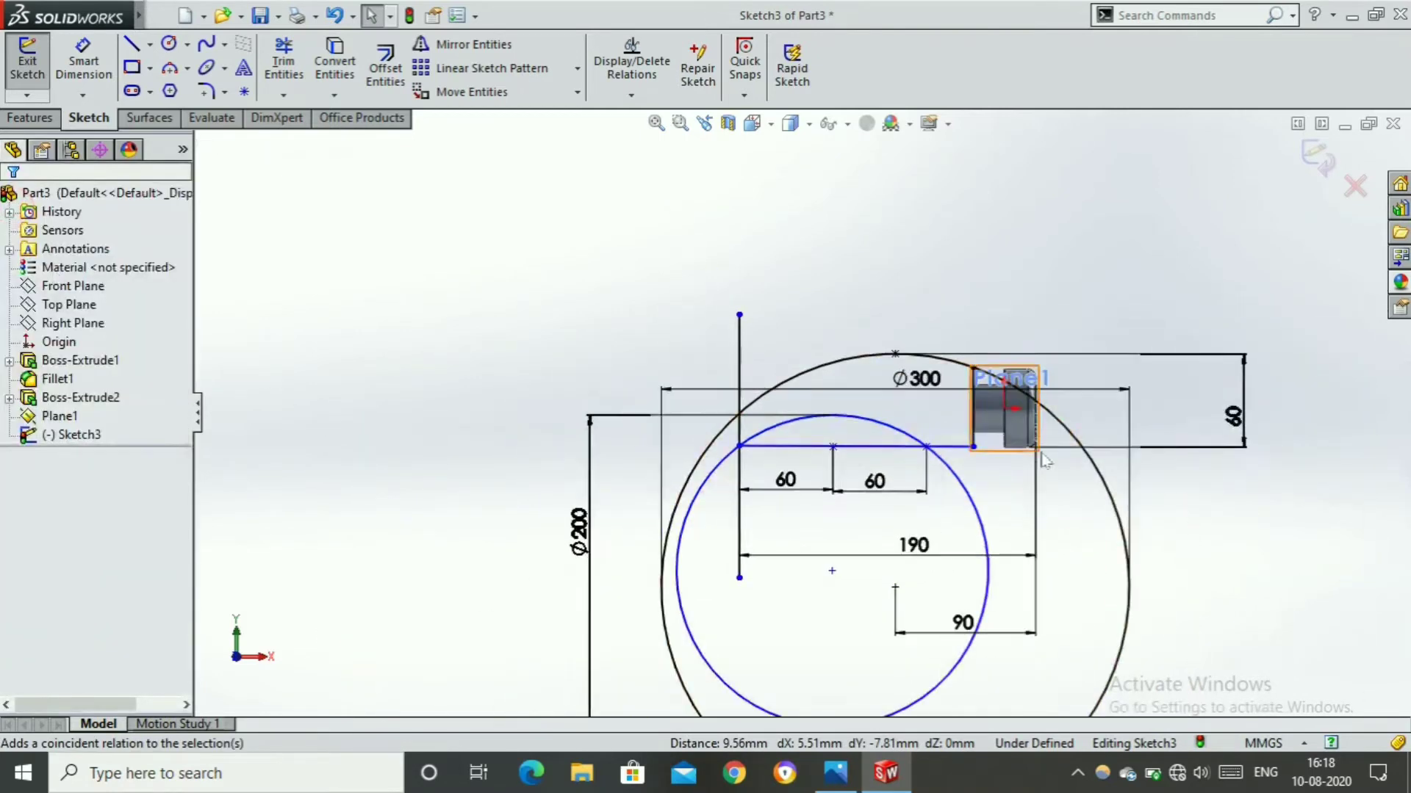
pyautogui.click(283, 66)
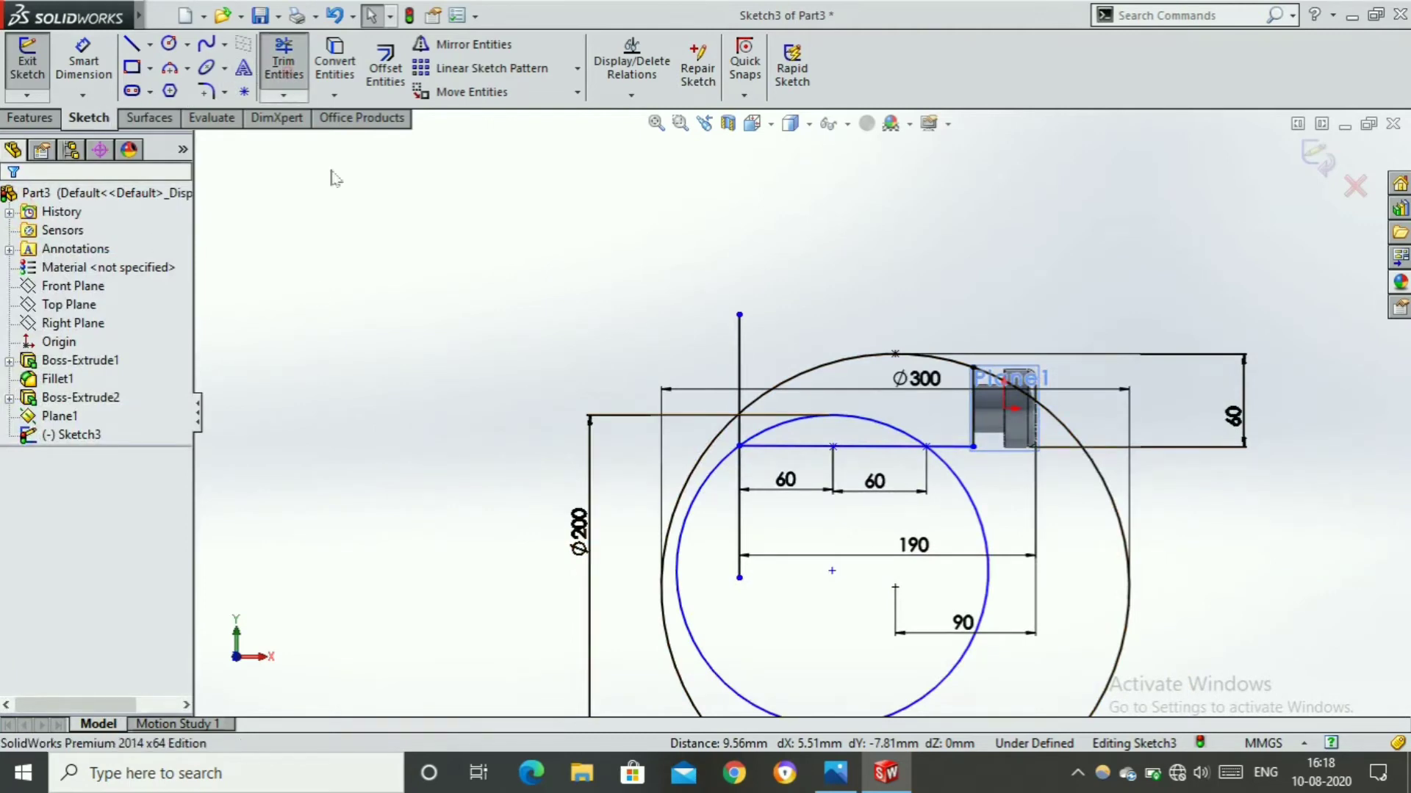
pyautogui.moveTo(694, 429); pyautogui.dragTo(728, 629)
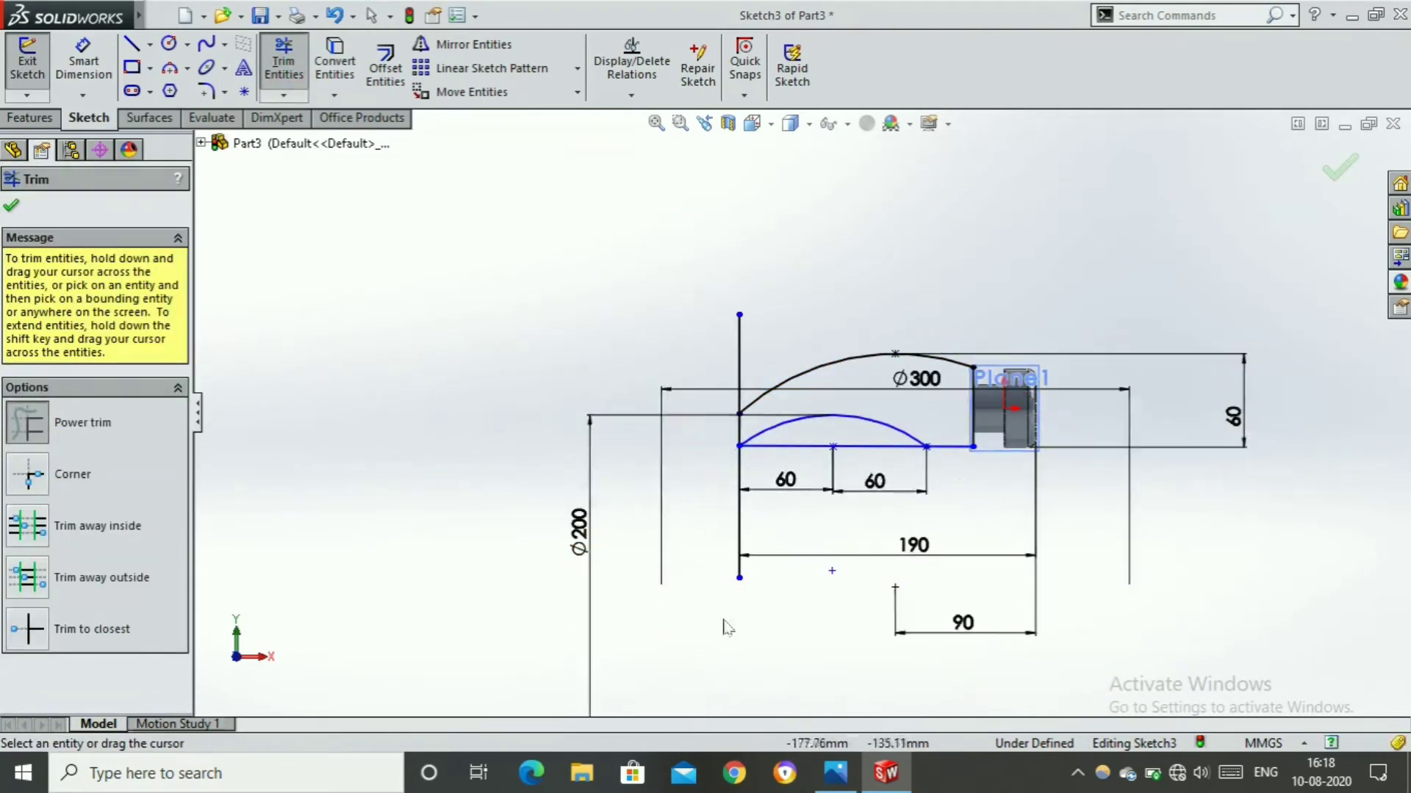
pyautogui.scroll(4, 1018, 441)
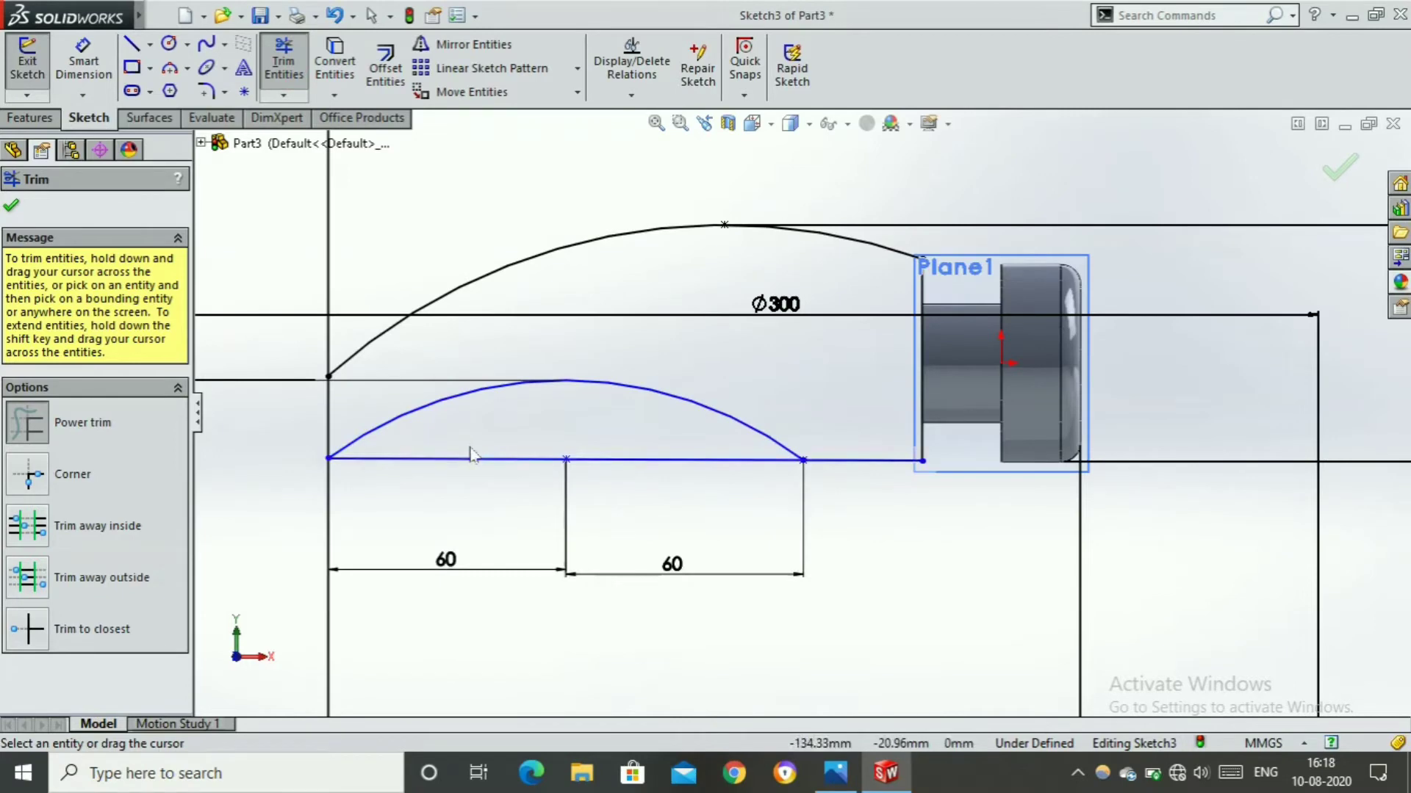
pyautogui.moveTo(478, 448)
pyautogui.mouseDown()
pyautogui.moveTo(547, 475)
pyautogui.moveTo(639, 473)
pyautogui.moveTo(1013, 526)
pyautogui.mouseUp()
# Trim the far vertical line to the segment between the two arcs and exit the sketch
pyautogui.scroll(-4, 799, 412)
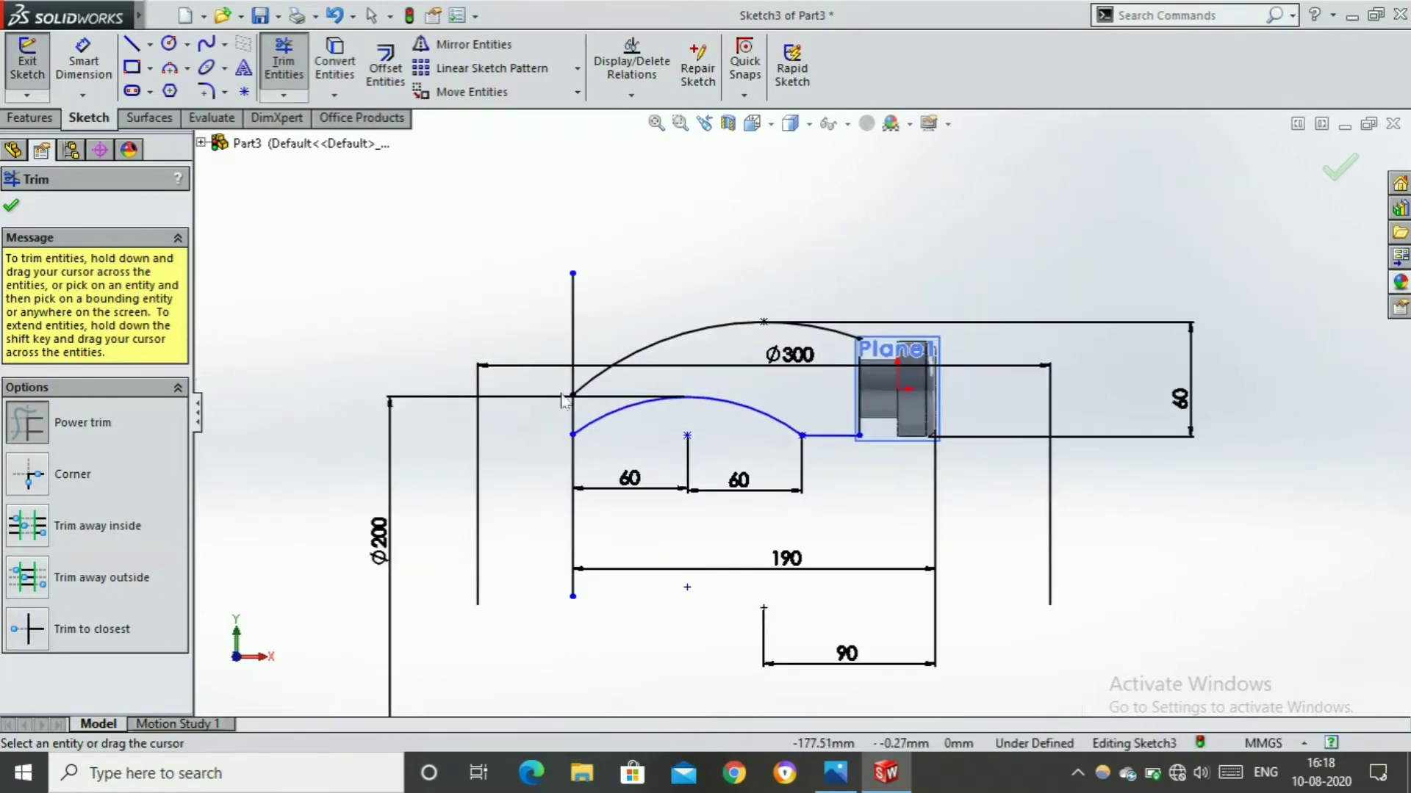
pyautogui.moveTo(556, 343); pyautogui.dragTo(598, 441)
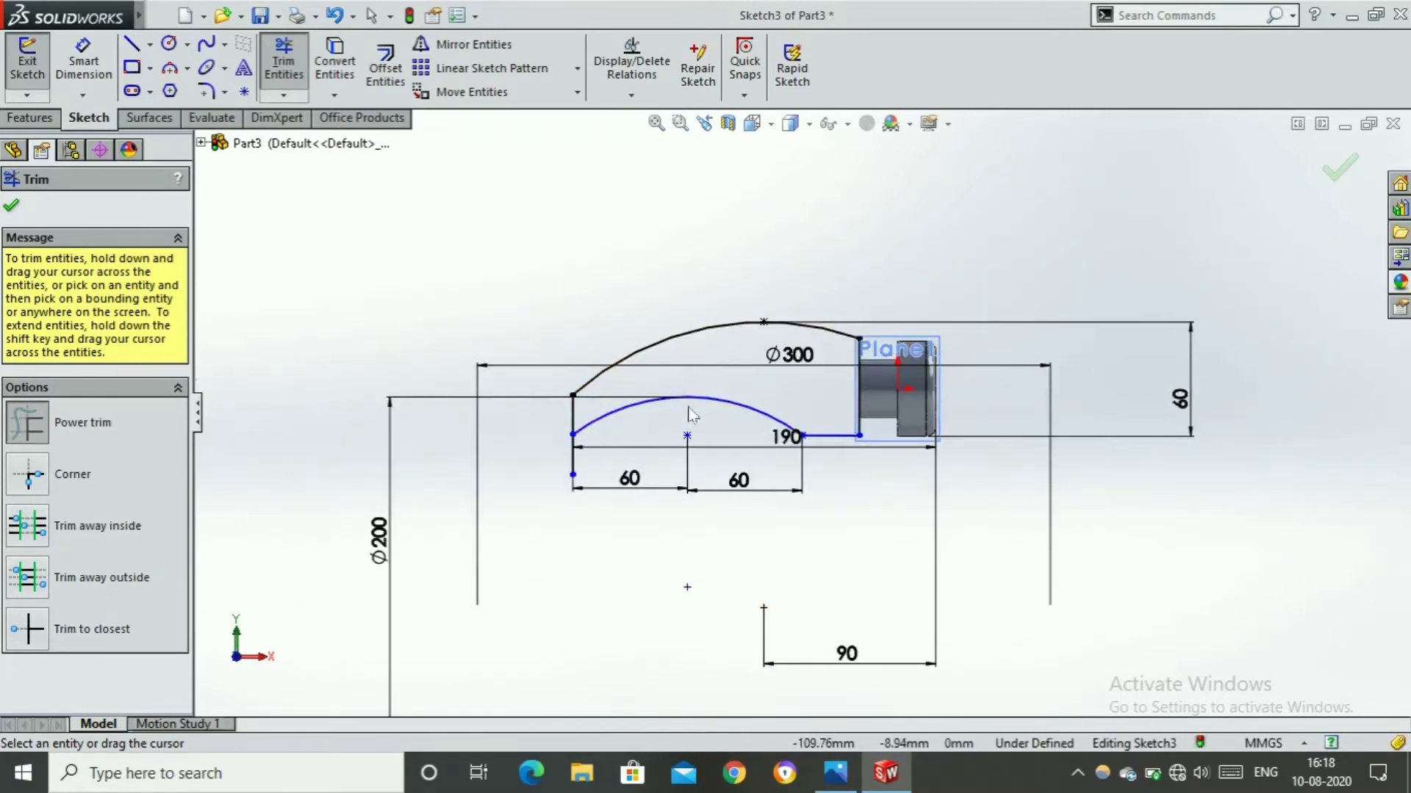
pyautogui.scroll(2, 562, 470)
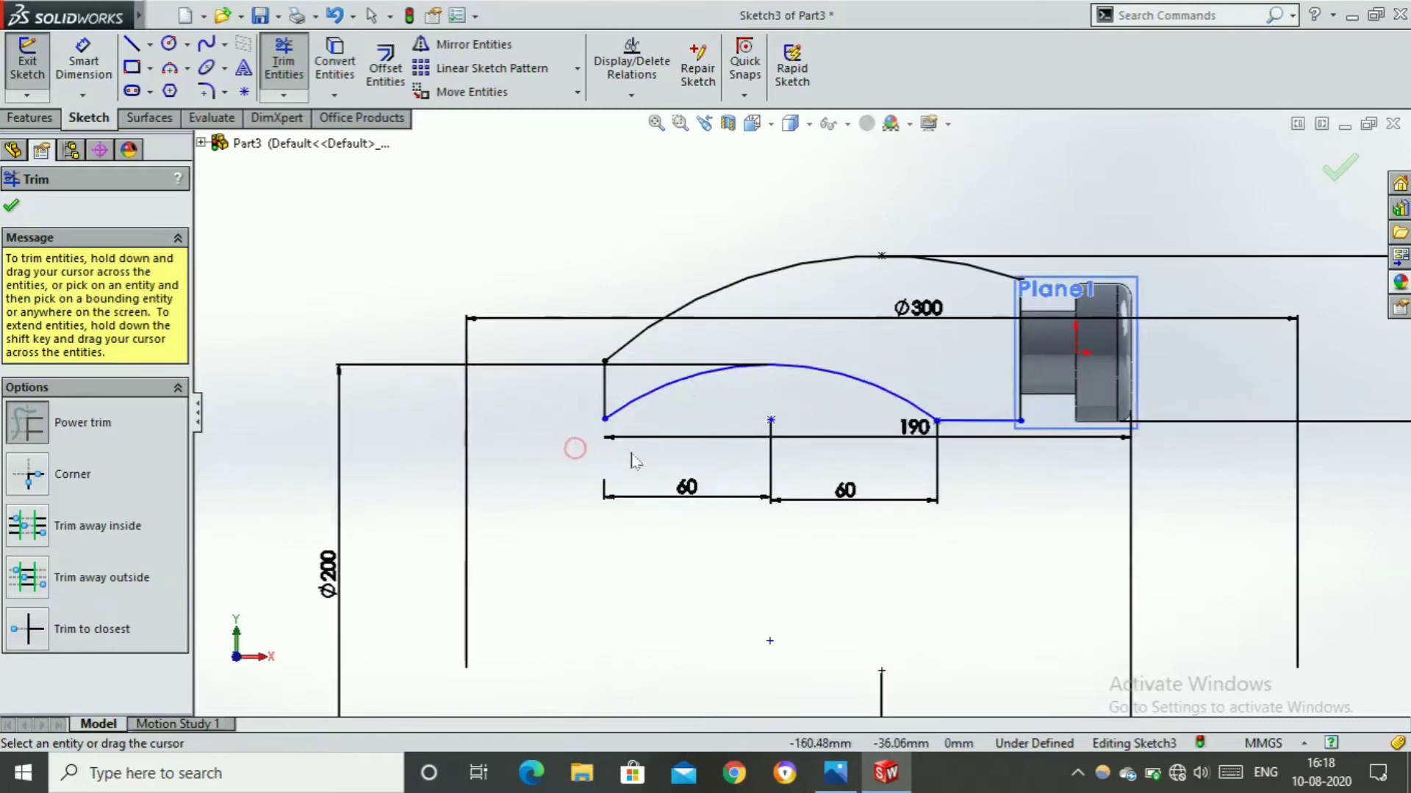
pyautogui.scroll(-2, 1074, 476)
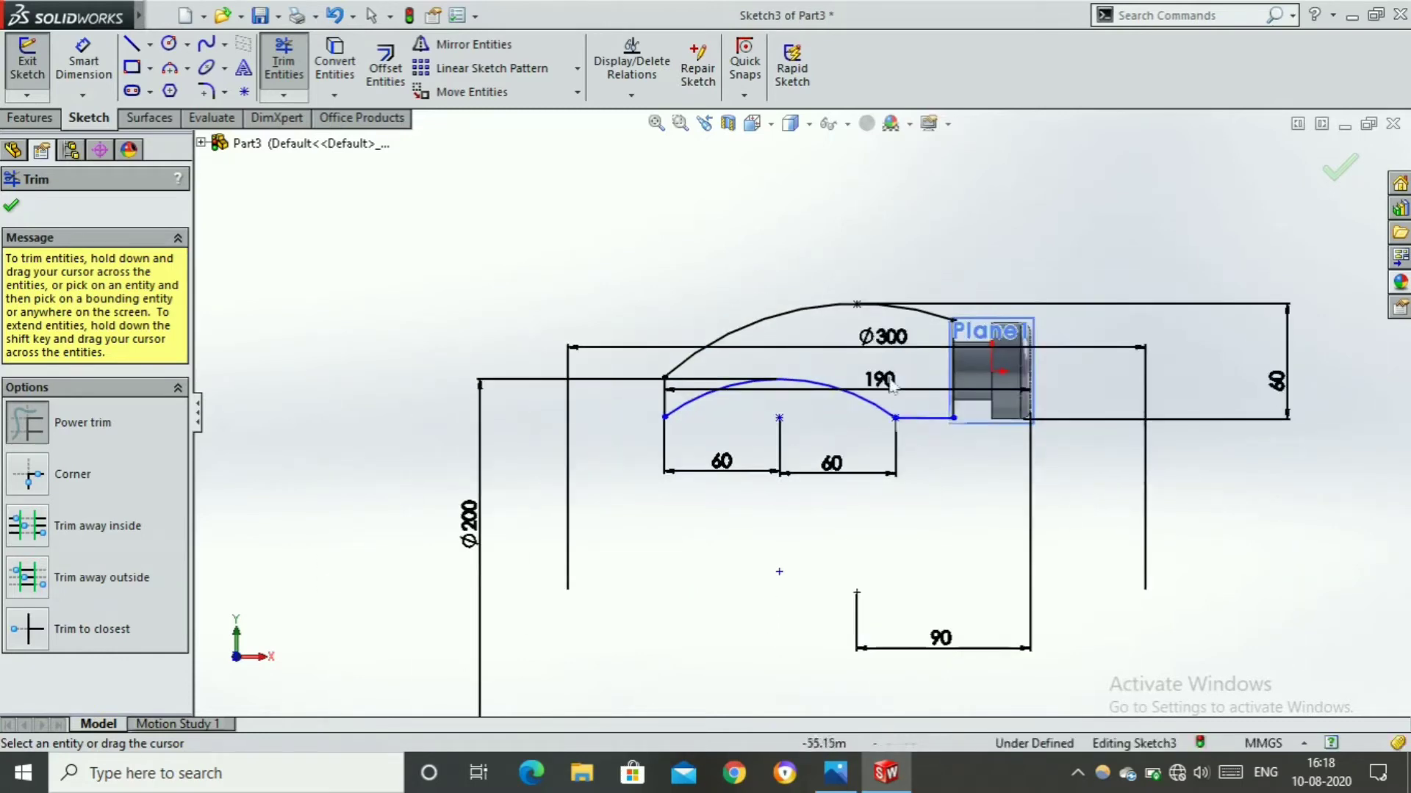
pyautogui.scroll(2, 891, 384)
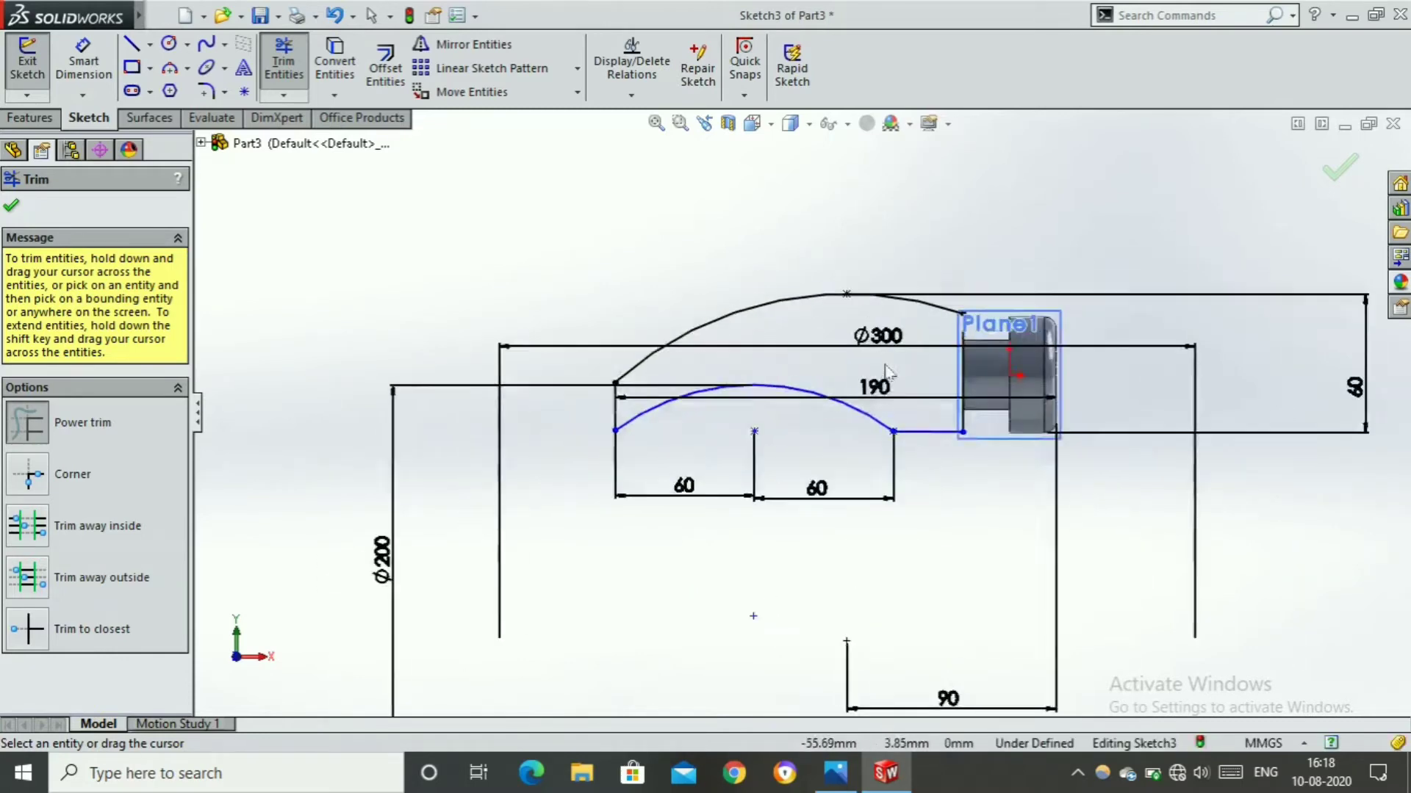
pyautogui.click(9, 207)
pyautogui.scroll(-2, 1116, 327)
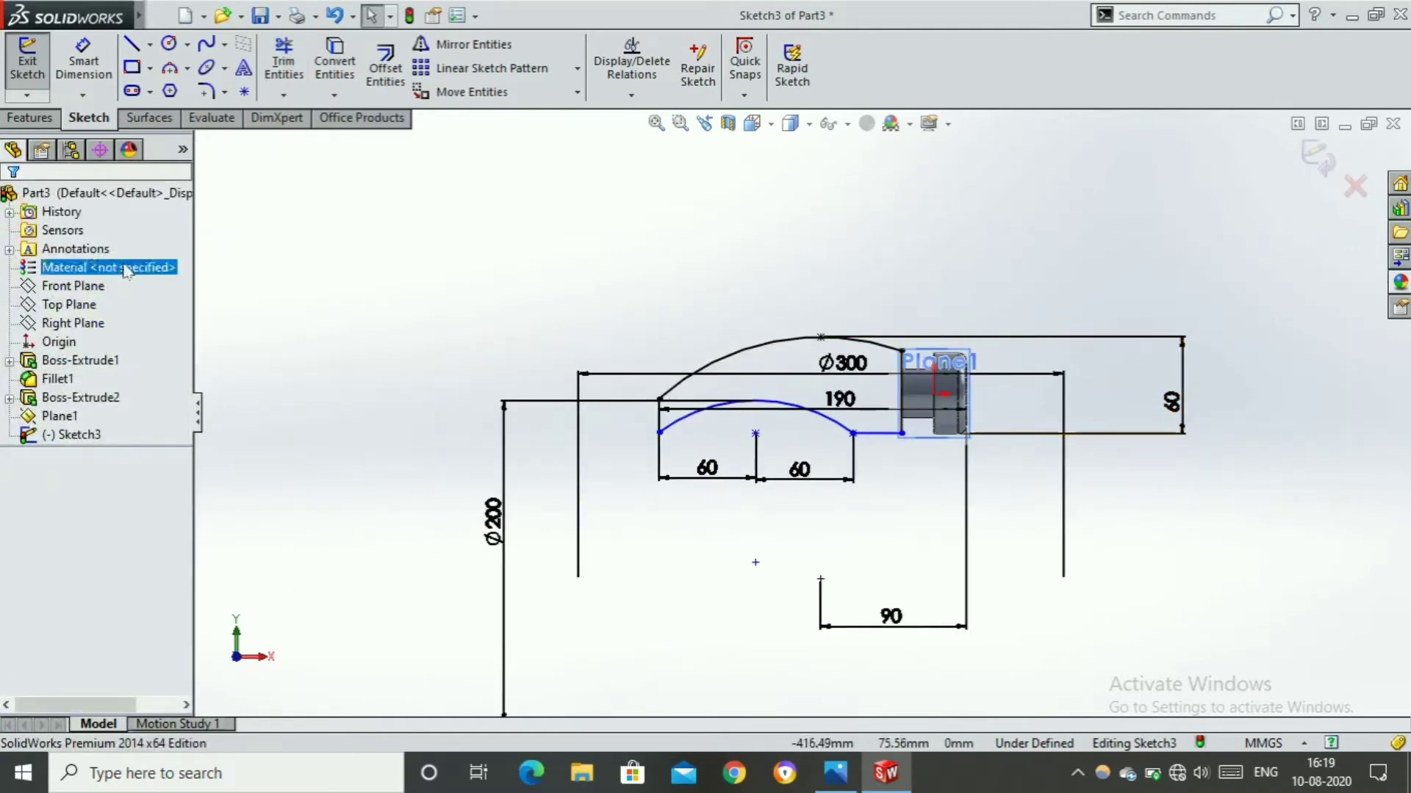
pyautogui.click(27, 66)
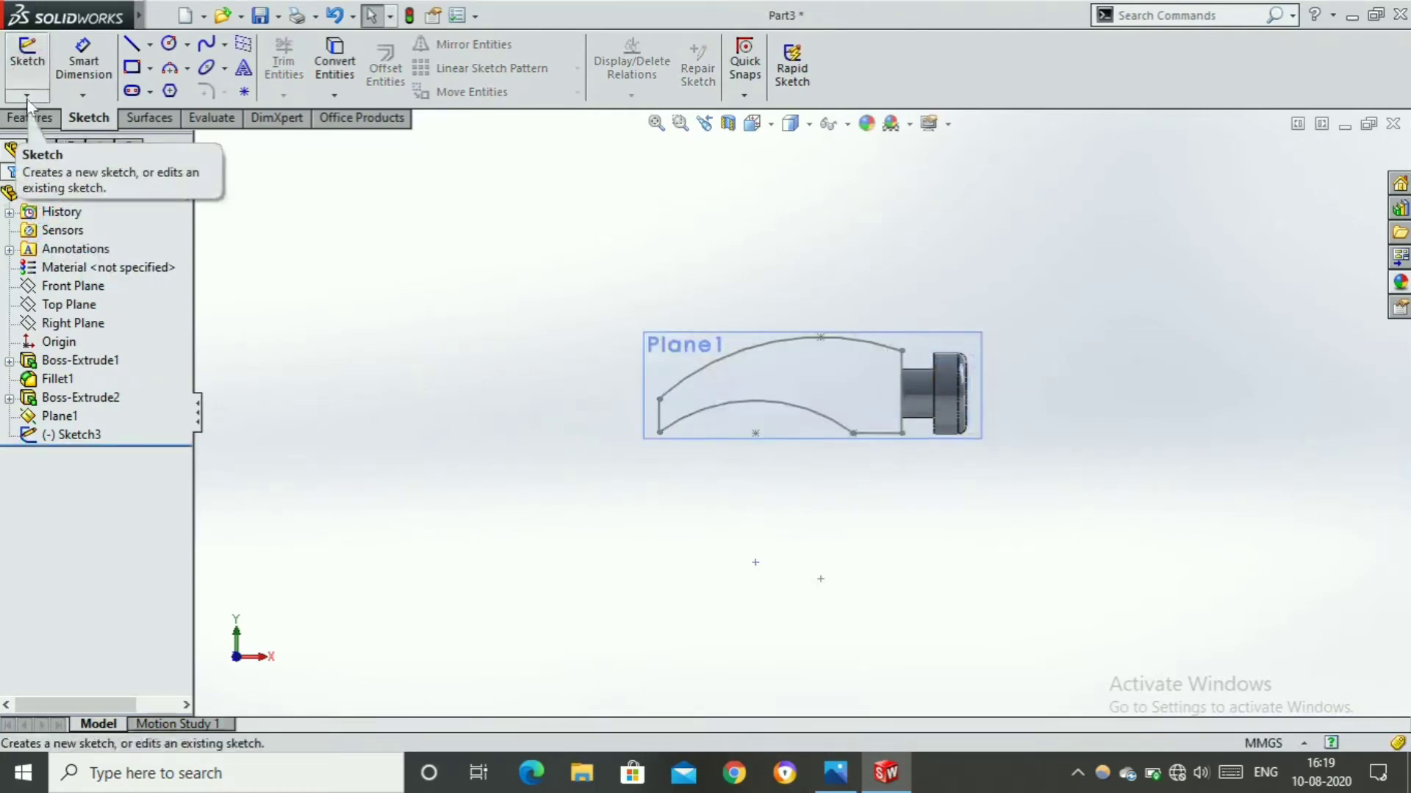
pyautogui.click(33, 96)
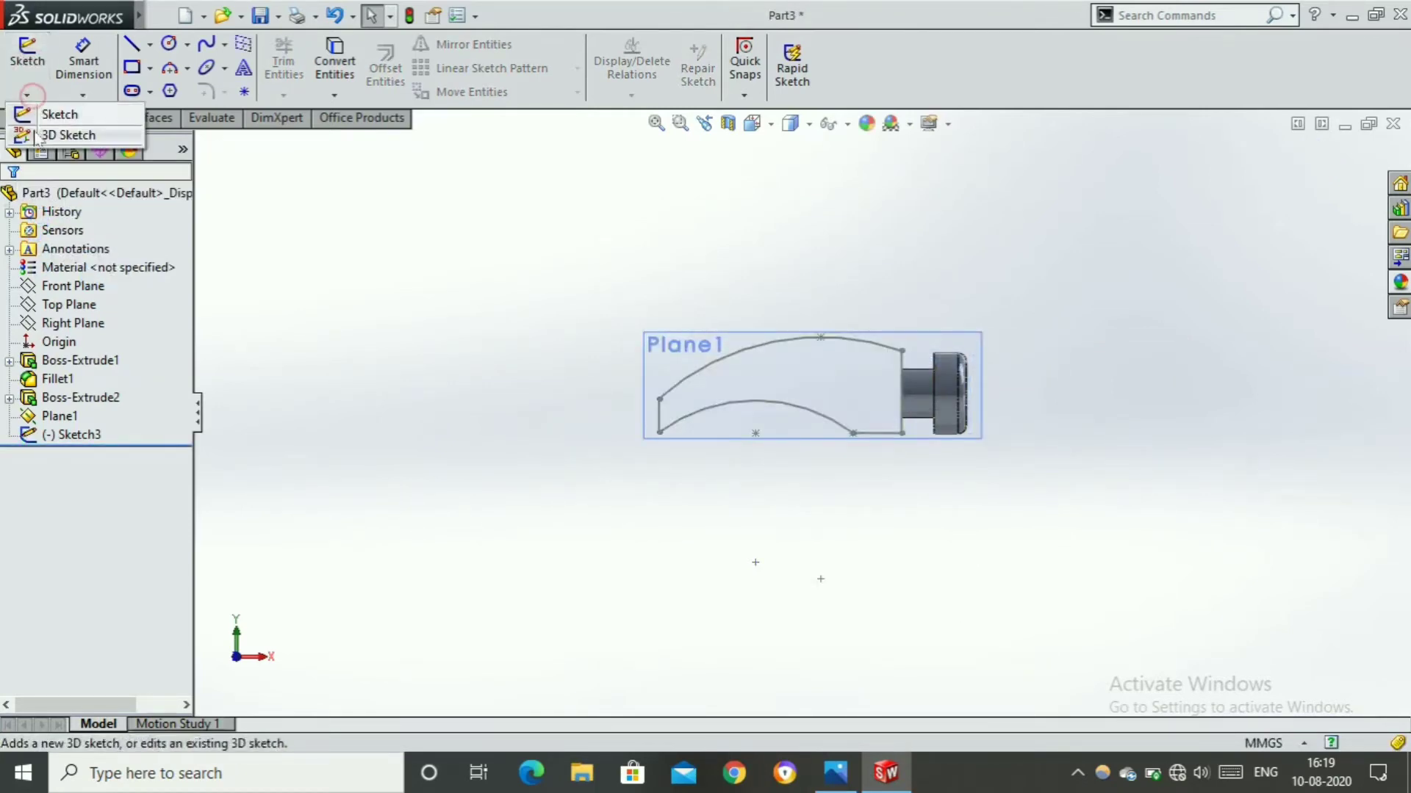
pyautogui.click(48, 132)
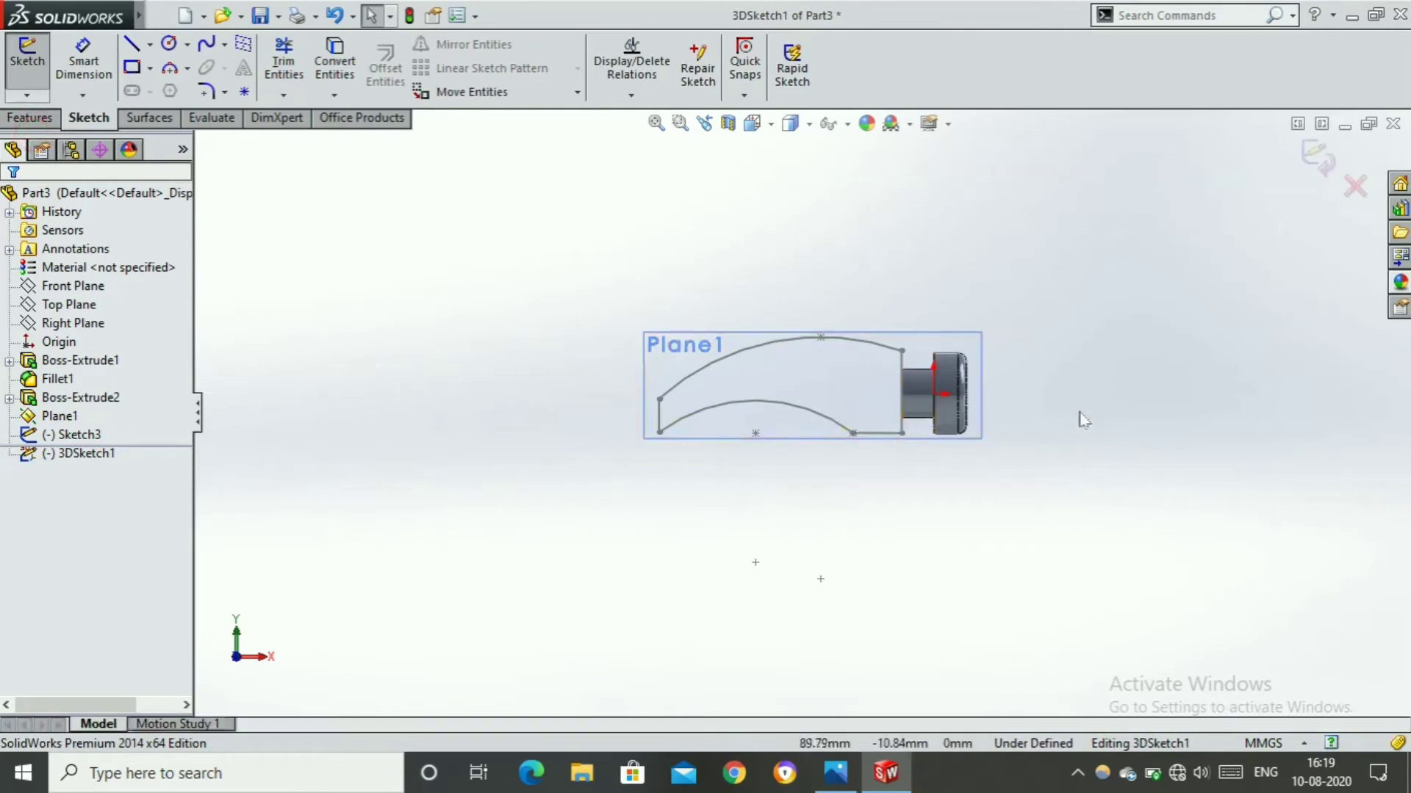
pyautogui.moveTo(1080, 416)
pyautogui.mouseDown(button='middle')
pyautogui.moveTo(1058, 409)
pyautogui.moveTo(1005, 441)
pyautogui.moveTo(977, 489)
pyautogui.moveTo(986, 498)
pyautogui.mouseUp(button='middle')
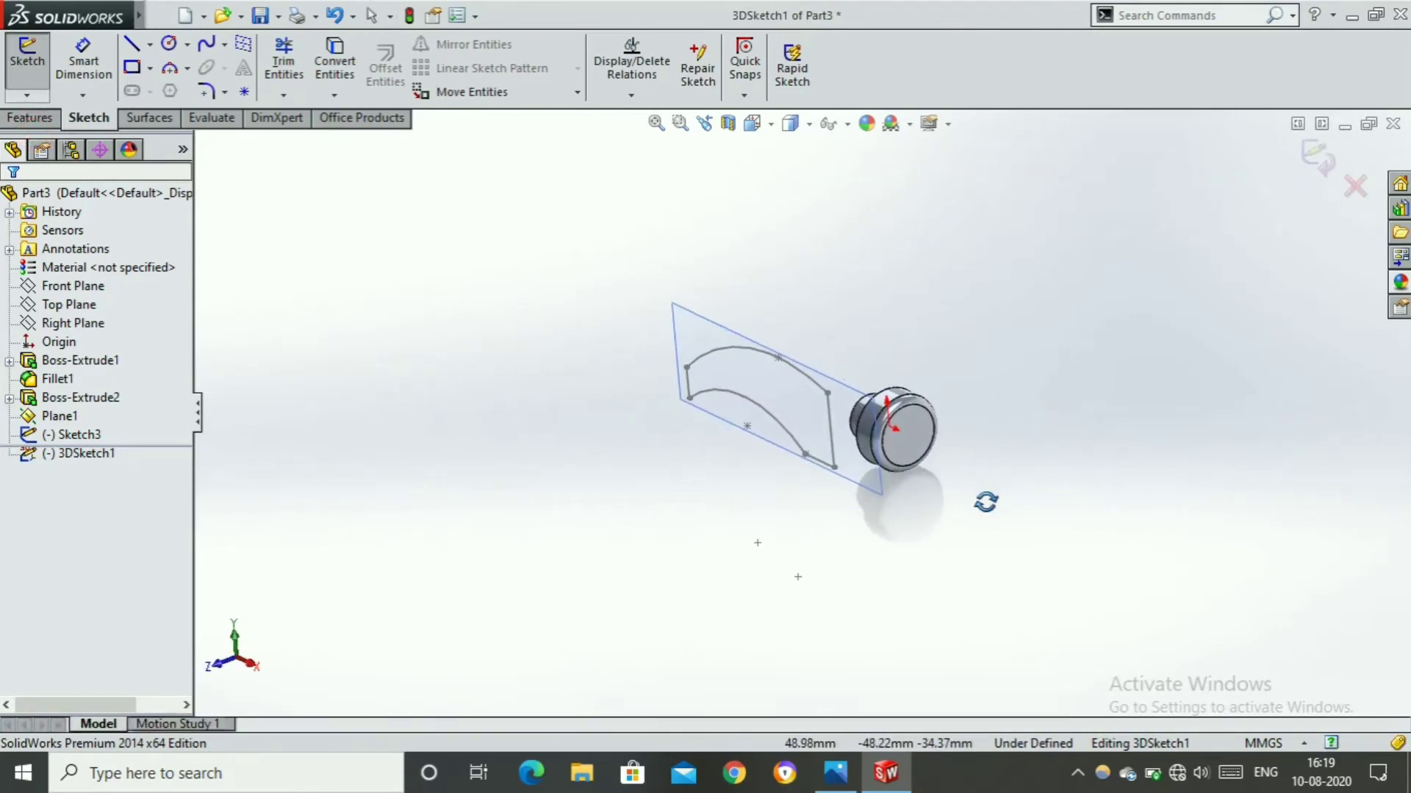
pyautogui.scroll(2, 812, 333)
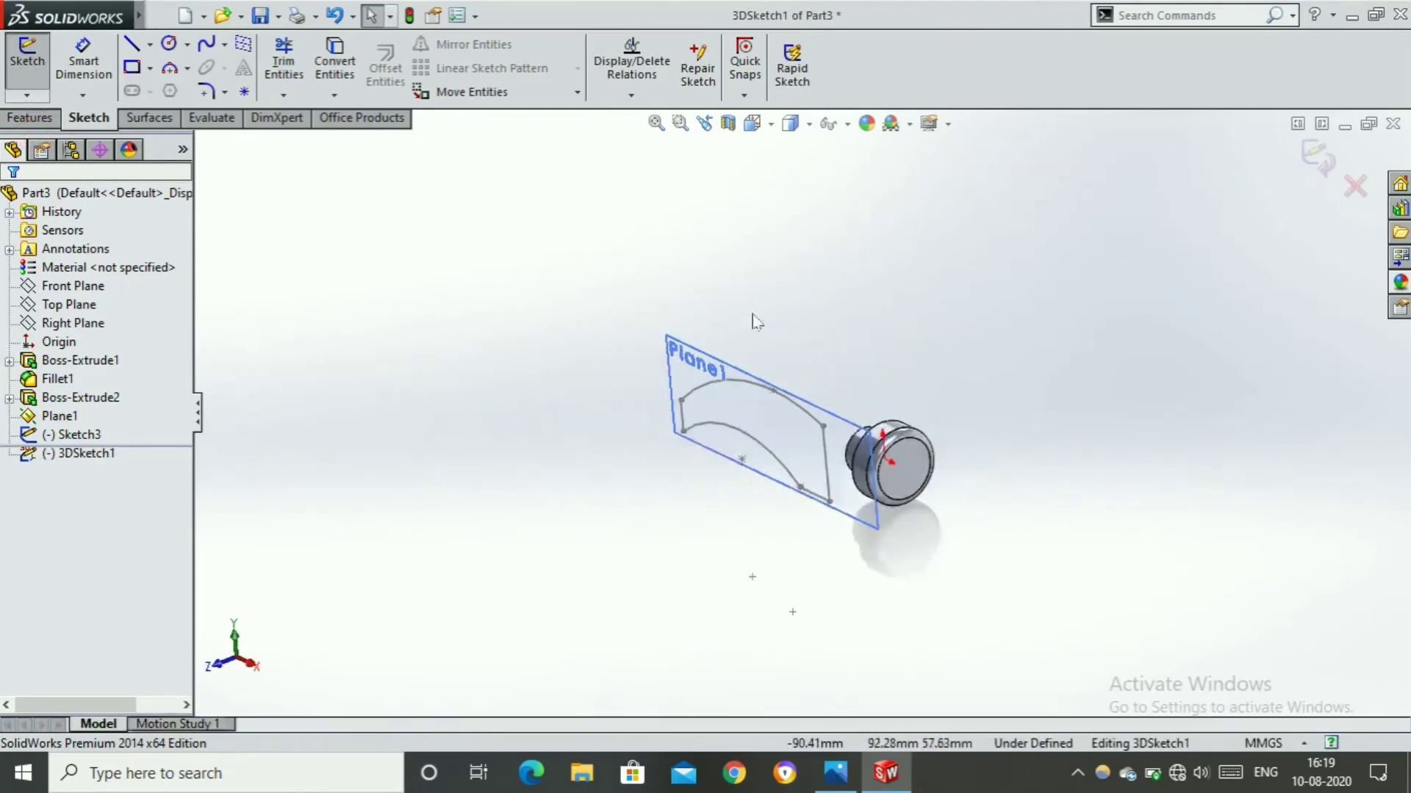
pyautogui.click(24, 122)
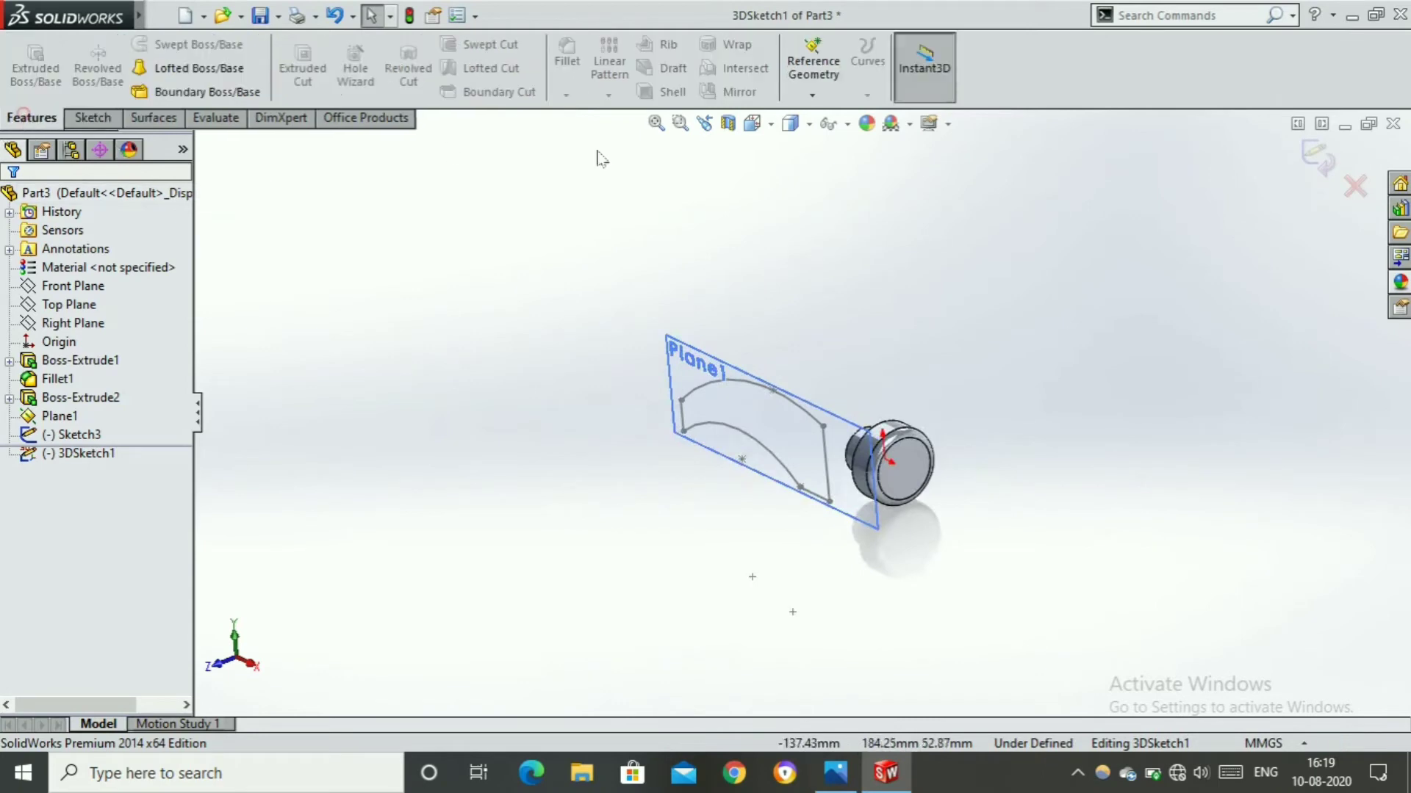
pyautogui.click(814, 94)
pyautogui.click(1317, 160)
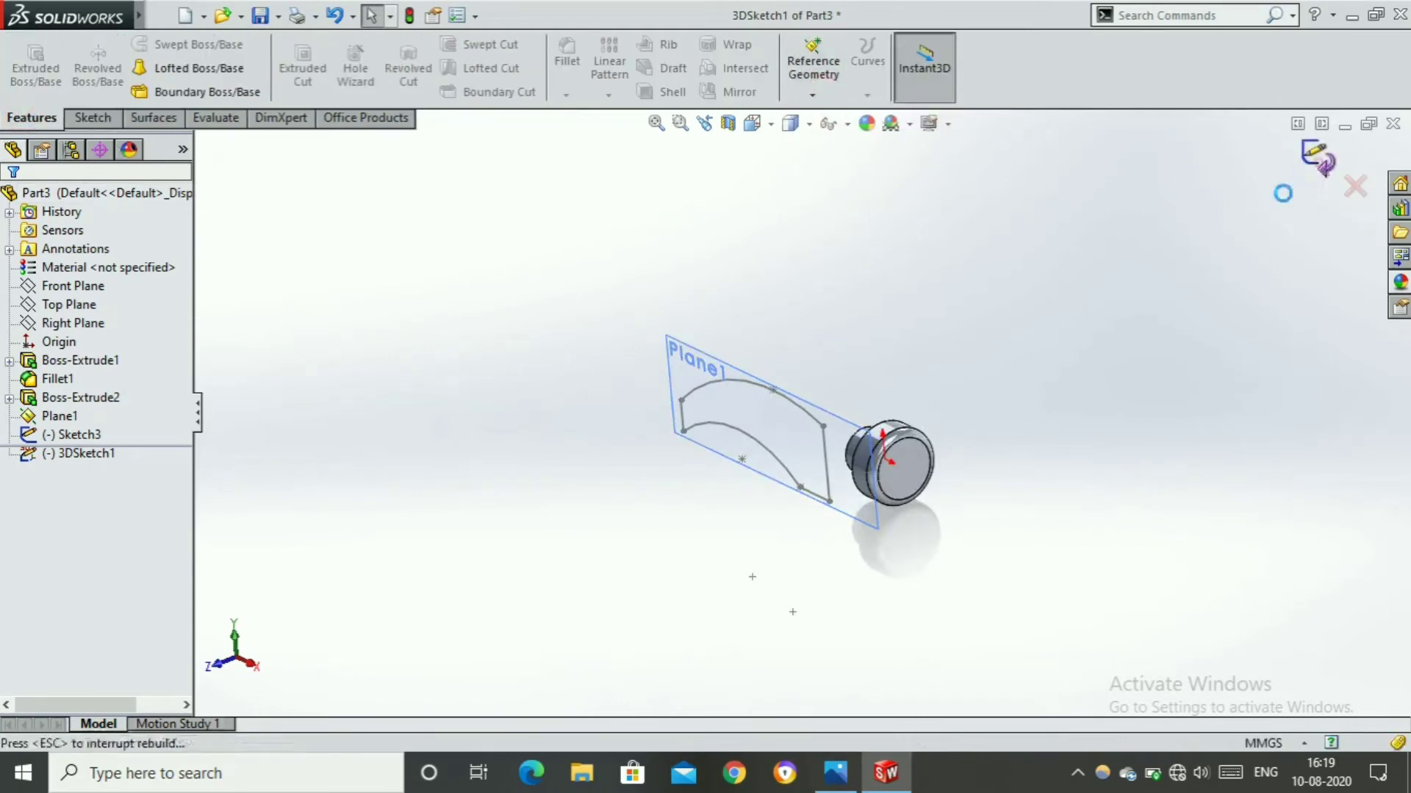
# Create a reference plane offset 60 mm from Plane1, with the offset direction flipped
pyautogui.click(812, 94)
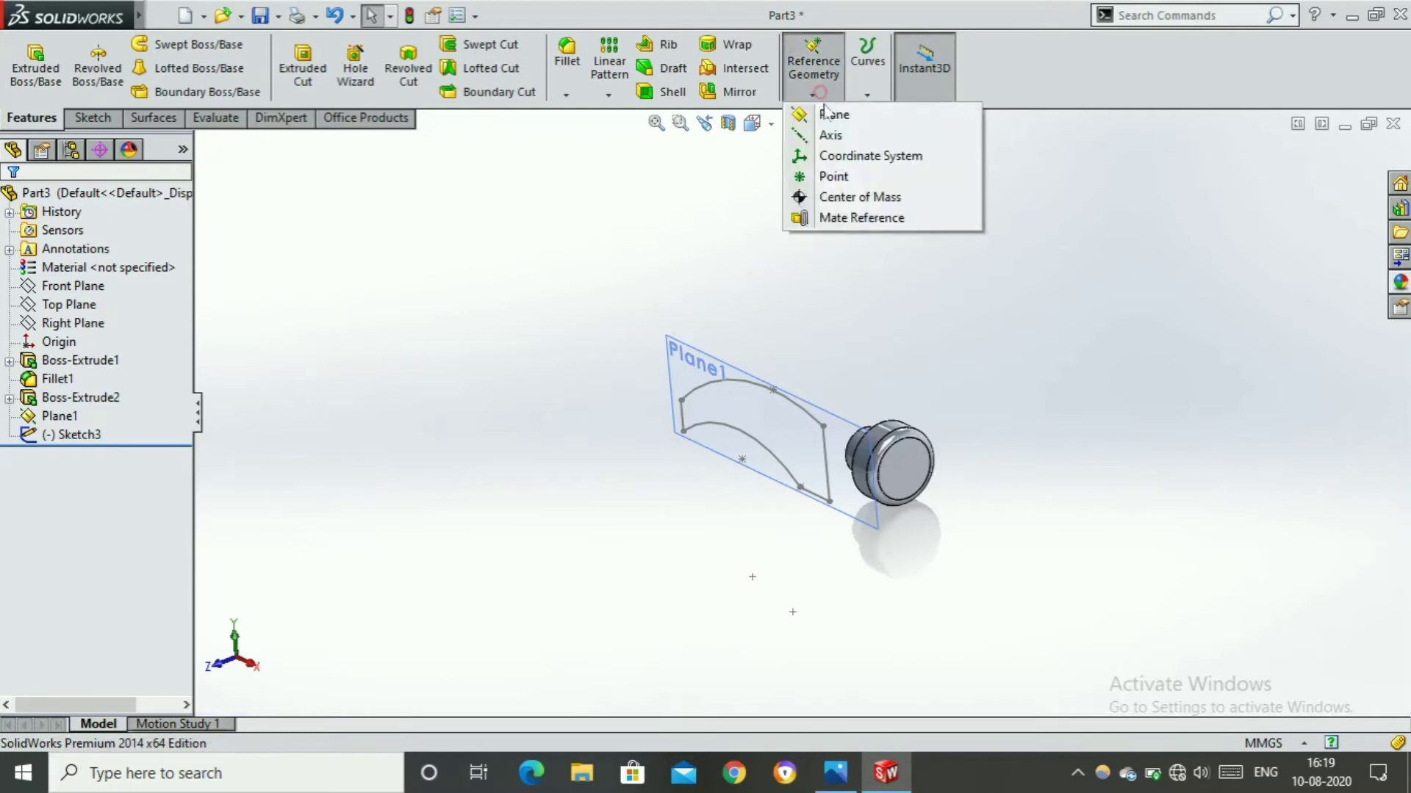
pyautogui.click(834, 115)
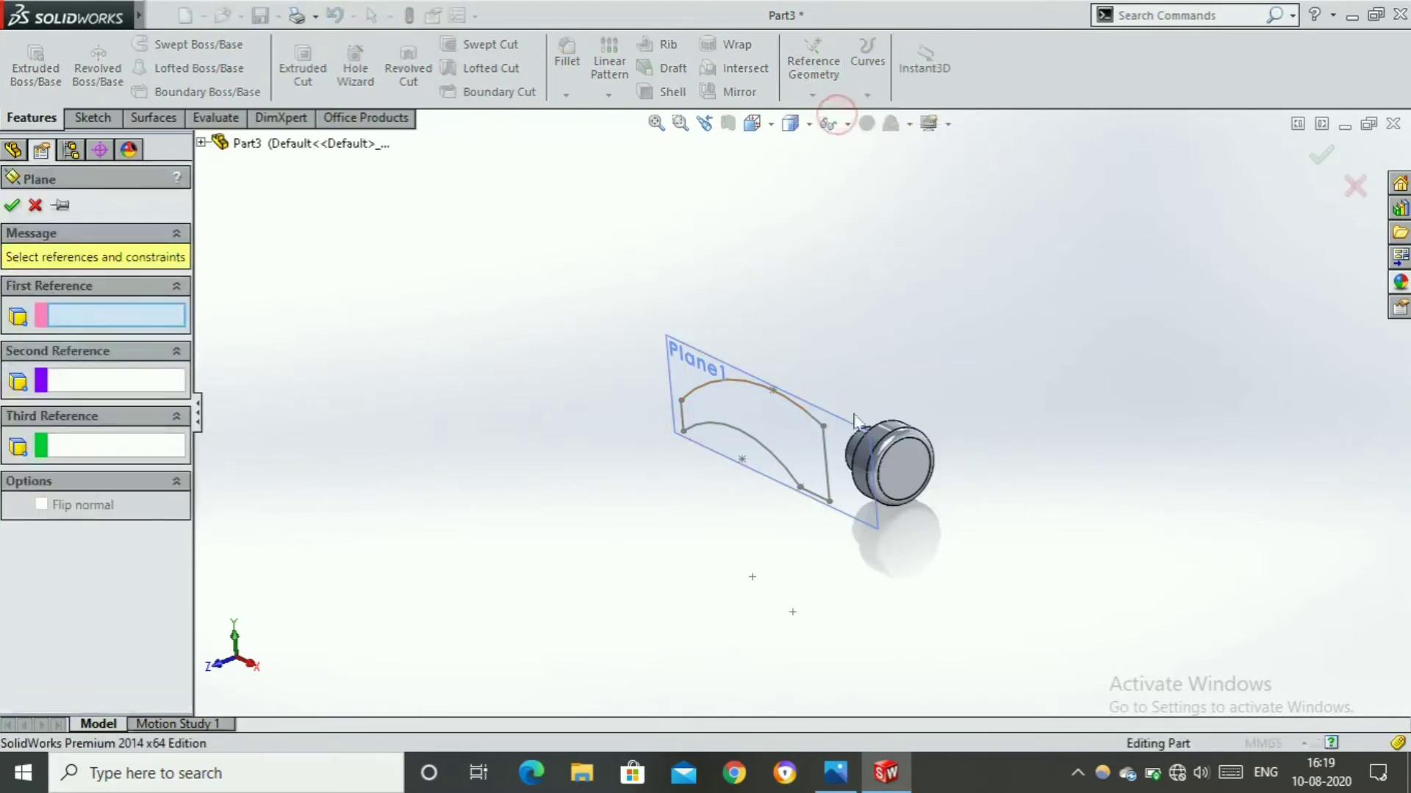
pyautogui.scroll(-2, 808, 385)
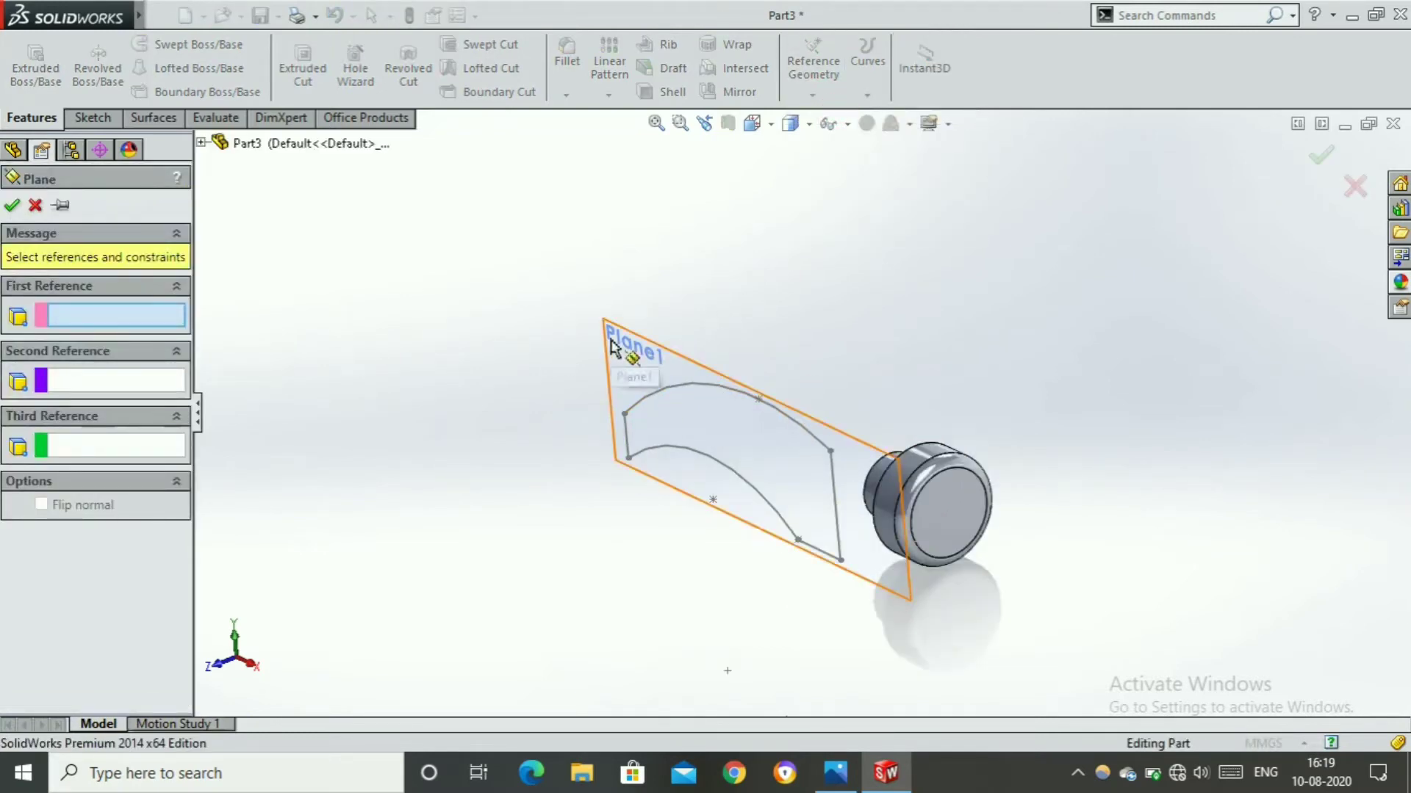
pyautogui.click(670, 382)
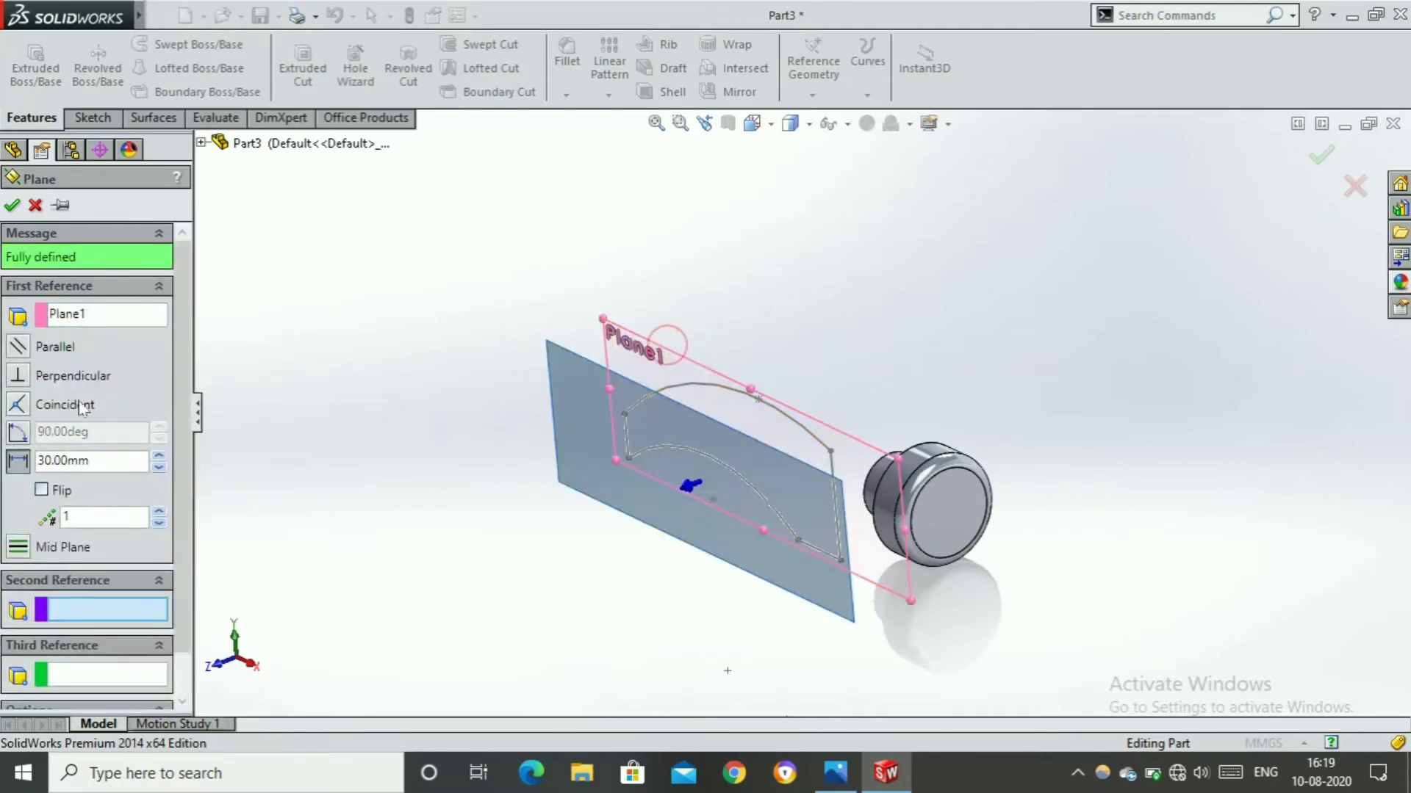
pyautogui.click(41, 490)
pyautogui.click(57, 463)
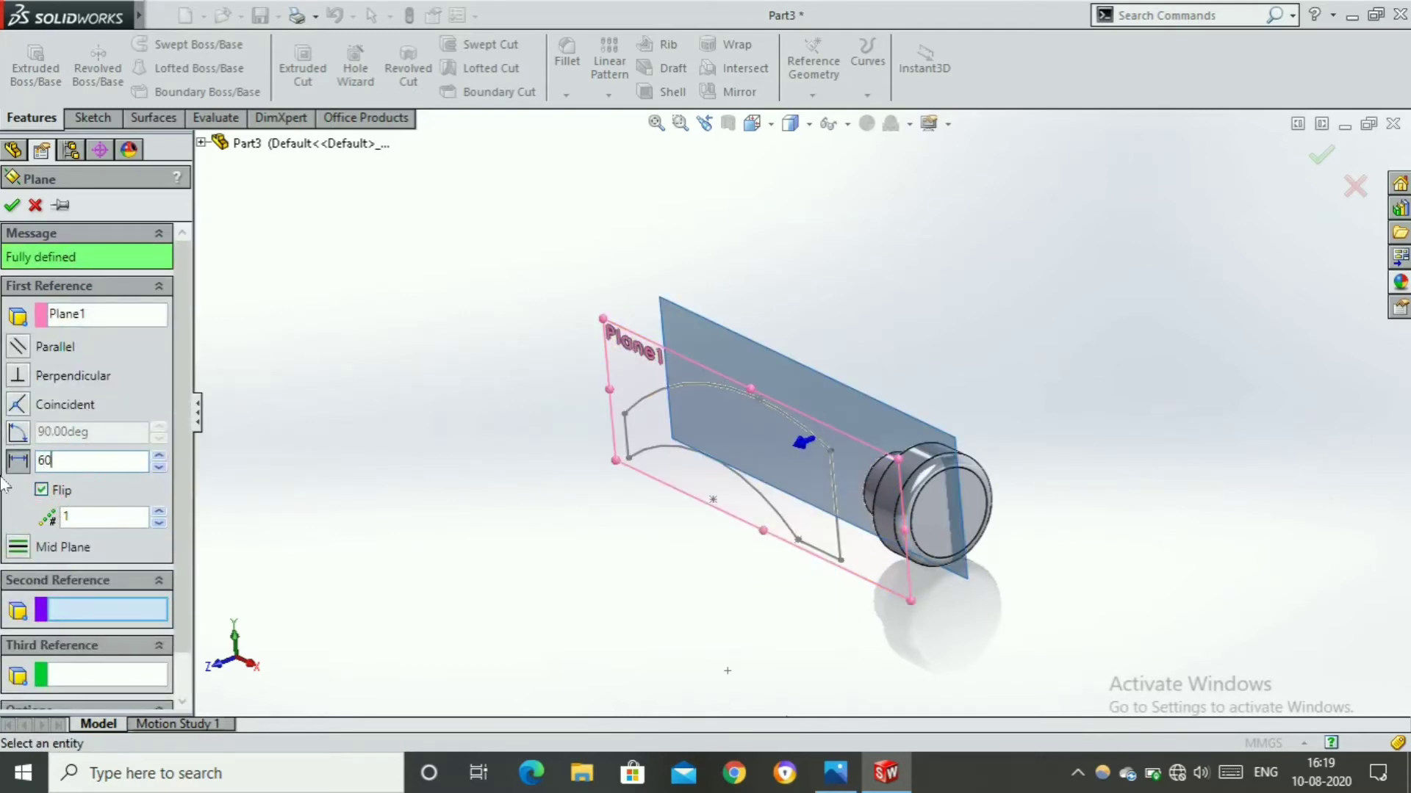
pyautogui.press('Return')
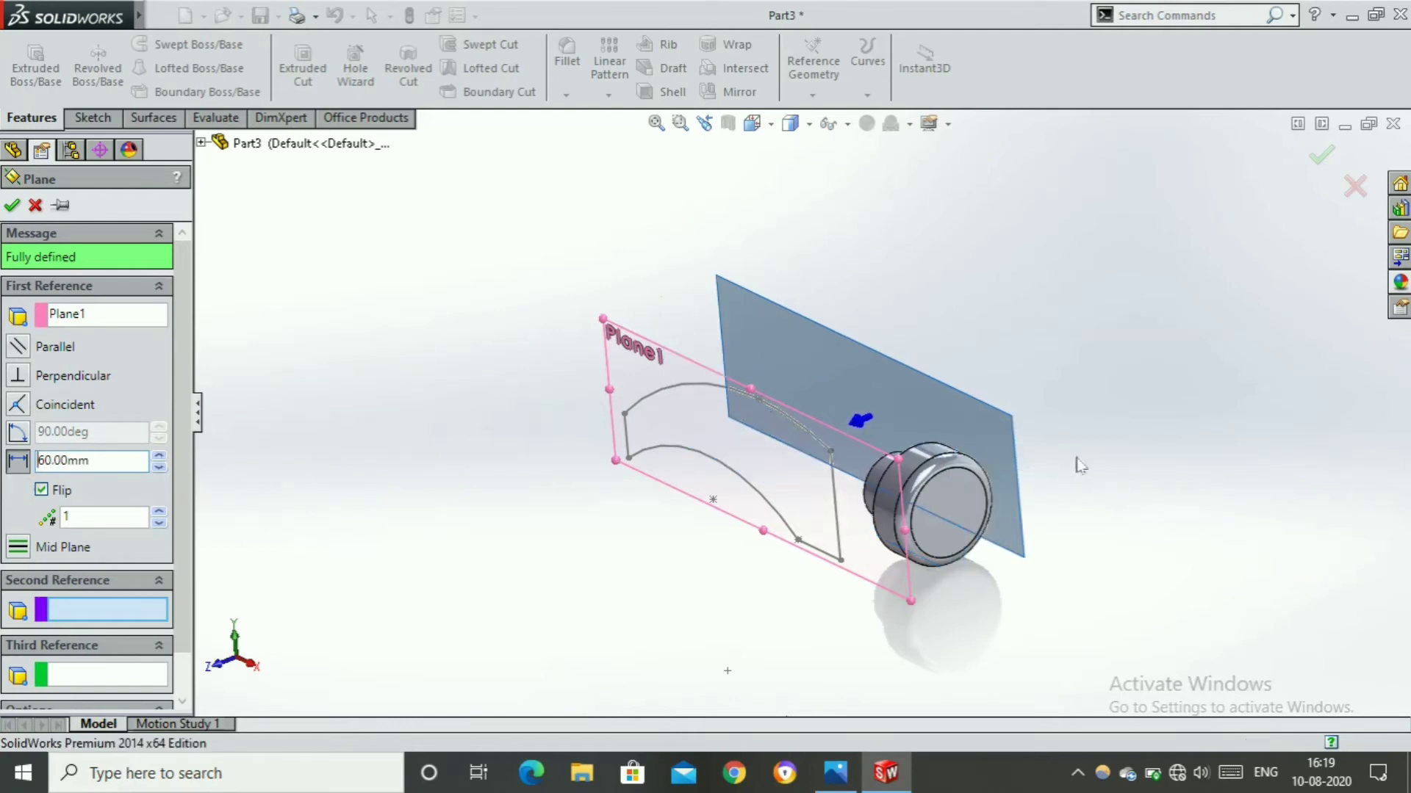
pyautogui.moveTo(1080, 465); pyautogui.dragTo(987, 479, button='middle')
pyautogui.click(12, 205)
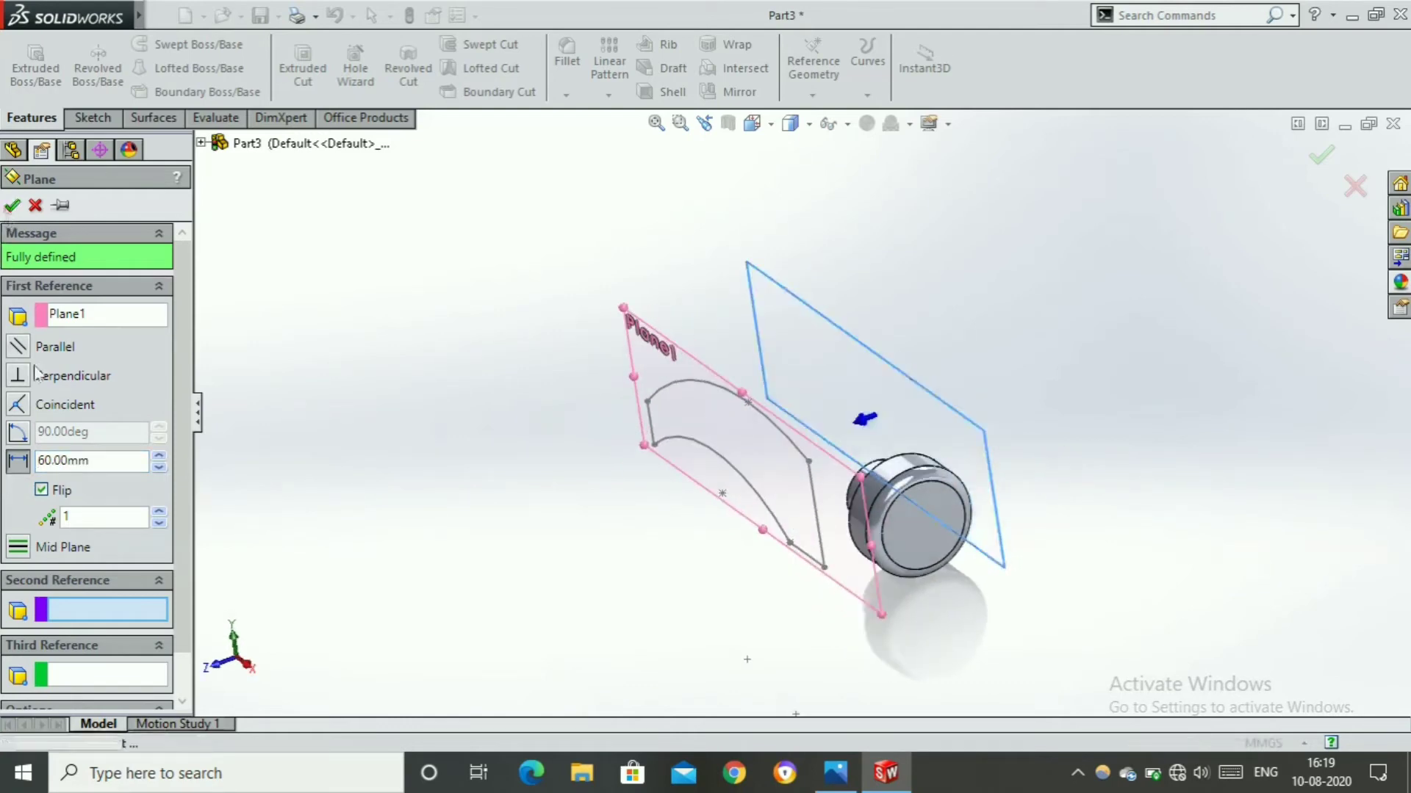
# Start a sketch on the new offset plane and convert the claw profile's two arcs, short end line and lower line into it
pyautogui.scroll(-2, 947, 426)
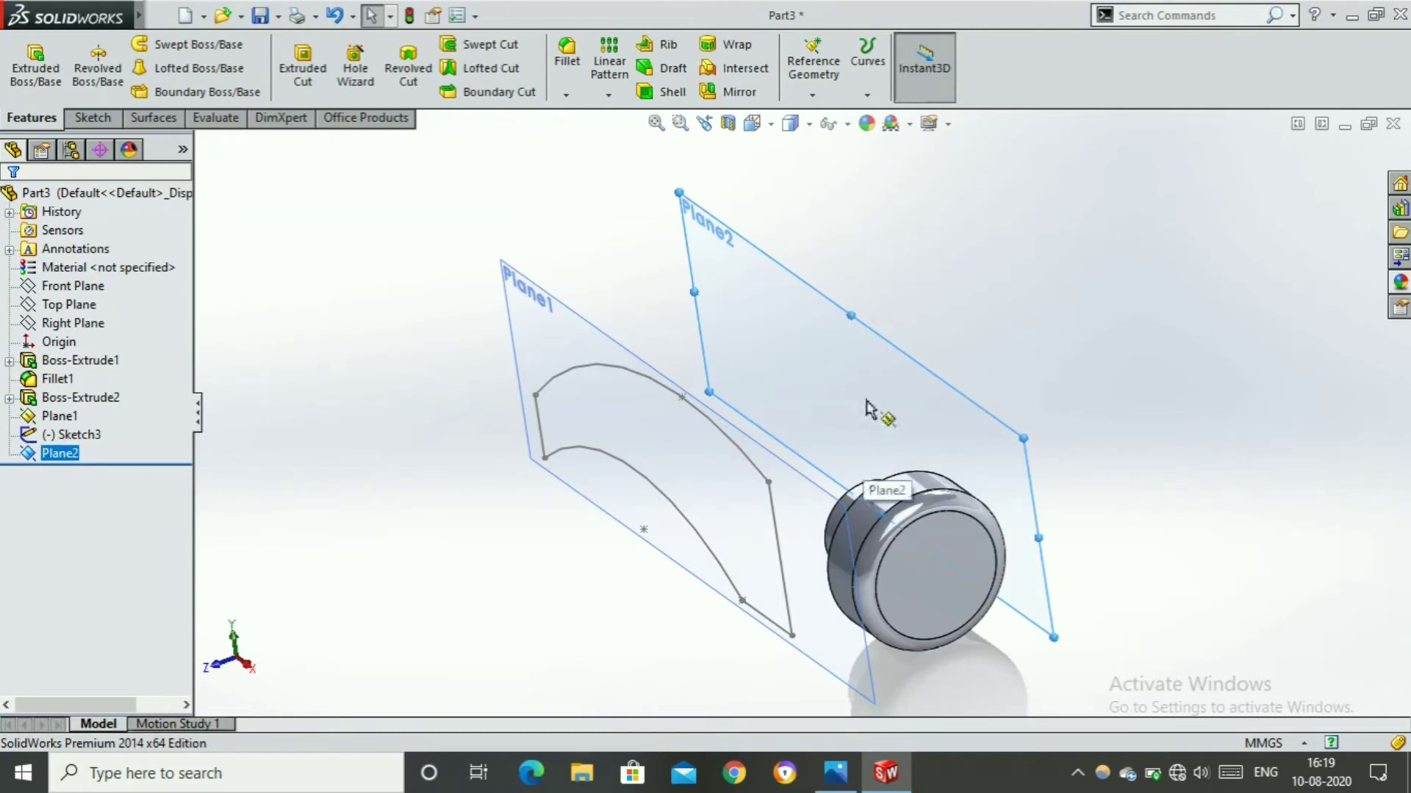
pyautogui.moveTo(869, 408)
pyautogui.mouseDown(button='middle')
pyautogui.moveTo(1124, 403)
pyautogui.moveTo(1083, 396)
pyautogui.moveTo(1155, 385)
pyautogui.moveTo(1057, 411)
pyautogui.mouseUp(button='middle')
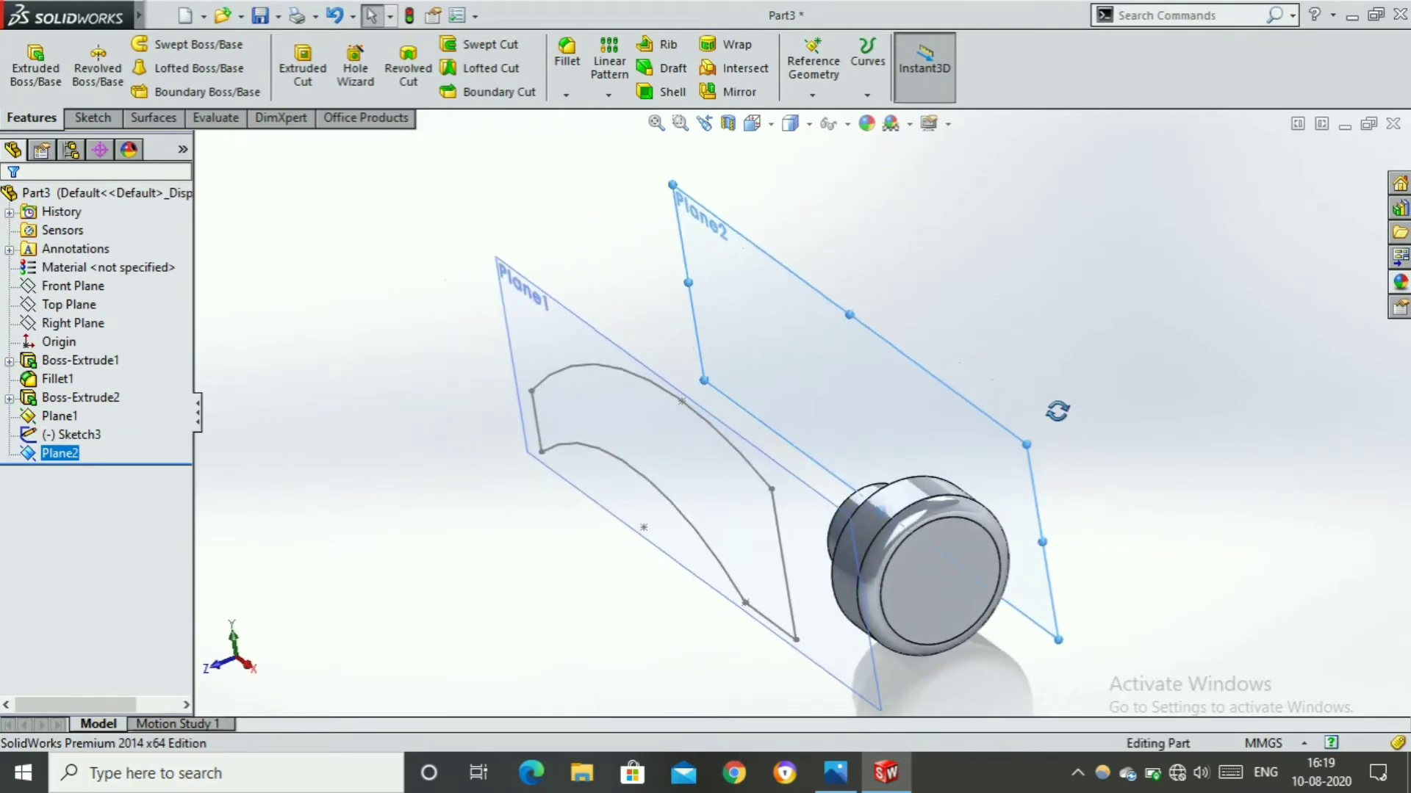
pyautogui.click(92, 118)
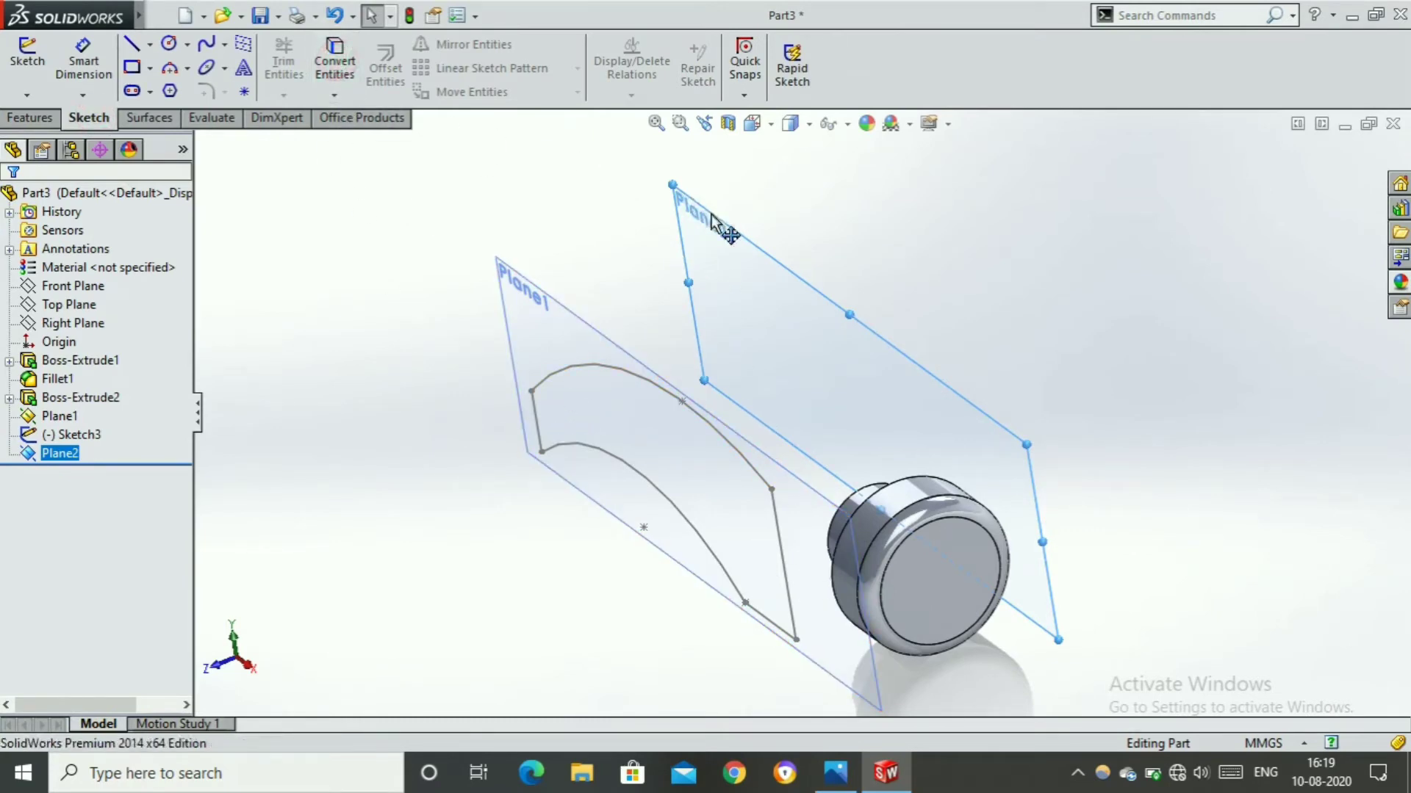
pyautogui.click(801, 282)
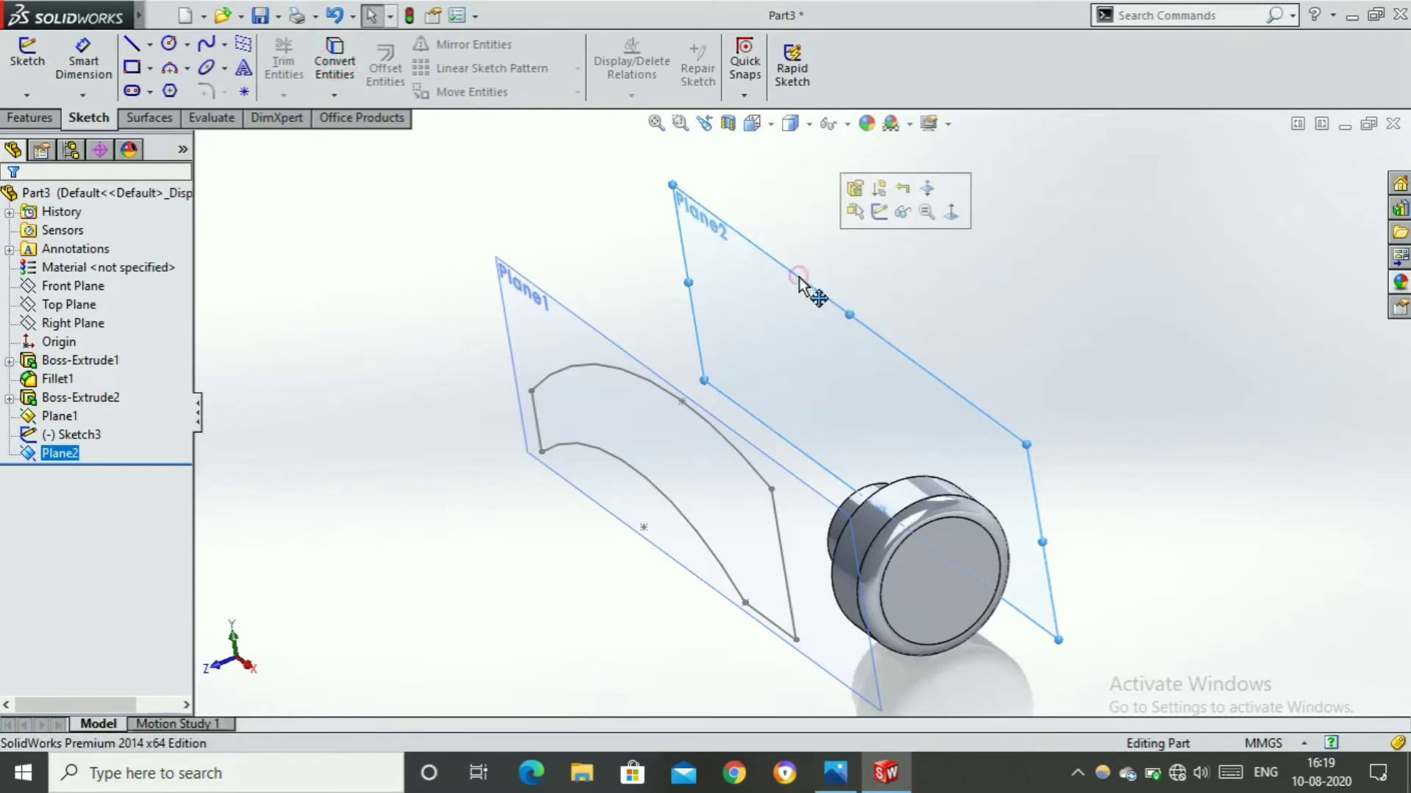
pyautogui.click(873, 215)
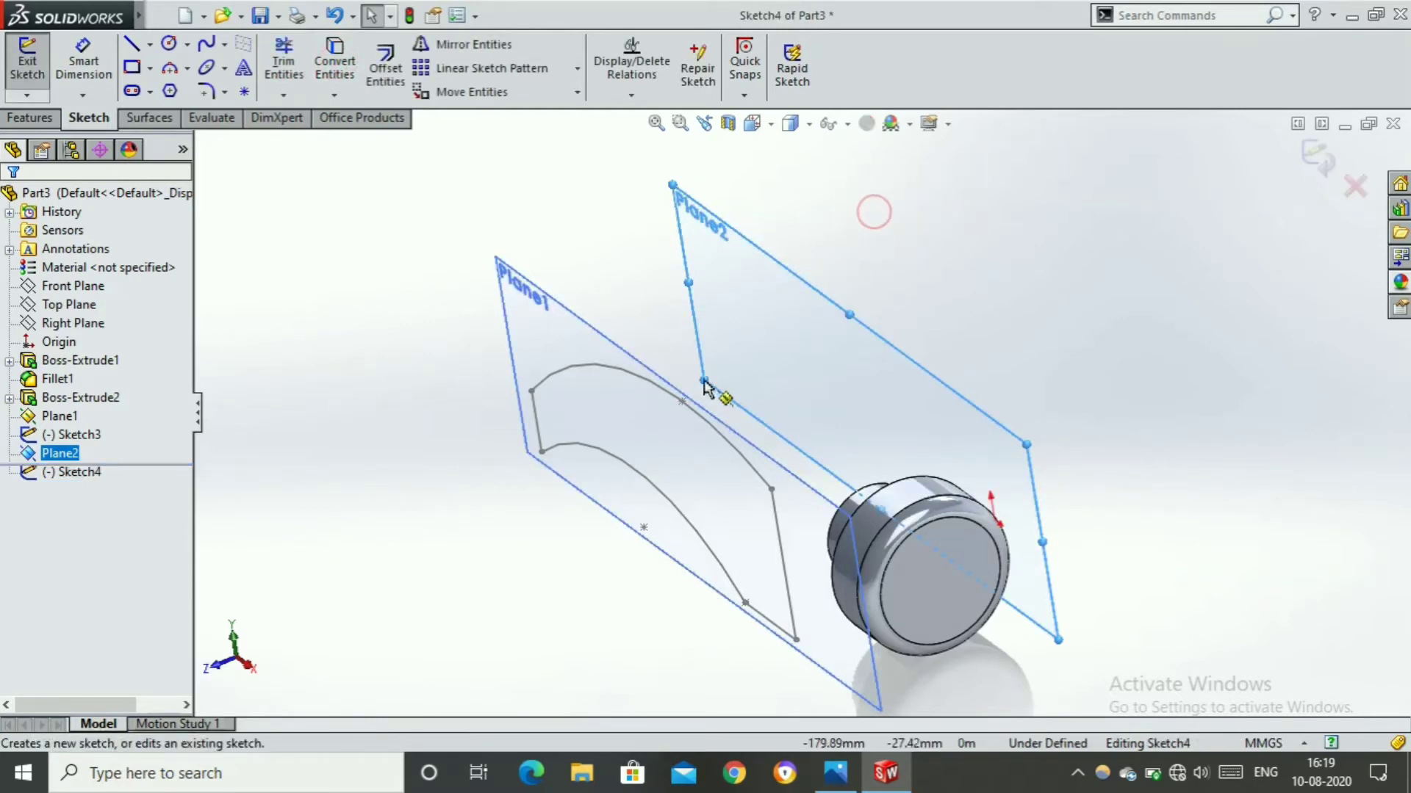
pyautogui.click(538, 425)
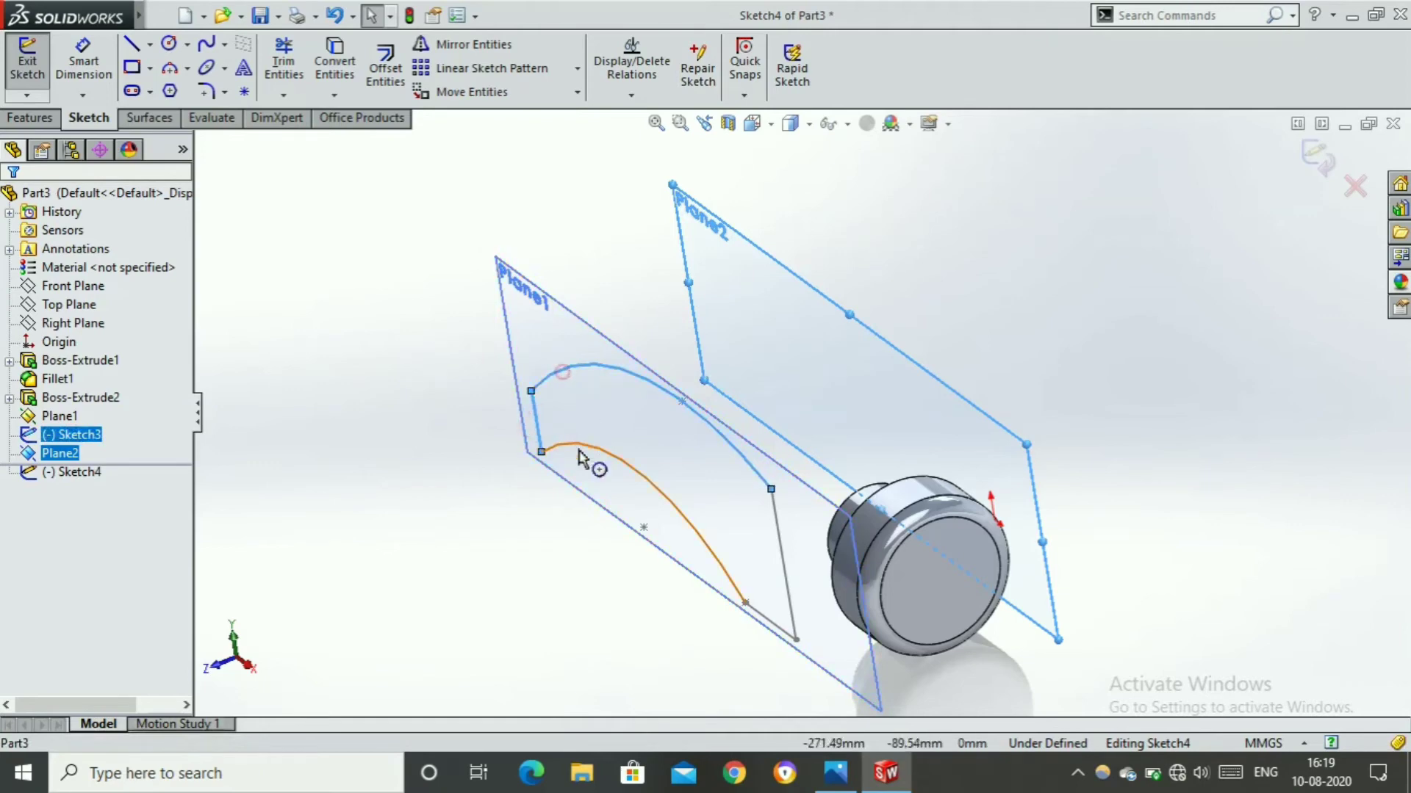
pyautogui.keyDown('ctrl'); pyautogui.click(782, 619); pyautogui.keyUp('ctrl')
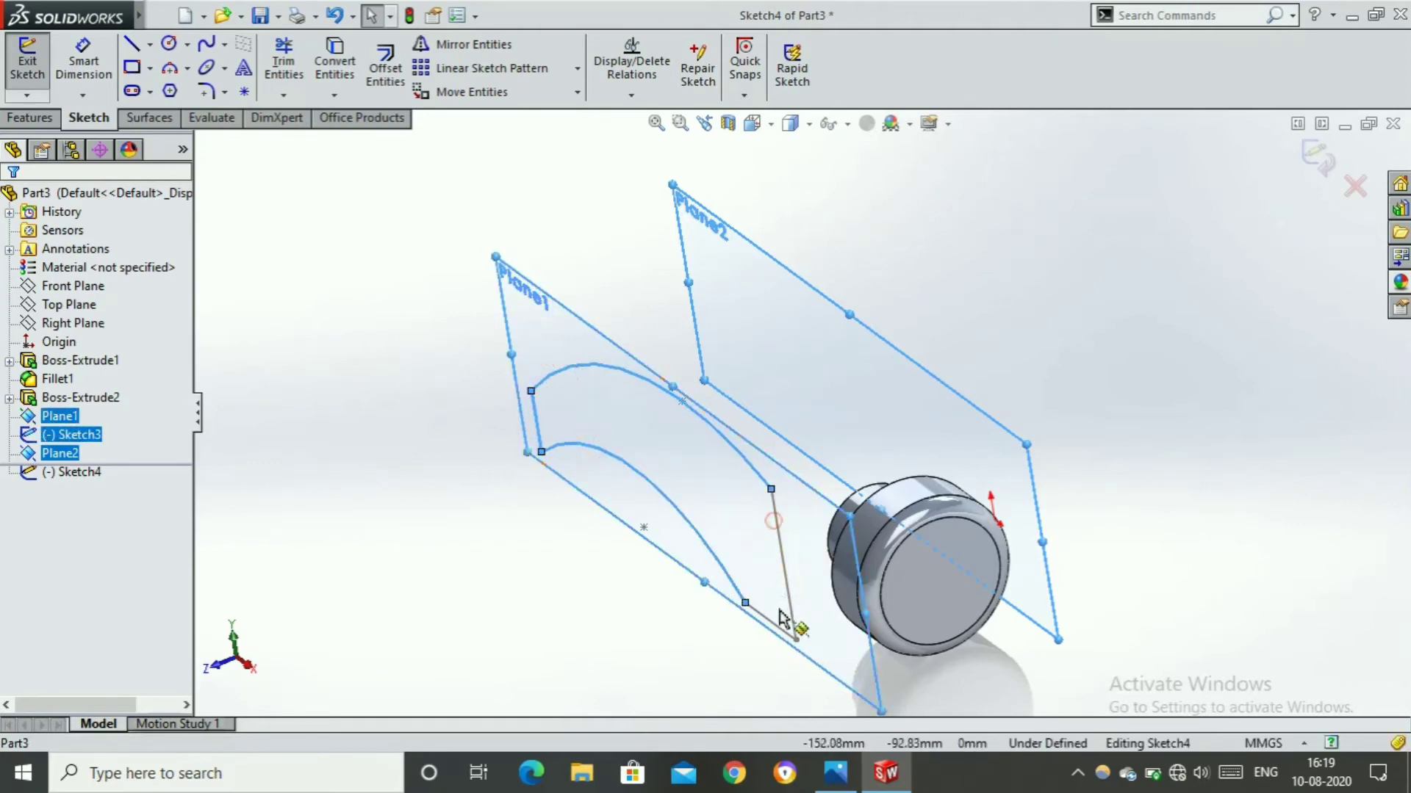
pyautogui.click(780, 629)
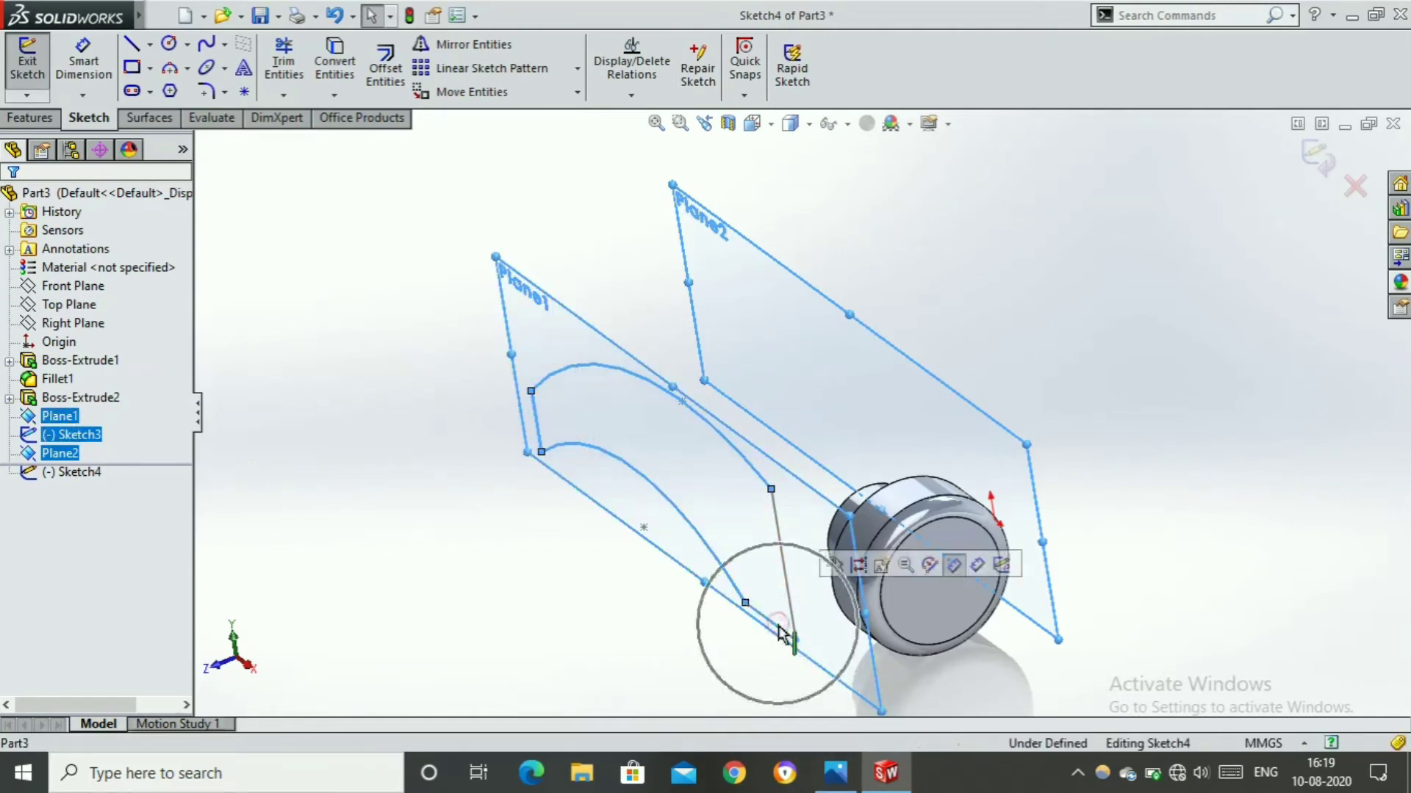
pyautogui.click(335, 65)
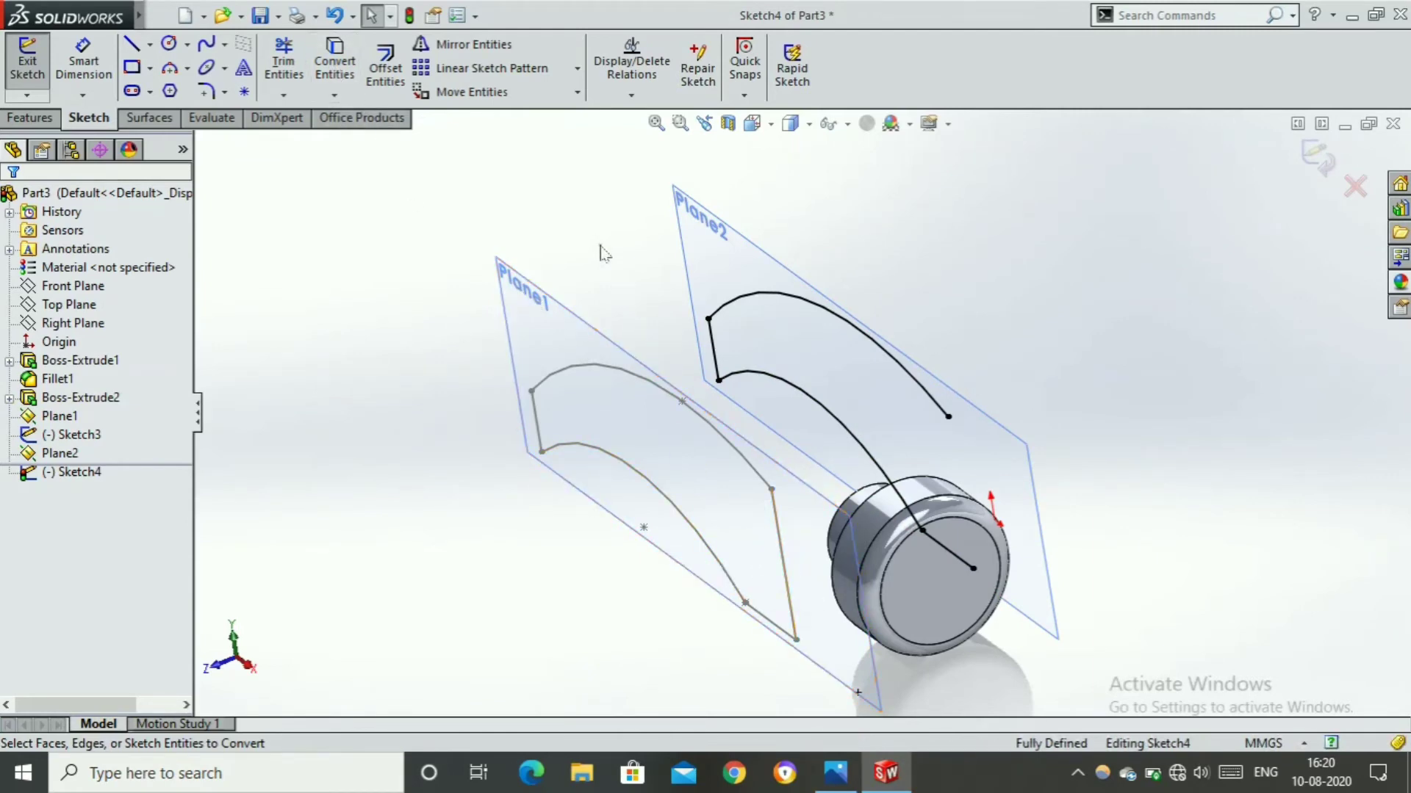
pyautogui.click(336, 74)
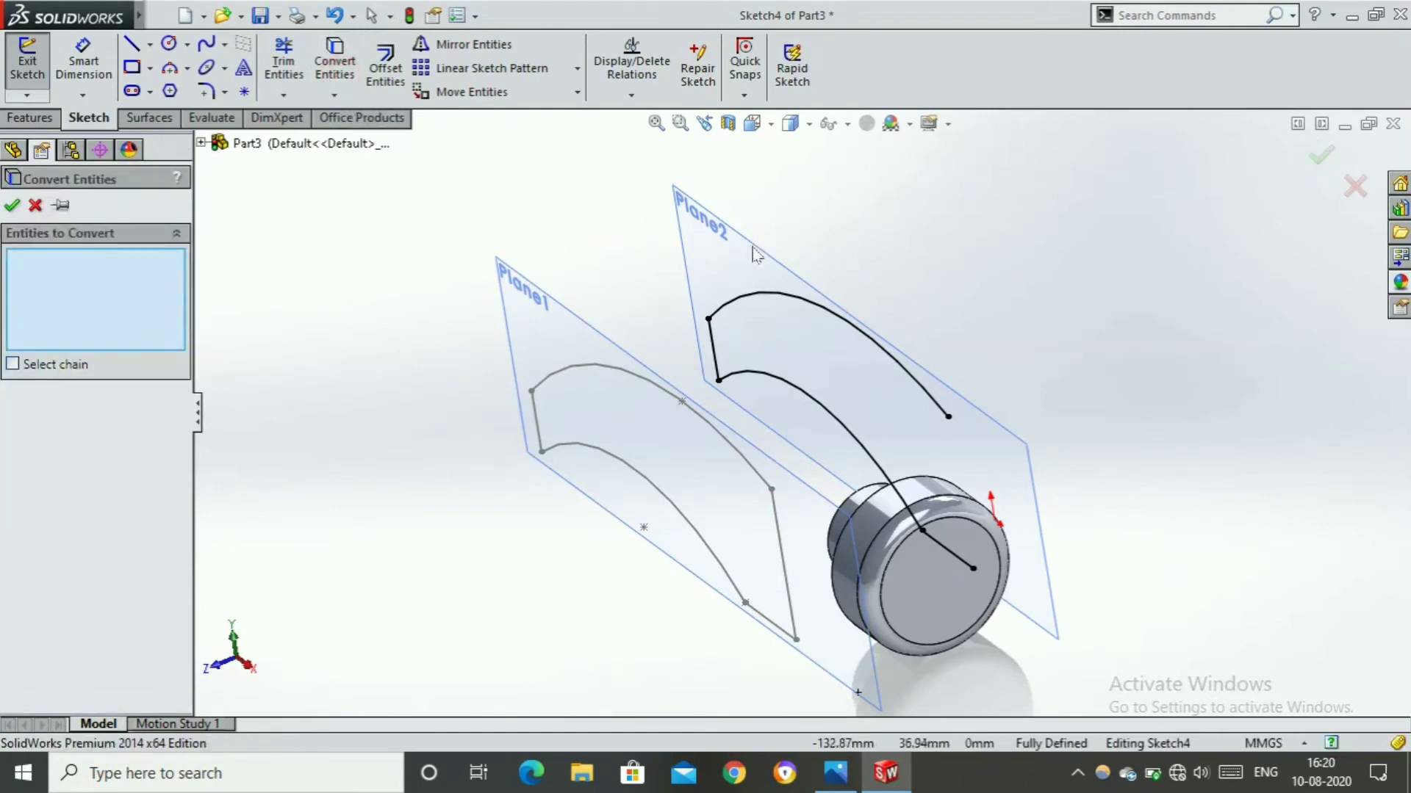
pyautogui.press('Escape')
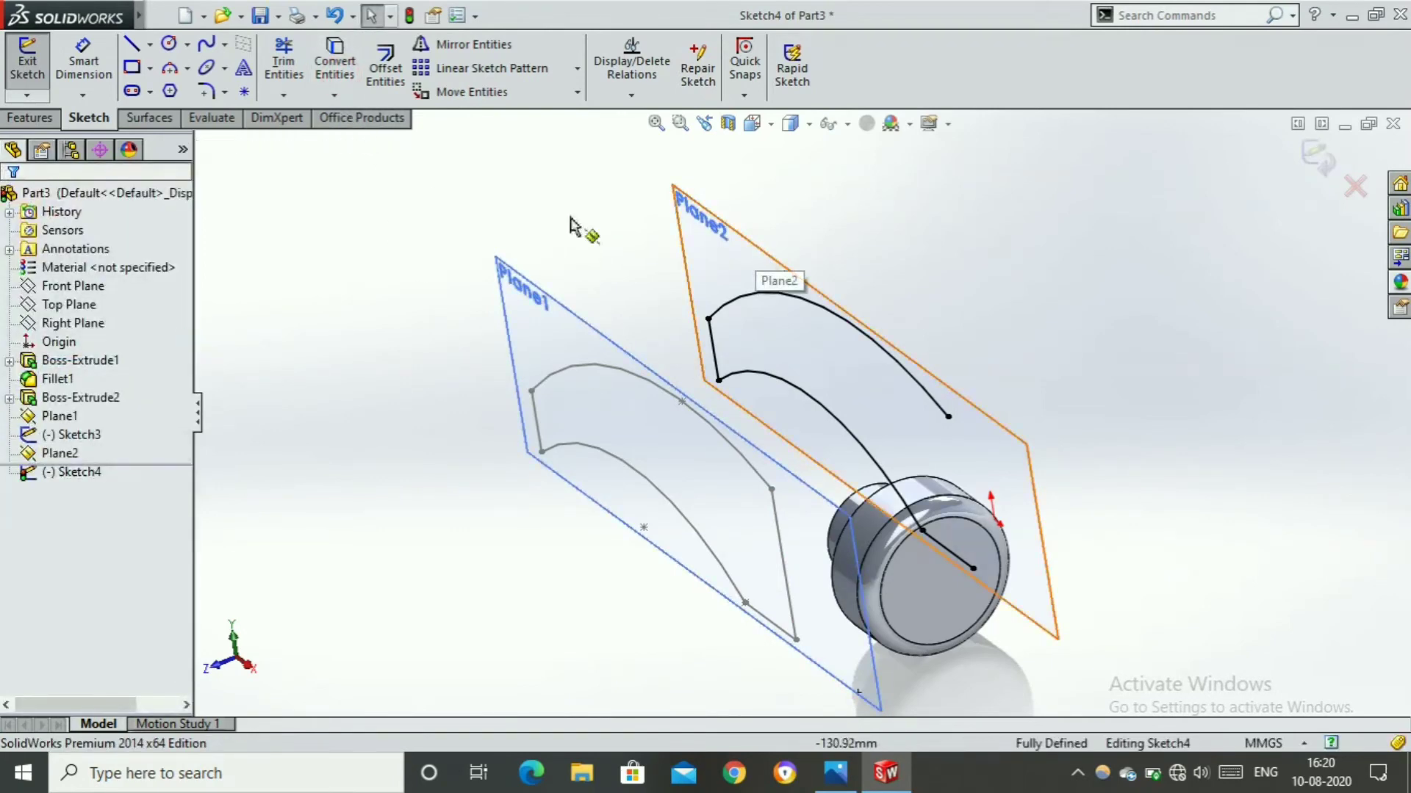
pyautogui.click(336, 73)
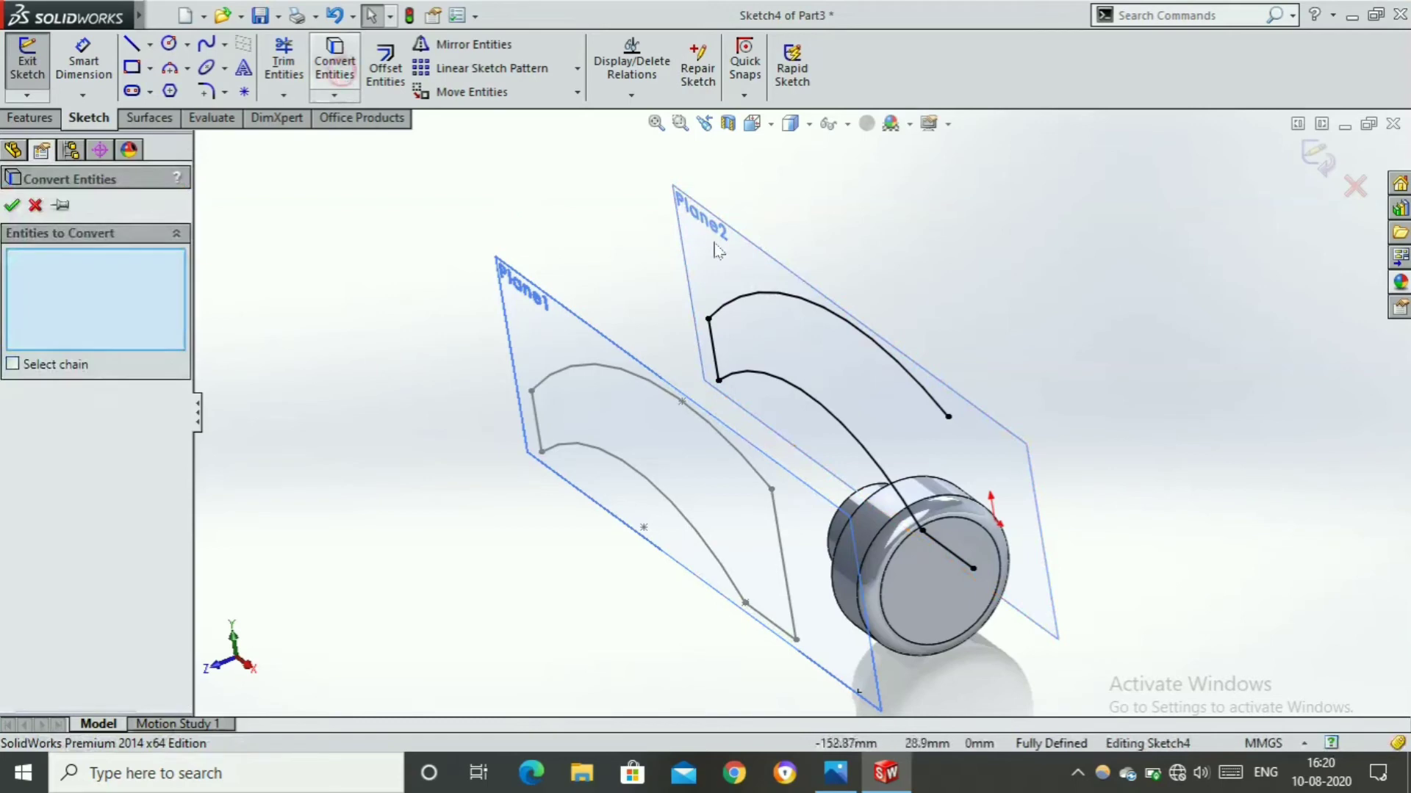
pyautogui.press('Escape')
# Convert the claw profile's long vertical line into the offset-plane sketch to close the outline, and exit the sketch
pyautogui.click(770, 263)
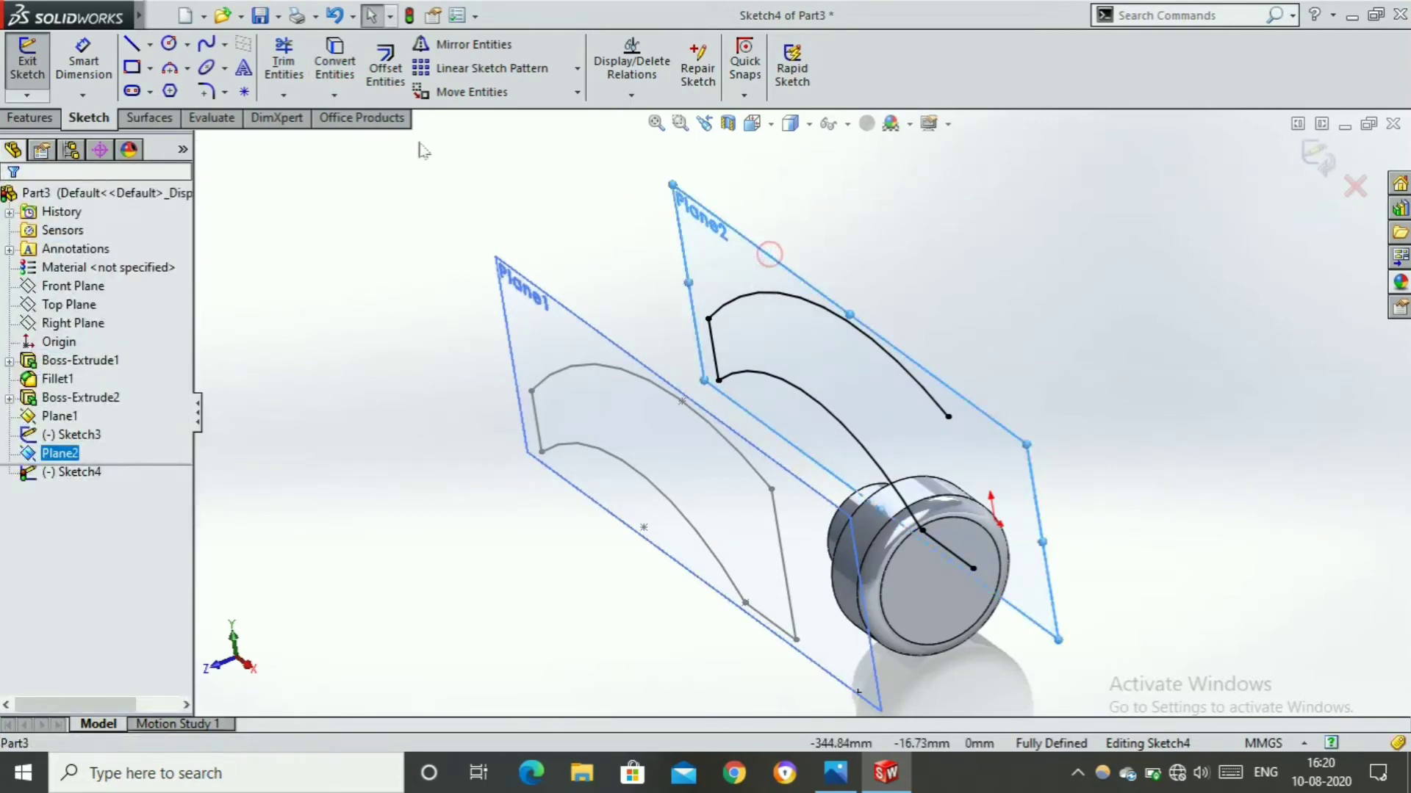
pyautogui.click(335, 68)
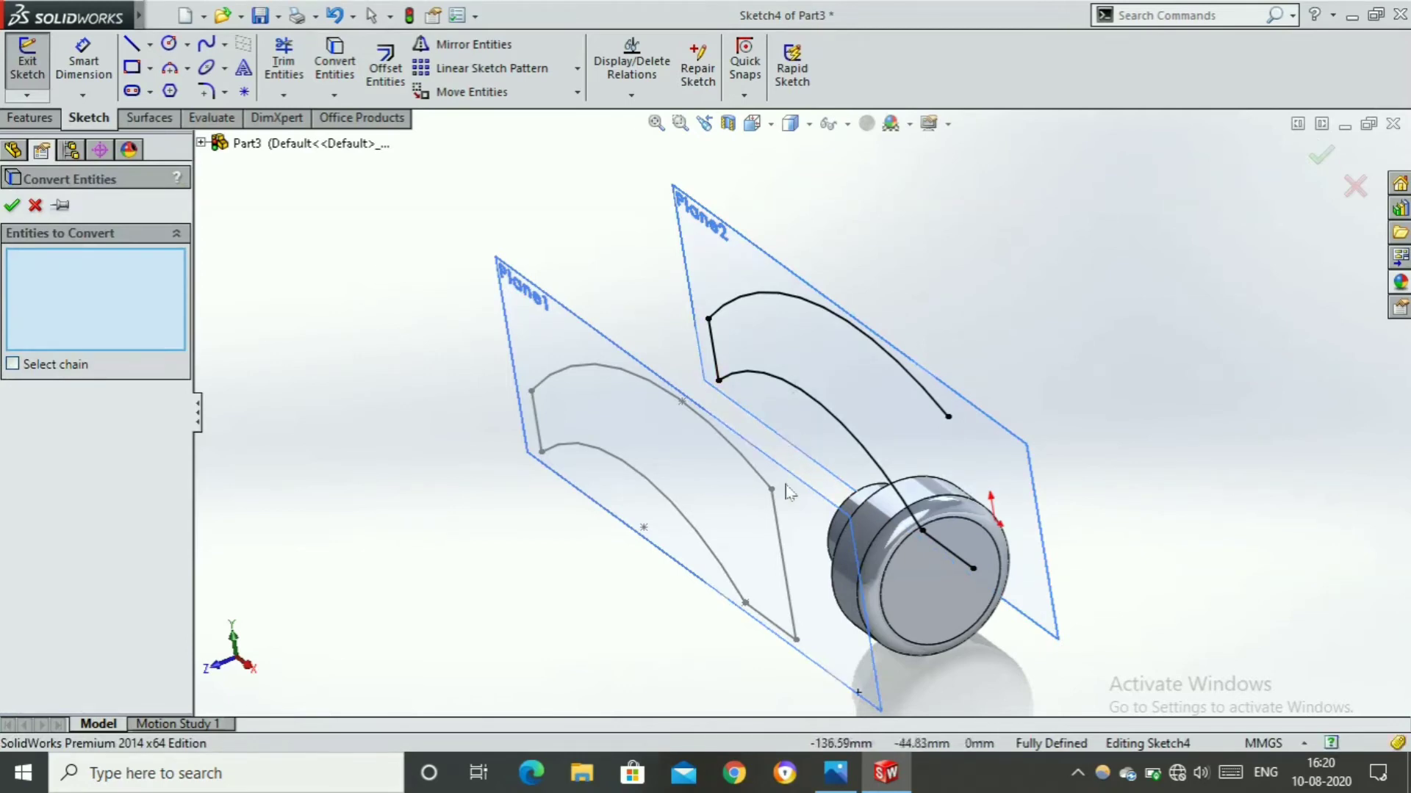
pyautogui.click(779, 550)
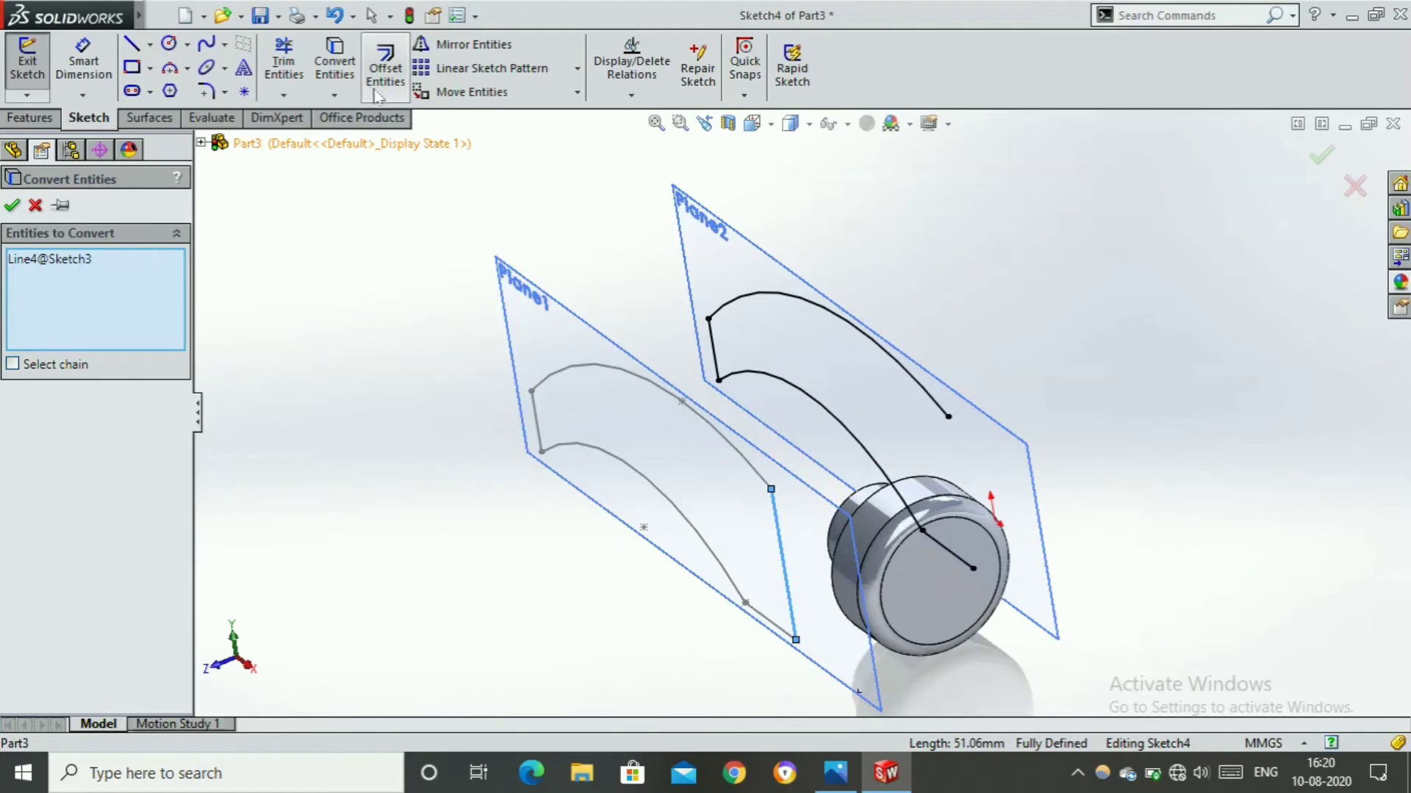
pyautogui.click(13, 206)
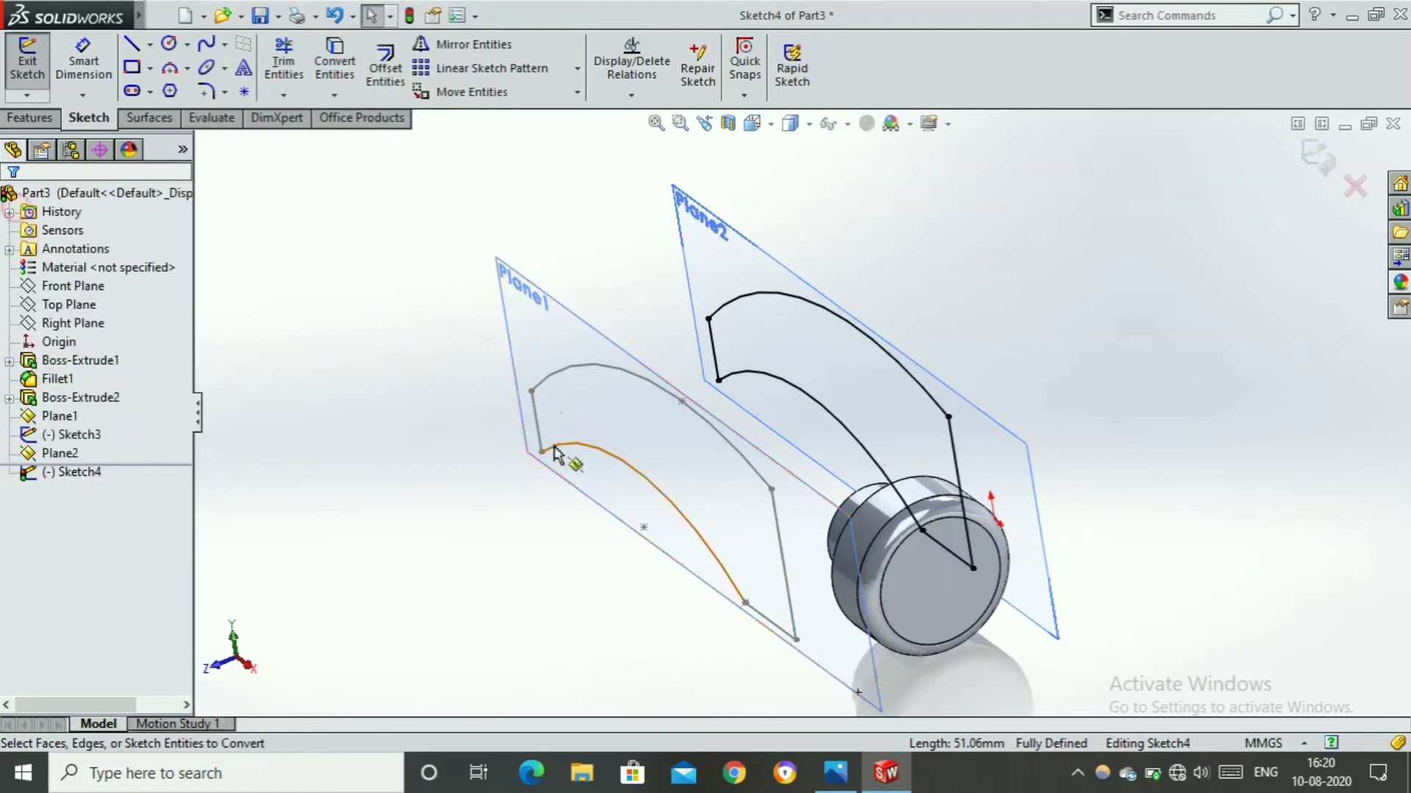
pyautogui.moveTo(1128, 301)
pyautogui.mouseDown(button='middle')
pyautogui.moveTo(1095, 472)
pyautogui.moveTo(1043, 431)
pyautogui.moveTo(1102, 455)
pyautogui.mouseUp(button='middle')
pyautogui.scroll(-1, 1102, 327)
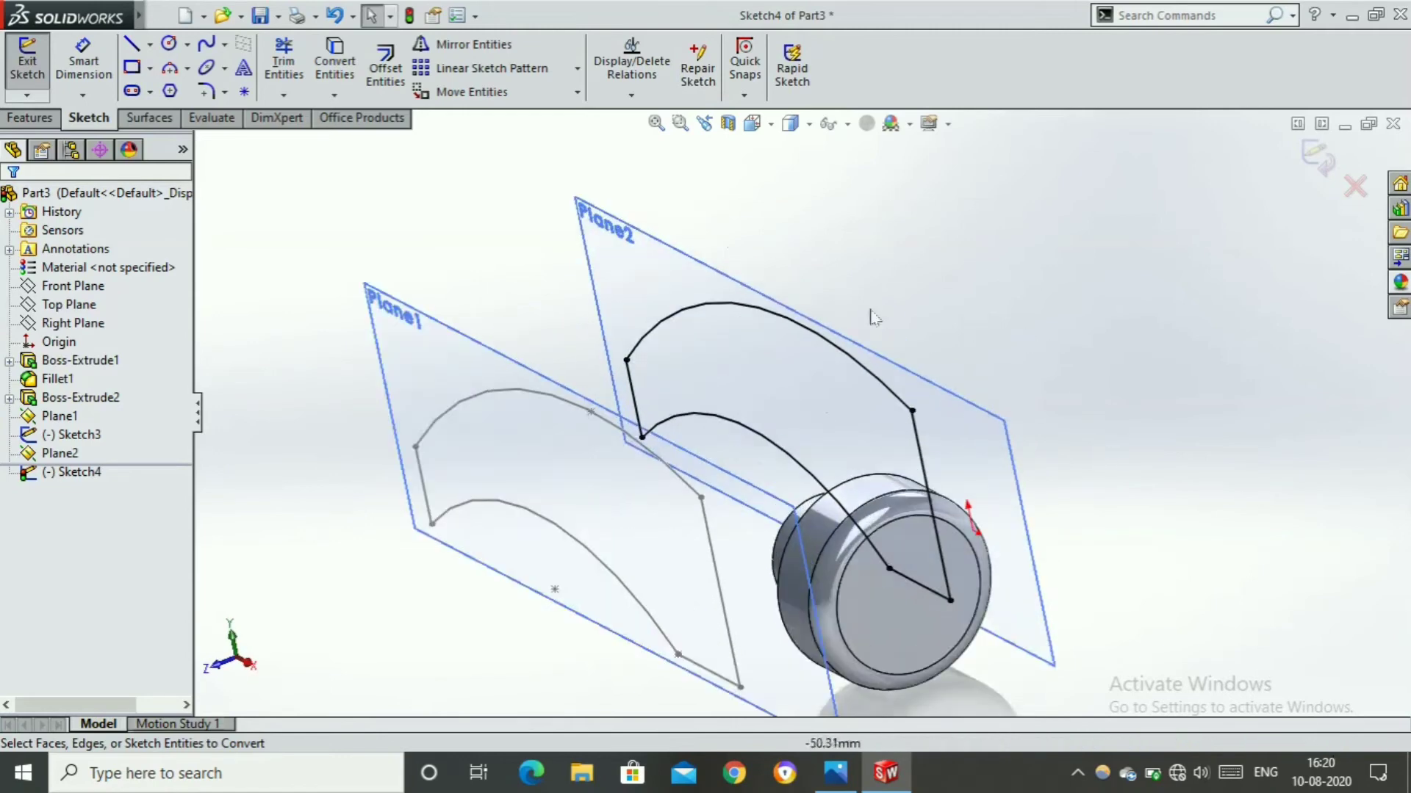
pyautogui.scroll(2, 1024, 386)
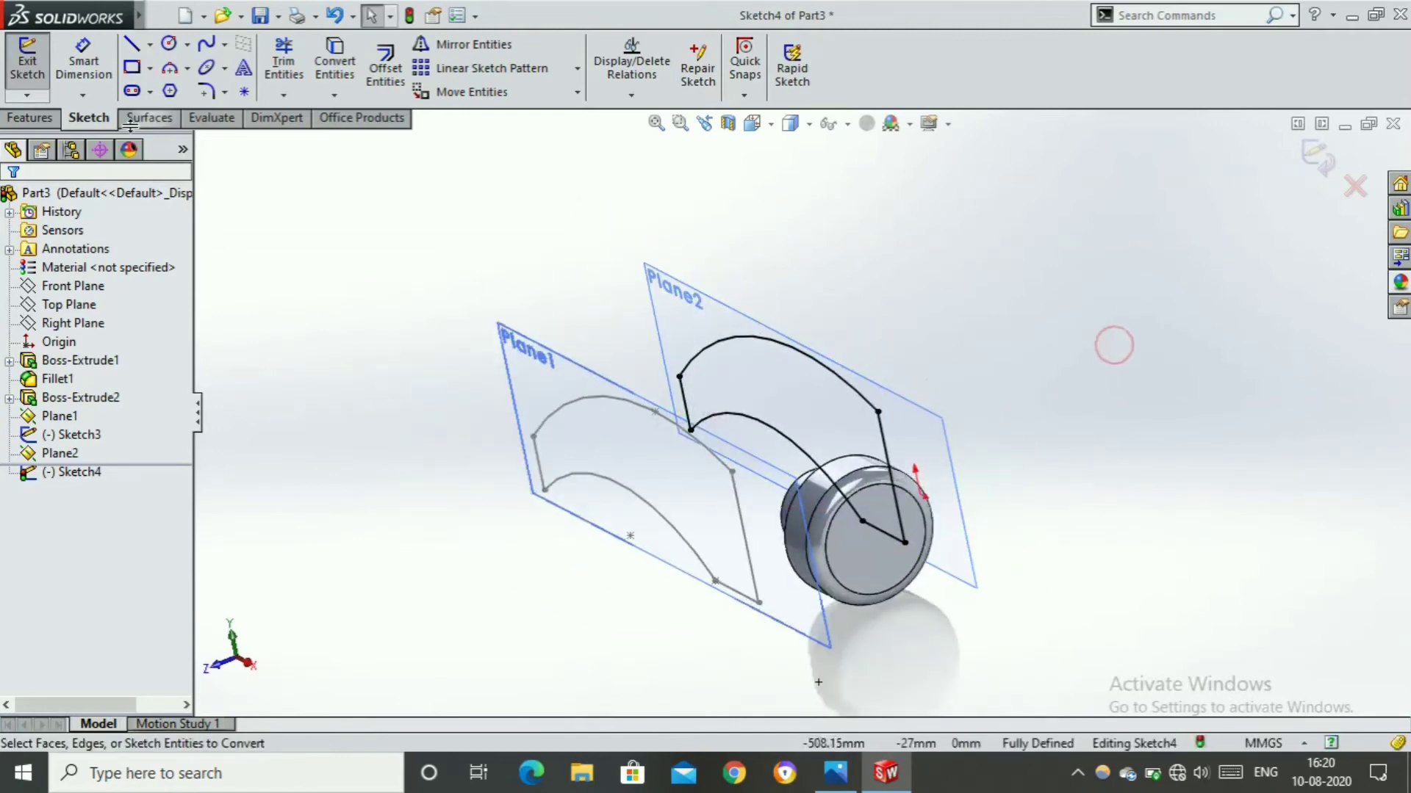
pyautogui.click(31, 70)
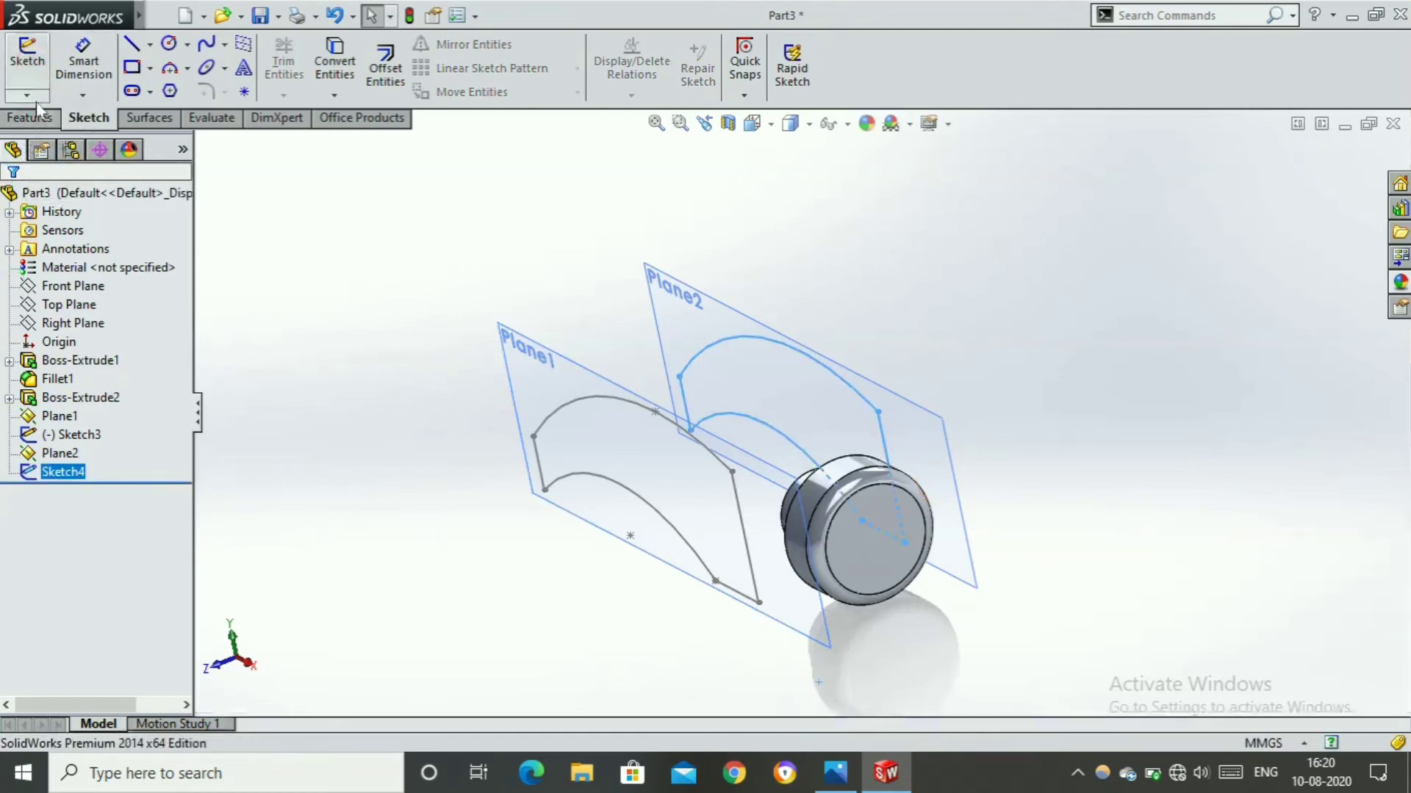
# Start a 3D sketch and draw a three-point arc of about 57 mm radius joining the two profiles' upper corners at the long vertical lines
pyautogui.click(26, 94)
pyautogui.click(32, 137)
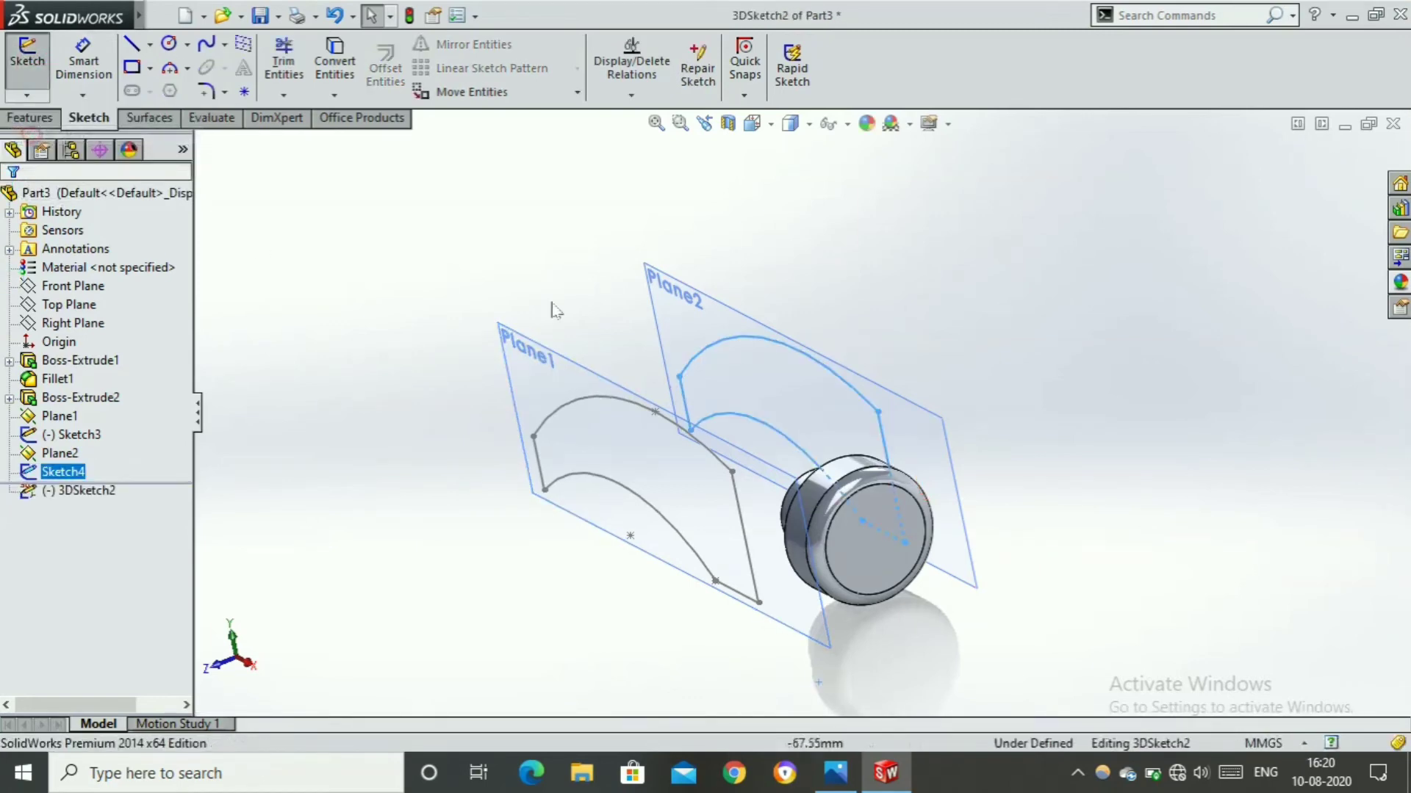
pyautogui.moveTo(998, 425)
pyautogui.mouseDown(button='middle')
pyautogui.moveTo(977, 403)
pyautogui.moveTo(1008, 416)
pyautogui.mouseUp(button='middle')
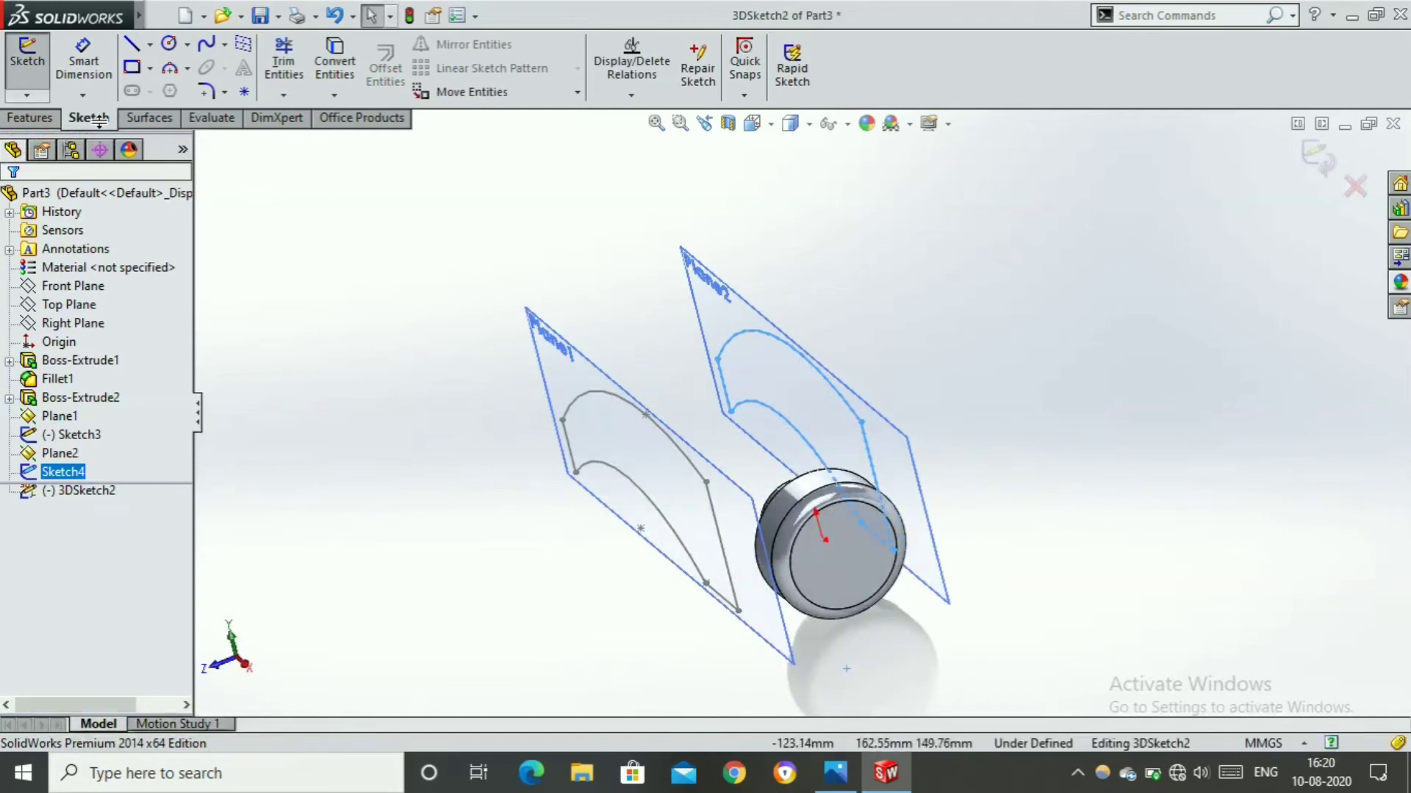
pyautogui.scroll(-3, 772, 460)
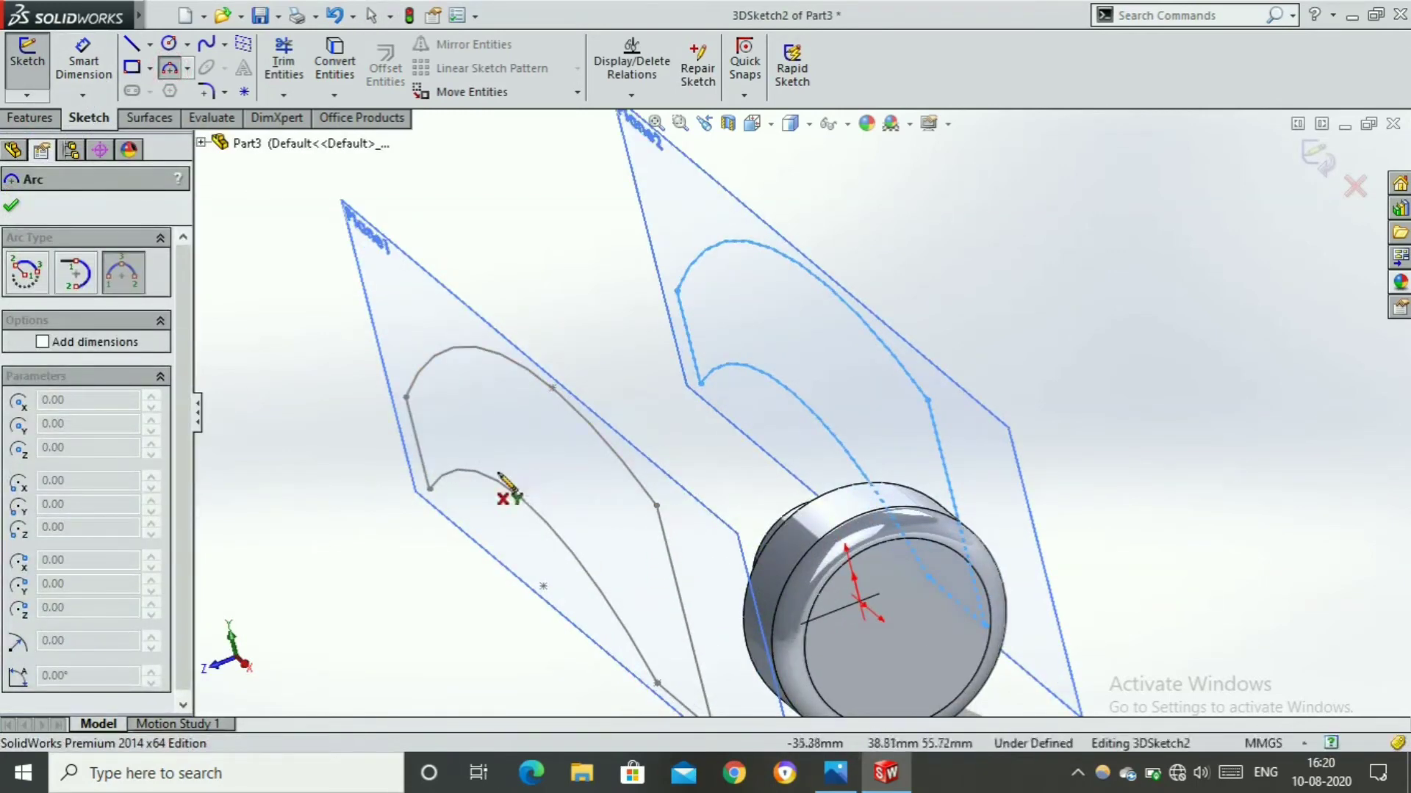
pyautogui.click(656, 506)
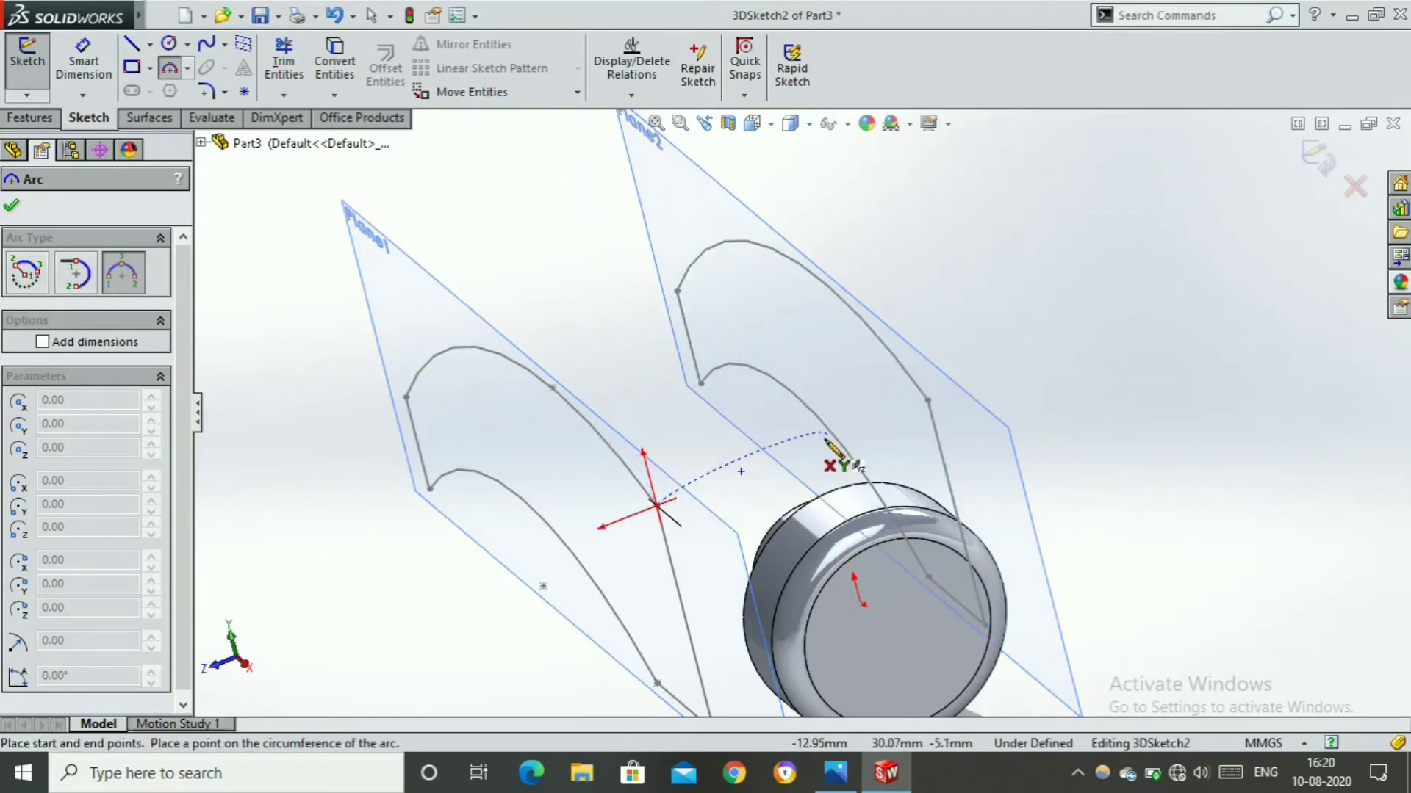
pyautogui.click(927, 401)
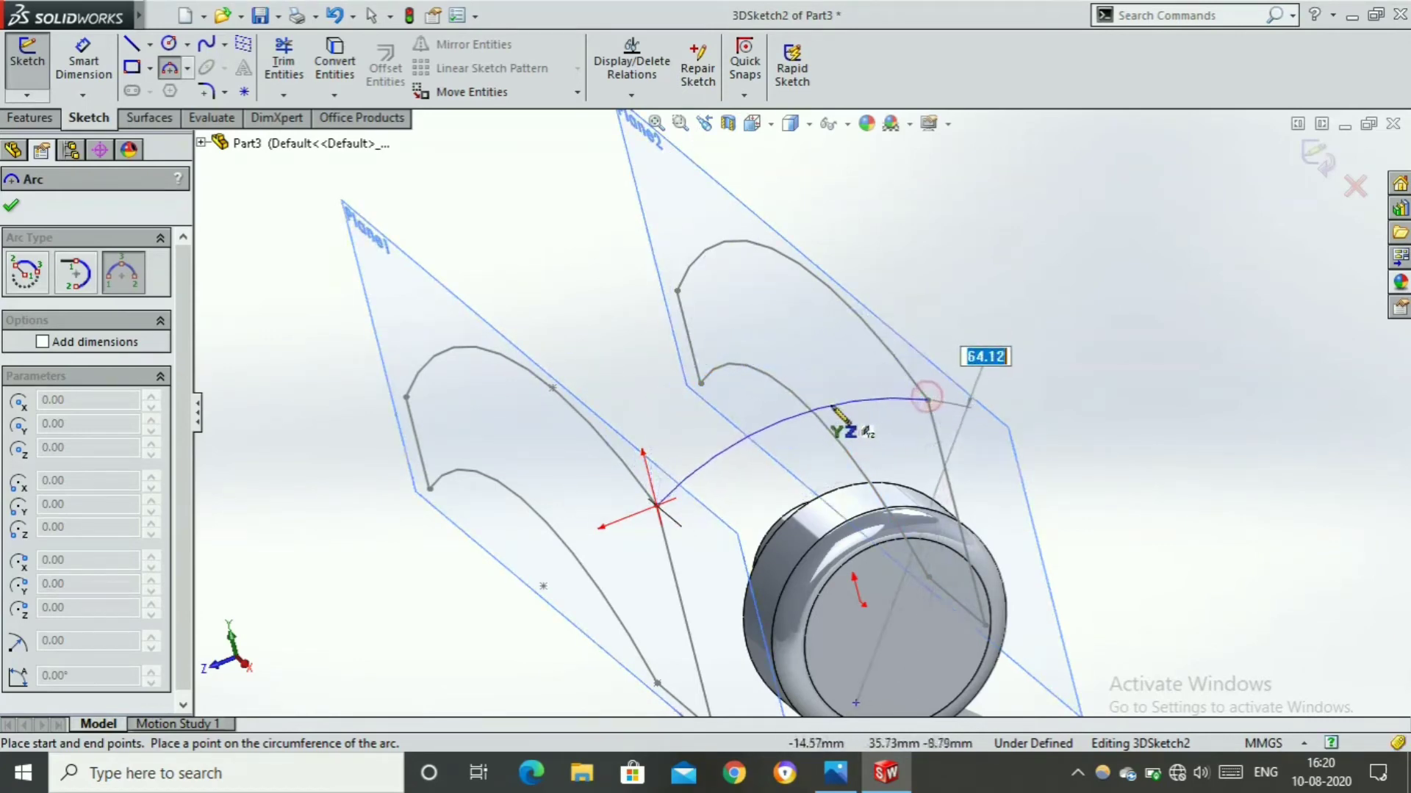
pyautogui.moveTo(823, 426)
pyautogui.mouseDown(button='middle')
pyautogui.moveTo(814, 441)
pyautogui.moveTo(822, 375)
pyautogui.moveTo(765, 346)
pyautogui.moveTo(769, 450)
pyautogui.moveTo(803, 455)
pyautogui.moveTo(566, 397)
pyautogui.mouseUp(button='middle')
pyautogui.click(727, 367)
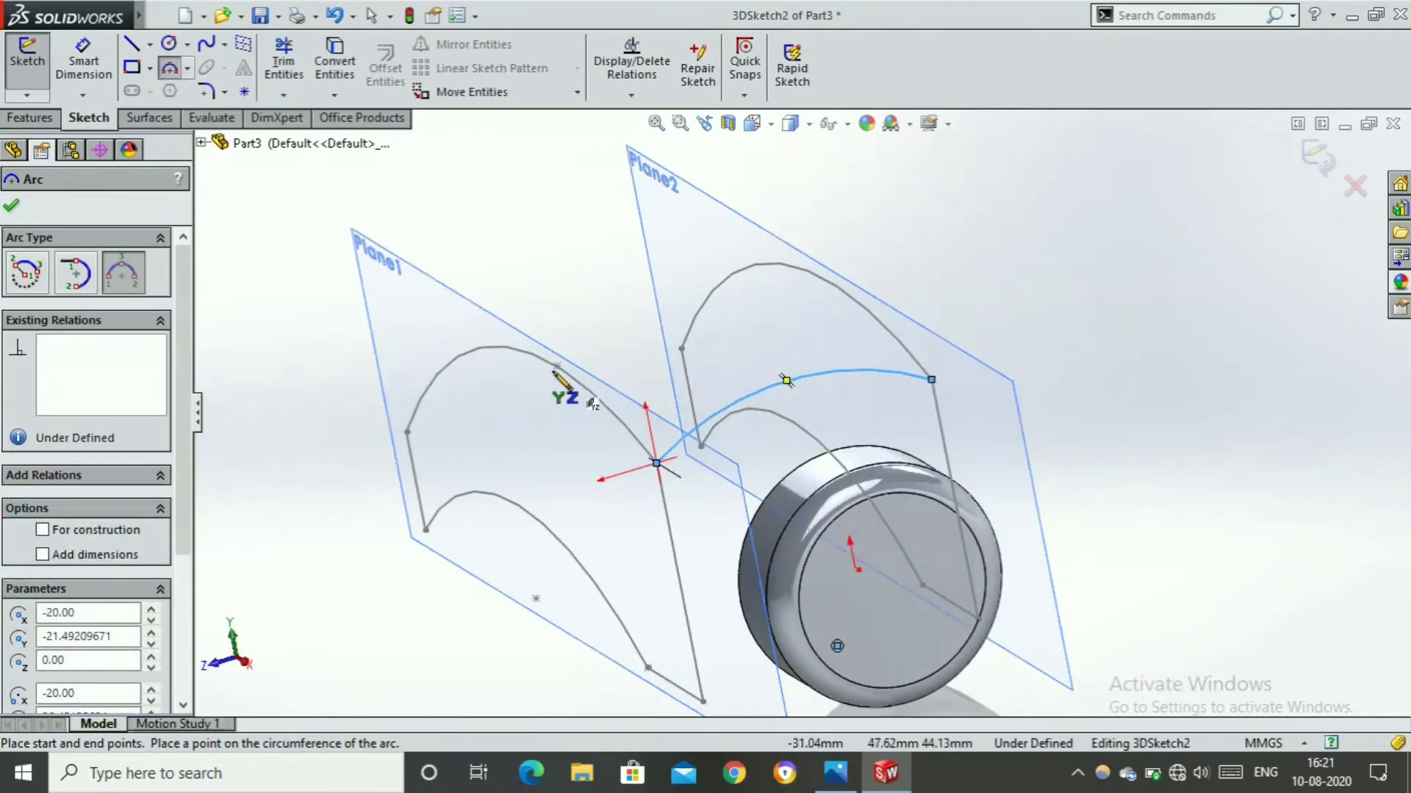
pyautogui.click(11, 206)
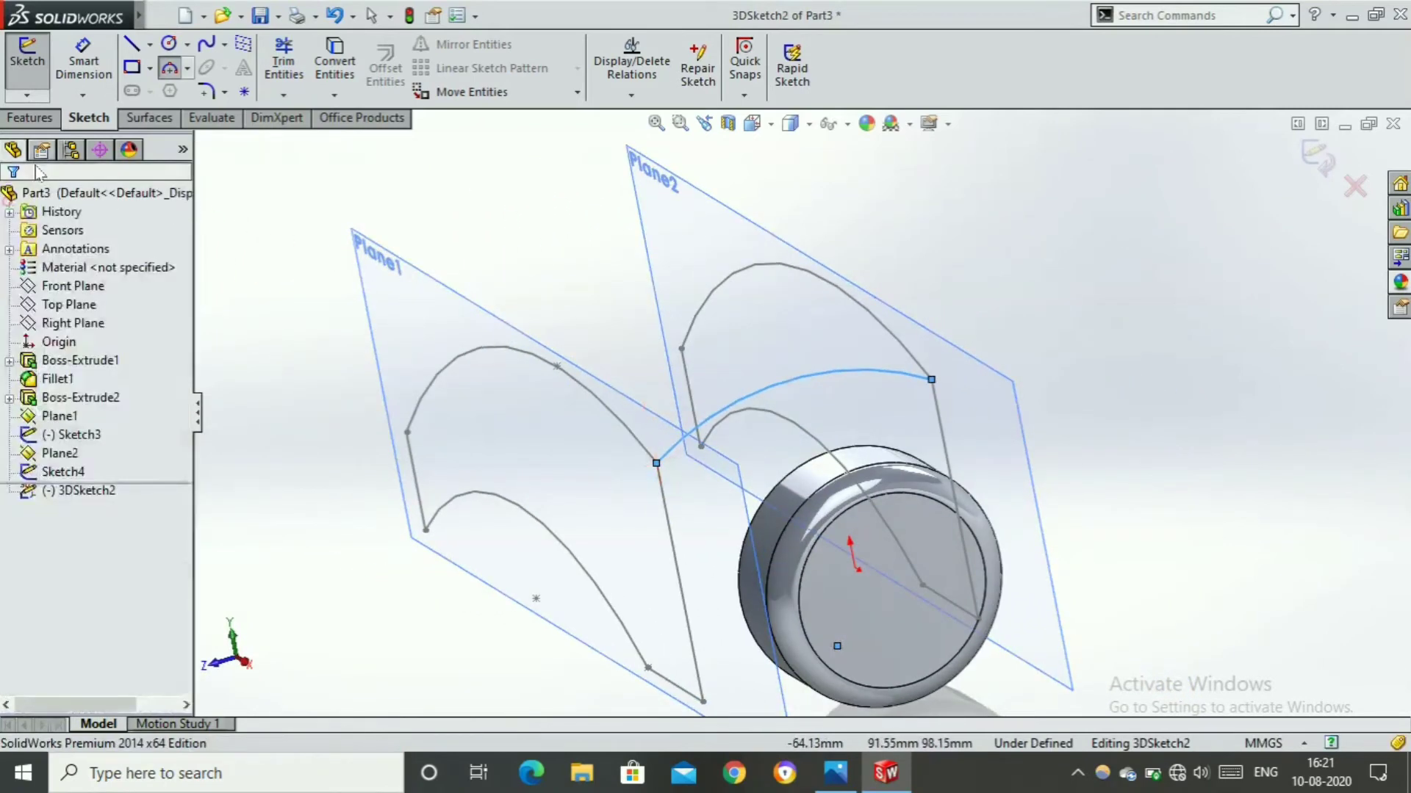
pyautogui.click(83, 66)
pyautogui.click(813, 381)
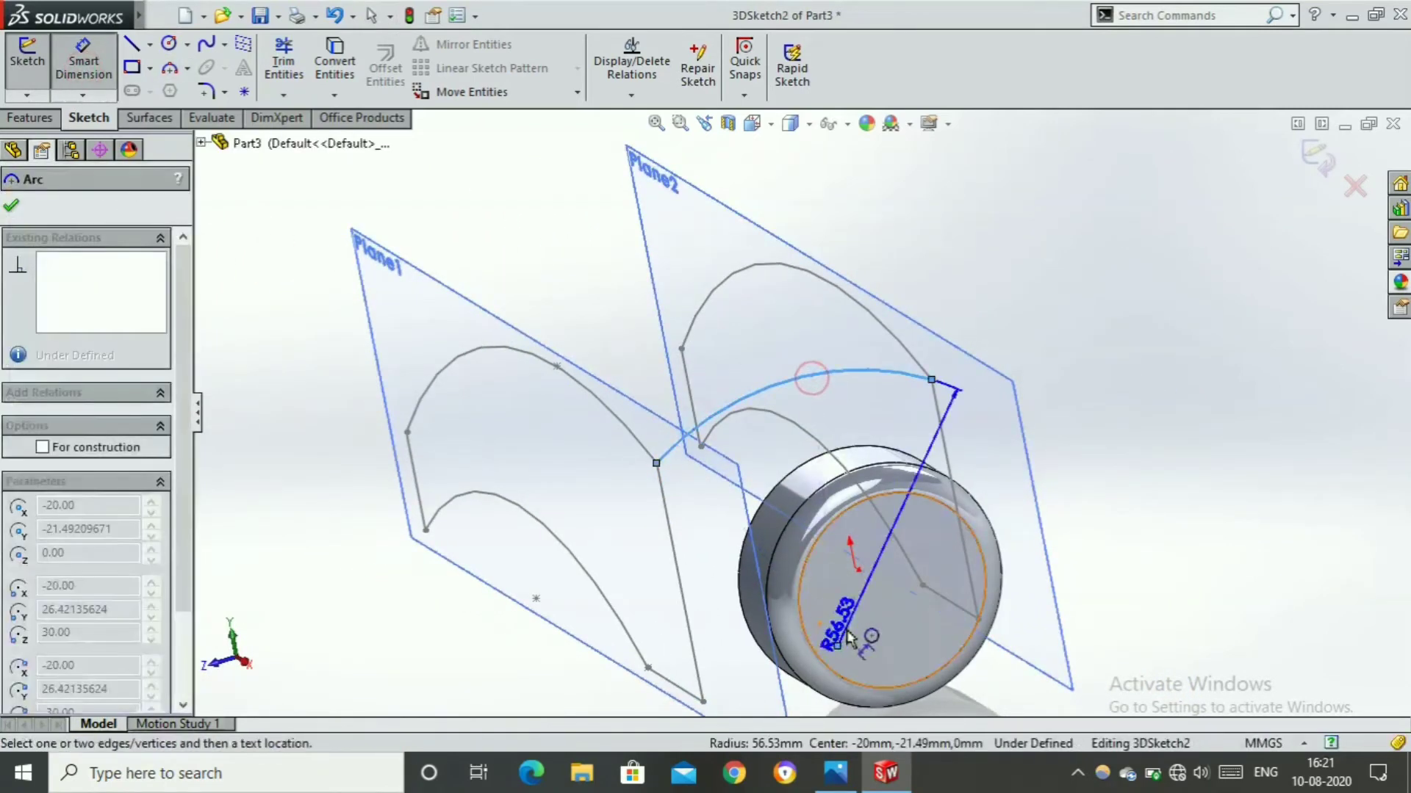
pyautogui.click(783, 542)
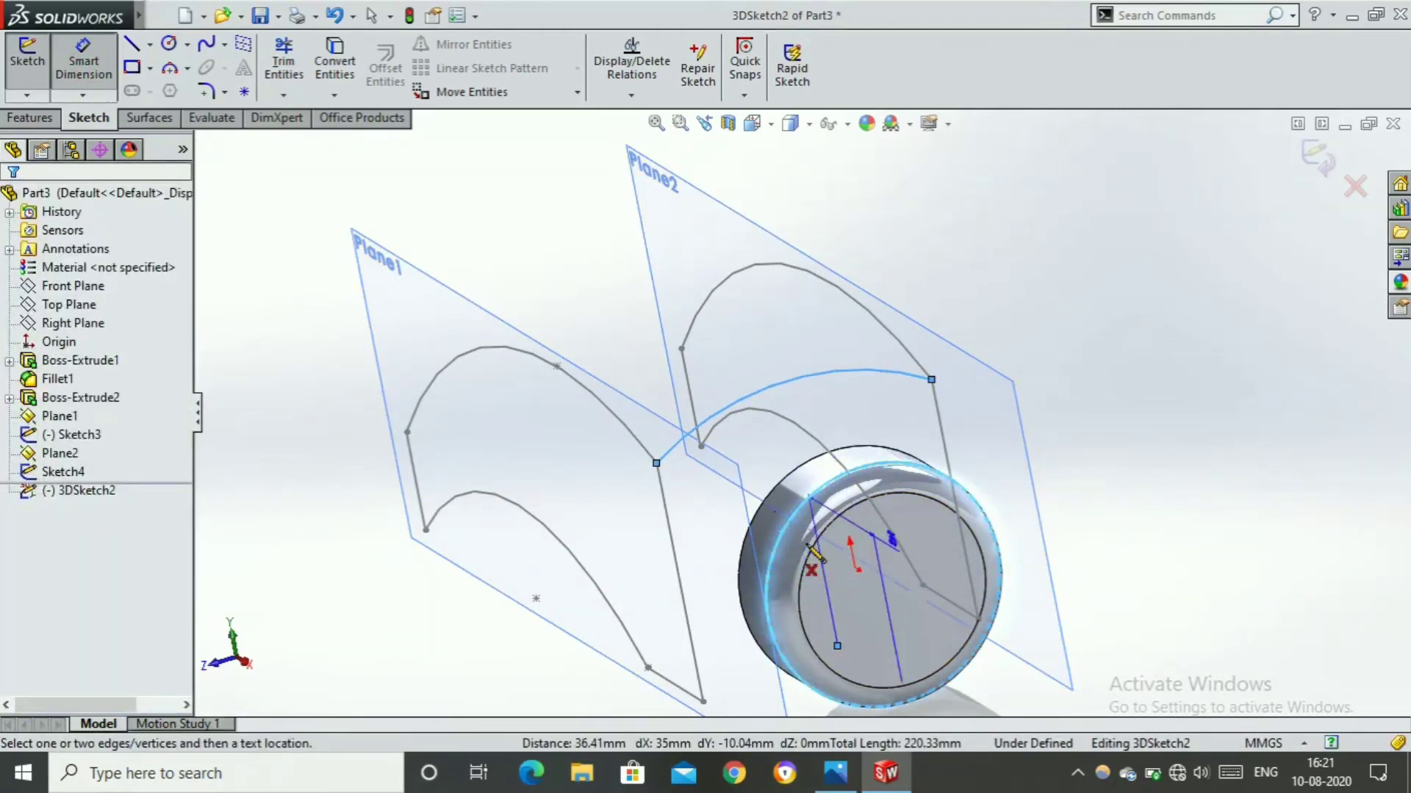
pyautogui.click(101, 42)
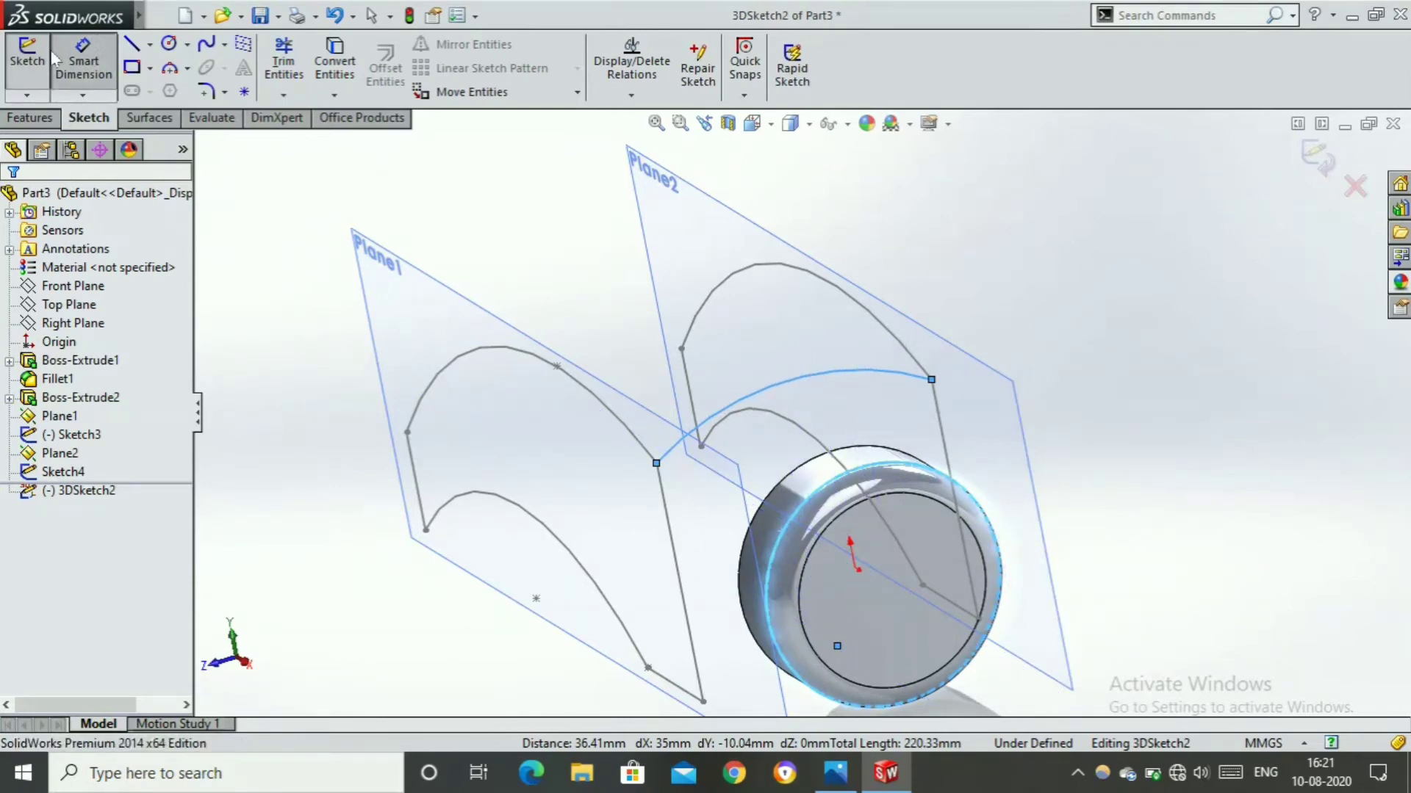
pyautogui.click(86, 65)
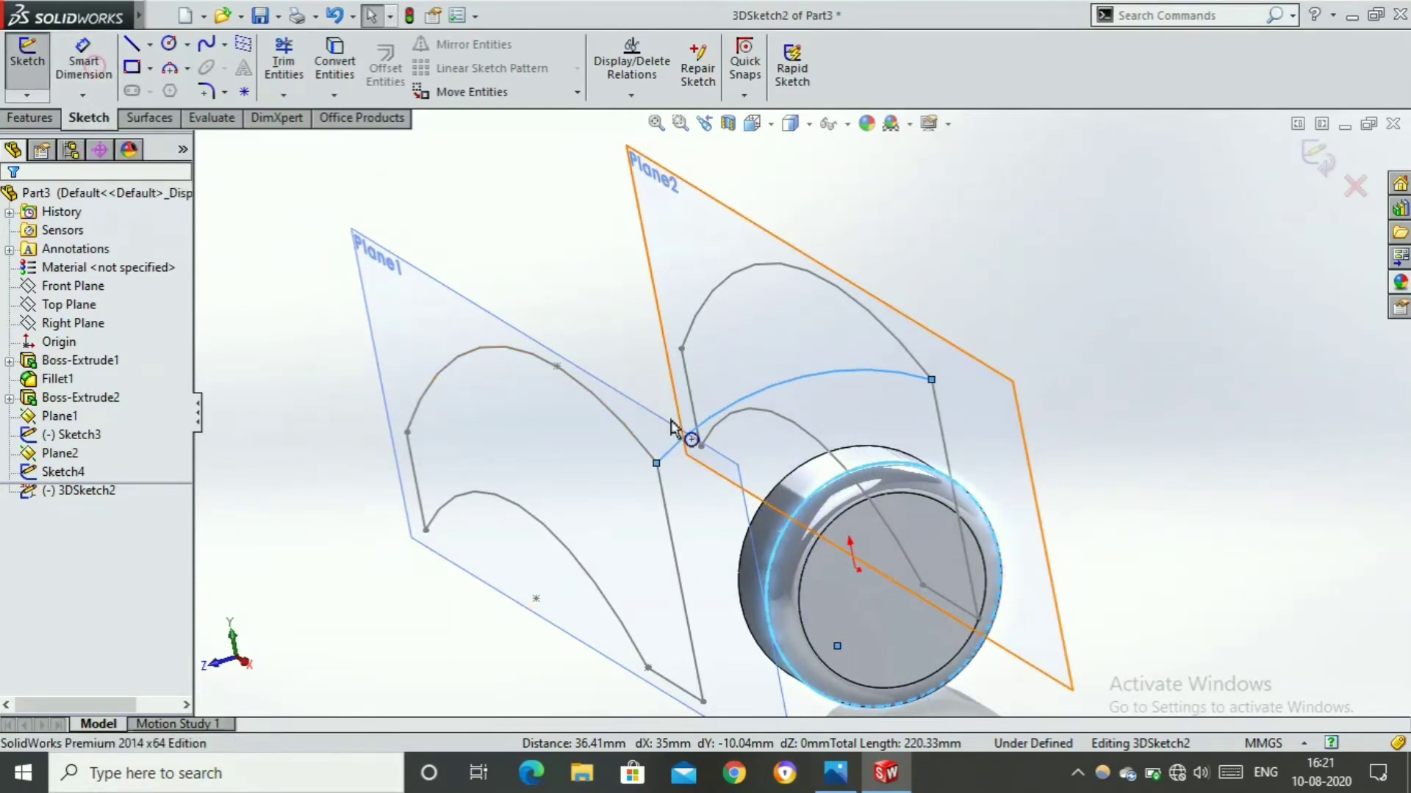
# Dimension the 3D sketch arc joining the two profiles to a 60 mm radius and exit the 3D sketch
pyautogui.click(83, 63)
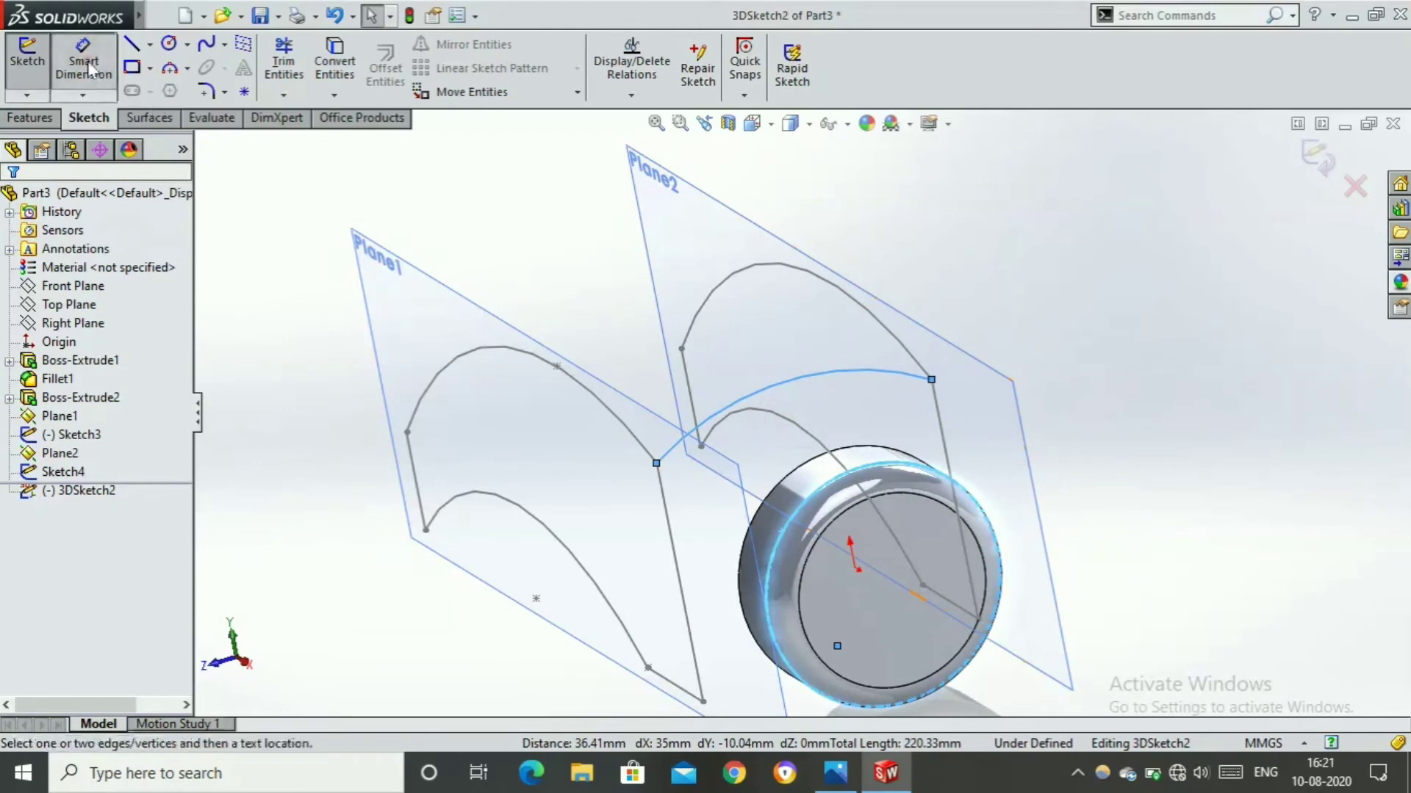
pyautogui.click(810, 392)
pyautogui.click(849, 424)
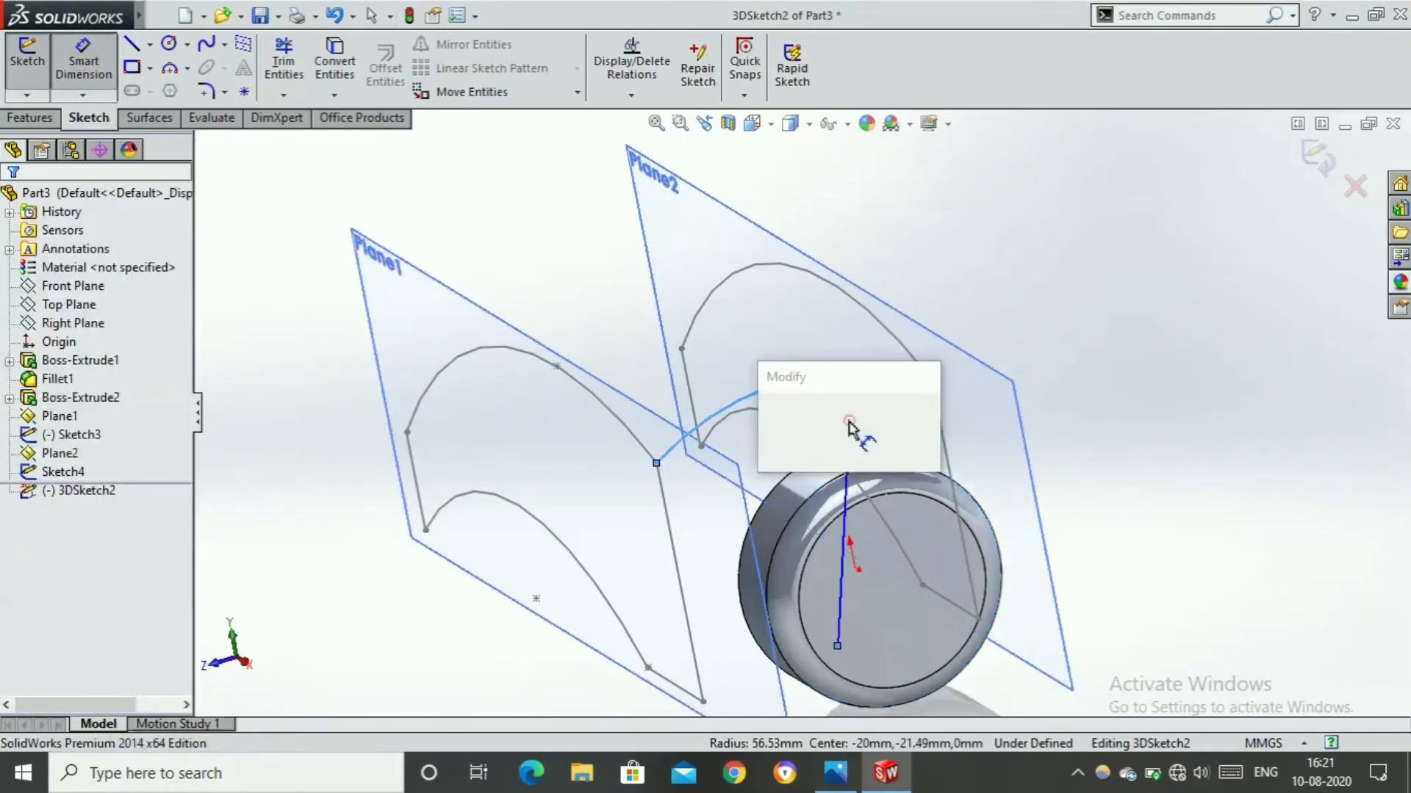
pyautogui.write('60')
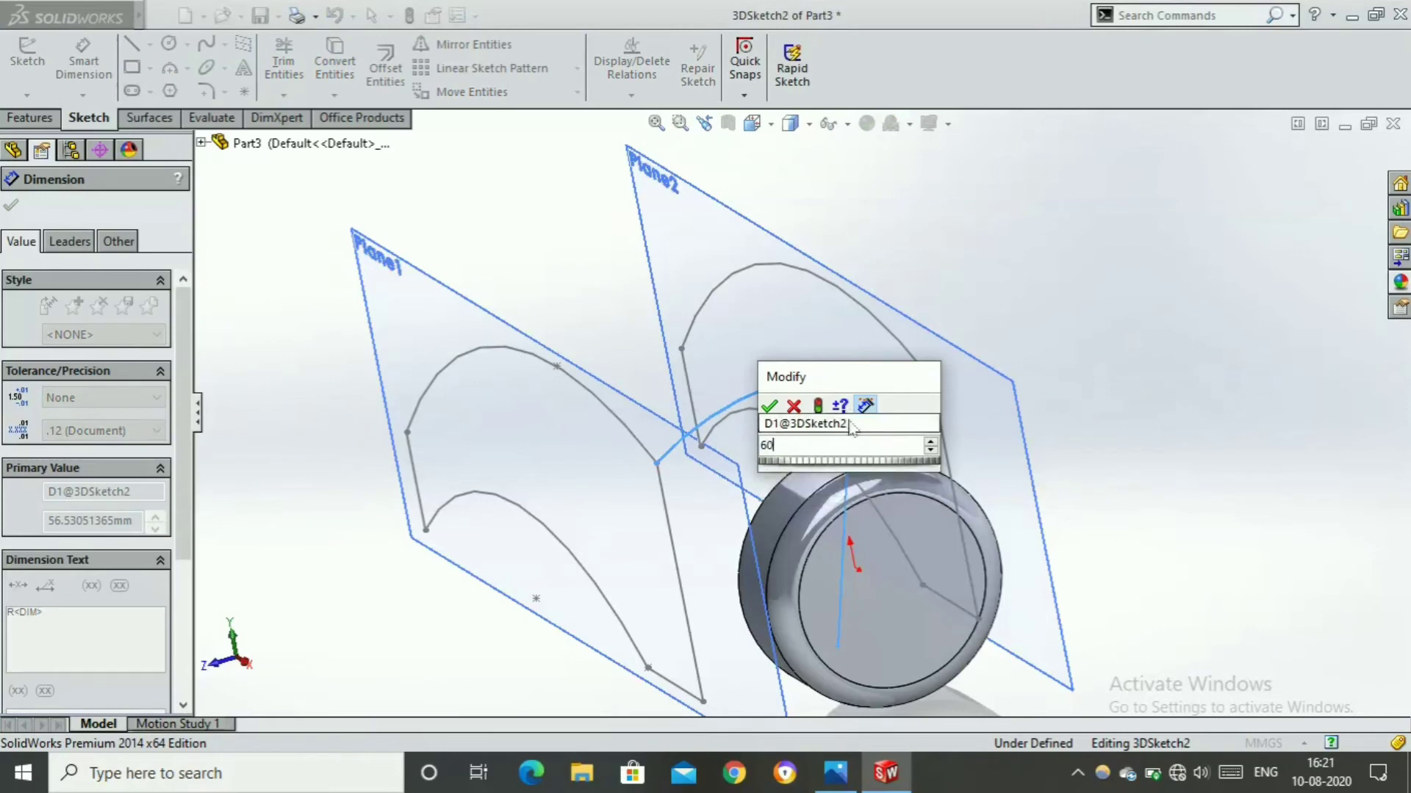
pyautogui.press('Return')
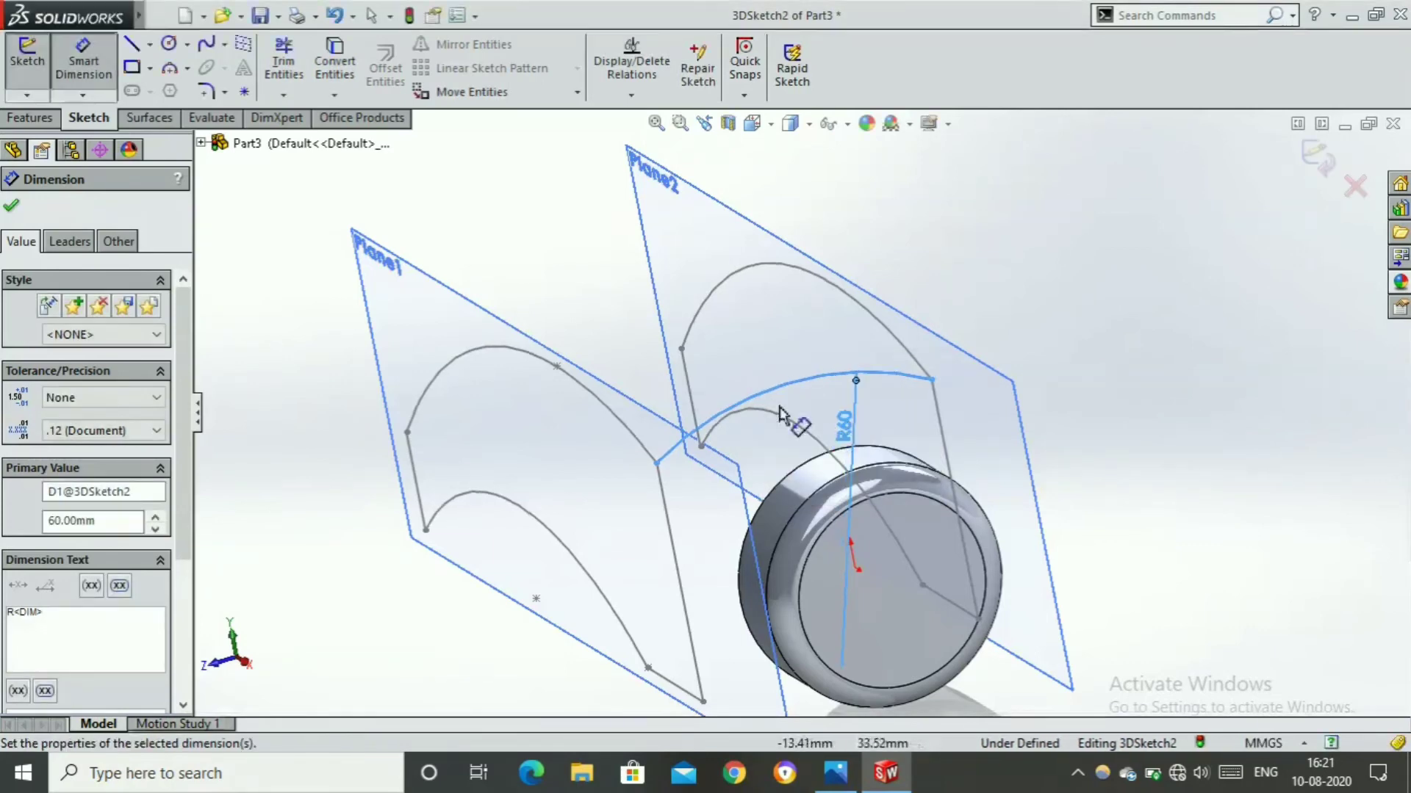
pyautogui.click(11, 207)
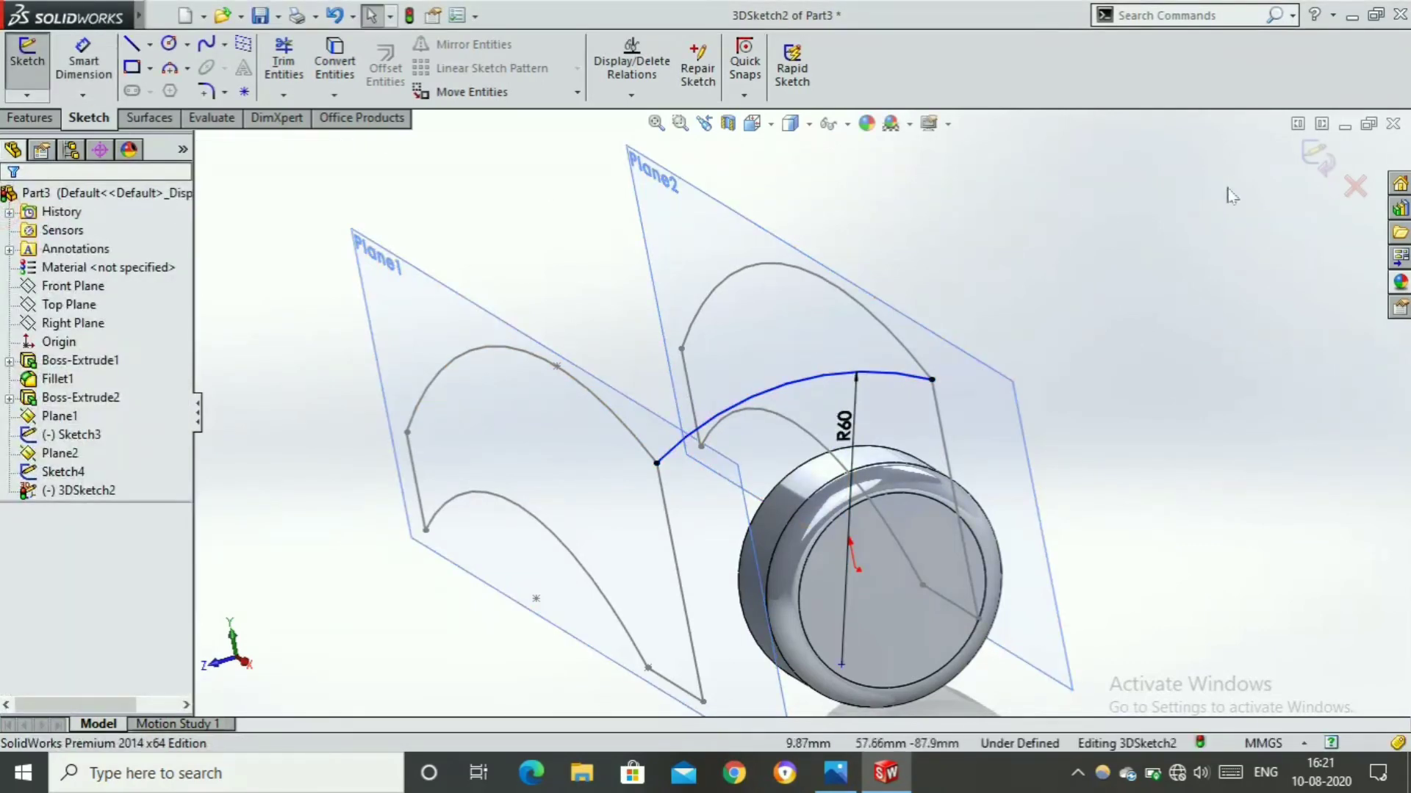
pyautogui.press('z')
pyautogui.press('z')
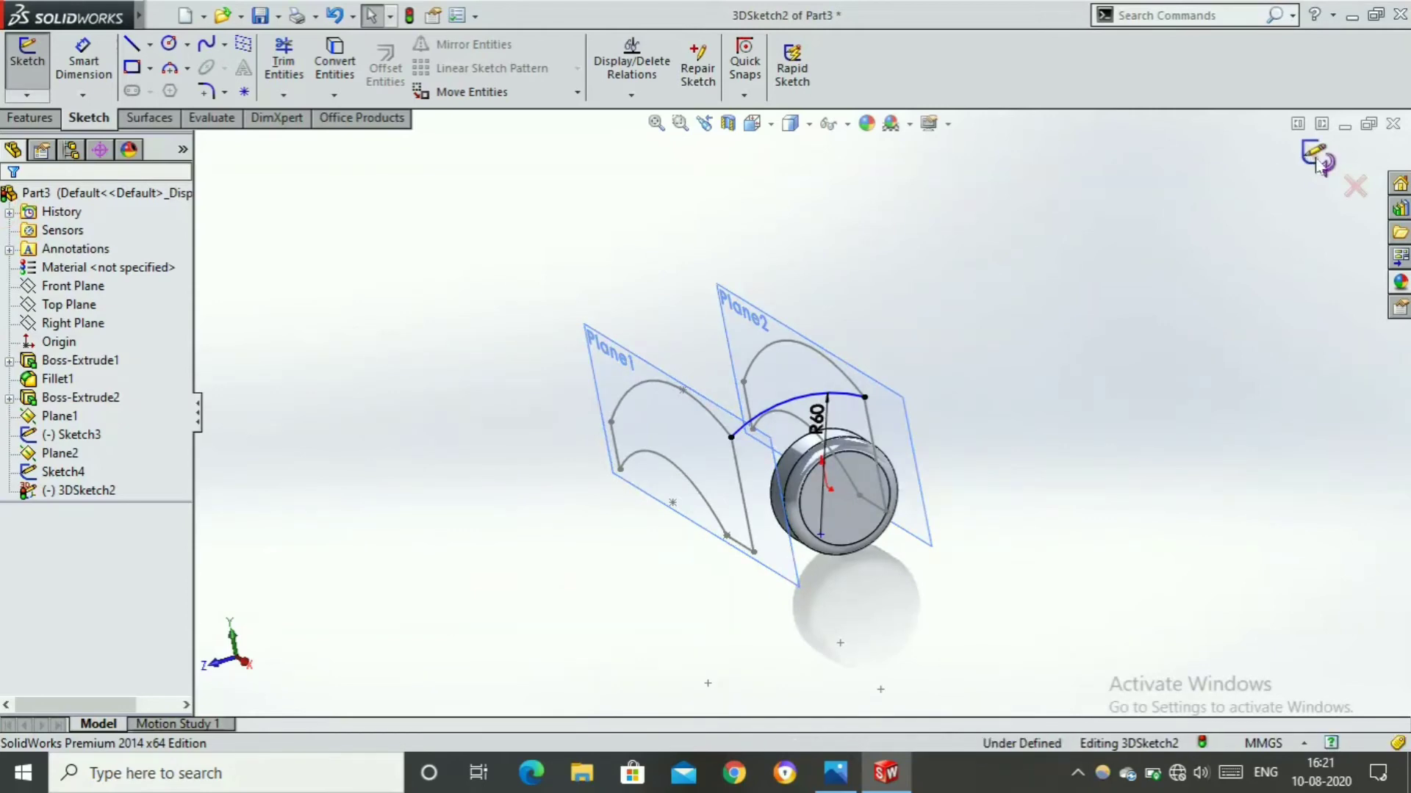
pyautogui.click(27, 51)
# Create a swept boss from the Plane1 claw profile along the 3D arc, with orientation set to Keep normal constant
pyautogui.click(30, 117)
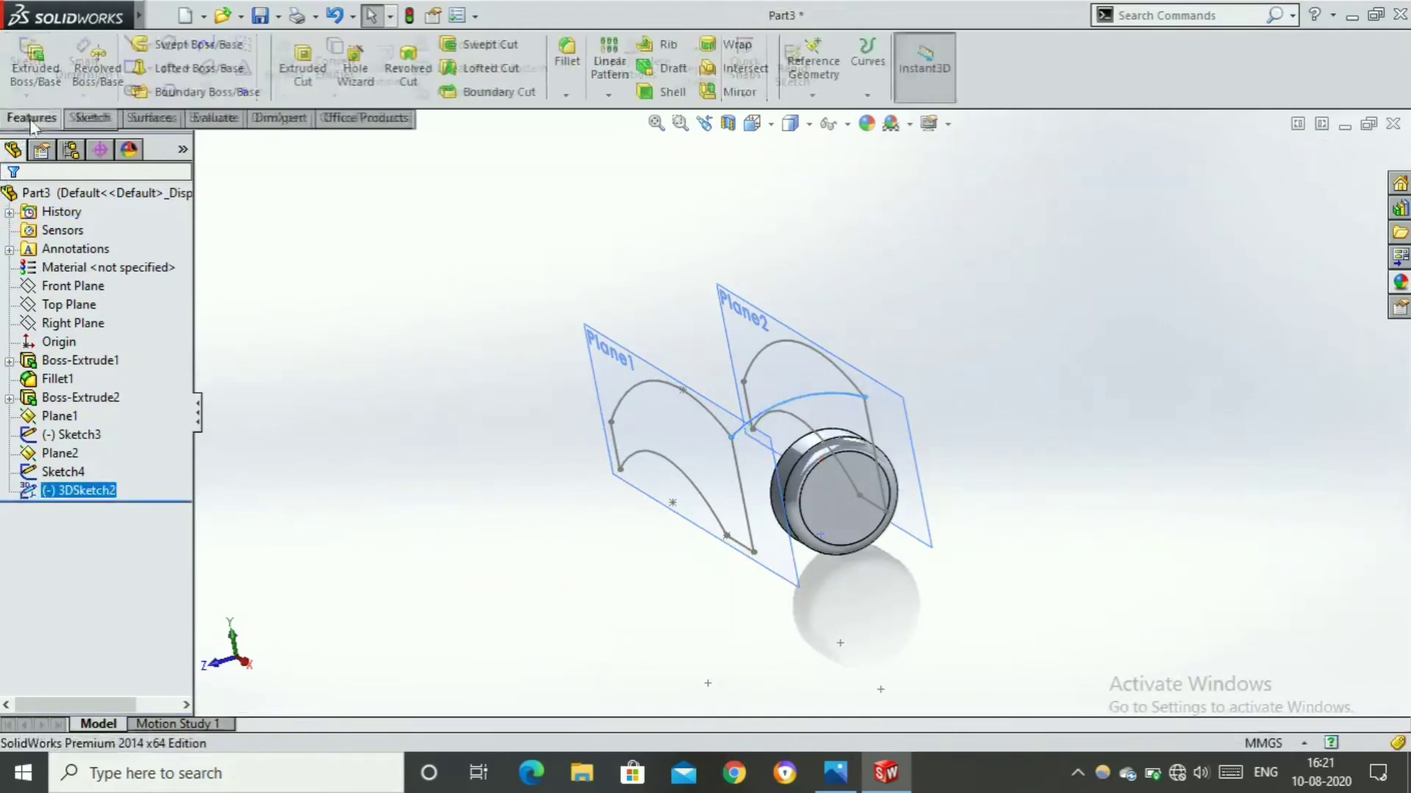
pyautogui.click(224, 51)
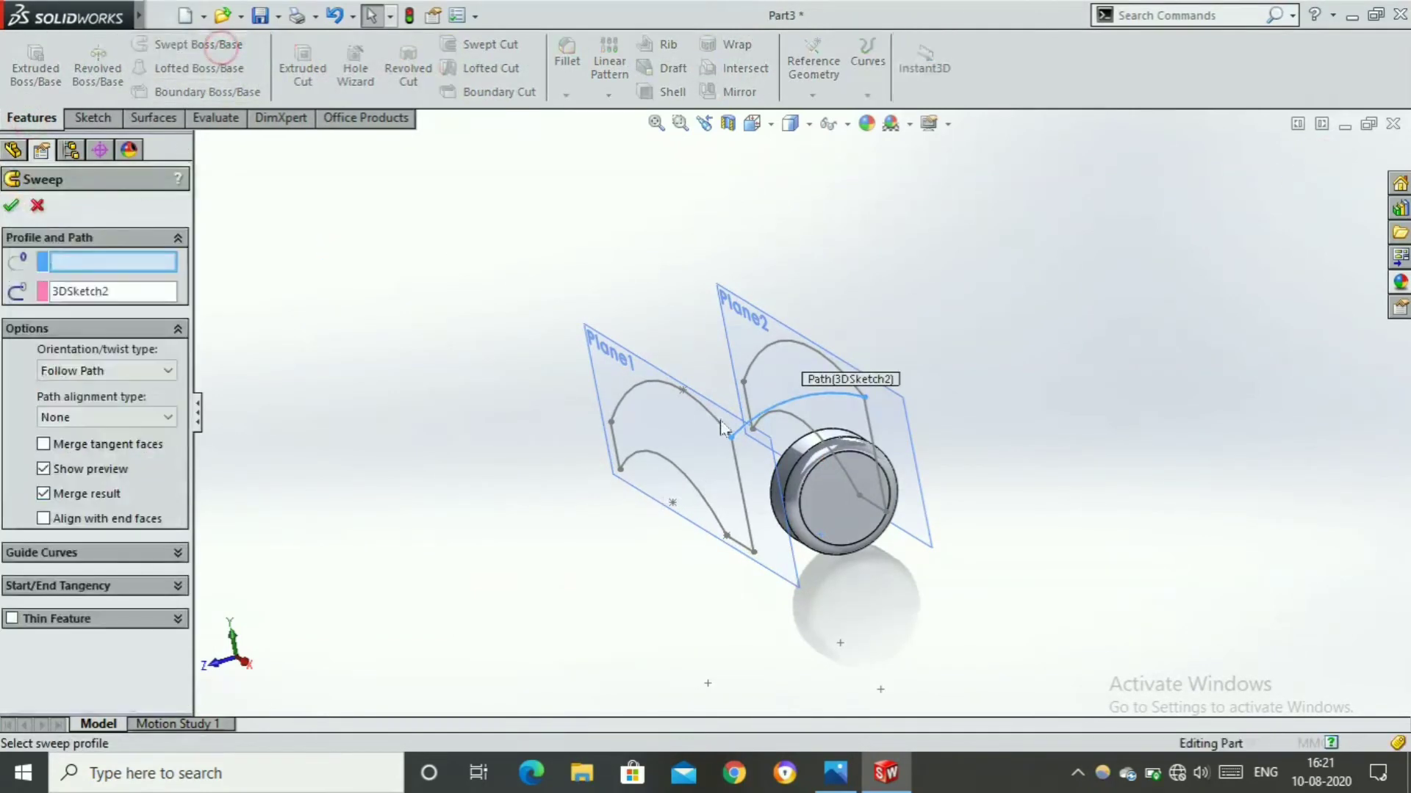
pyautogui.scroll(-3, 591, 430)
pyautogui.scroll(-2, 518, 413)
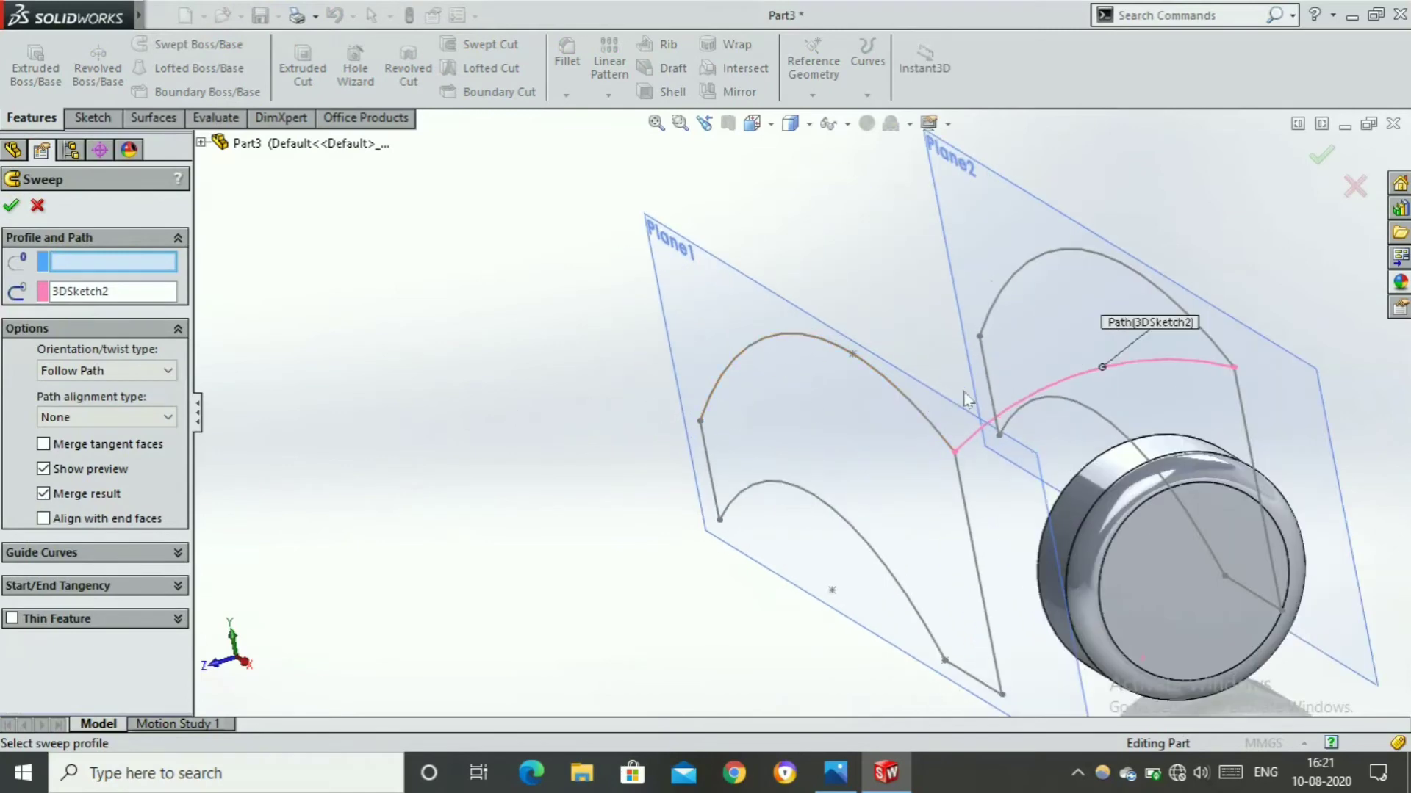
pyautogui.scroll(2, 966, 399)
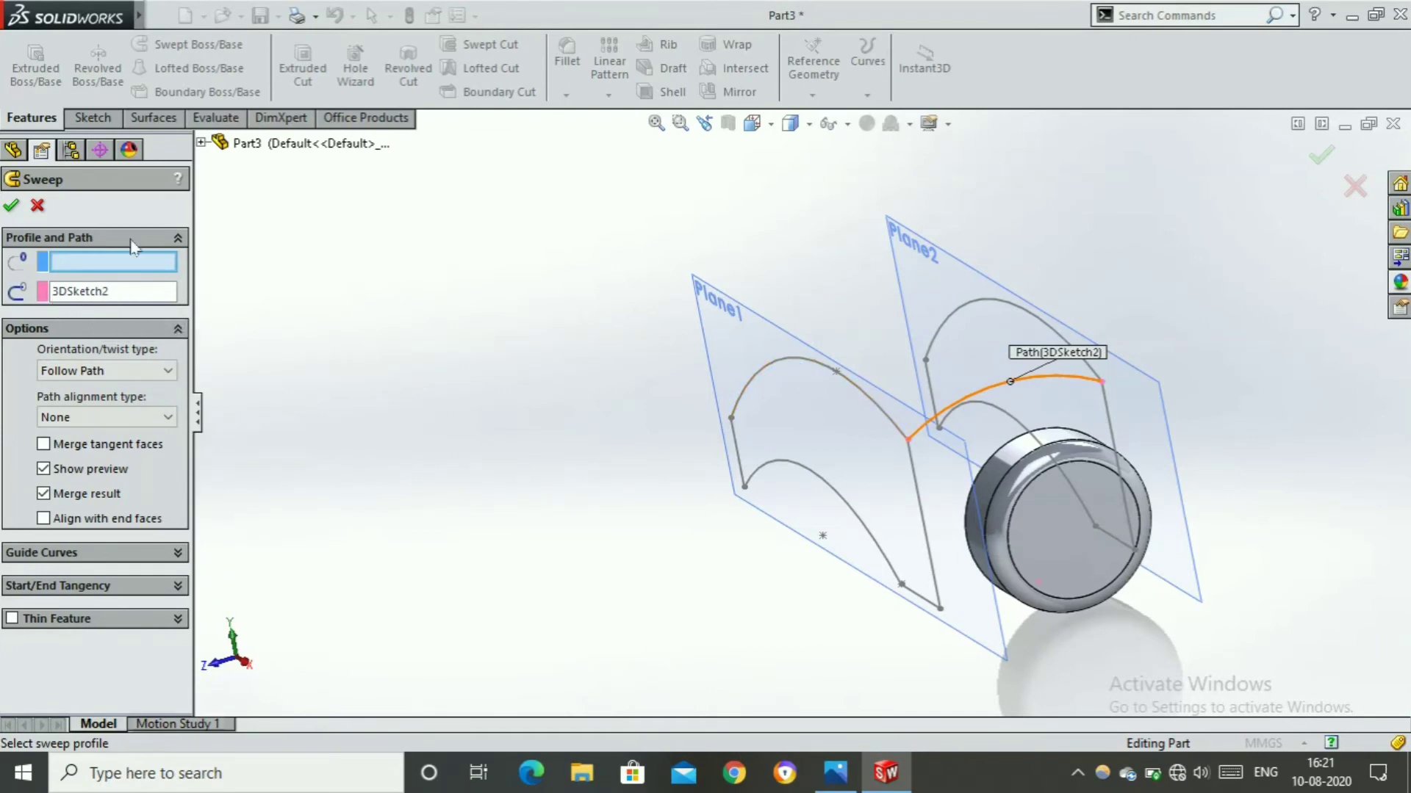
pyautogui.click(739, 452)
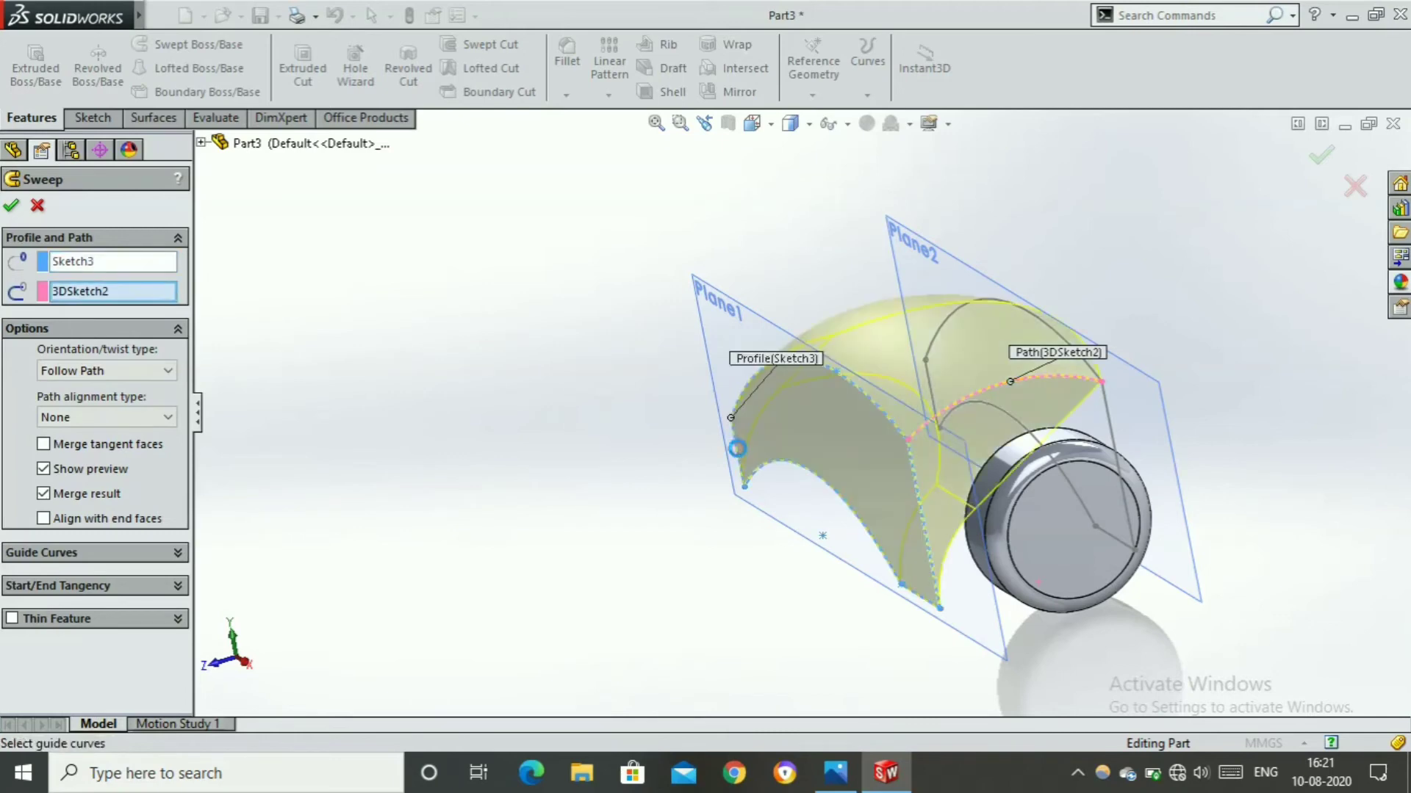
pyautogui.click(133, 371)
pyautogui.click(140, 404)
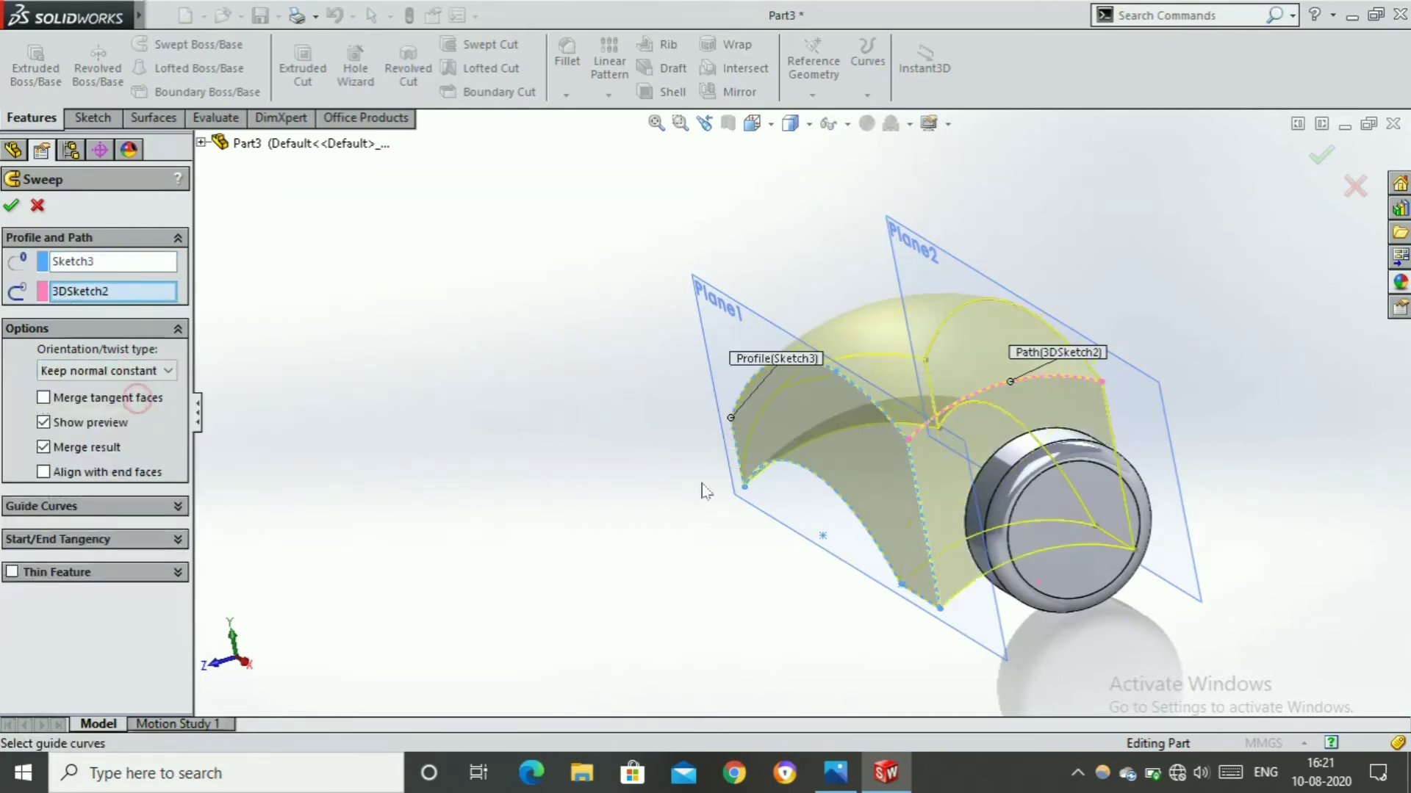
pyautogui.moveTo(646, 474); pyautogui.dragTo(559, 472, button='middle')
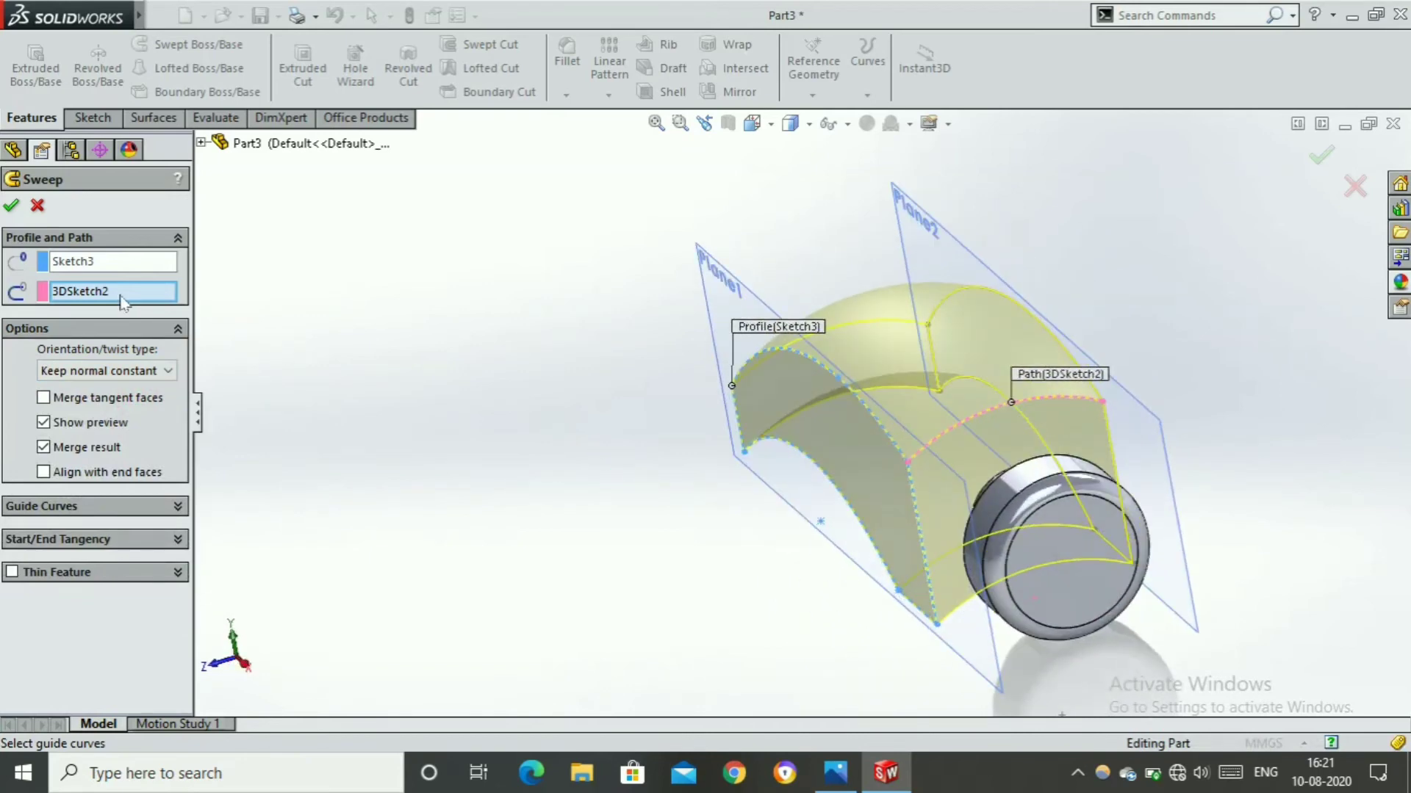
pyautogui.click(11, 205)
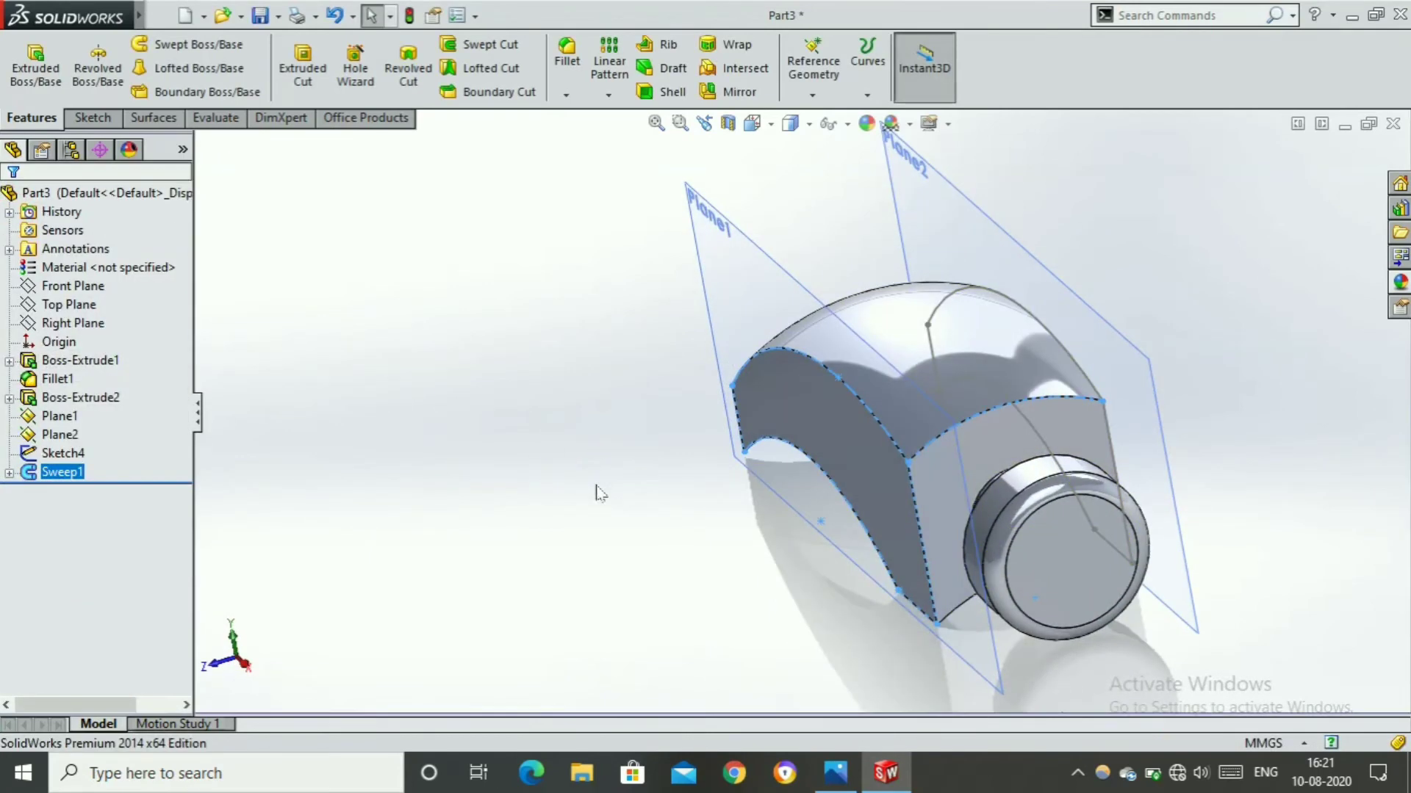
# Hide reference planes Plane1 and Plane2
pyautogui.moveTo(602, 389); pyautogui.dragTo(630, 473, button='middle')
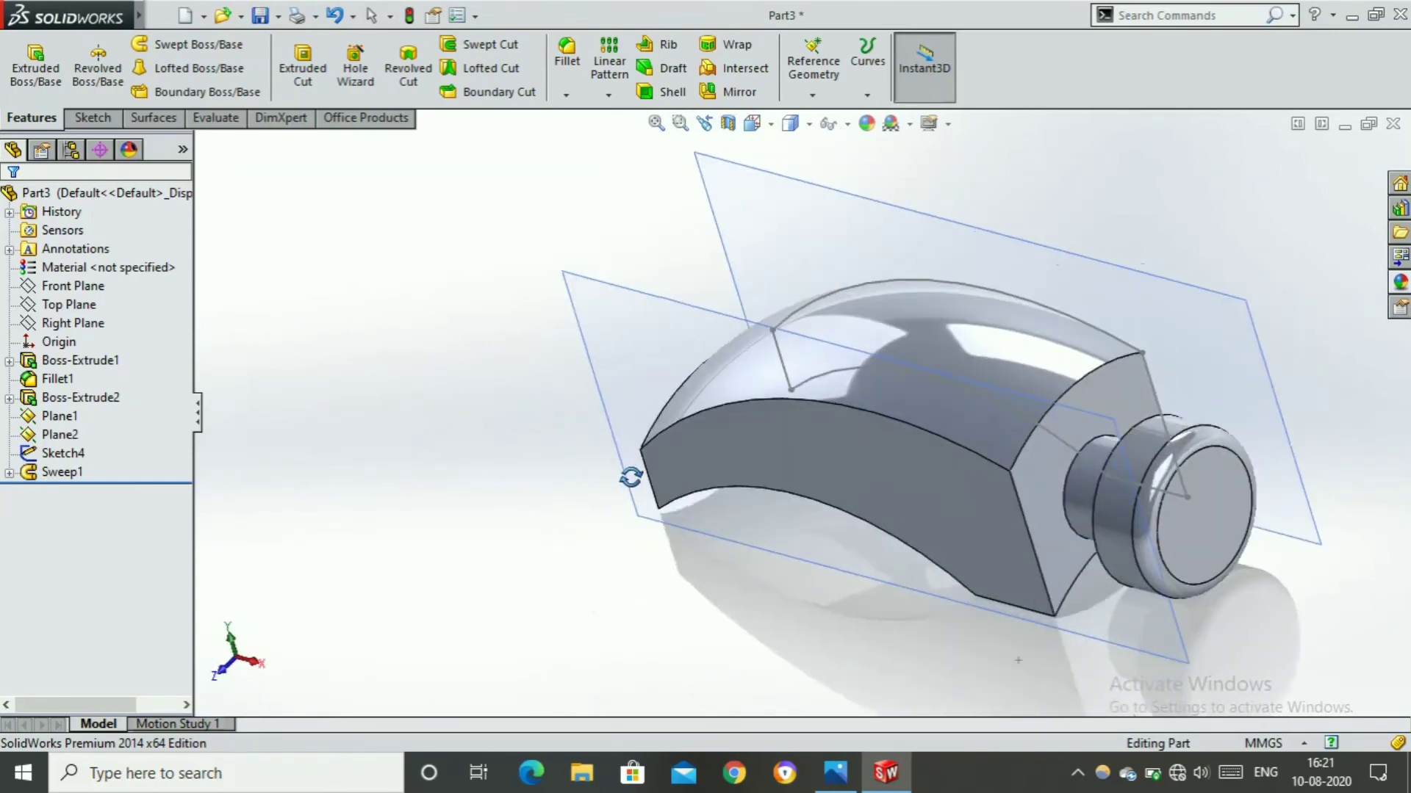
pyautogui.scroll(-5, 576, 324)
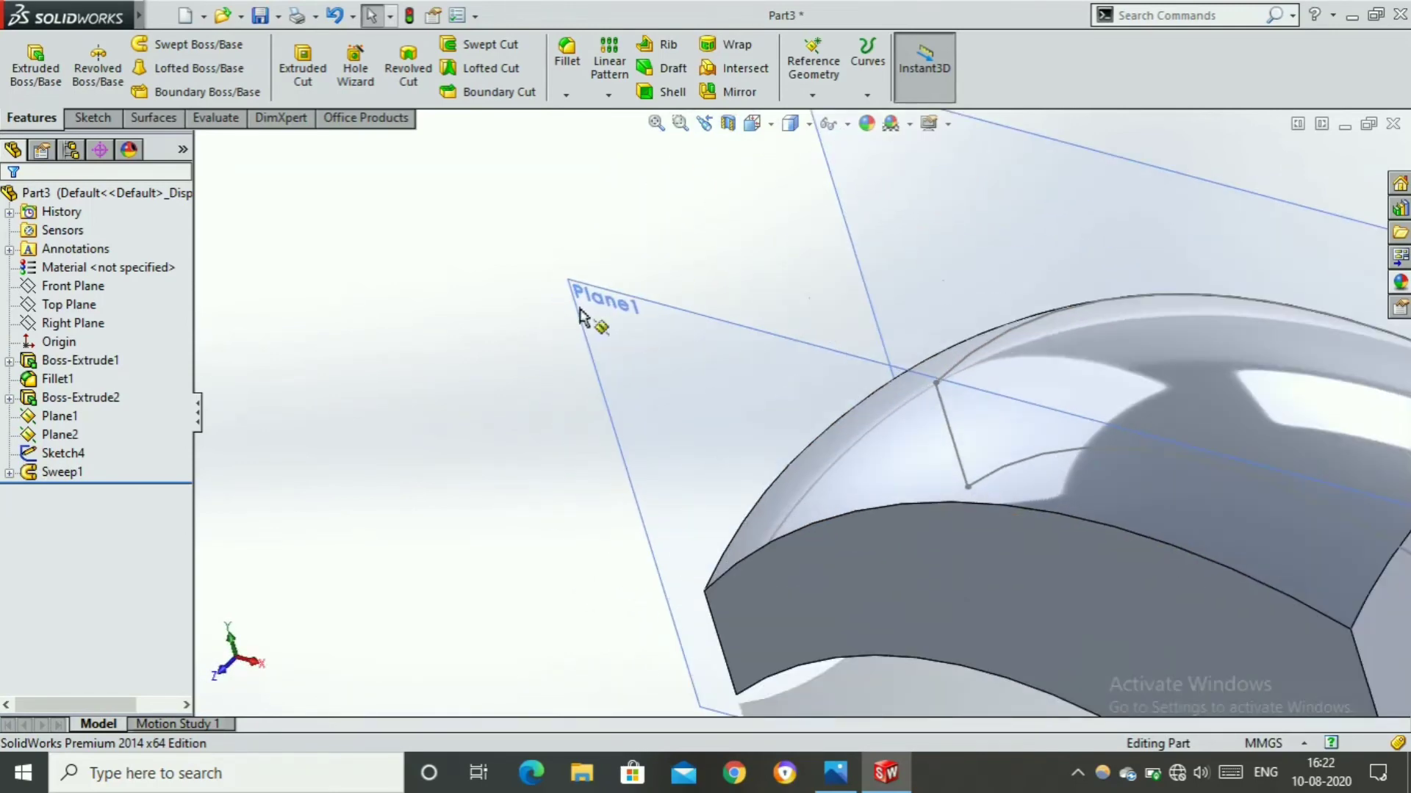
pyautogui.scroll(5, 589, 324)
pyautogui.rightClick(816, 388)
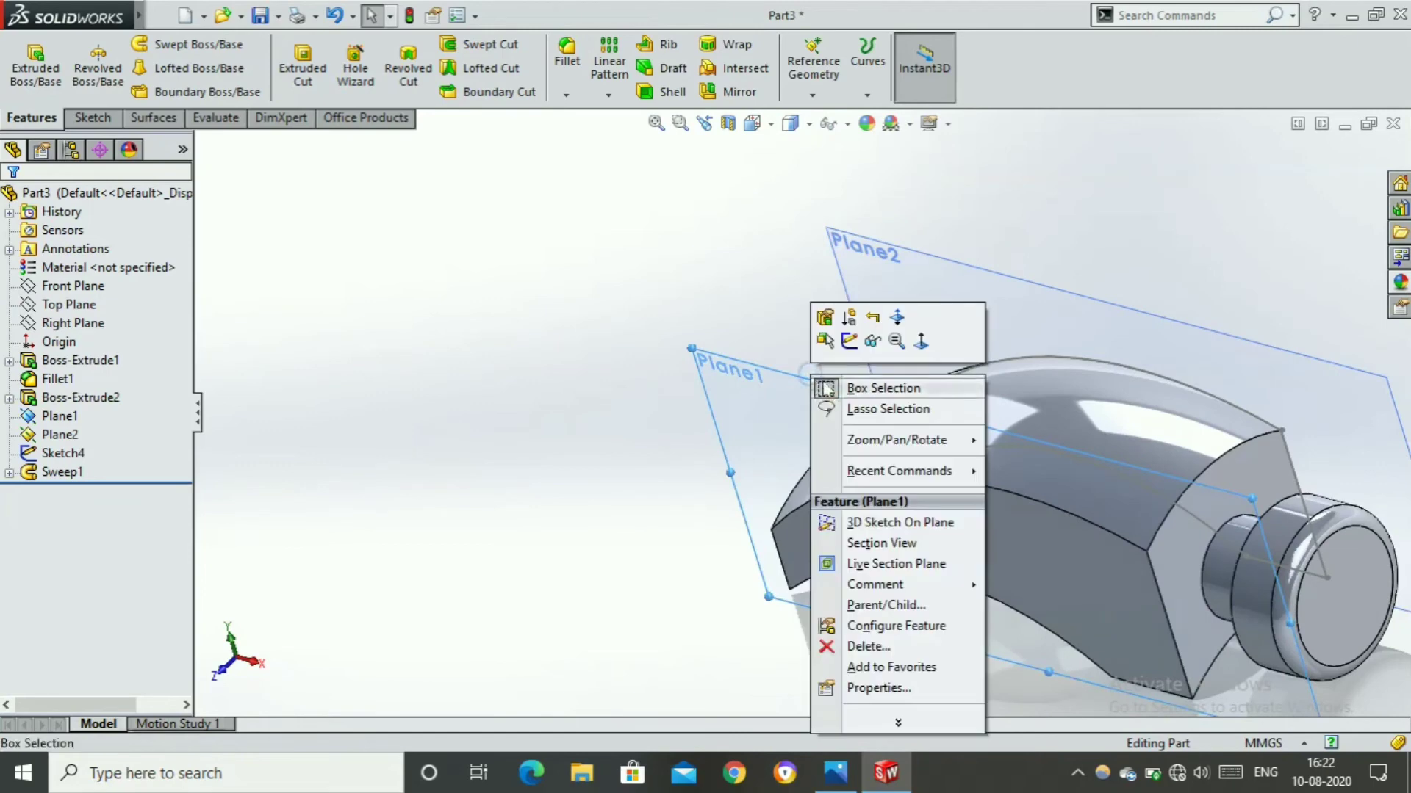
pyautogui.click(886, 316)
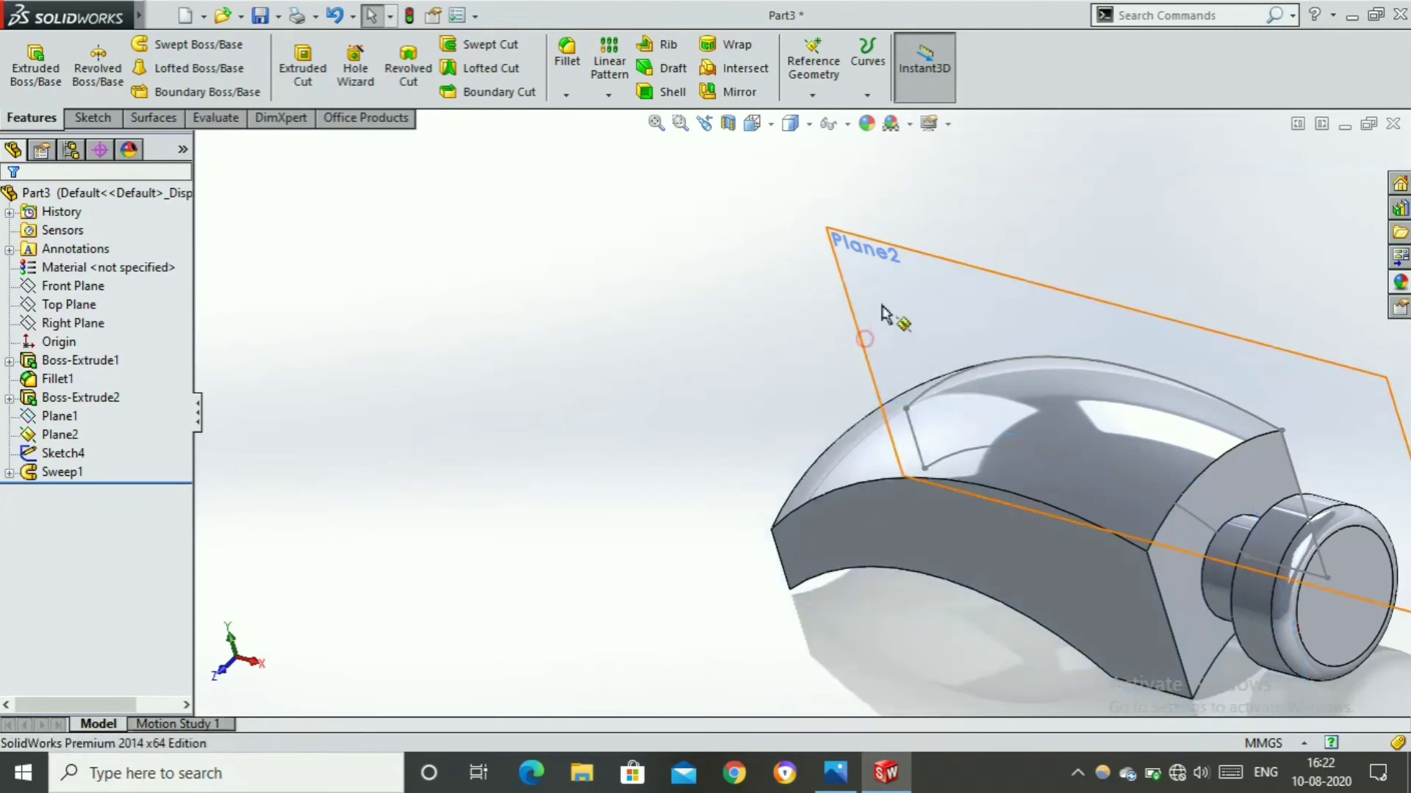
pyautogui.rightClick(959, 264)
pyautogui.click(1014, 225)
# Hide Sketch4, the converted claw profile on Plane2
pyautogui.moveTo(986, 283); pyautogui.dragTo(1045, 640, button='middle')
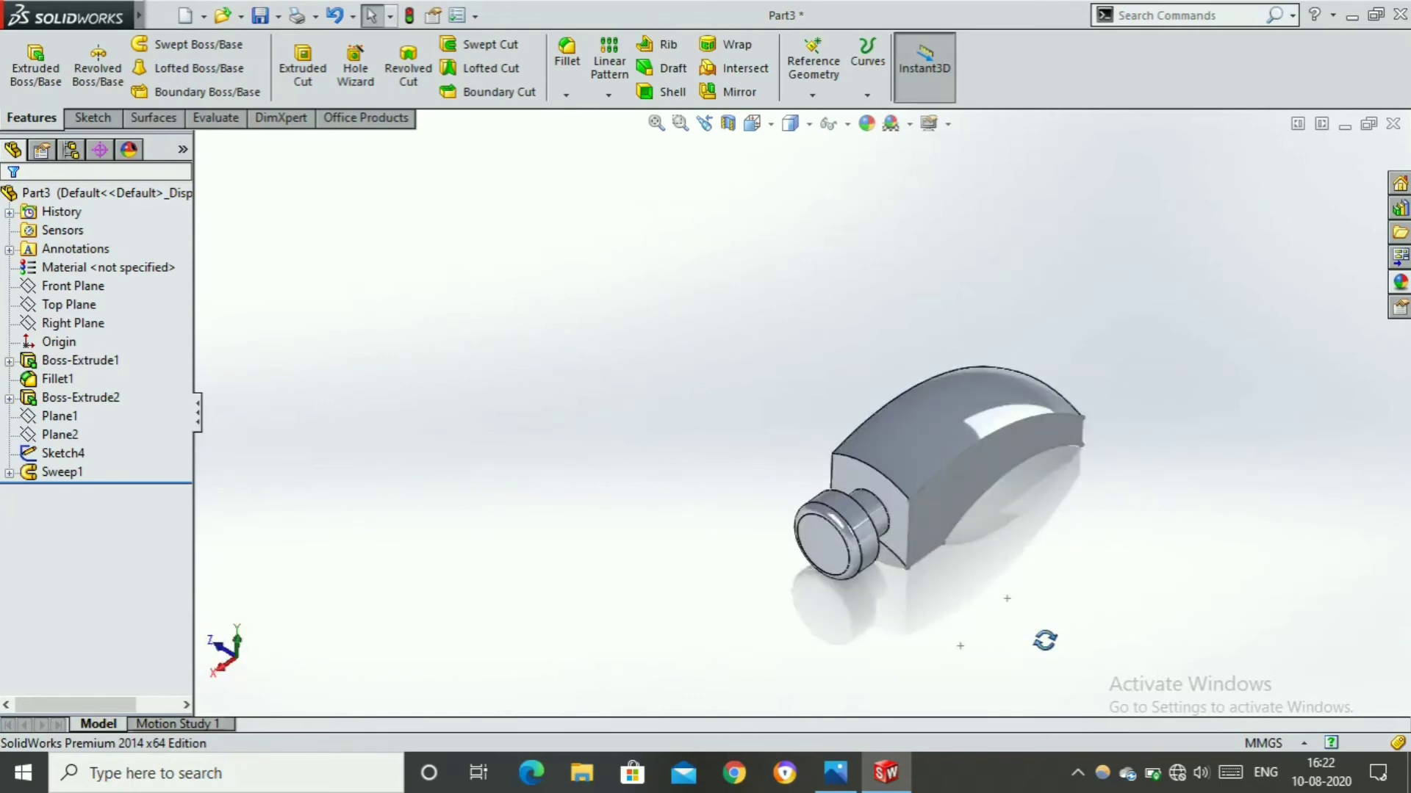
pyautogui.click(9, 475)
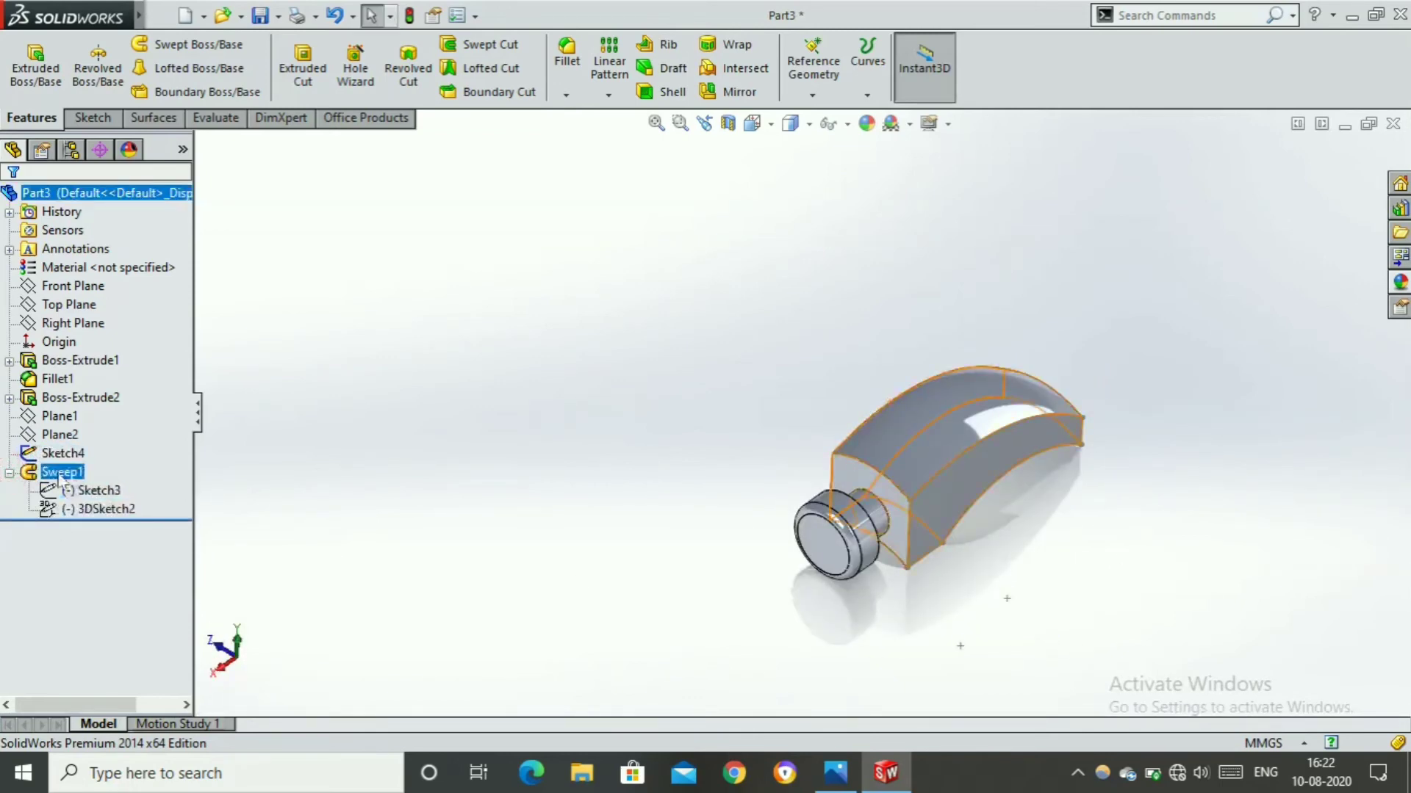
pyautogui.press('Up')
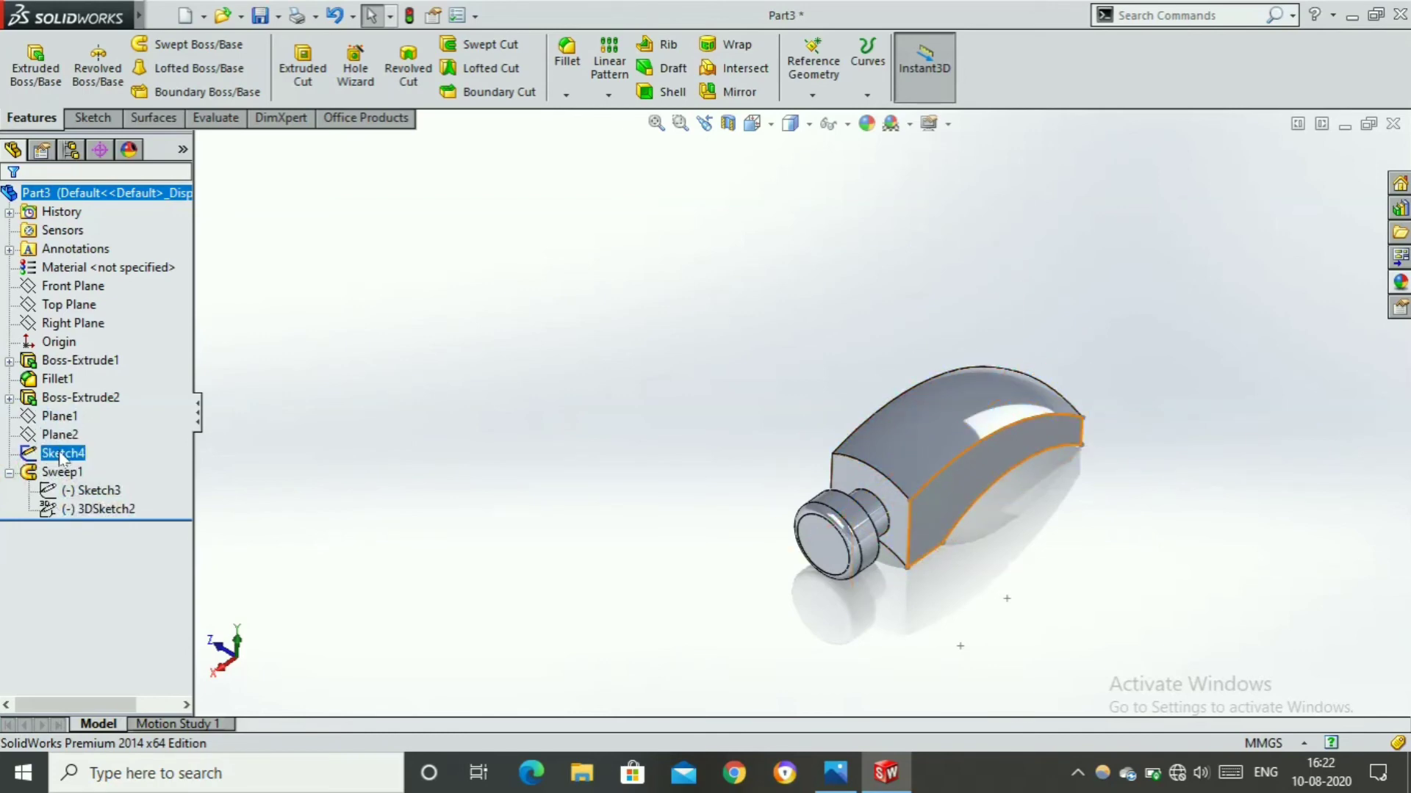
pyautogui.click(61, 454)
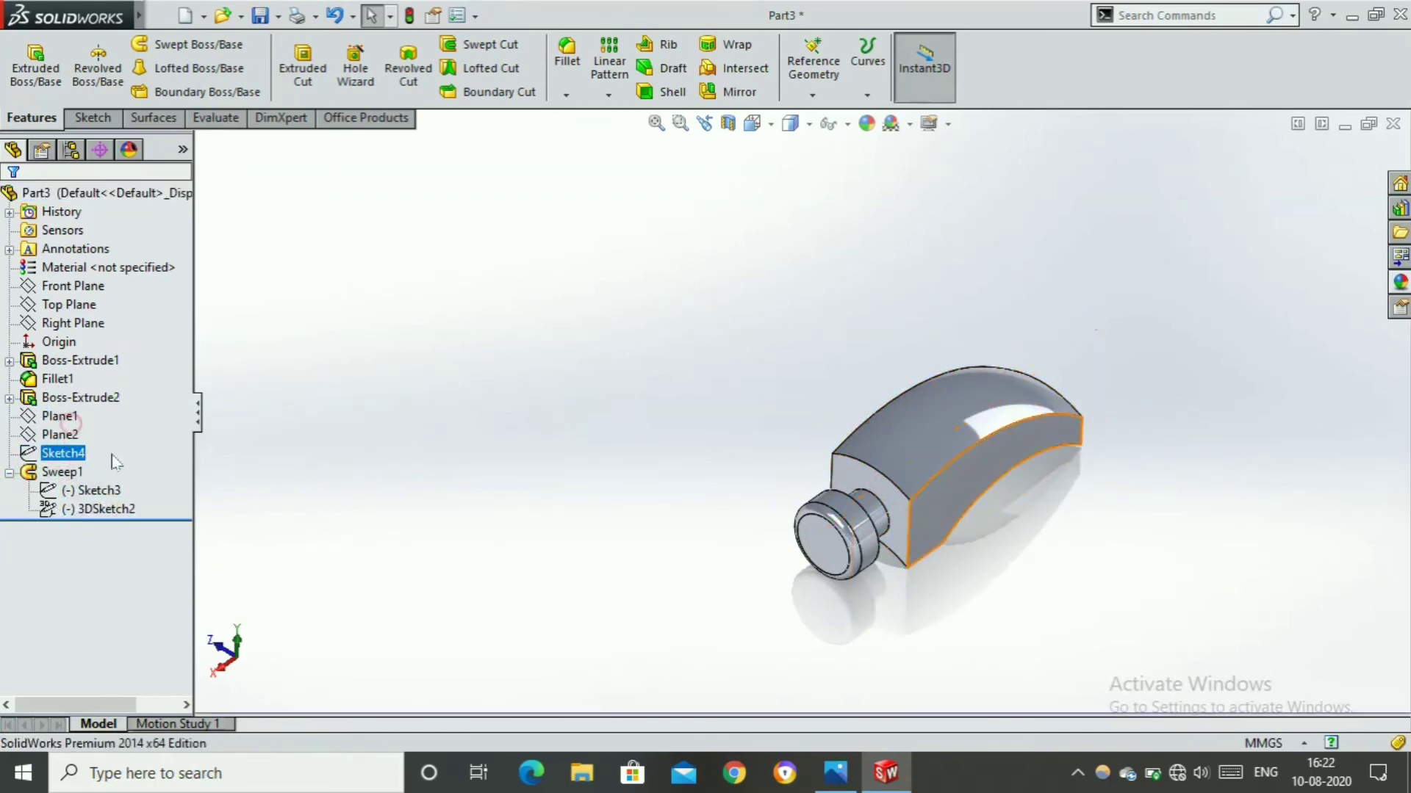
pyautogui.moveTo(498, 410); pyautogui.dragTo(762, 572, button='middle')
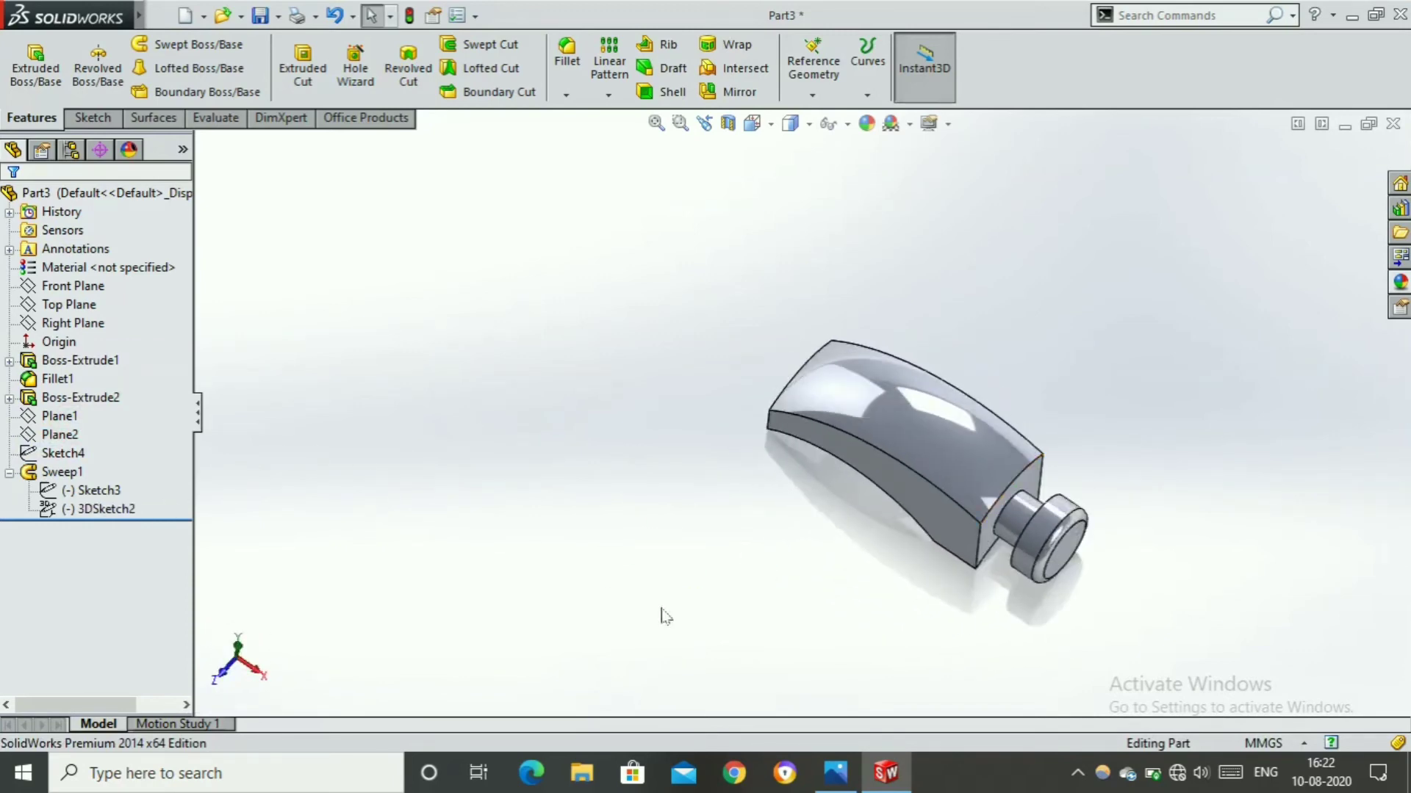
# Check the practice drawing in Photos, and in a new Top Plane sketch draw a vertical line across the claw's full end edge
pyautogui.click(845, 777)
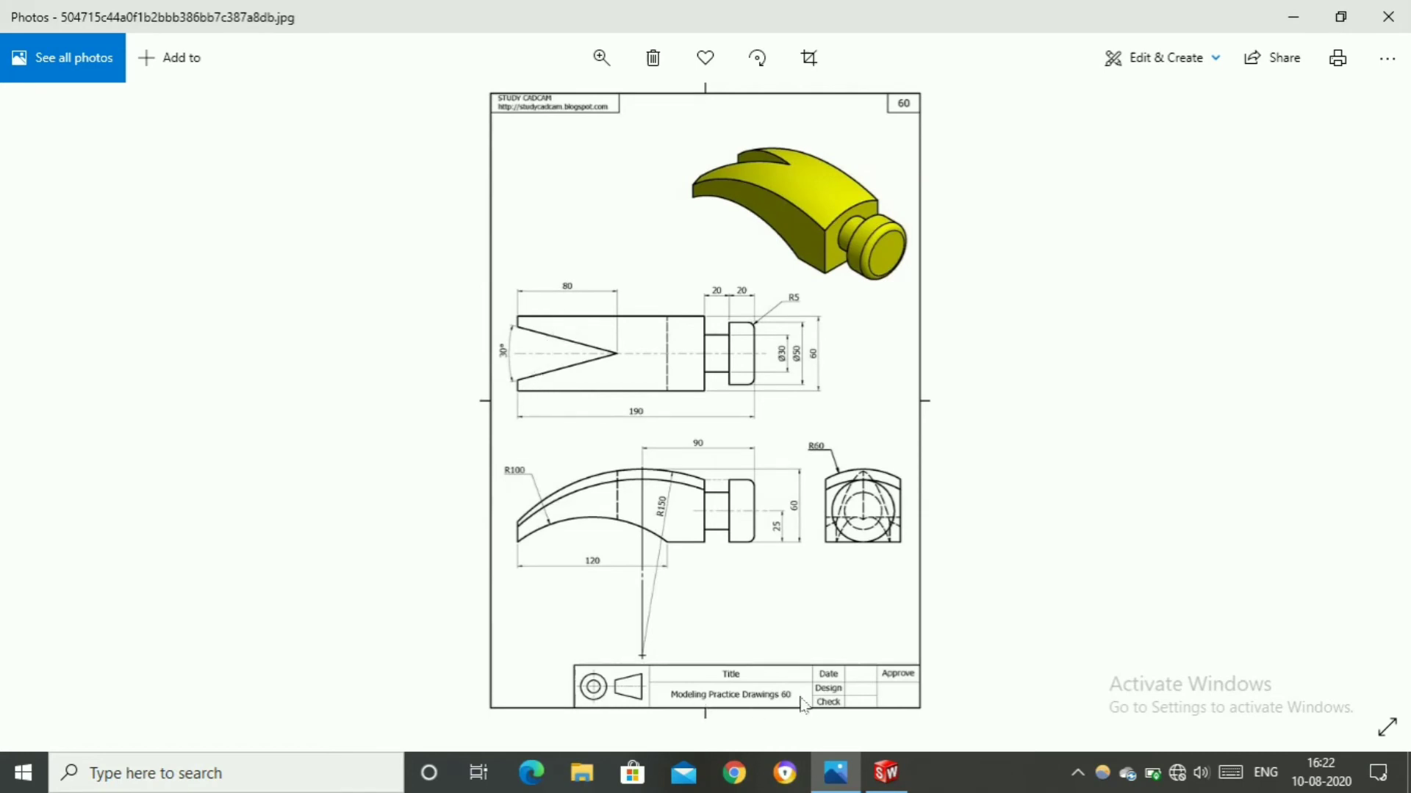
pyautogui.click(885, 770)
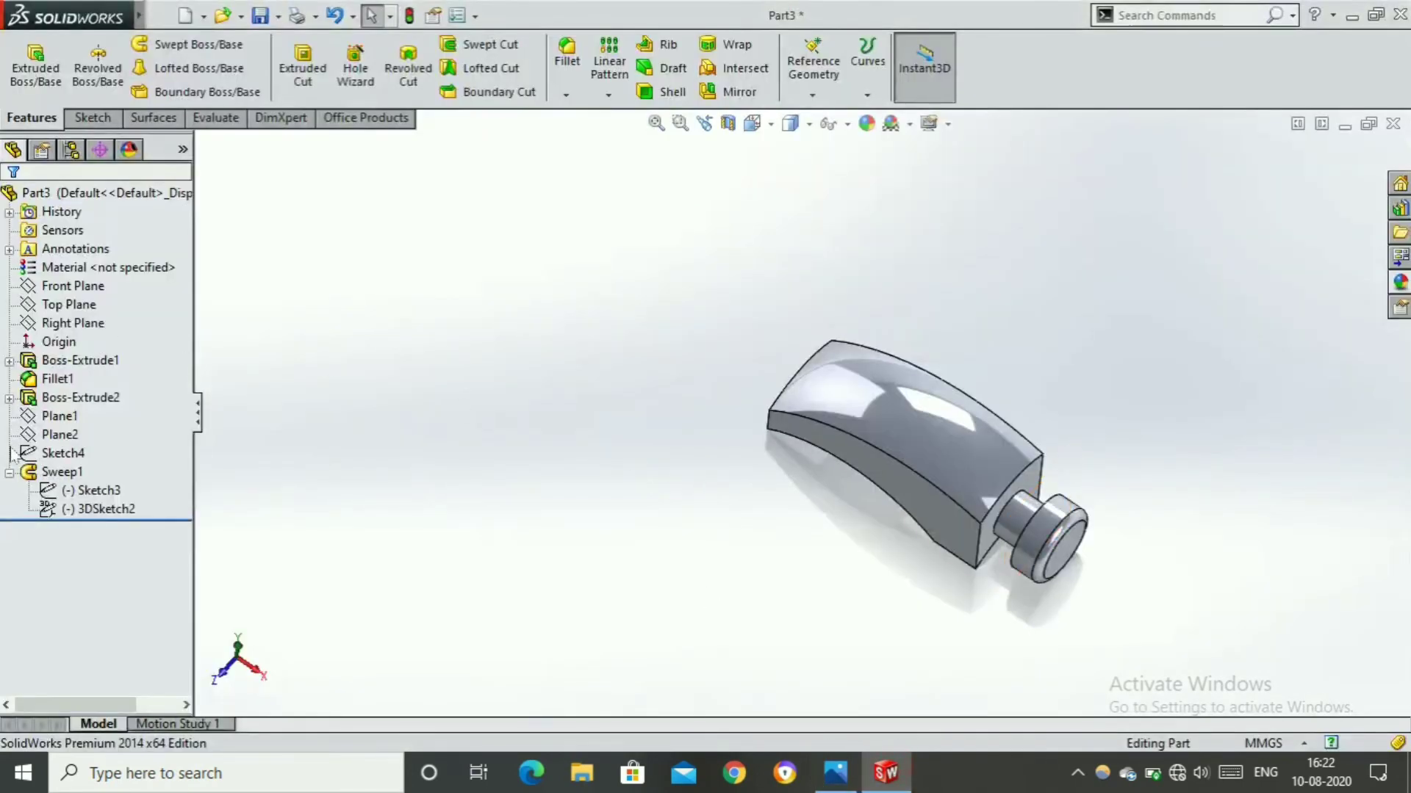
pyautogui.click(83, 309)
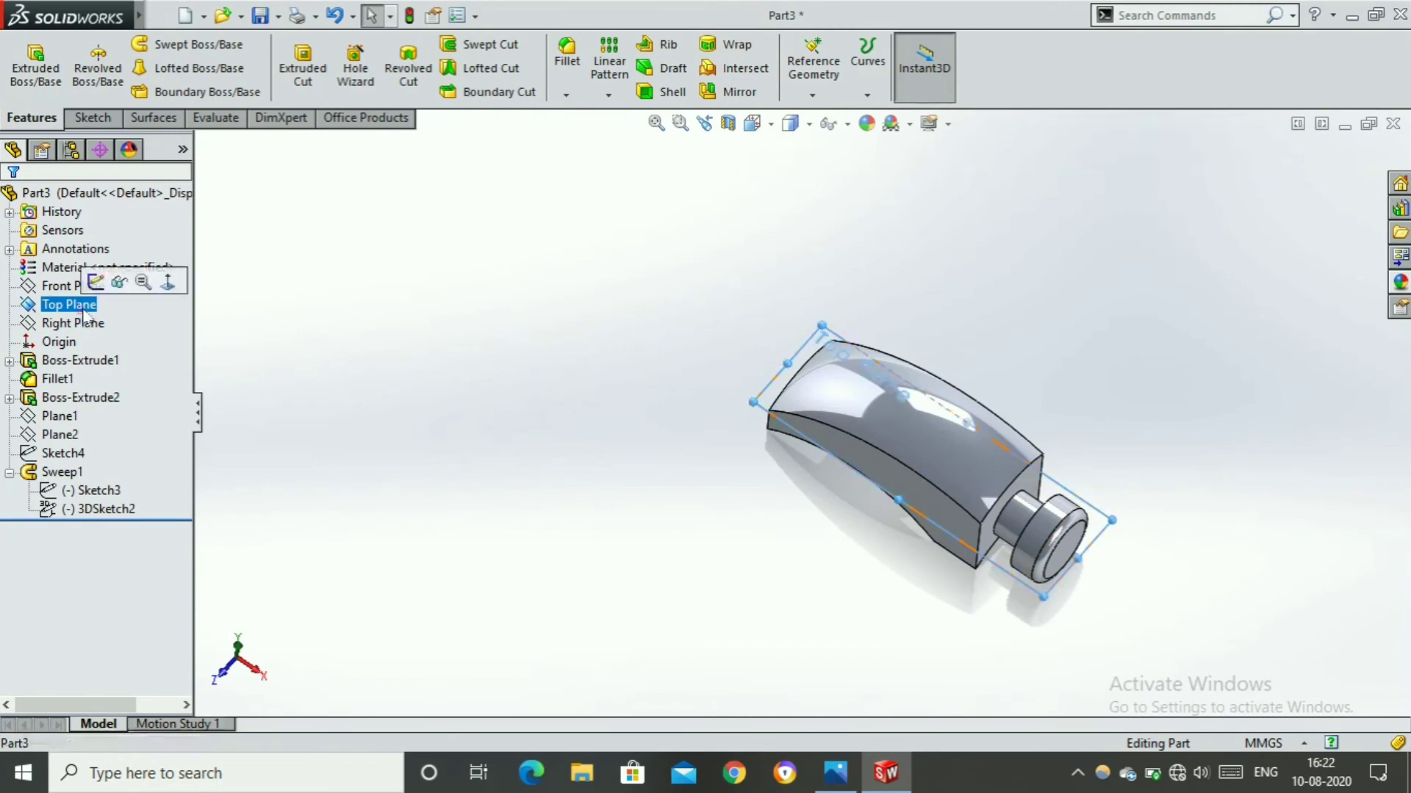
pyautogui.hotkey('ctrl', '8')
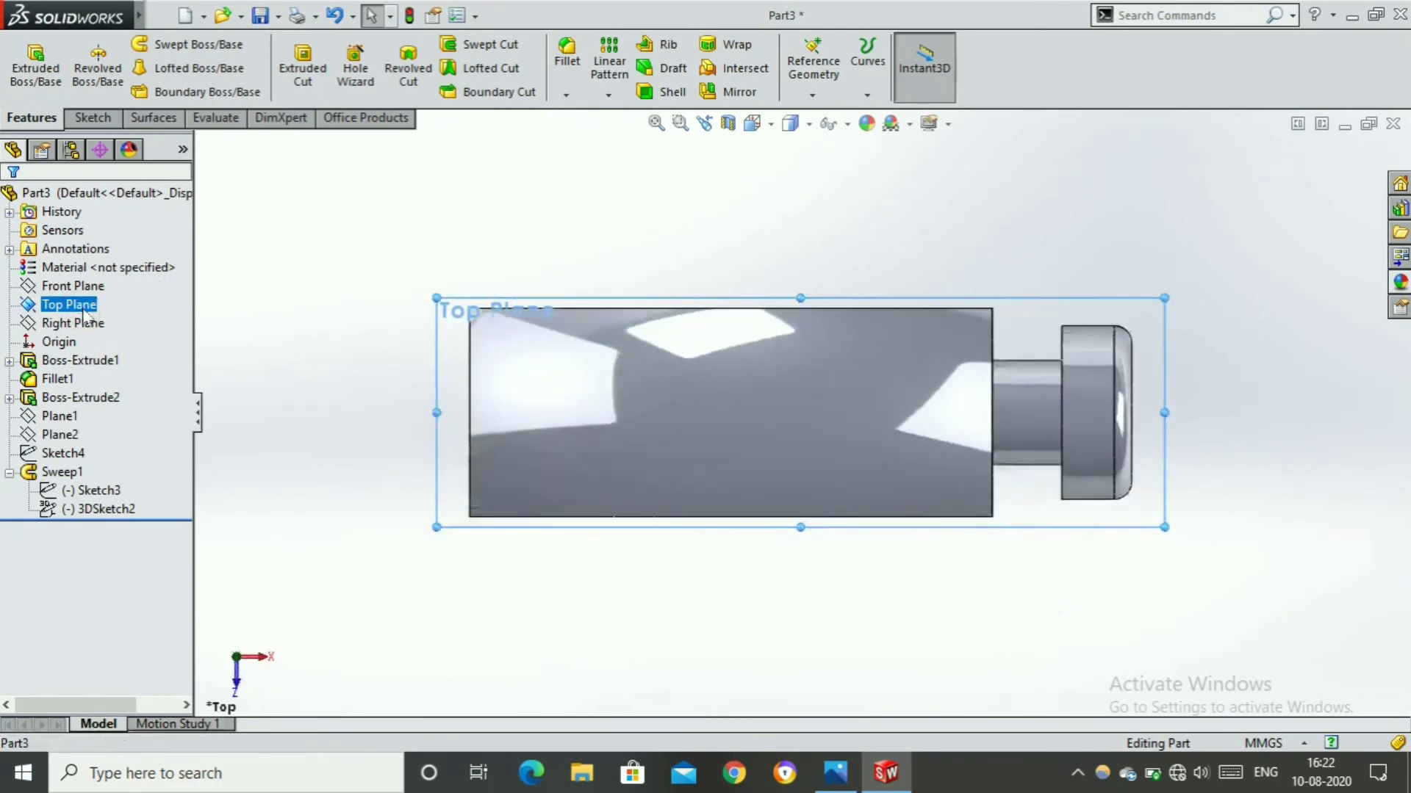
pyautogui.click(86, 117)
pyautogui.click(133, 44)
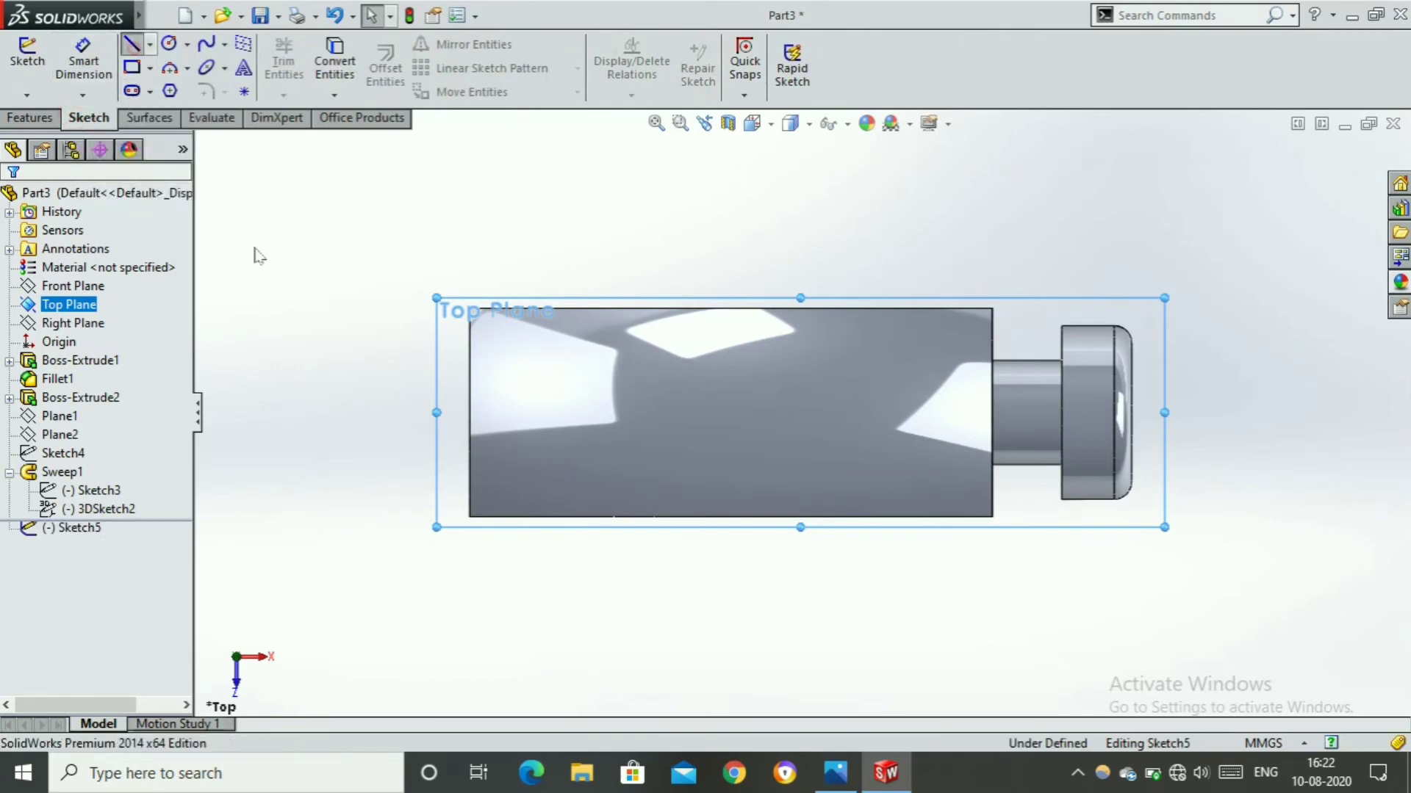
pyautogui.click(471, 517)
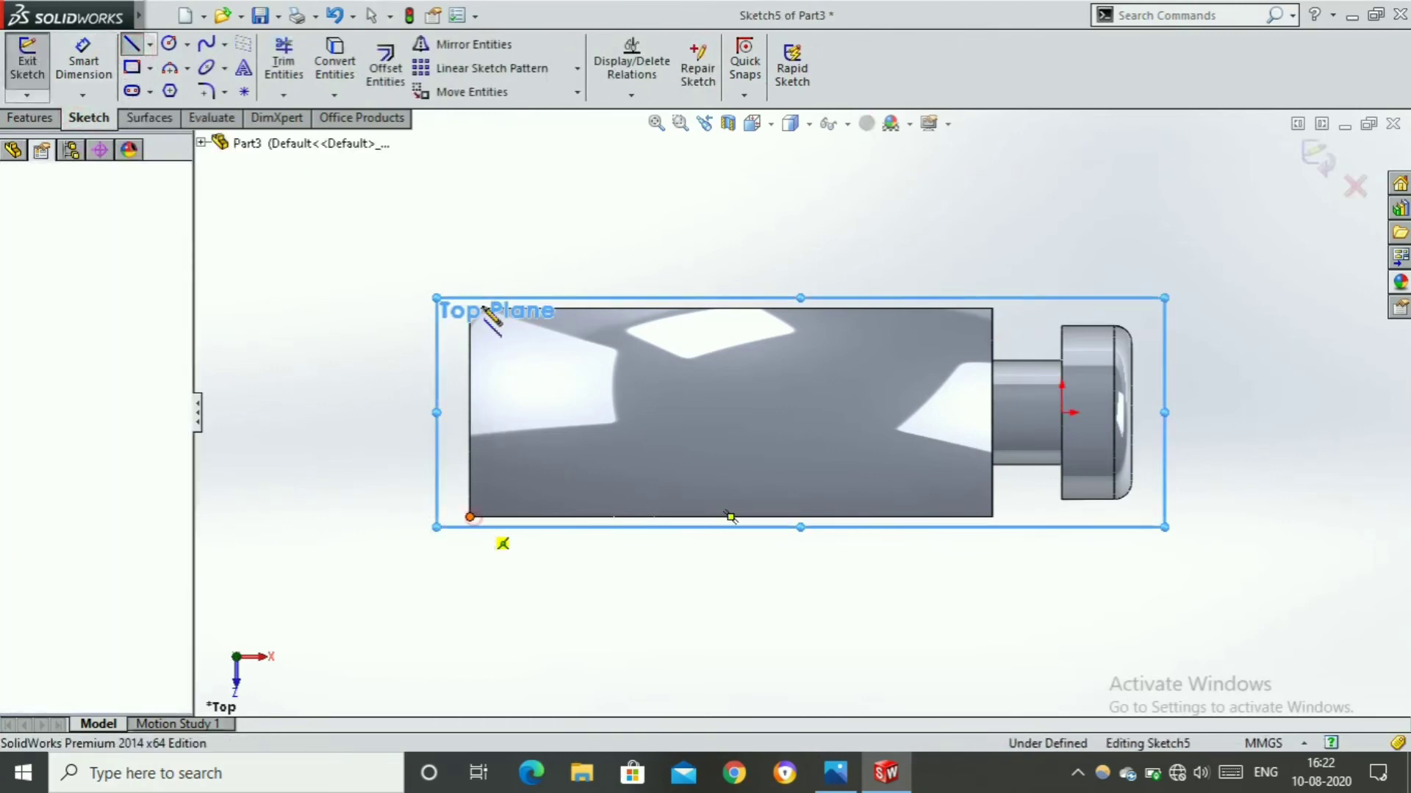
pyautogui.click(470, 309)
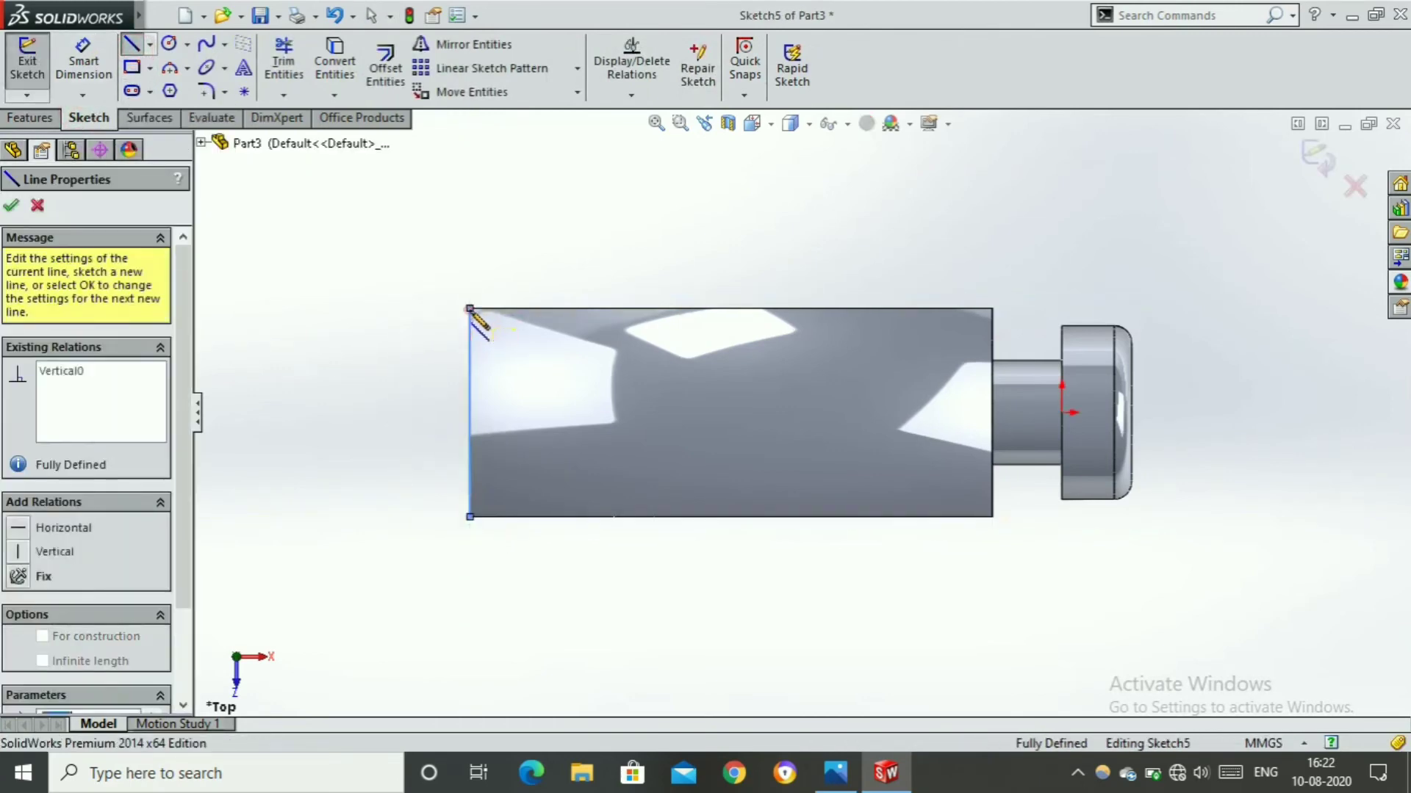
pyautogui.press('Escape')
# Draw a horizontal construction centerline from the midpoint of the claw's end line inward along the claw body
pyautogui.click(150, 44)
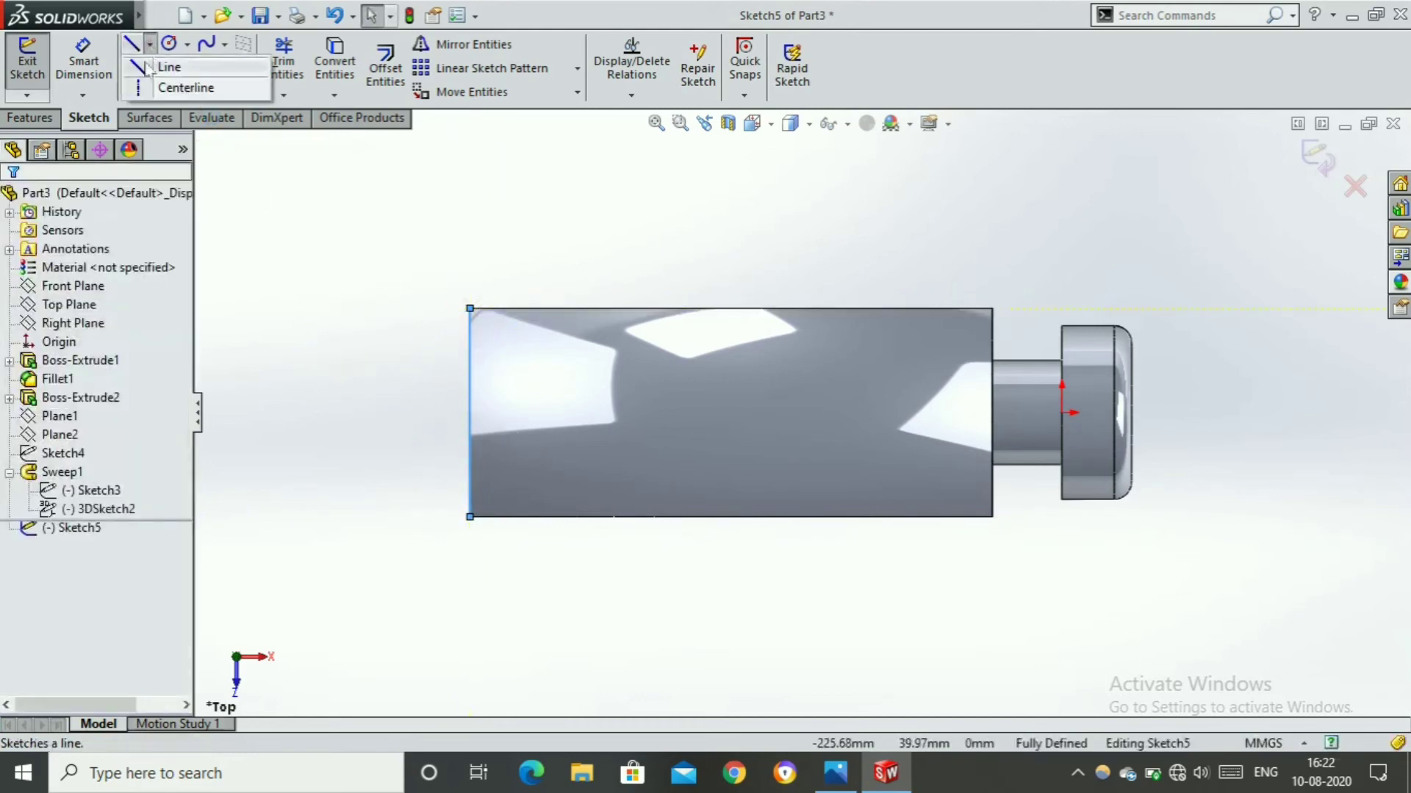
pyautogui.click(150, 85)
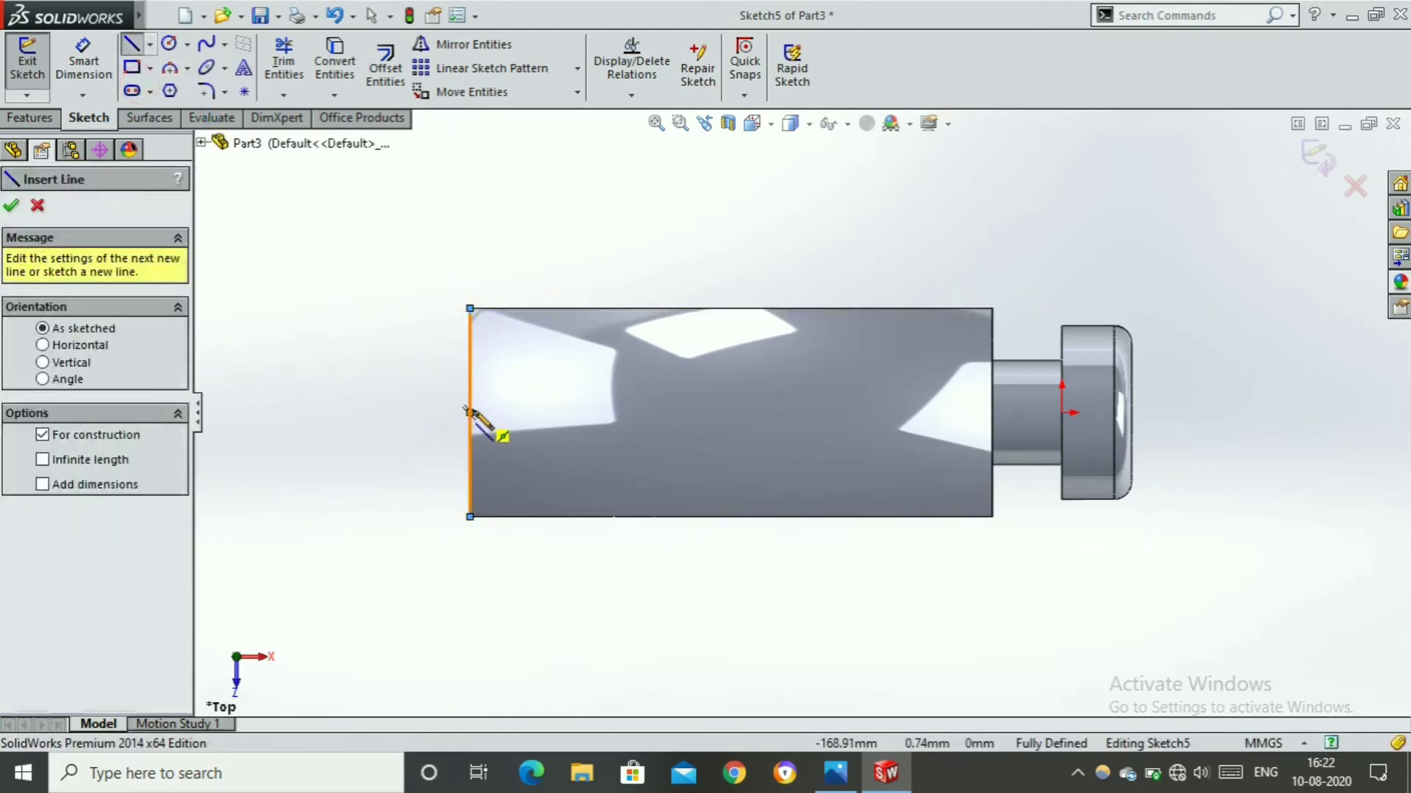
pyautogui.click(470, 412)
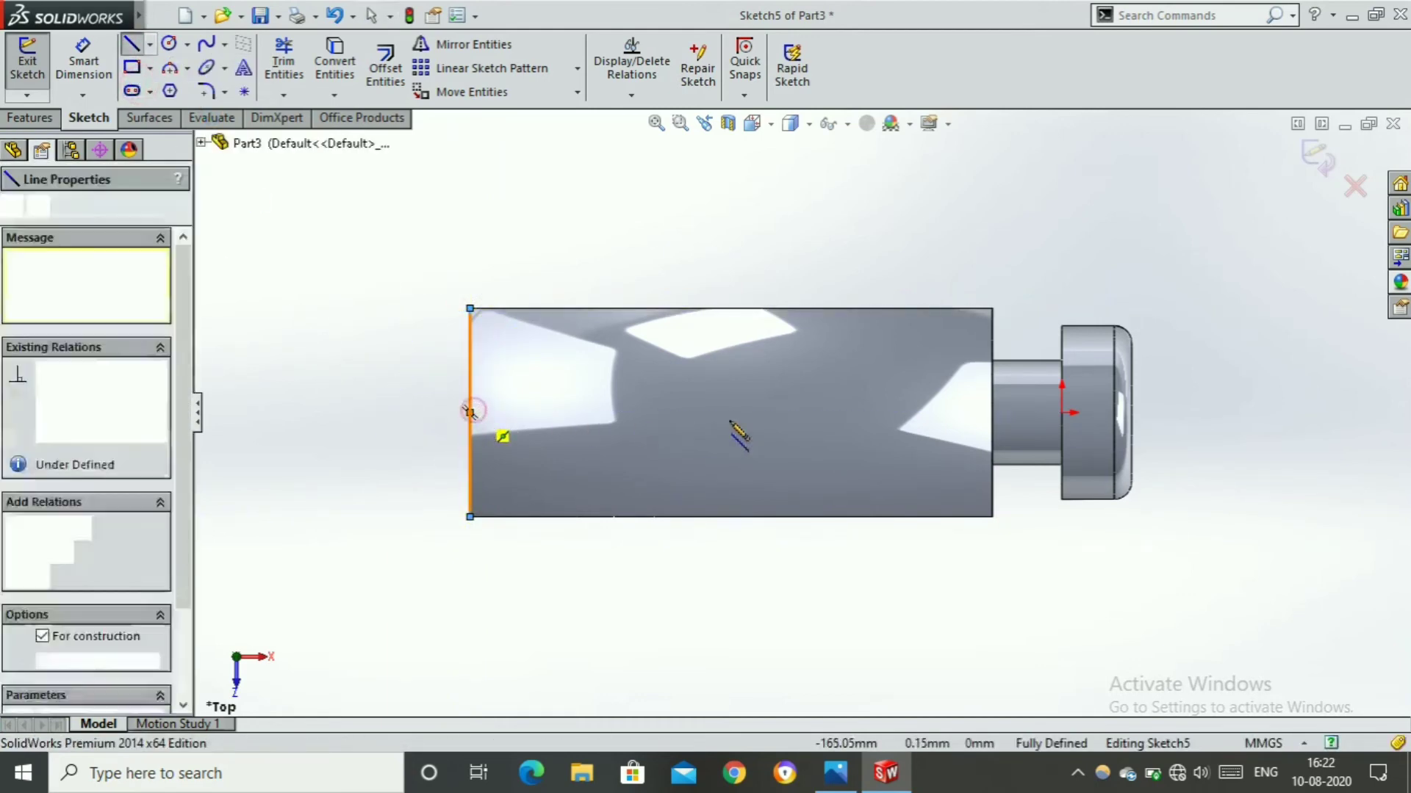
pyautogui.click(797, 412)
pyautogui.press('Escape')
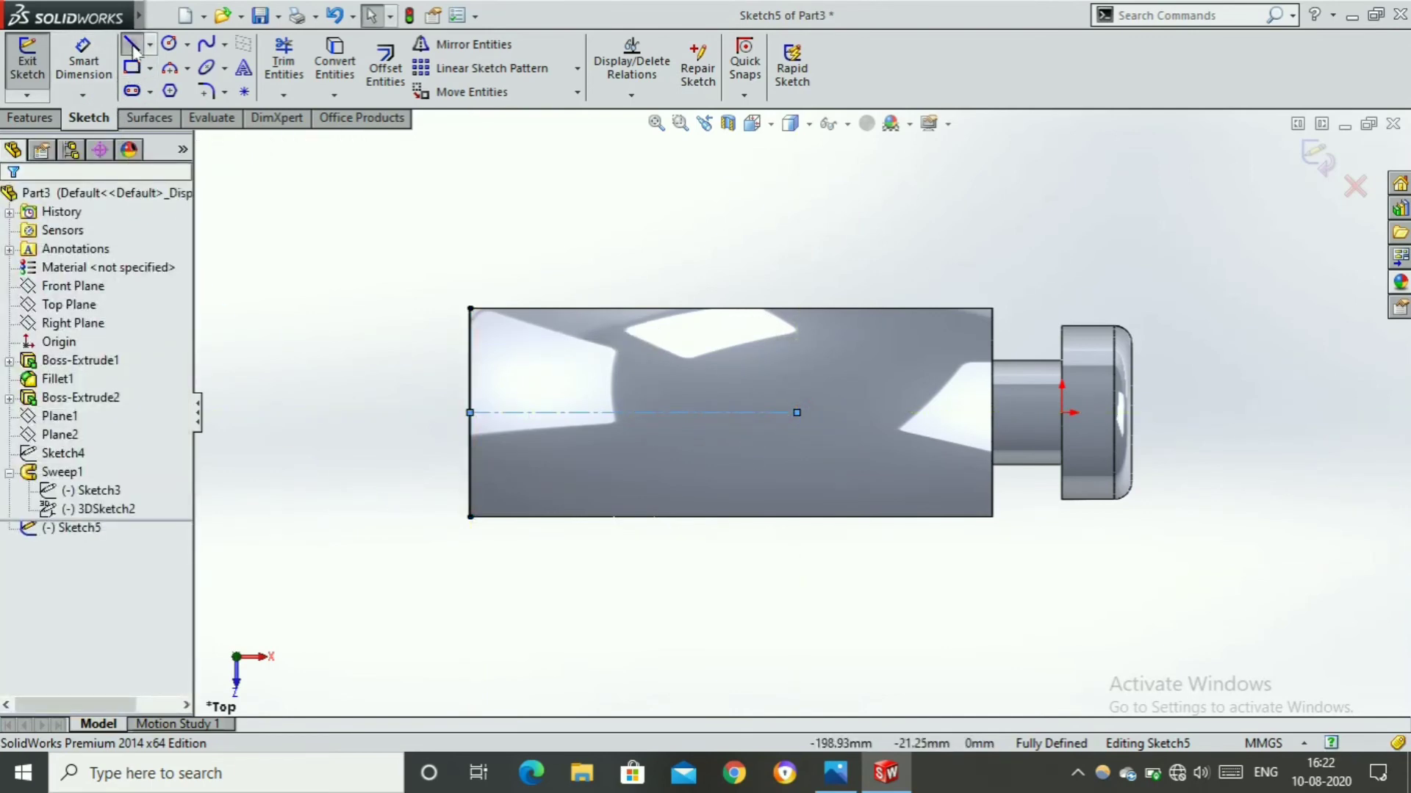
# Sketch a slanted line from the upper part of the claw's end line down to the centerline
pyautogui.click(132, 45)
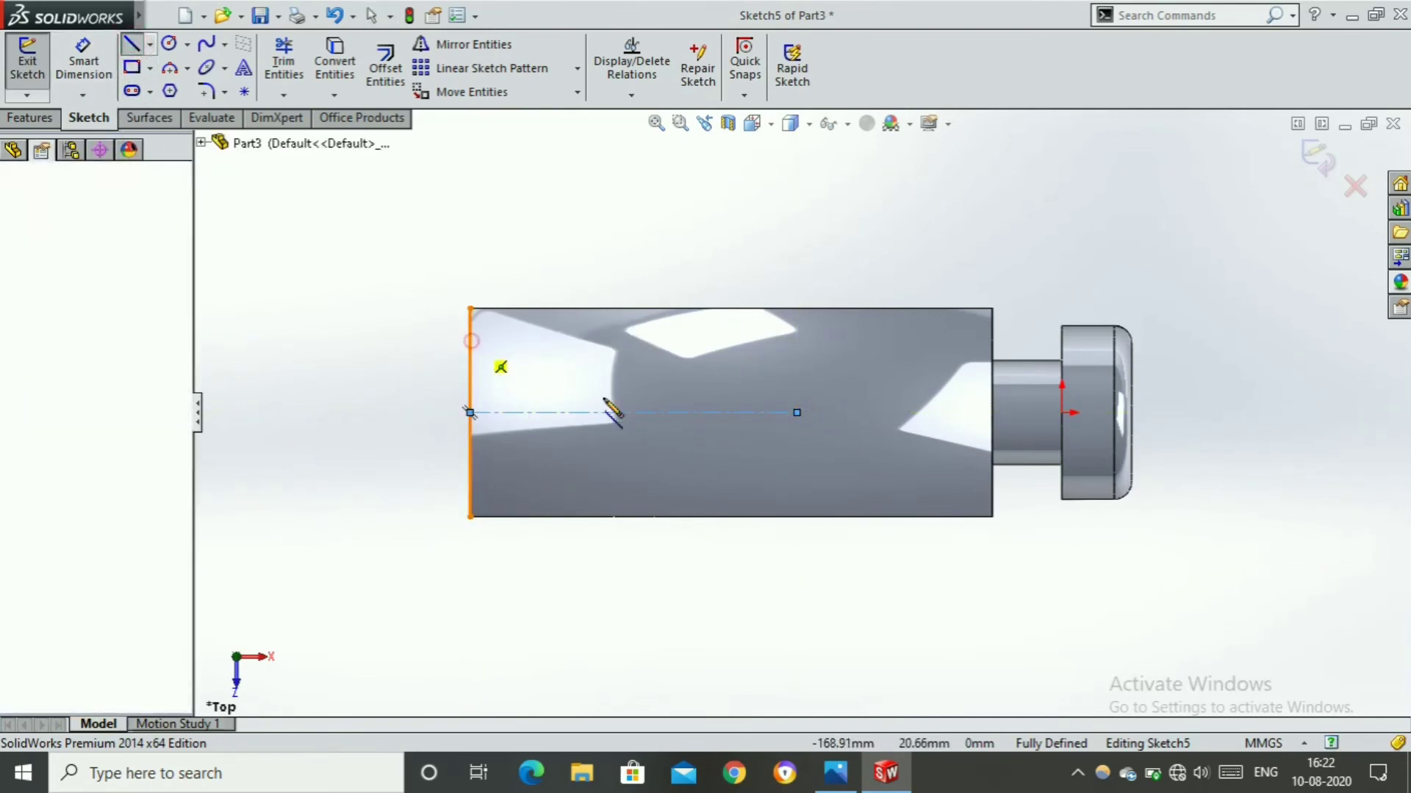
pyautogui.click(471, 342)
pyautogui.click(713, 412)
pyautogui.press('Escape')
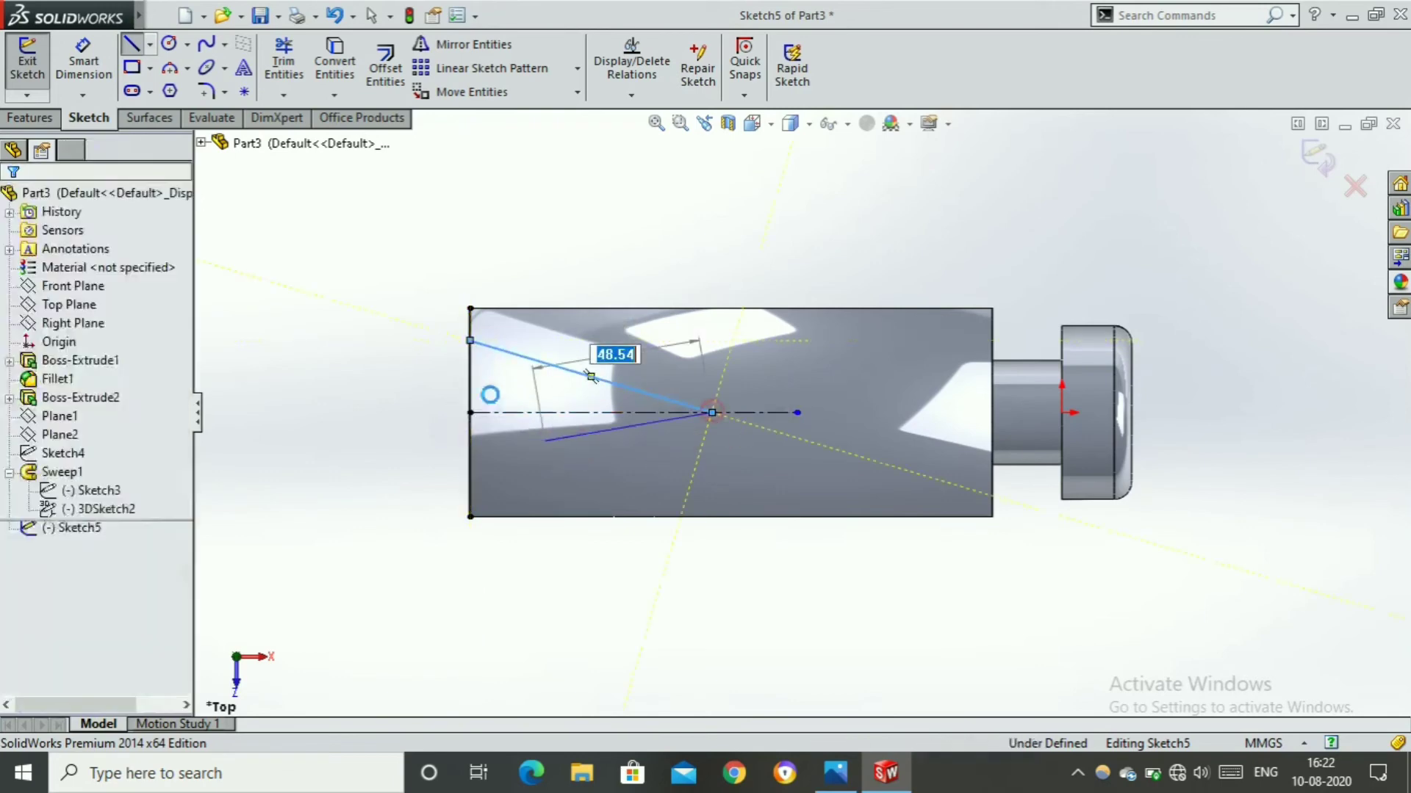
# Dimension the distance from the claw's end line to the slanted line's endpoint on the centerline as 80 mm
pyautogui.click(84, 60)
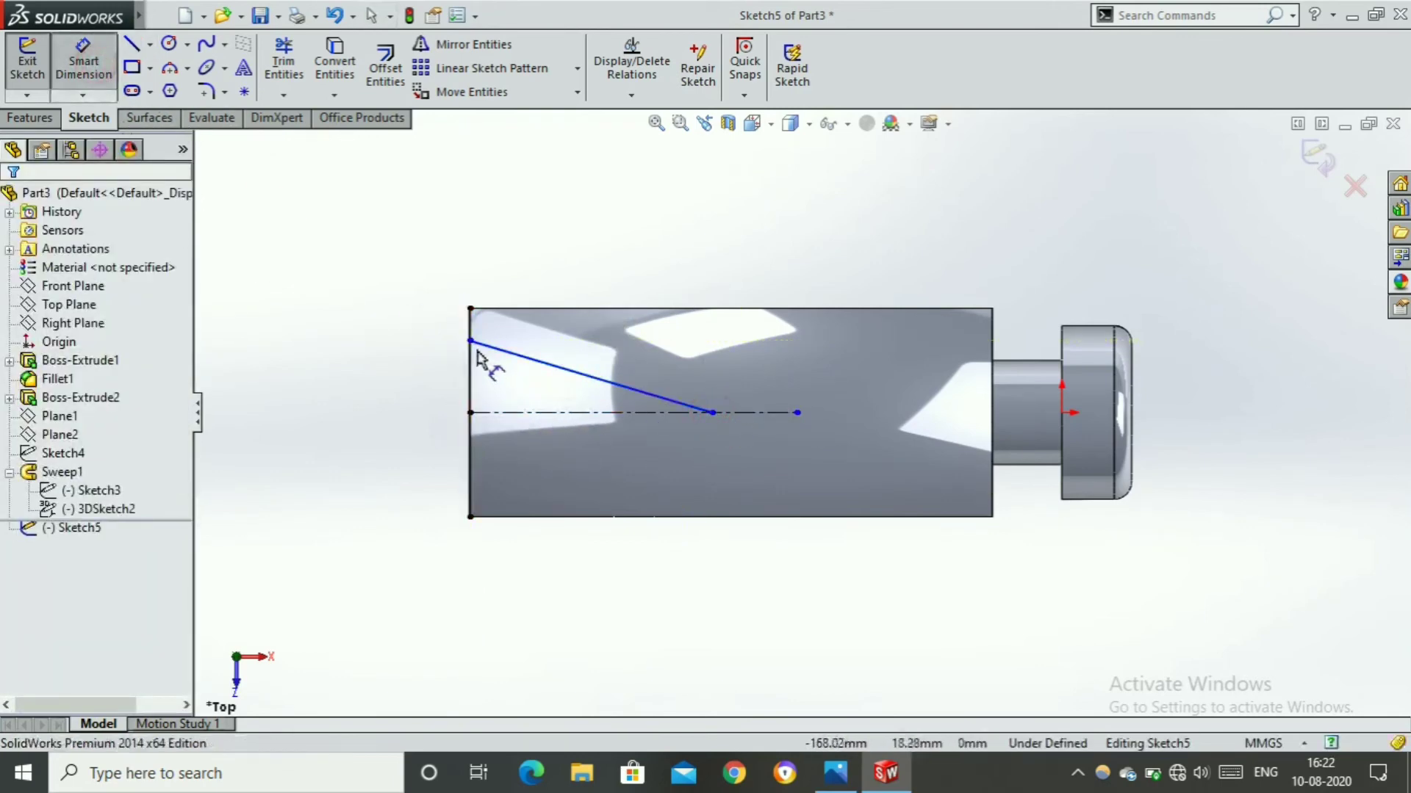
pyautogui.click(470, 386)
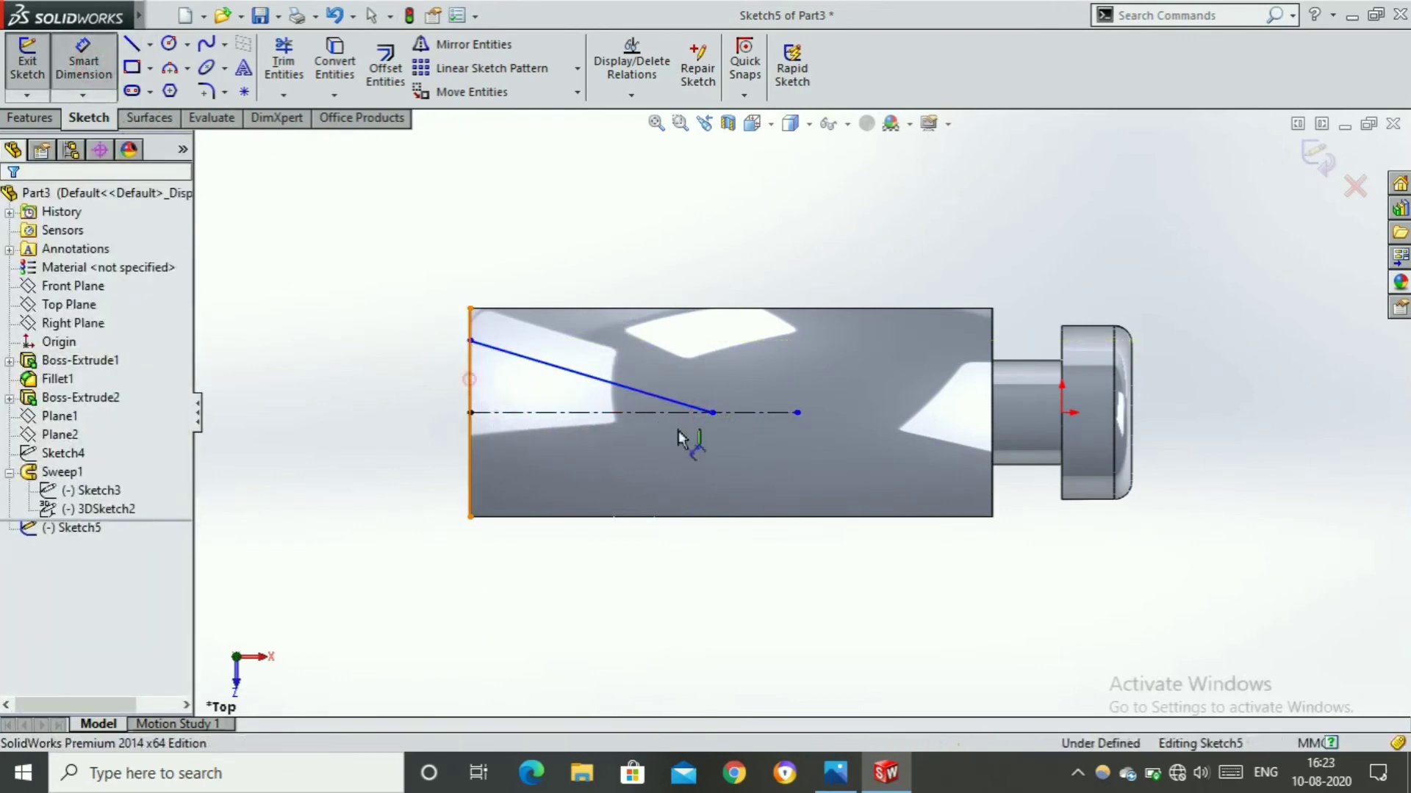
pyautogui.click(712, 412)
pyautogui.click(612, 240)
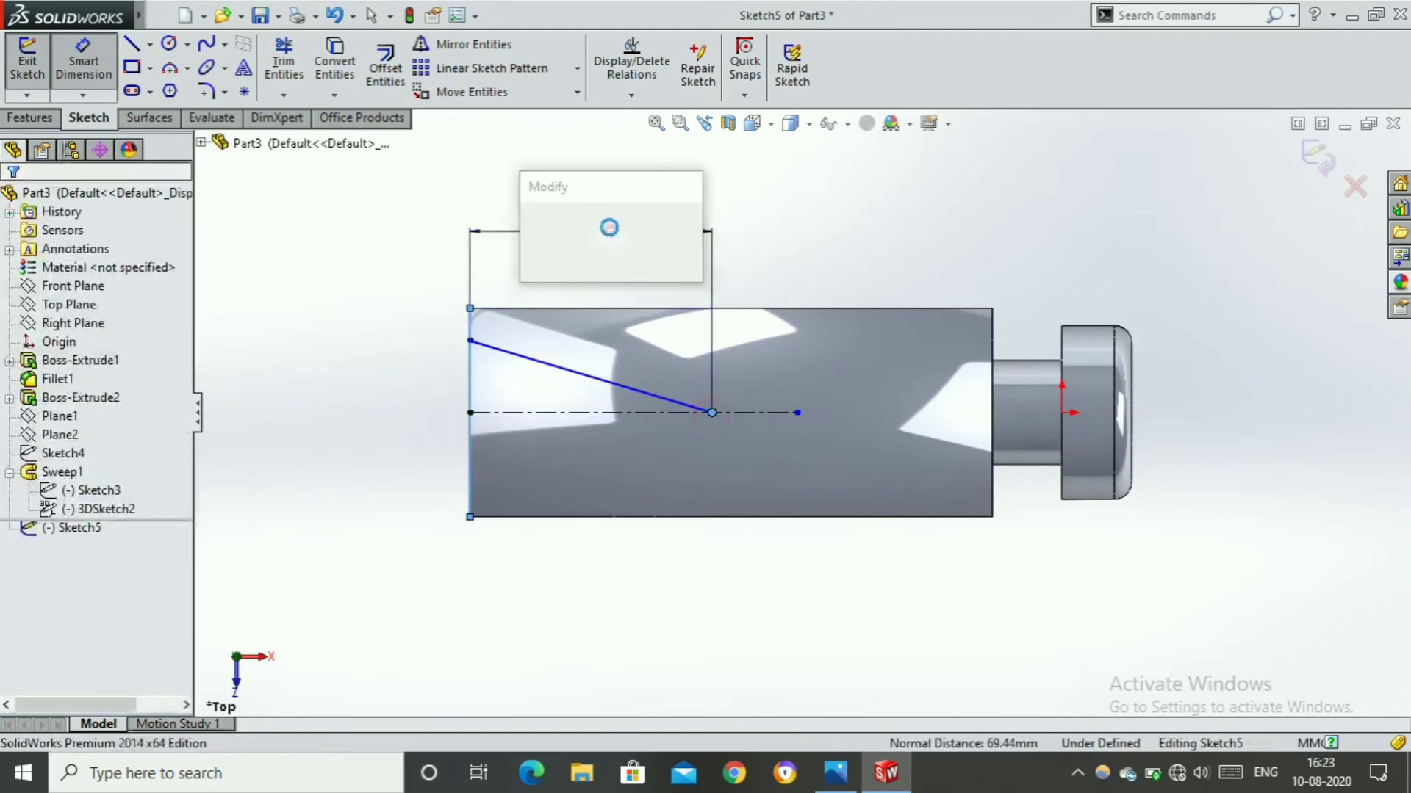
pyautogui.write('80')
pyautogui.press('Return')
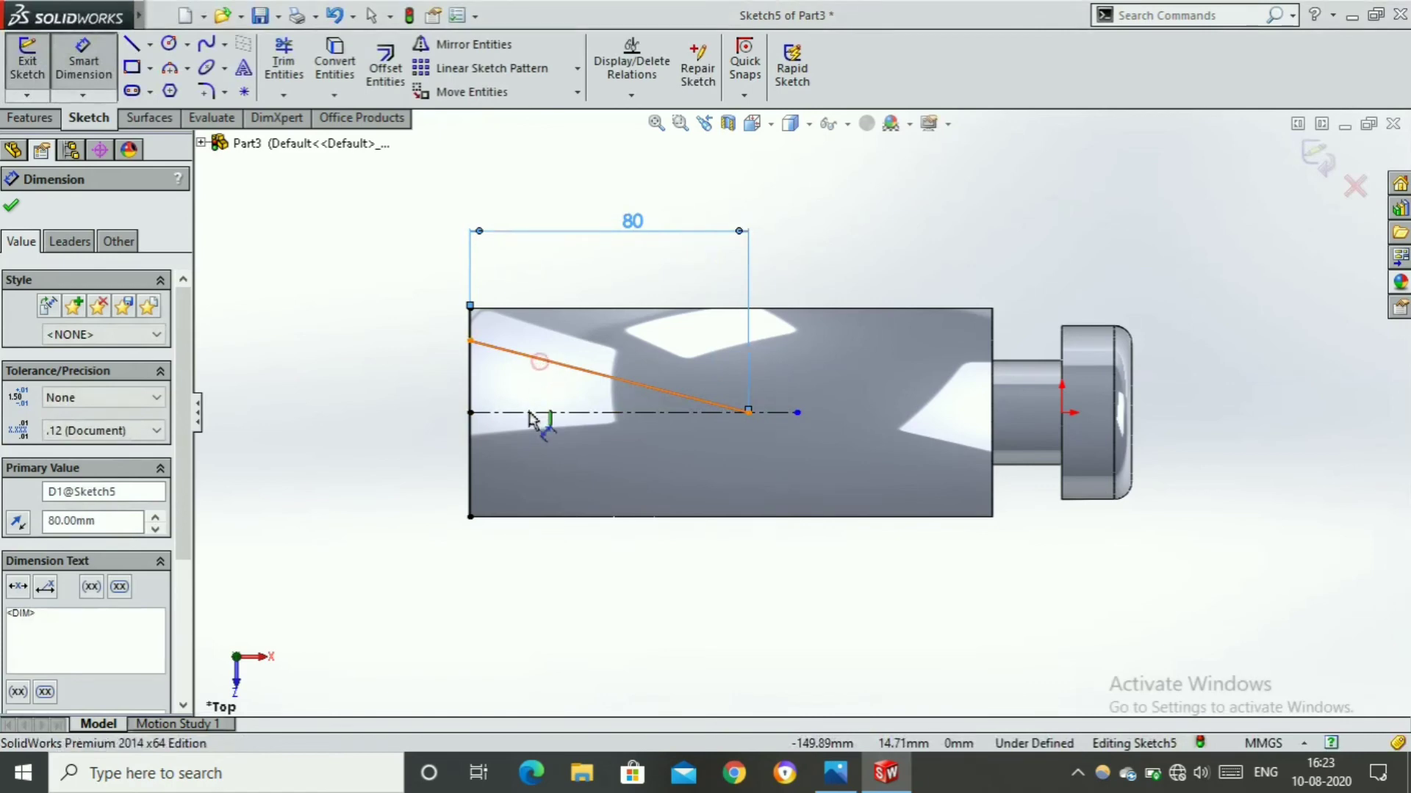
# Dimension the angle between the slanted line and the centerline and set it to 15 degrees
pyautogui.click(540, 360)
pyautogui.click(541, 412)
pyautogui.click(405, 381)
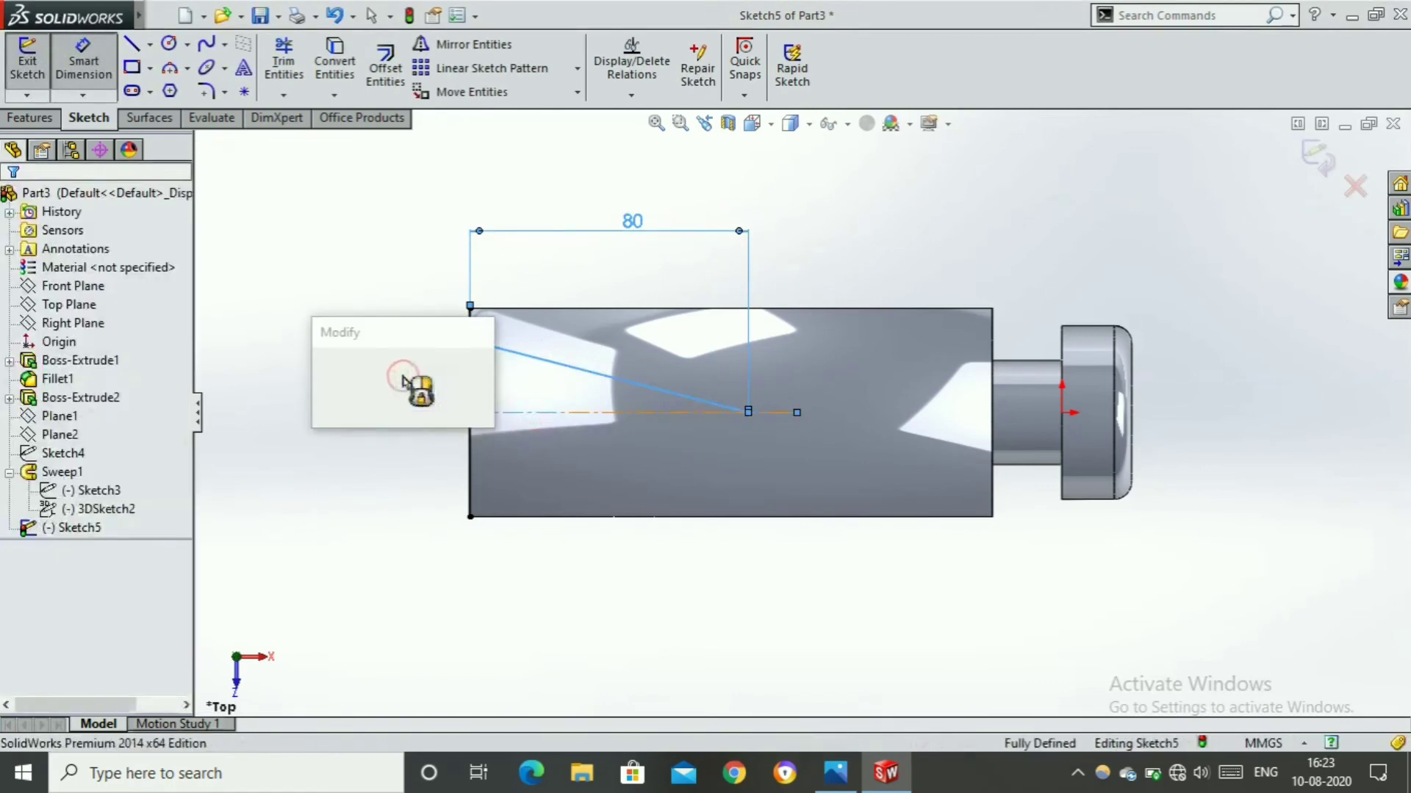
pyautogui.press('Return')
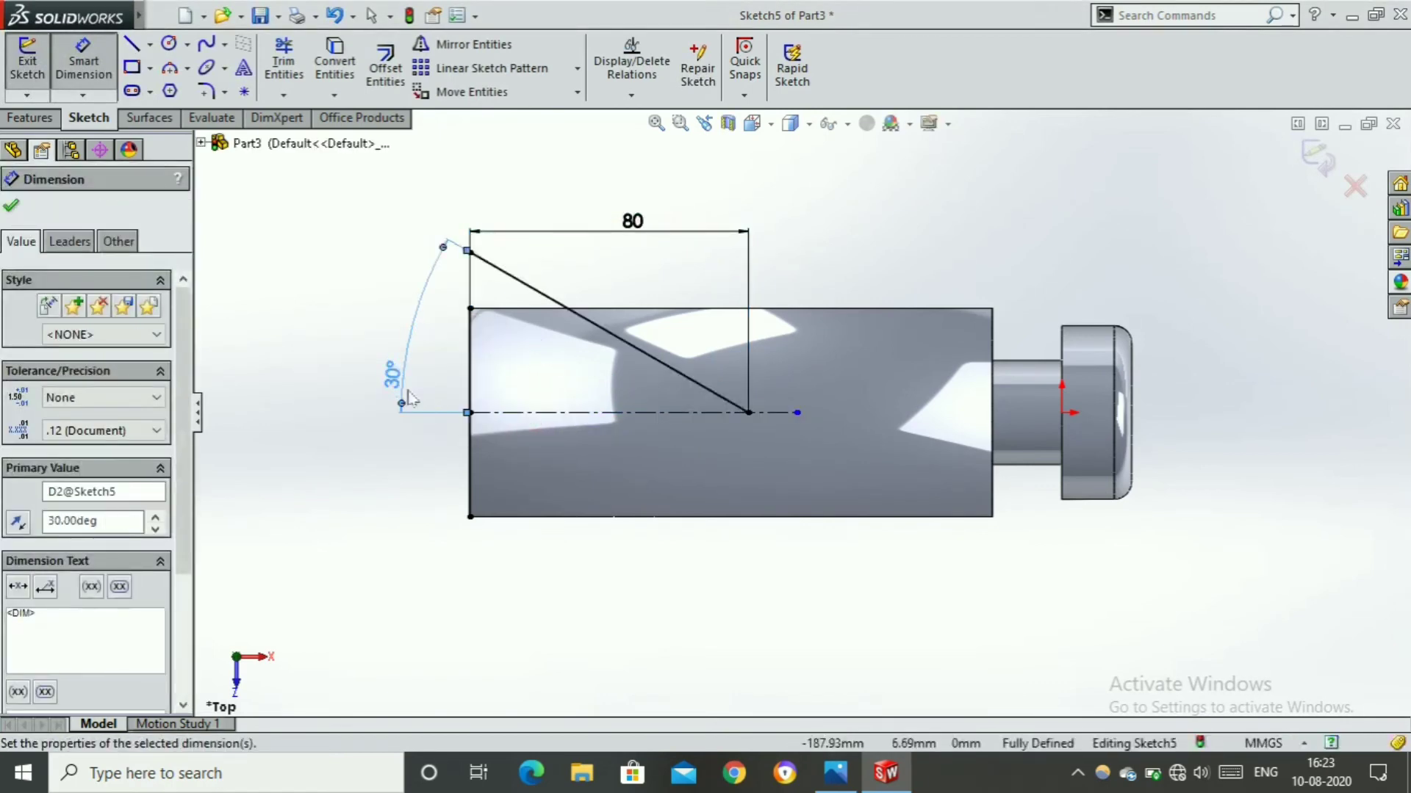
pyautogui.doubleClick(389, 375)
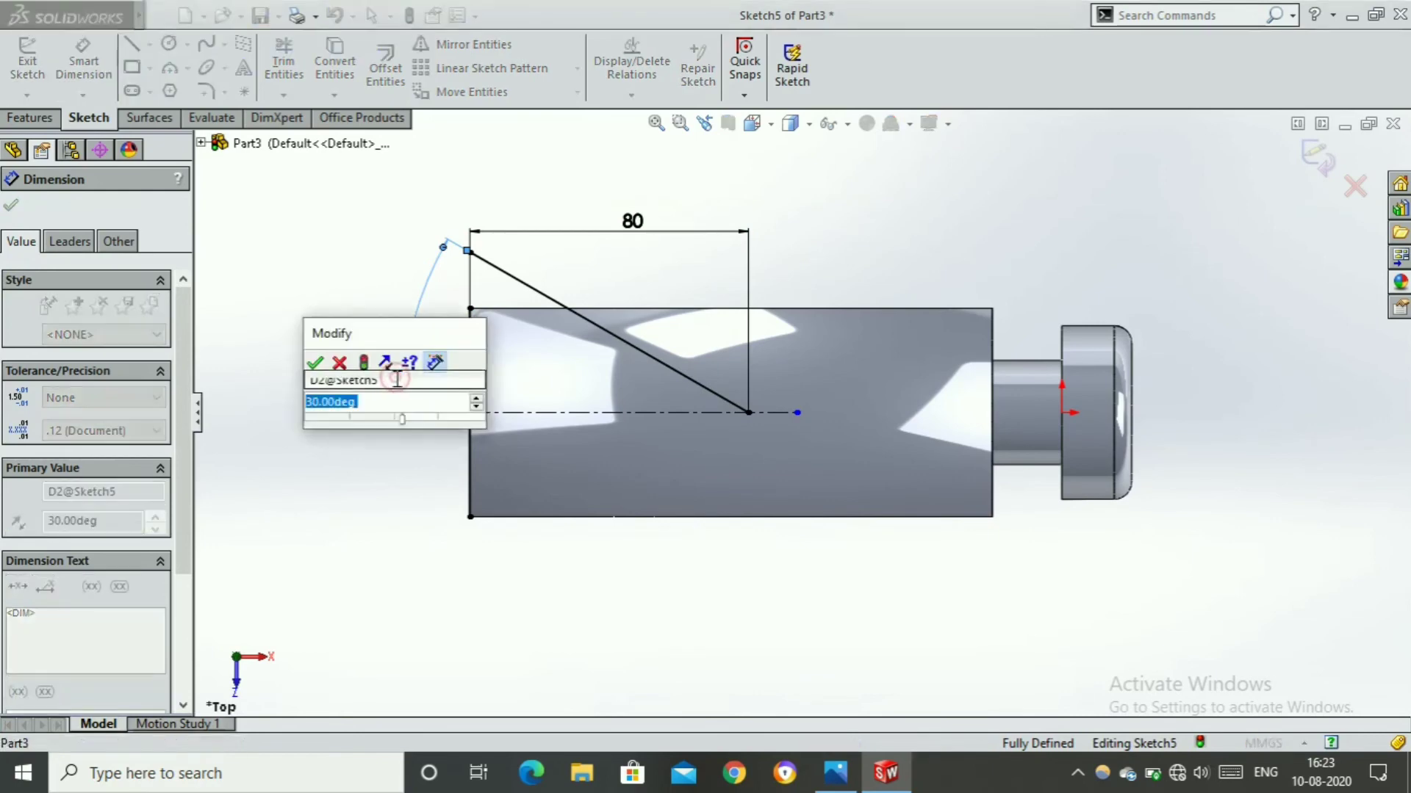
pyautogui.write('15')
pyautogui.press('Return')
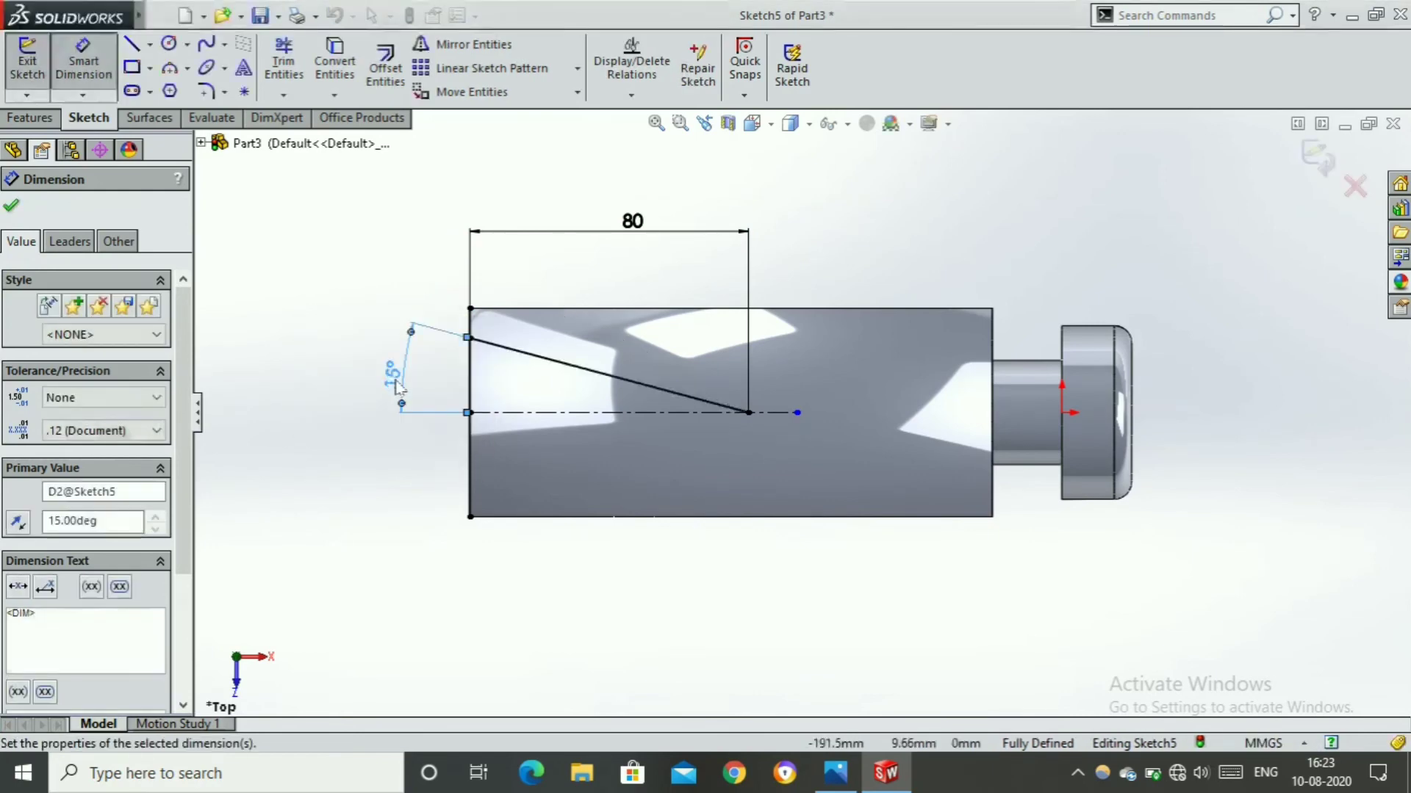
pyautogui.click(11, 206)
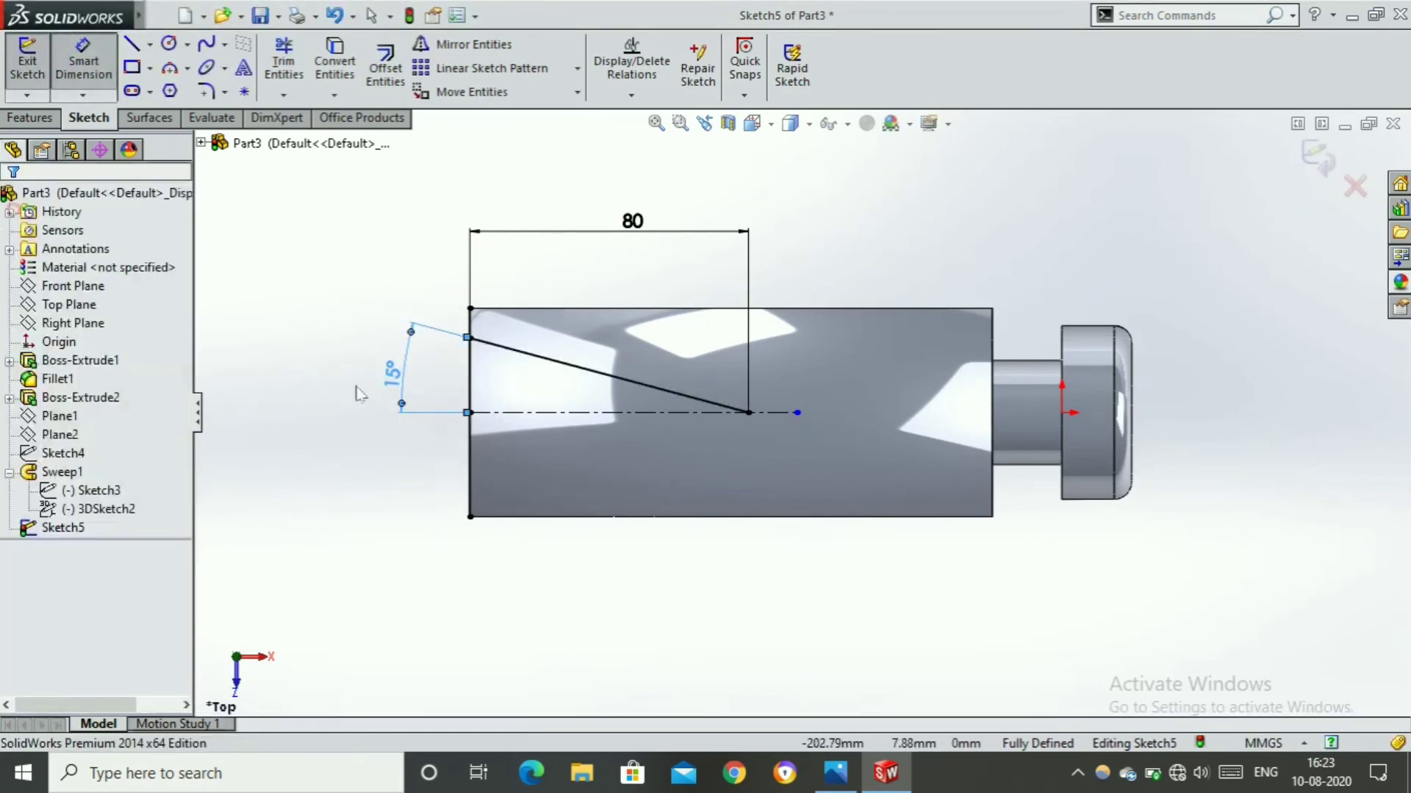
# Mirror the slanted line about the centerline to complete the V-shaped notch outline
pyautogui.click(571, 365)
pyautogui.click(496, 48)
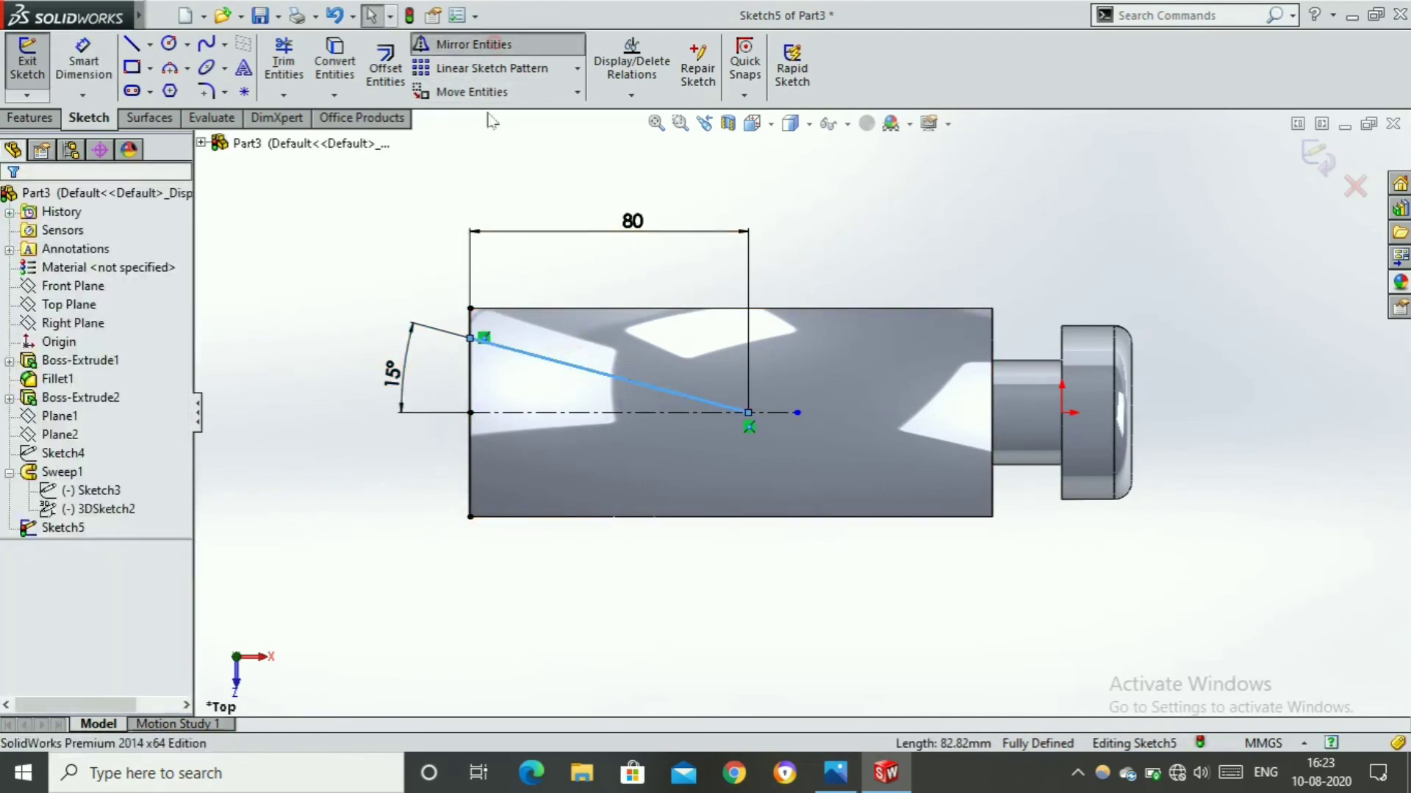
pyautogui.click(632, 413)
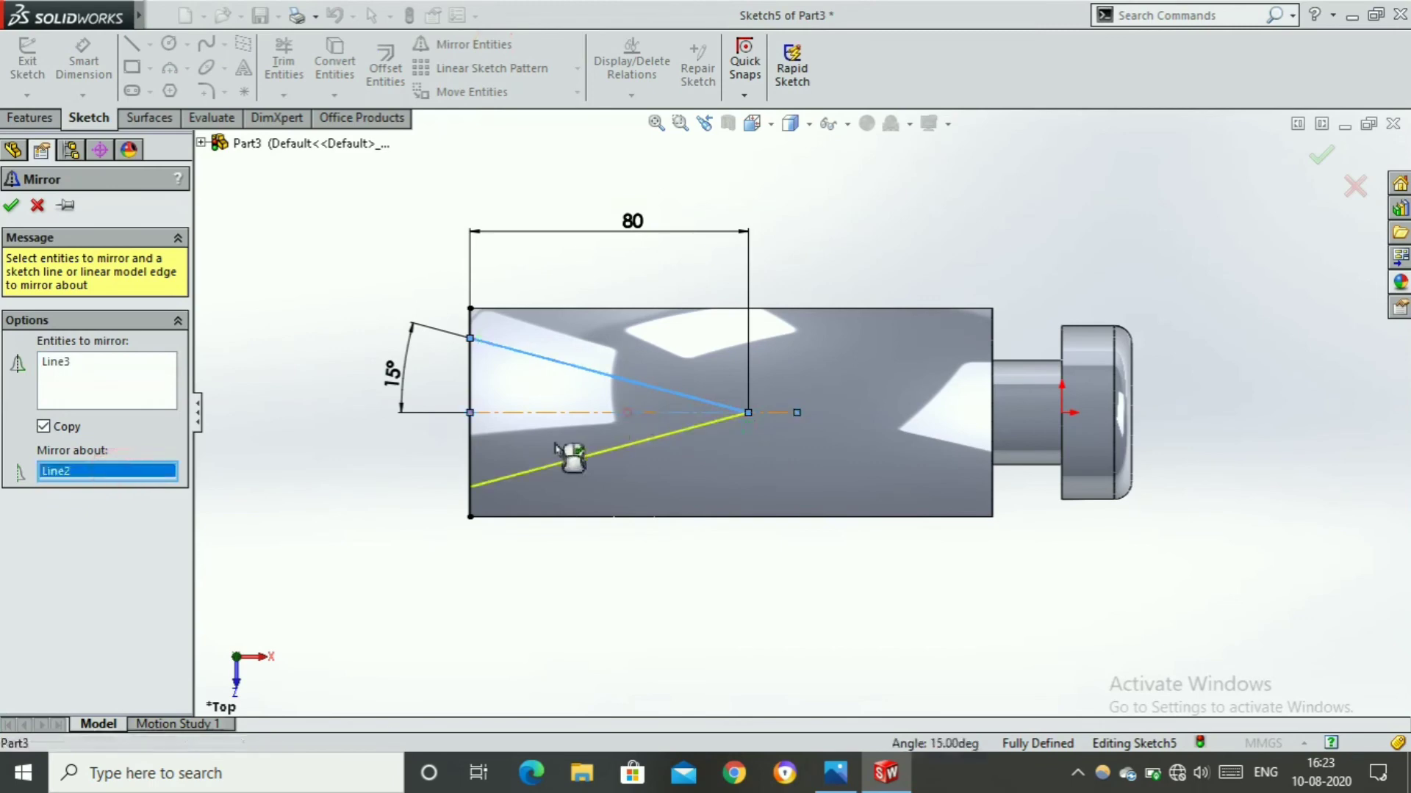
pyautogui.click(12, 204)
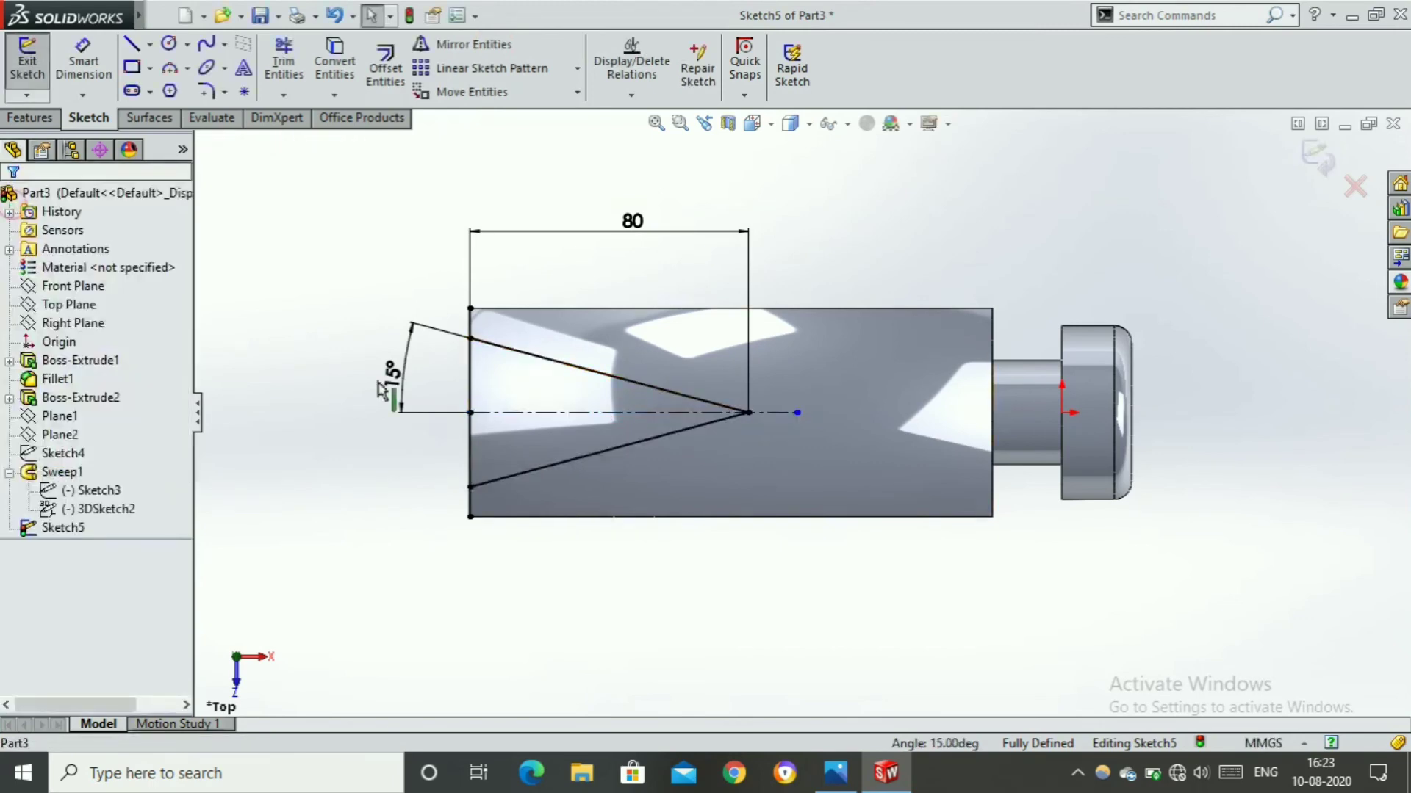
# Start an extruded cut from the notch sketch with Thin Feature turned off and Direction 1 set to Through All
pyautogui.click(43, 120)
pyautogui.click(303, 70)
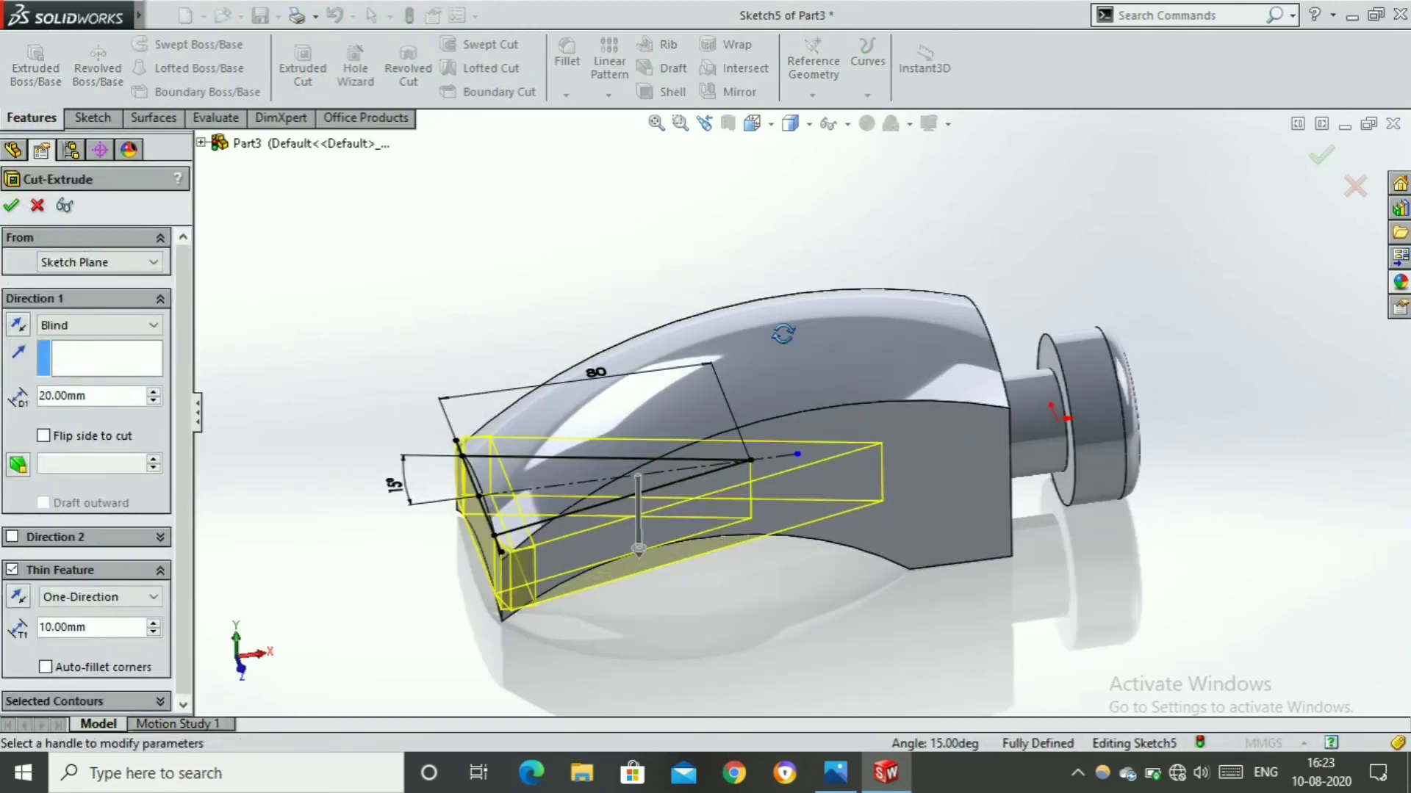
pyautogui.click(12, 571)
pyautogui.scroll(-2, 507, 469)
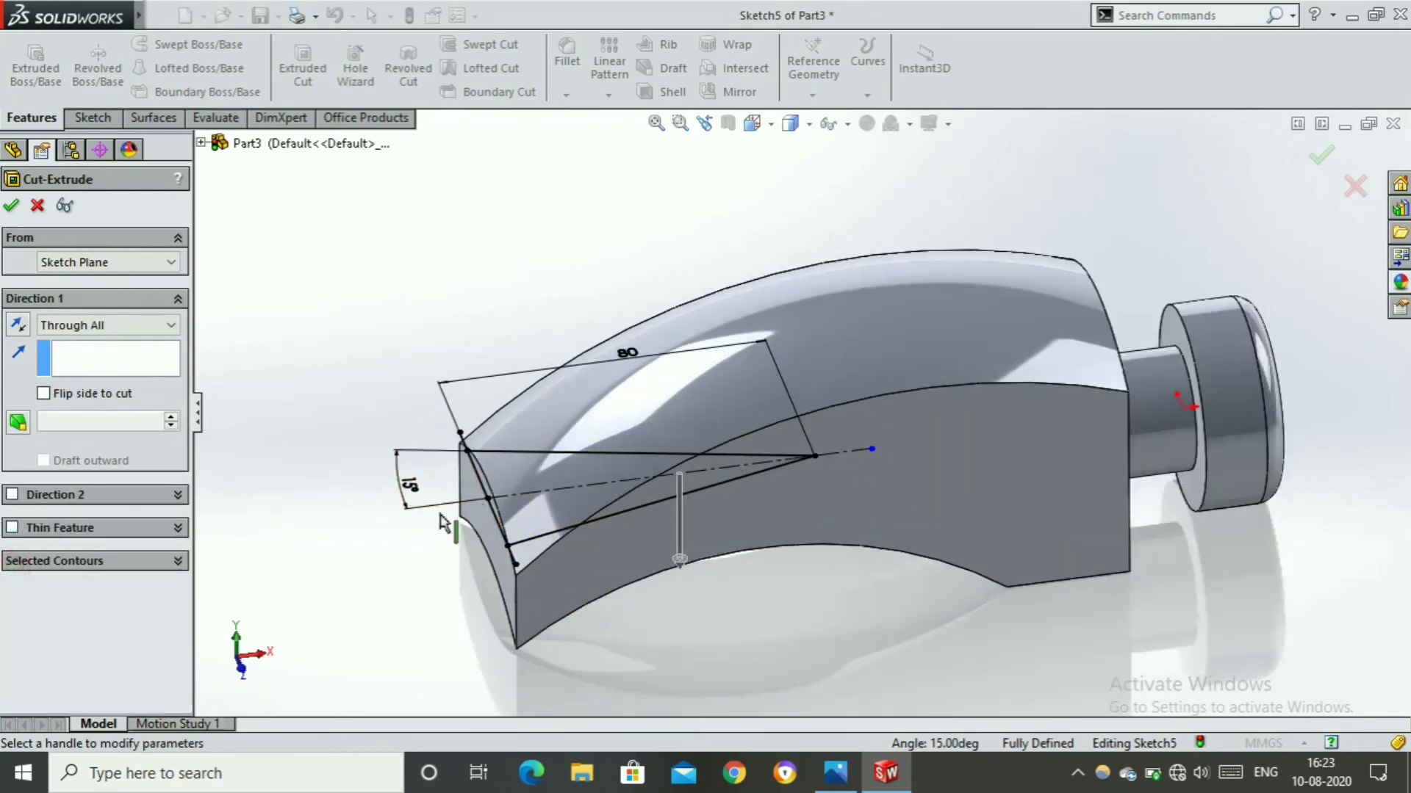
# Choose the two triangular regions on either side of the centerline as the selected contours of the cut
pyautogui.click(84, 562)
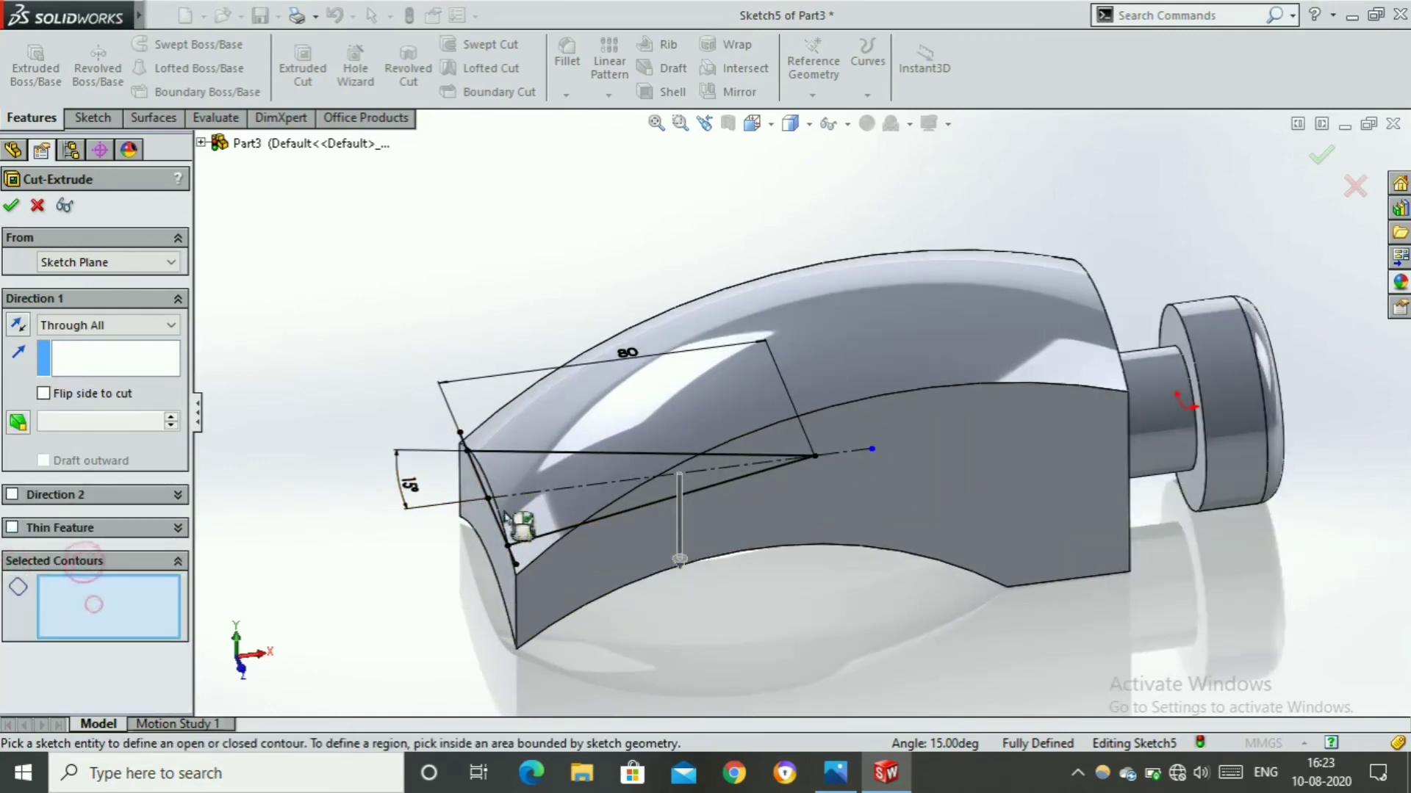
pyautogui.click(542, 490)
pyautogui.moveTo(570, 570); pyautogui.dragTo(713, 616, button='middle')
pyautogui.click(609, 630)
pyautogui.moveTo(608, 630); pyautogui.dragTo(99, 551, button='middle')
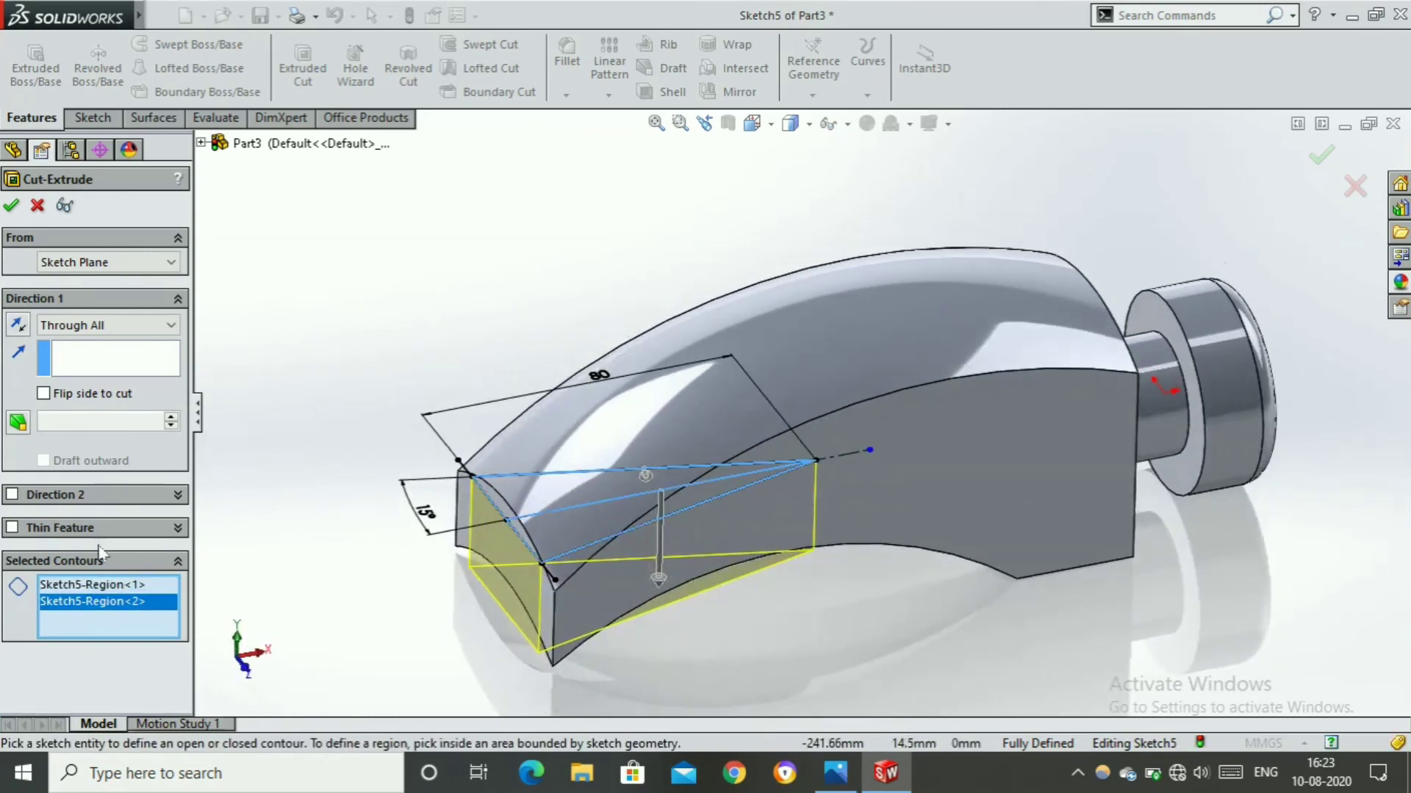
# Enable Direction 2 with Through All and create the claw notch cut
pyautogui.click(12, 494)
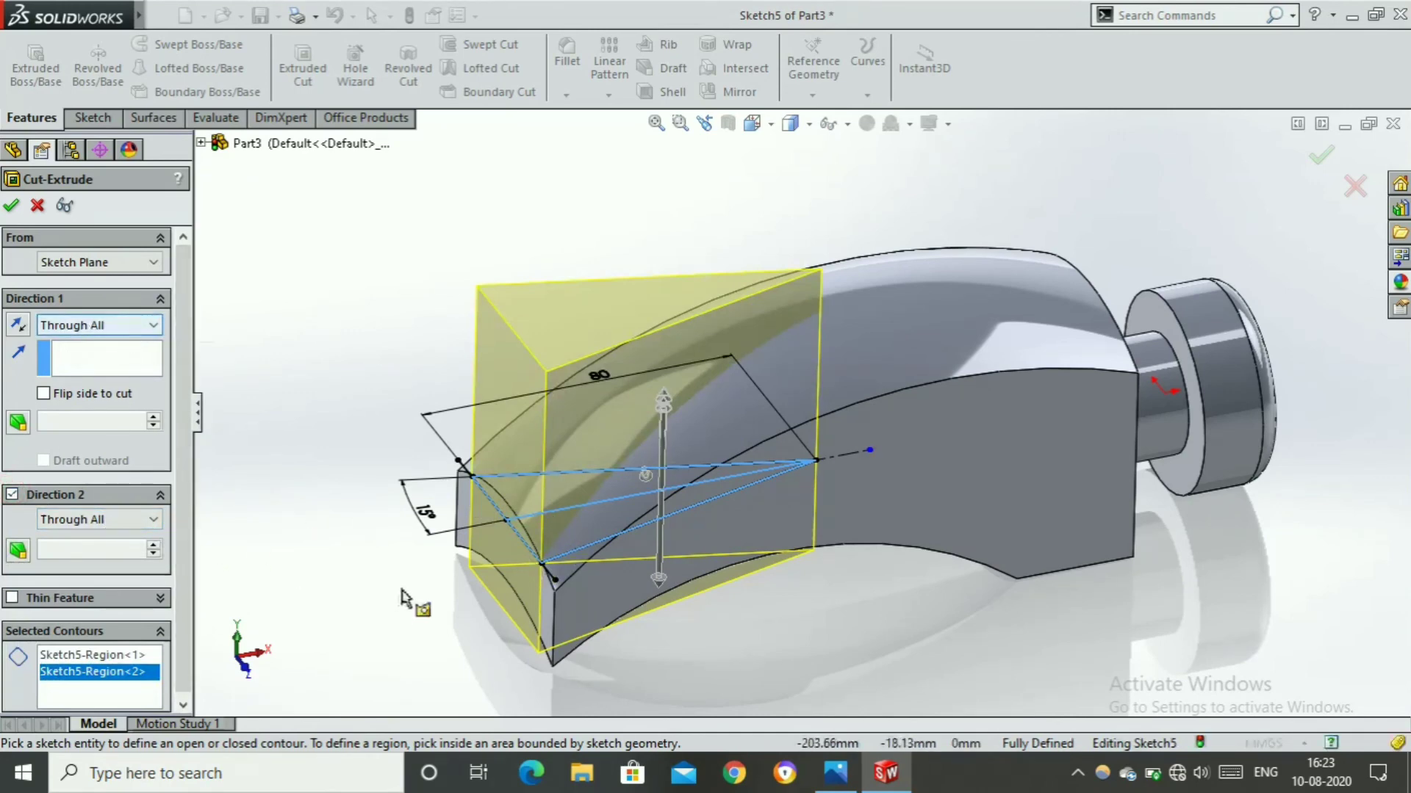
pyautogui.moveTo(415, 603)
pyautogui.mouseDown(button='middle')
pyautogui.moveTo(497, 262)
pyautogui.moveTo(576, 432)
pyautogui.moveTo(558, 426)
pyautogui.mouseUp(button='middle')
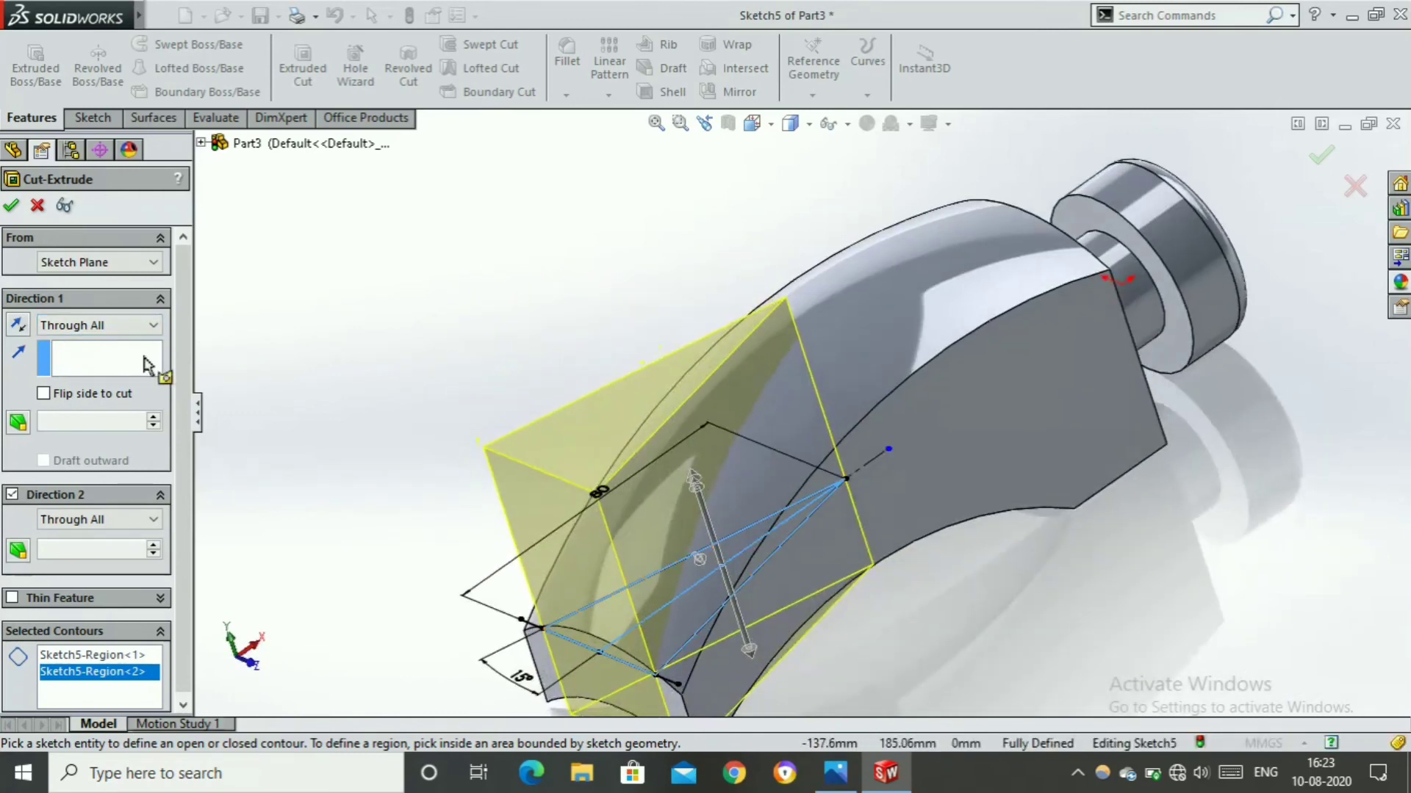
pyautogui.click(12, 207)
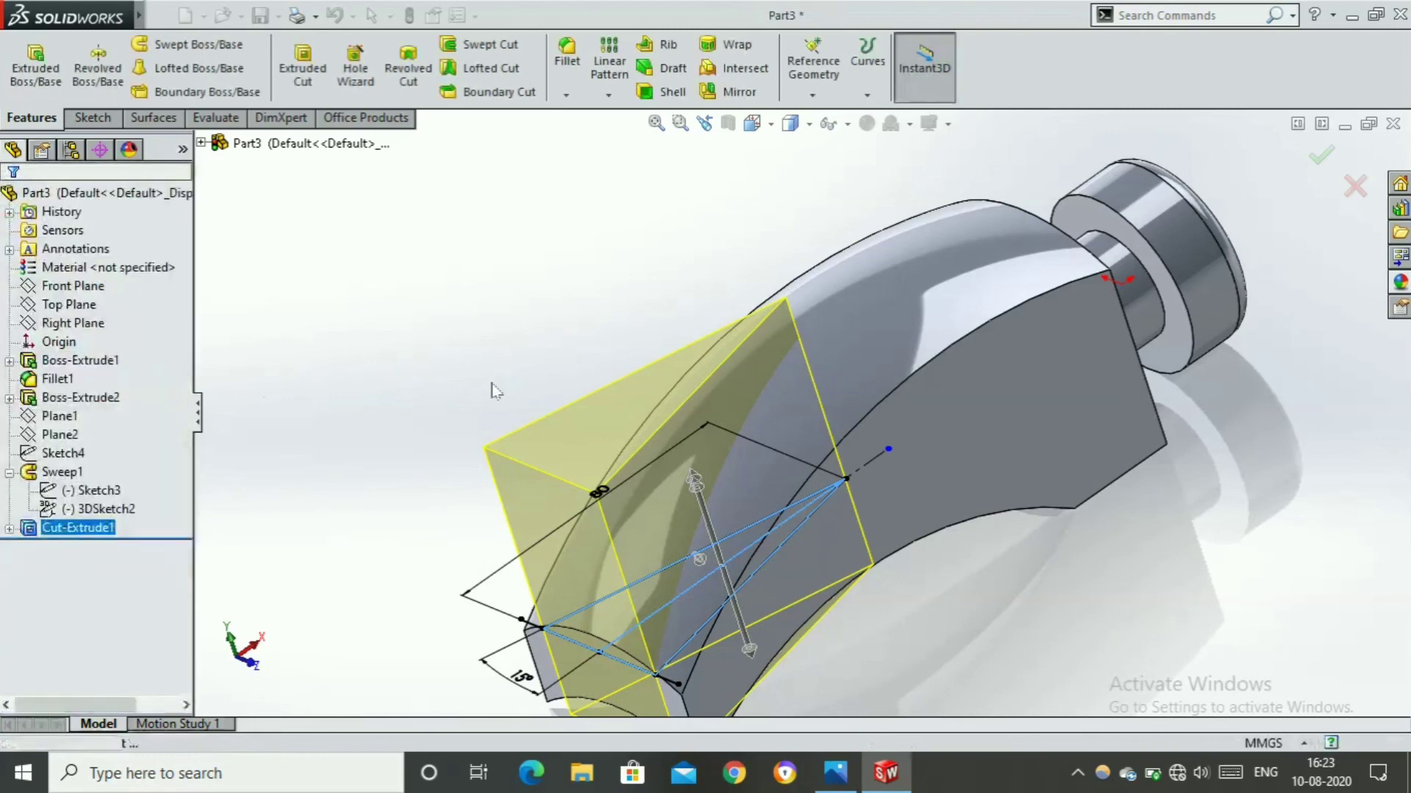
# Browse the appearances library to the High Gloss plastic category
pyautogui.moveTo(866, 485)
pyautogui.mouseDown(button='middle')
pyautogui.moveTo(797, 607)
pyautogui.moveTo(896, 608)
pyautogui.moveTo(828, 582)
pyautogui.moveTo(960, 580)
pyautogui.moveTo(1045, 636)
pyautogui.moveTo(734, 630)
pyautogui.moveTo(800, 652)
pyautogui.moveTo(885, 470)
pyautogui.mouseUp(button='middle')
pyautogui.scroll(-3, 885, 470)
pyautogui.moveTo(976, 356); pyautogui.dragTo(1331, 370, button='middle')
pyautogui.click(1399, 281)
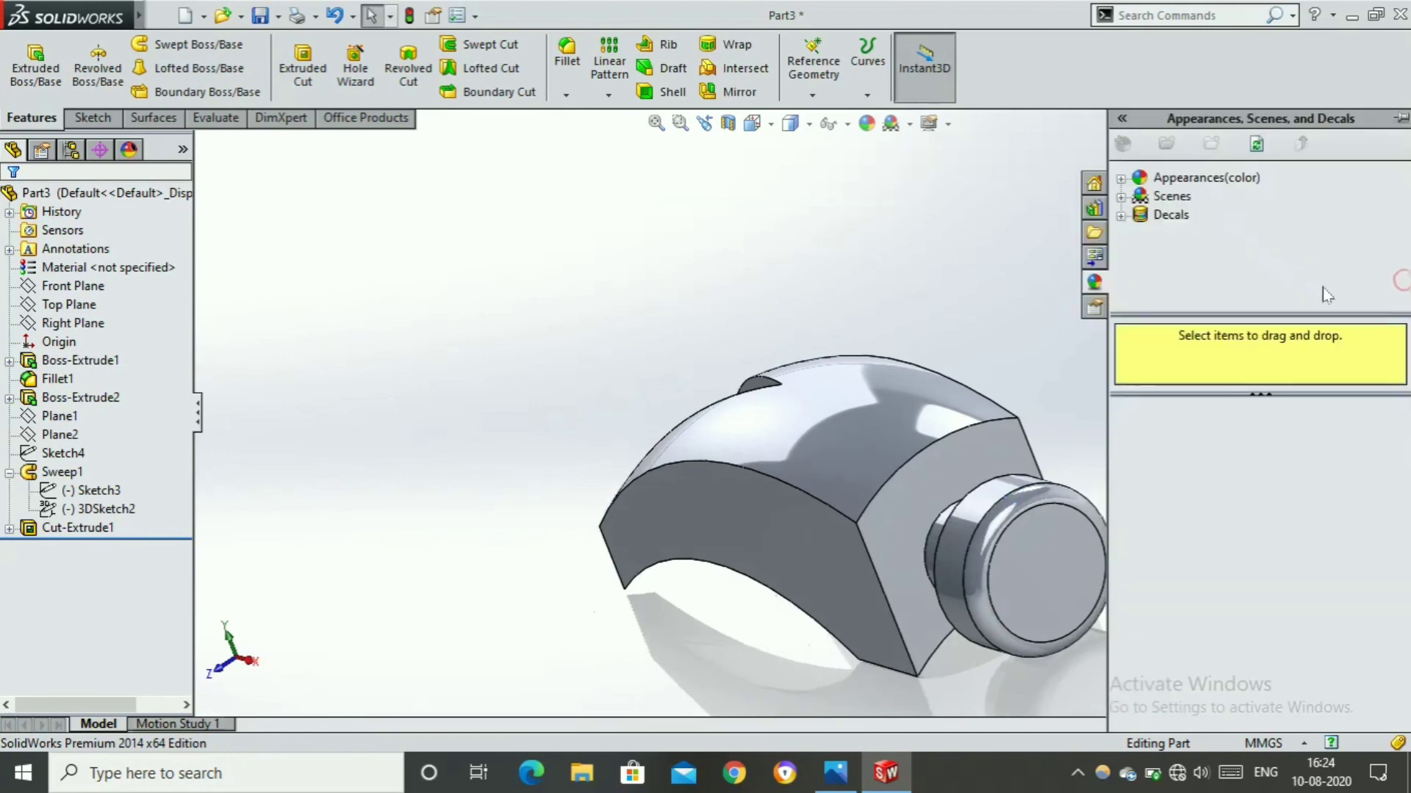
pyautogui.click(1121, 180)
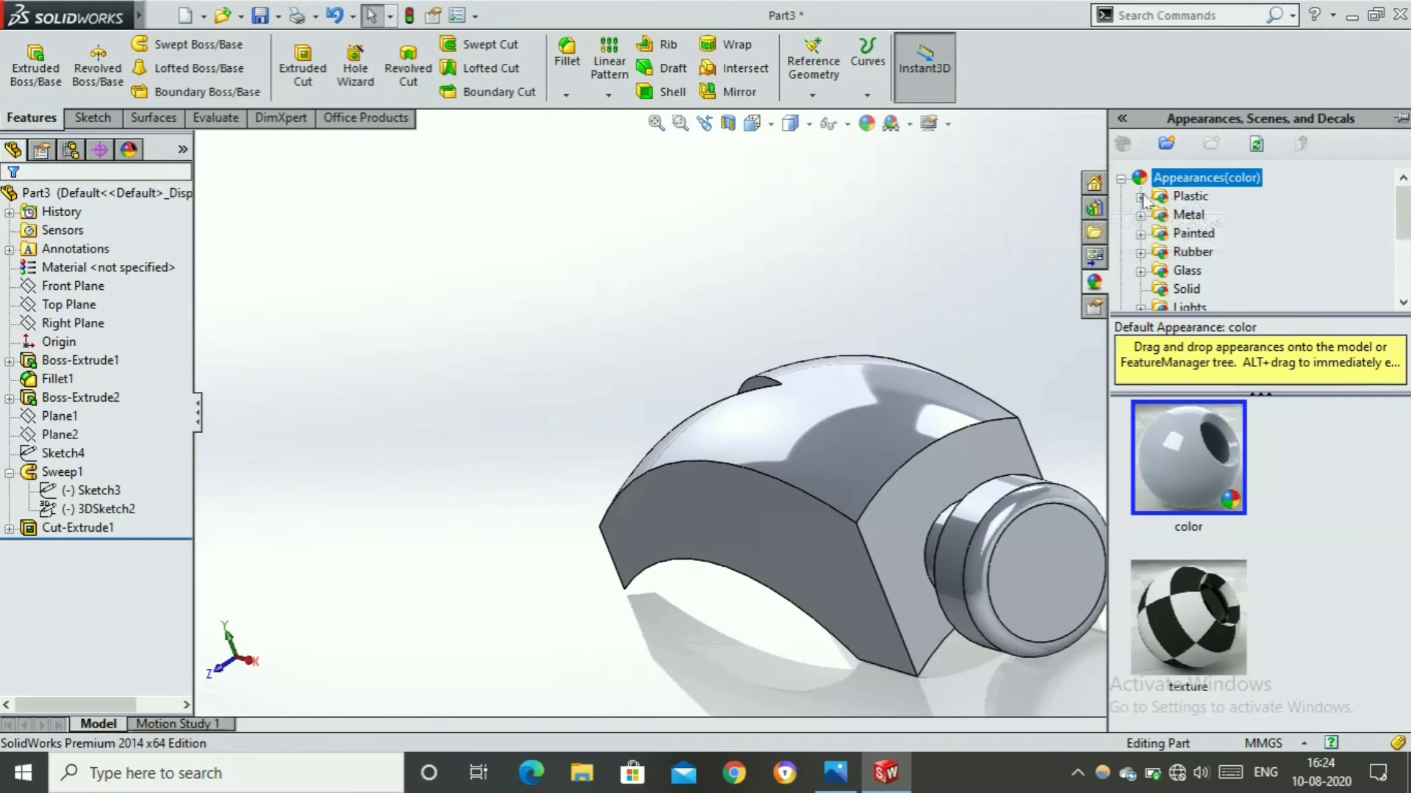
pyautogui.click(1141, 199)
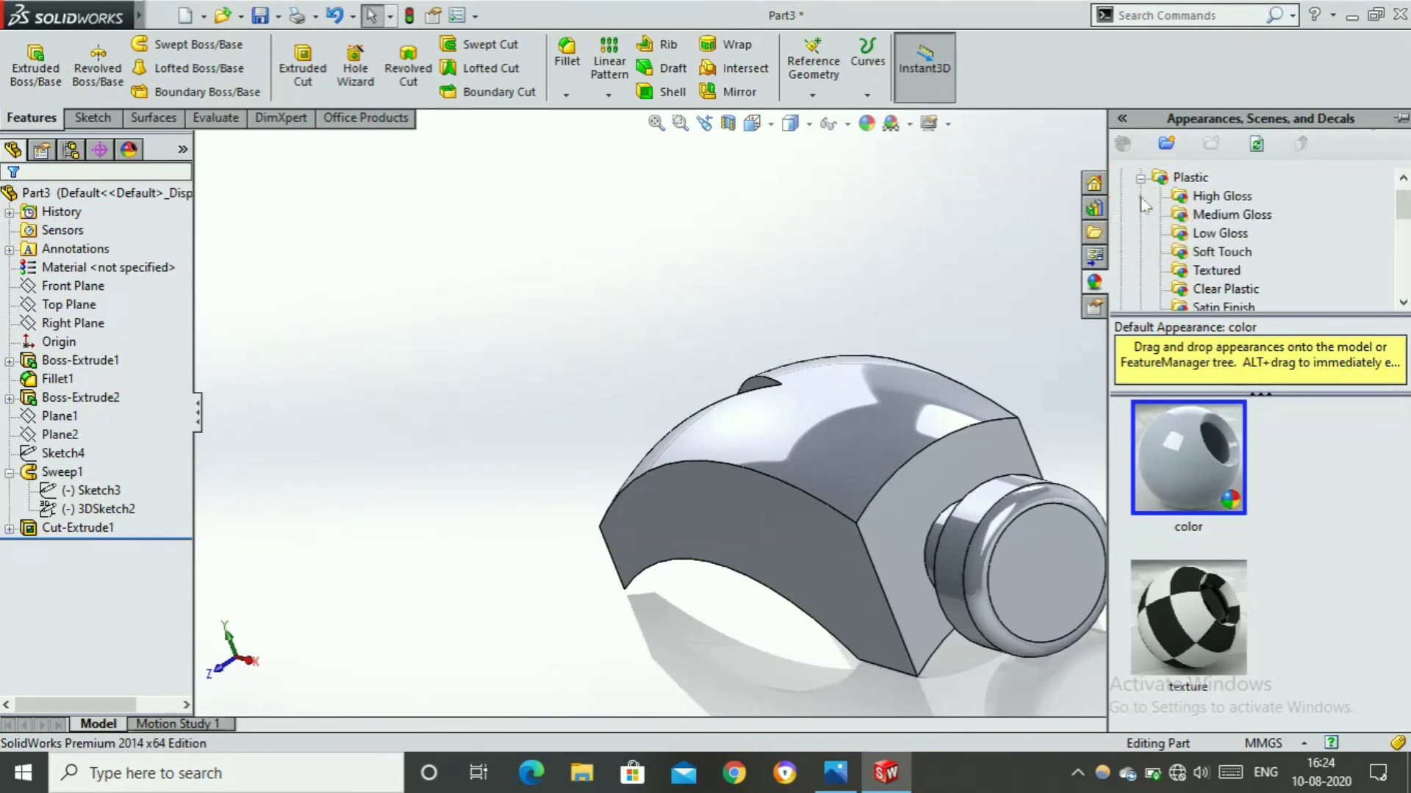
pyautogui.click(1206, 199)
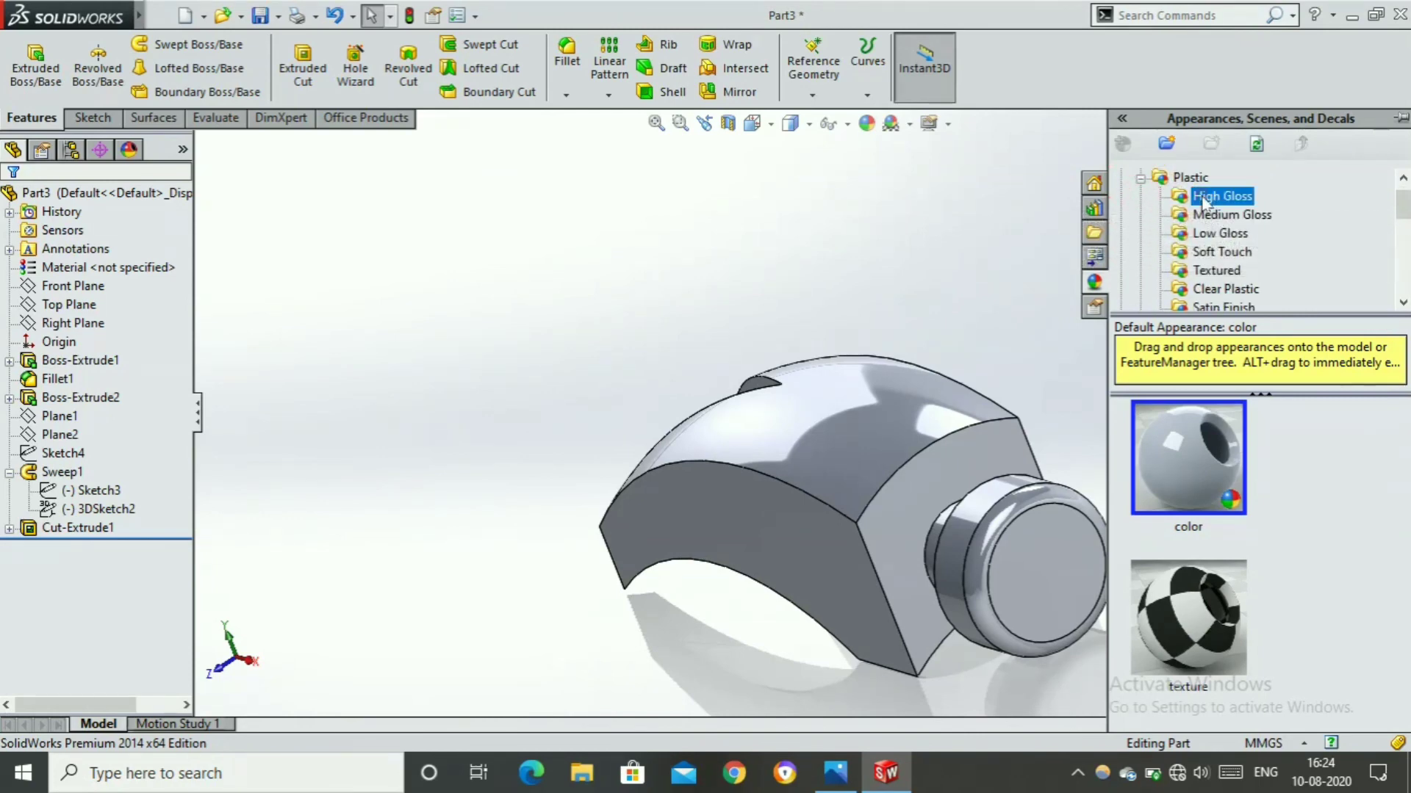
# Apply the blue high gloss plastic appearance to the whole part
pyautogui.scroll(-3, 1190, 606)
pyautogui.scroll(2, 1173, 529)
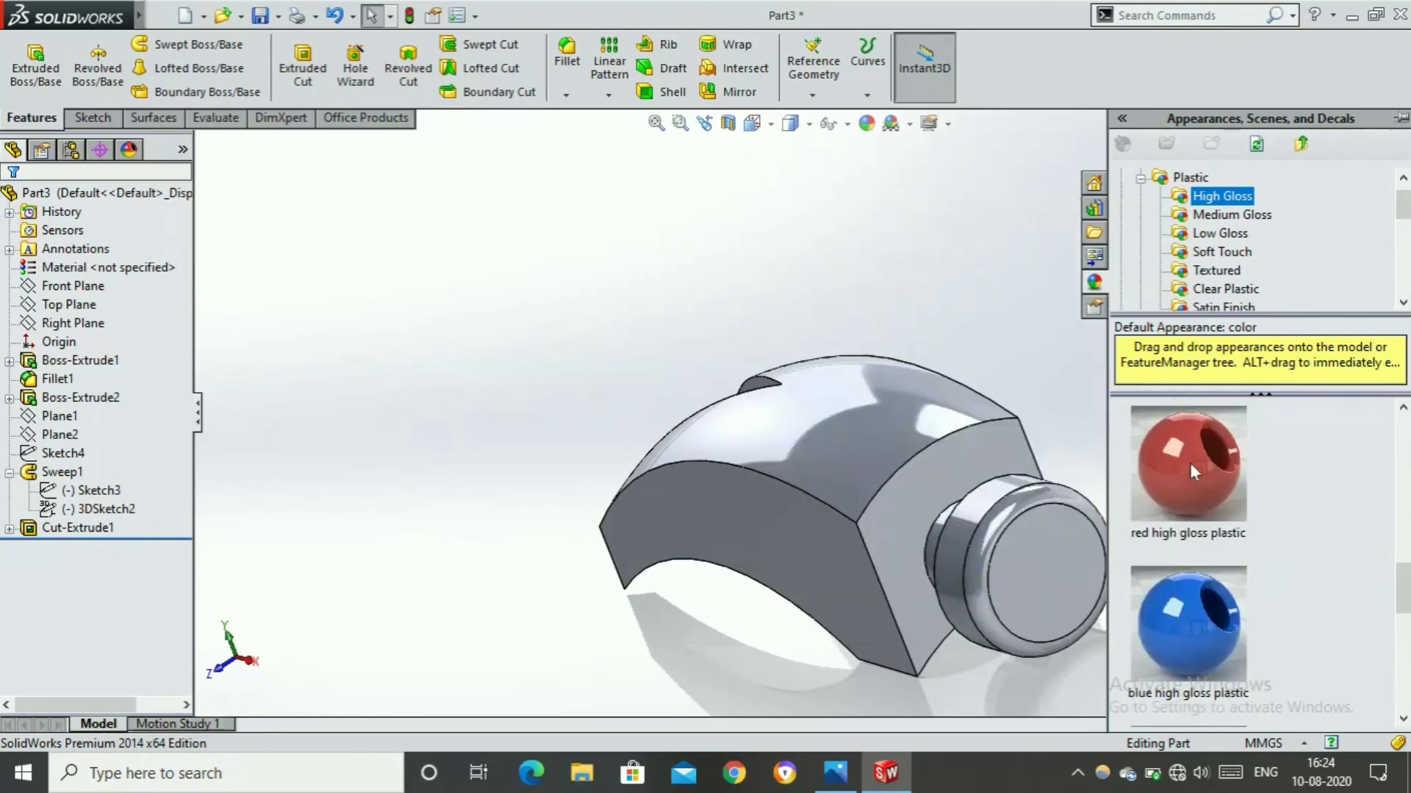
pyautogui.scroll(1, 1190, 465)
pyautogui.scroll(-1, 1184, 486)
pyautogui.moveTo(1184, 485)
pyautogui.moveTo(1204, 650); pyautogui.dragTo(830, 478)
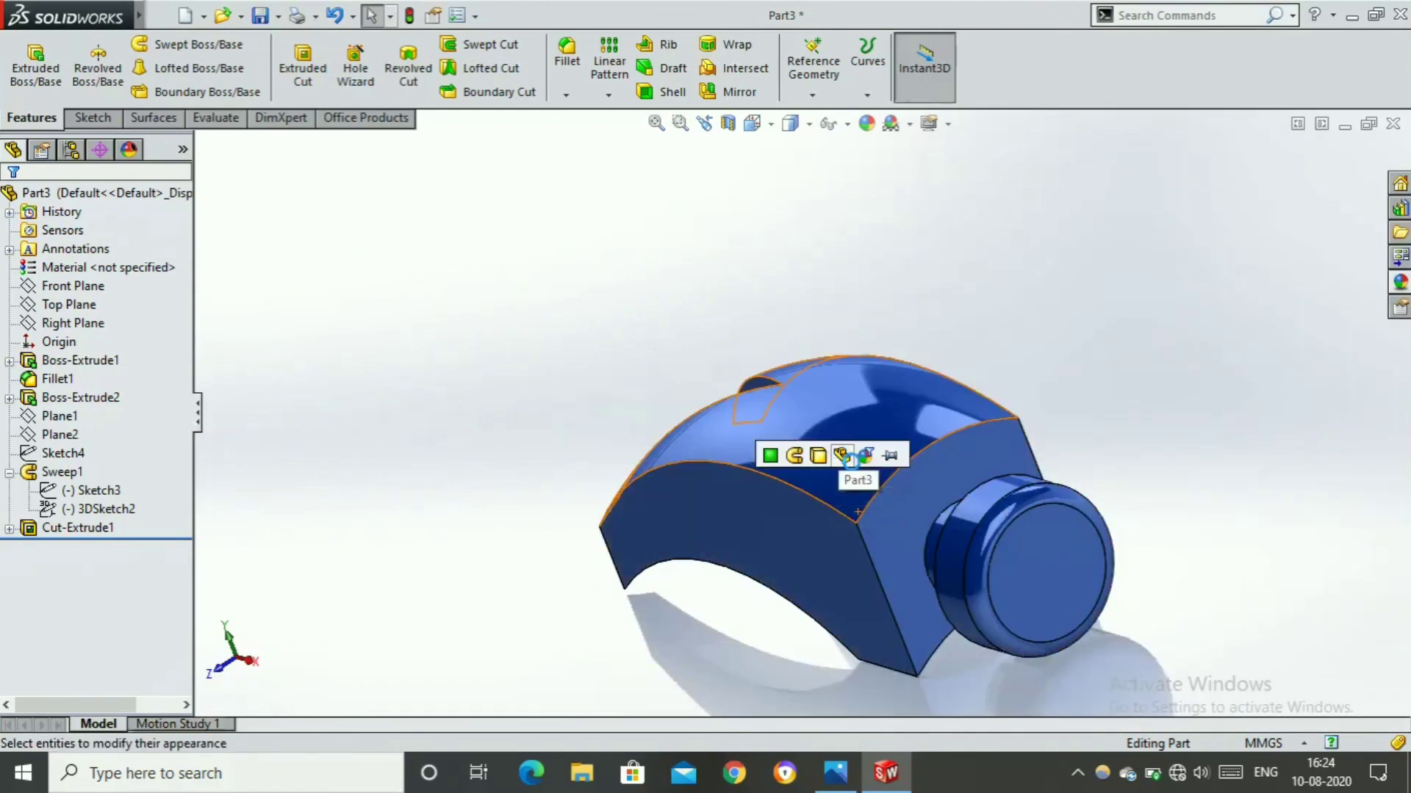
pyautogui.click(846, 458)
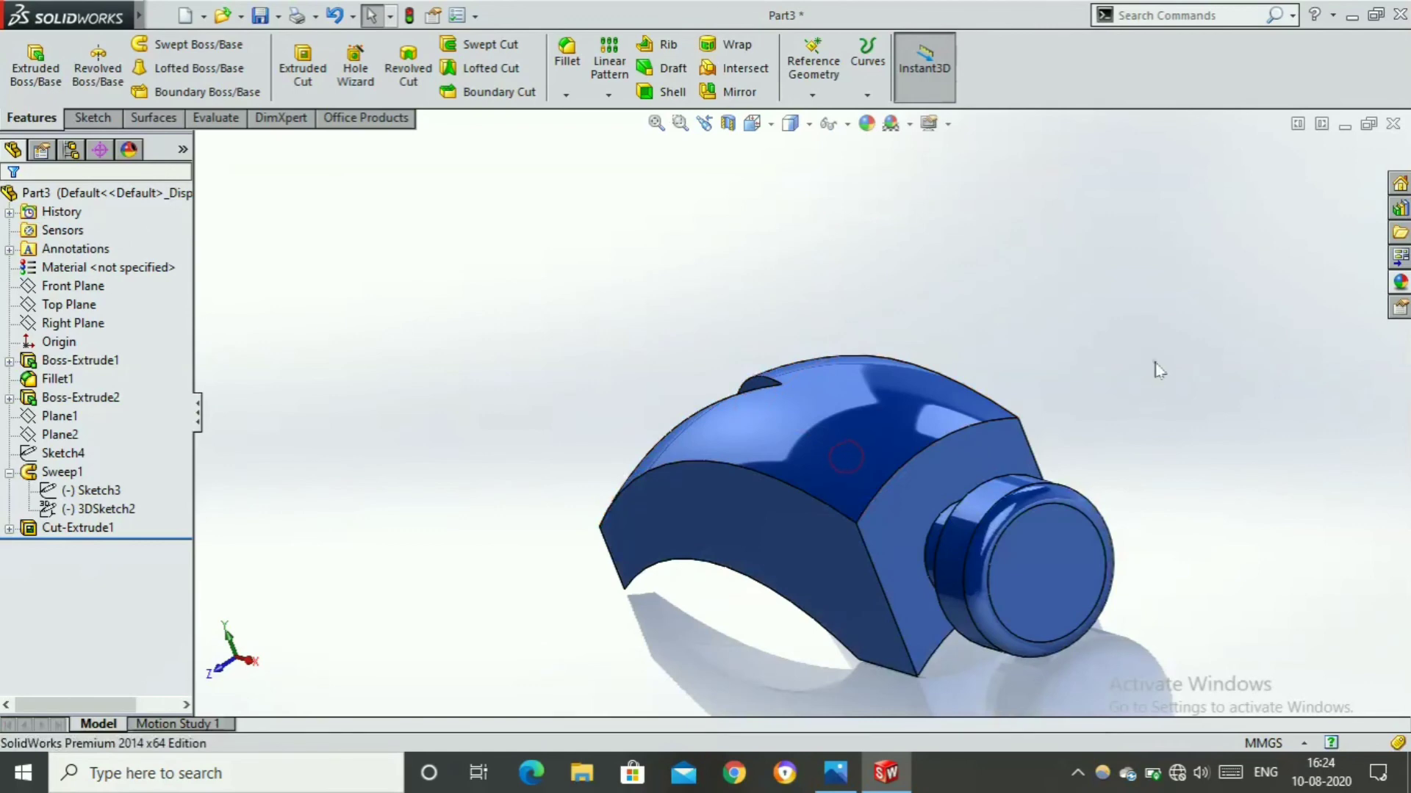
pyautogui.moveTo(1155, 370); pyautogui.dragTo(951, 472, button='middle')
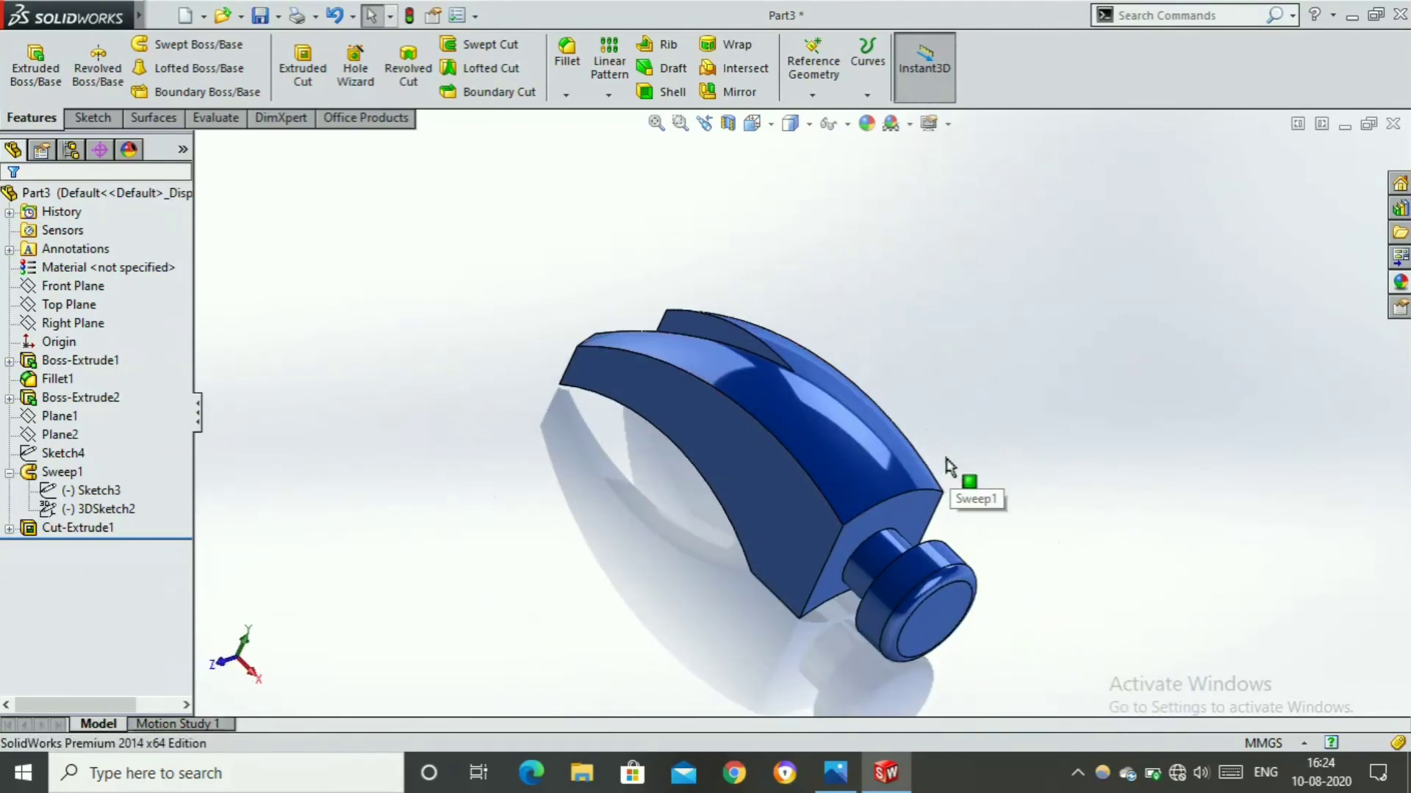
pyautogui.hotkey('ctrl', '7')
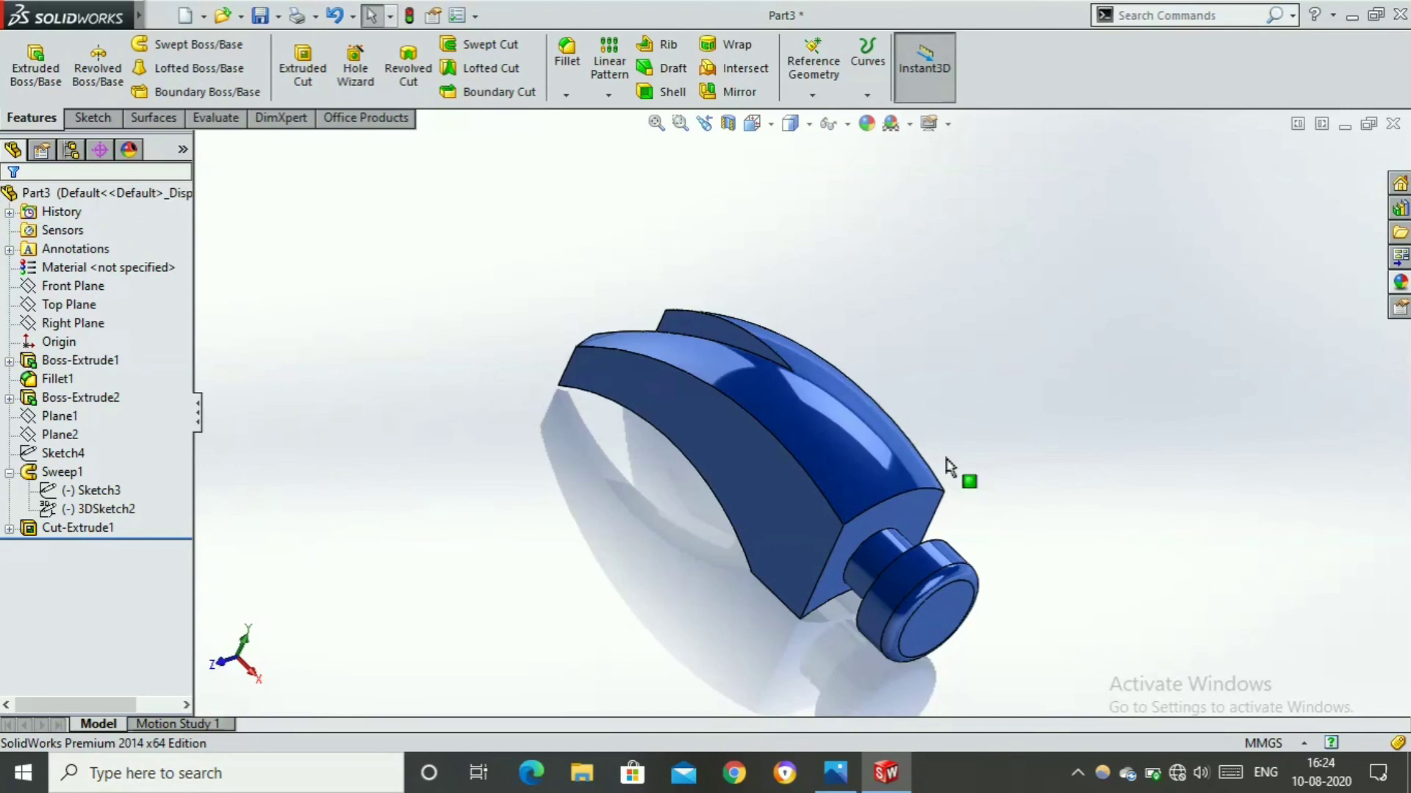